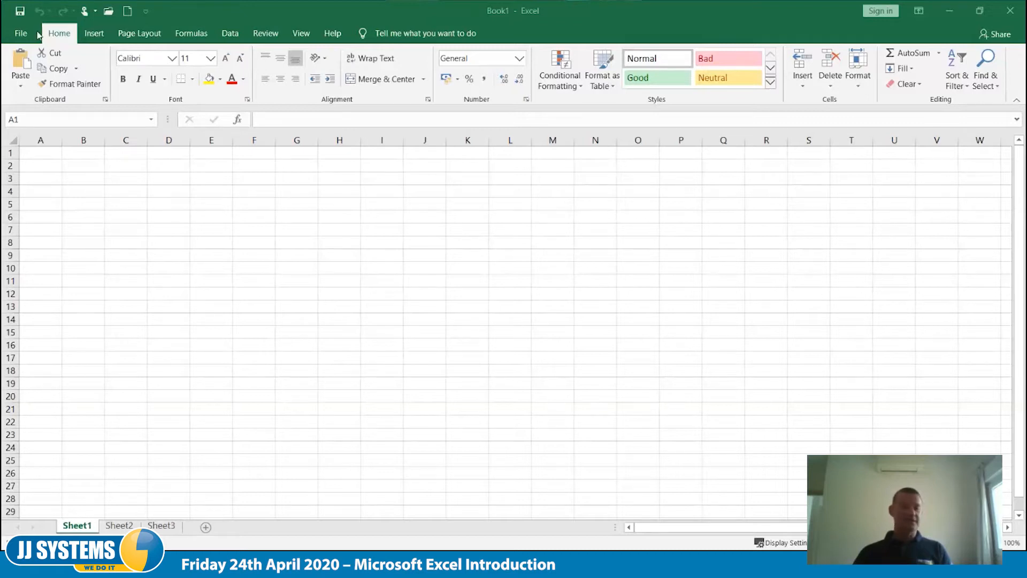
{"action": "left_click", "coordinate": [19, 35]}
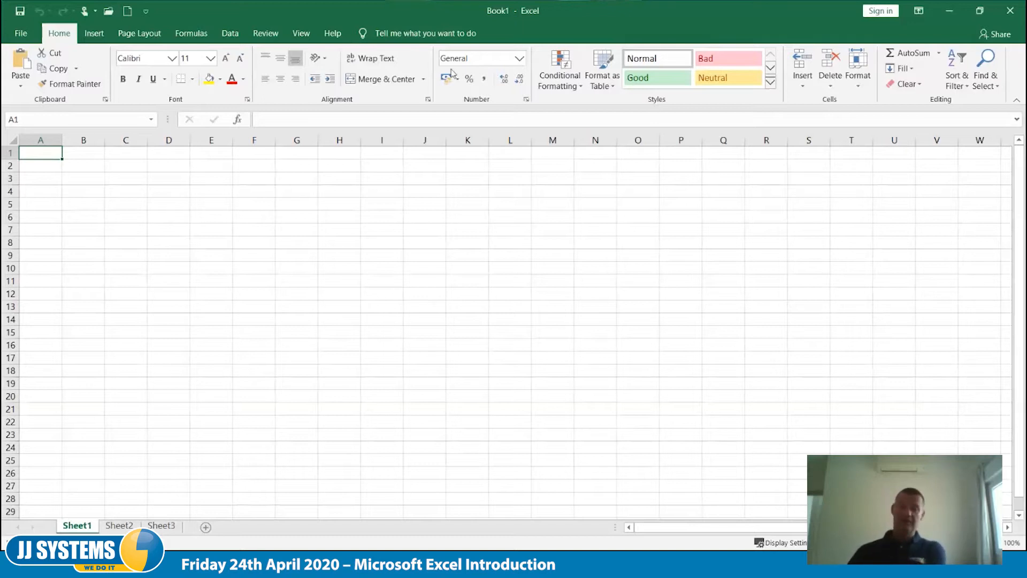
{"action": "left_click_drag", "start_coordinate": [446, 44], "coordinate": [650, 42]}
{"action": "left_click", "coordinate": [338, 9]}
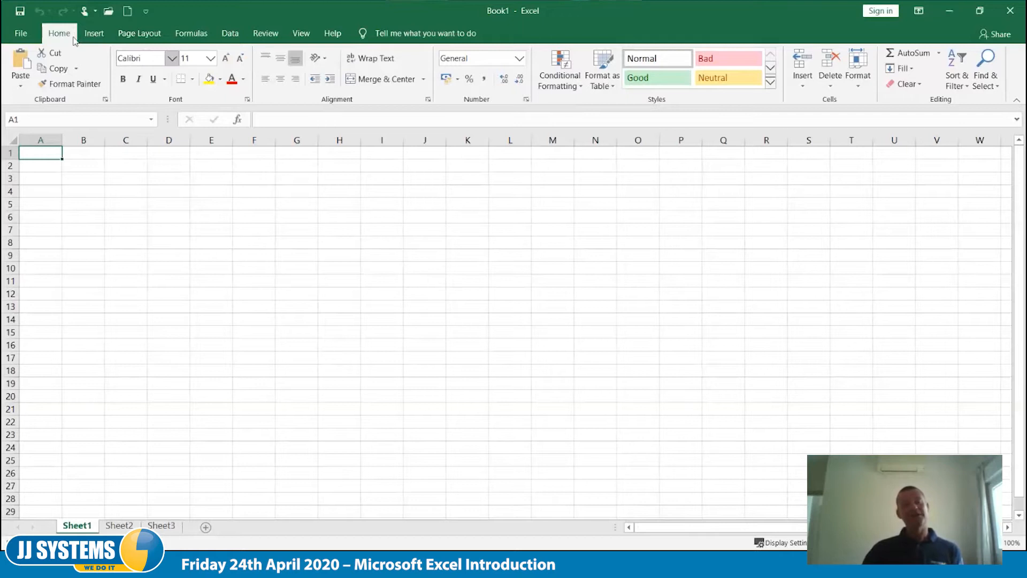
- Add the Spelling command to the Quick Access Toolbar and remove it again
{"action": "left_click", "coordinate": [146, 11]}
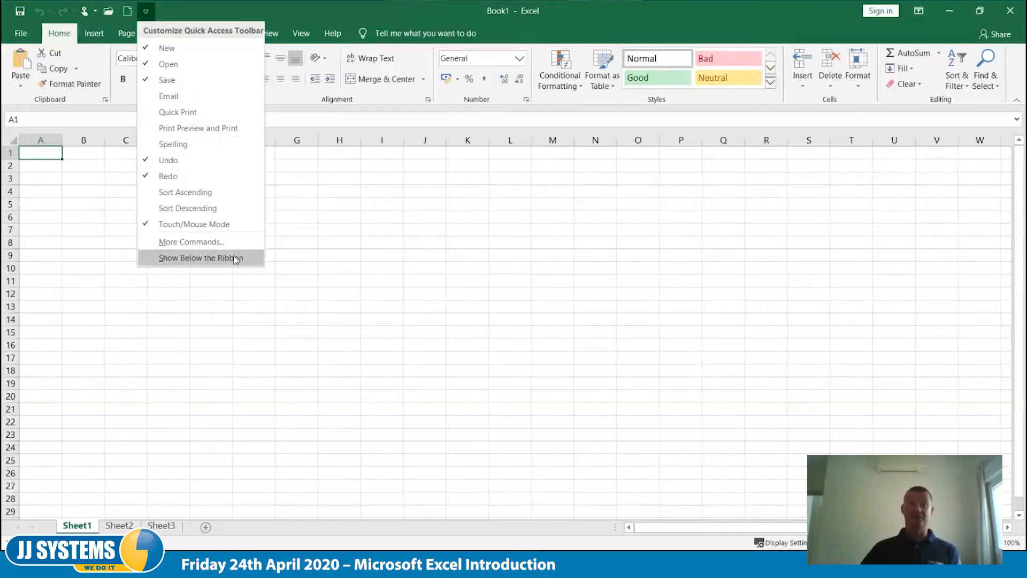
{"action": "left_click", "coordinate": [171, 150]}
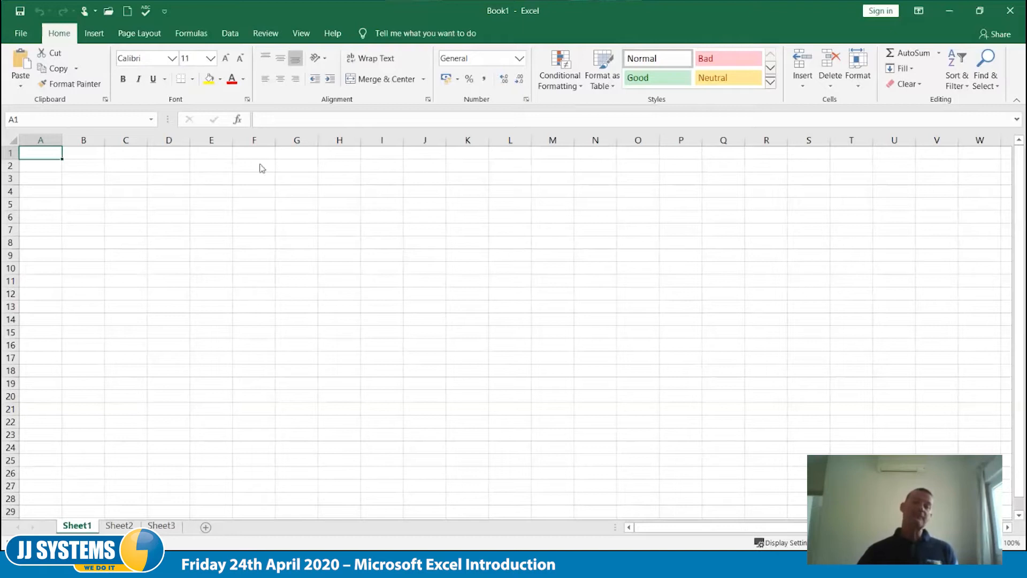
{"action": "right_click", "coordinate": [148, 14]}
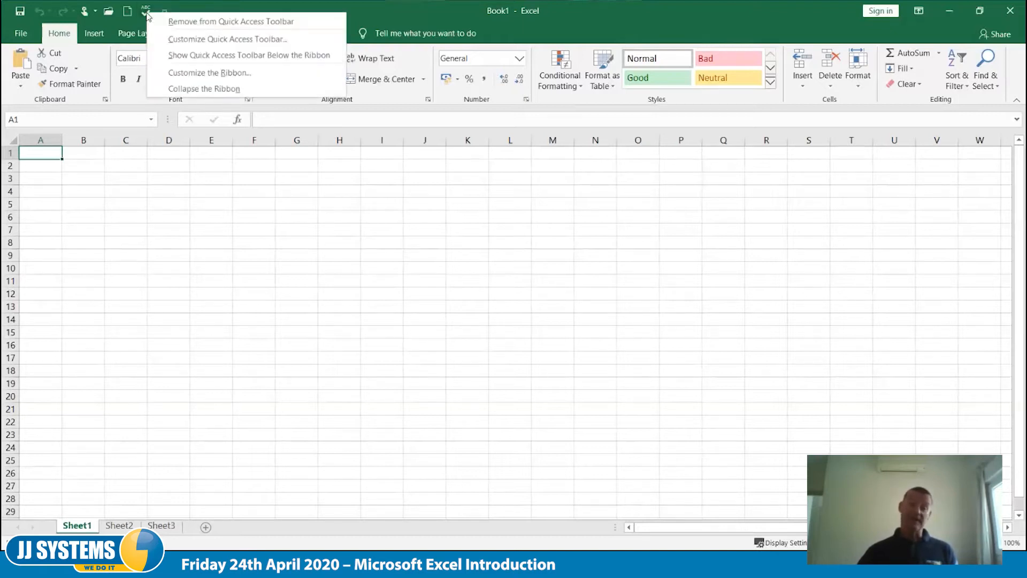
{"action": "left_click", "coordinate": [171, 23]}
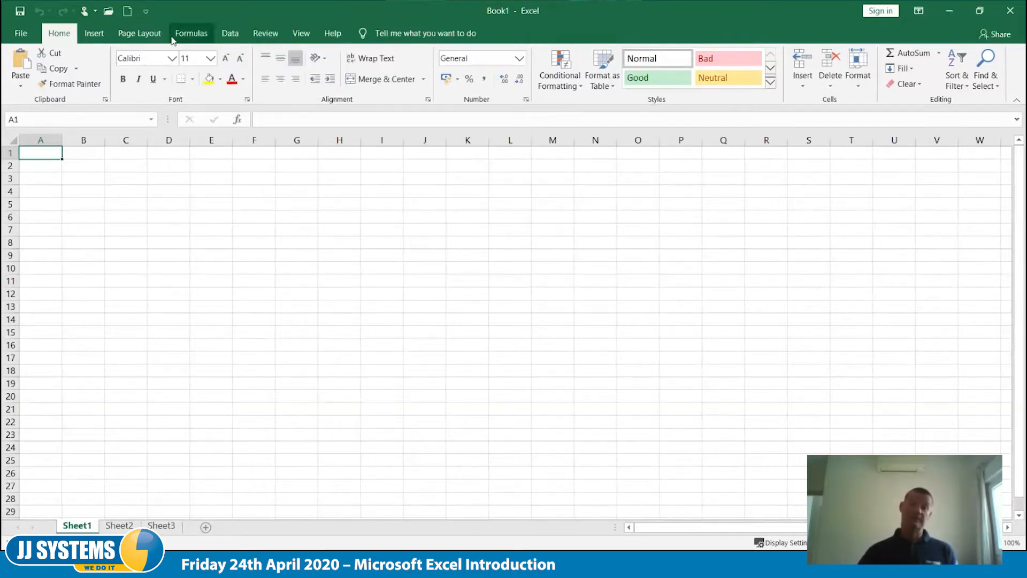
- Add the See More Stock Charts command from the All Commands category to the Quick Access Toolbar
{"action": "left_click", "coordinate": [146, 12]}
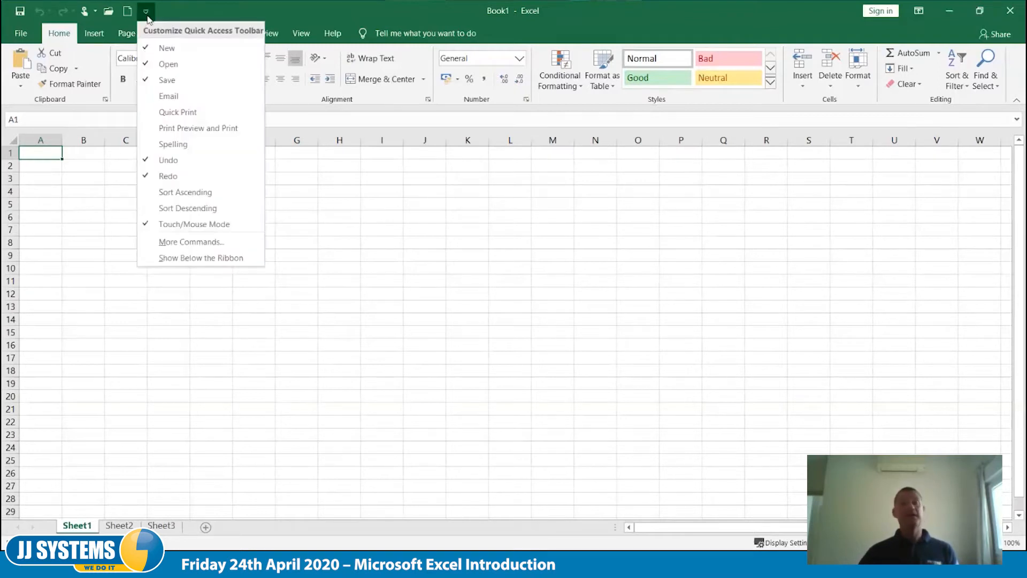
{"action": "left_click", "coordinate": [216, 244]}
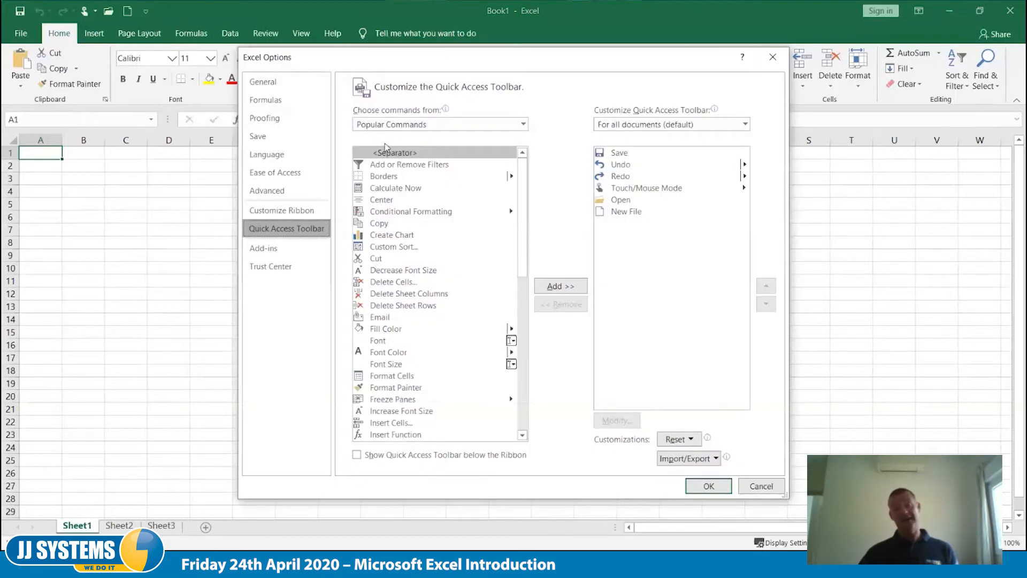
{"action": "left_click", "coordinate": [524, 124]}
{"action": "left_click", "coordinate": [471, 165]}
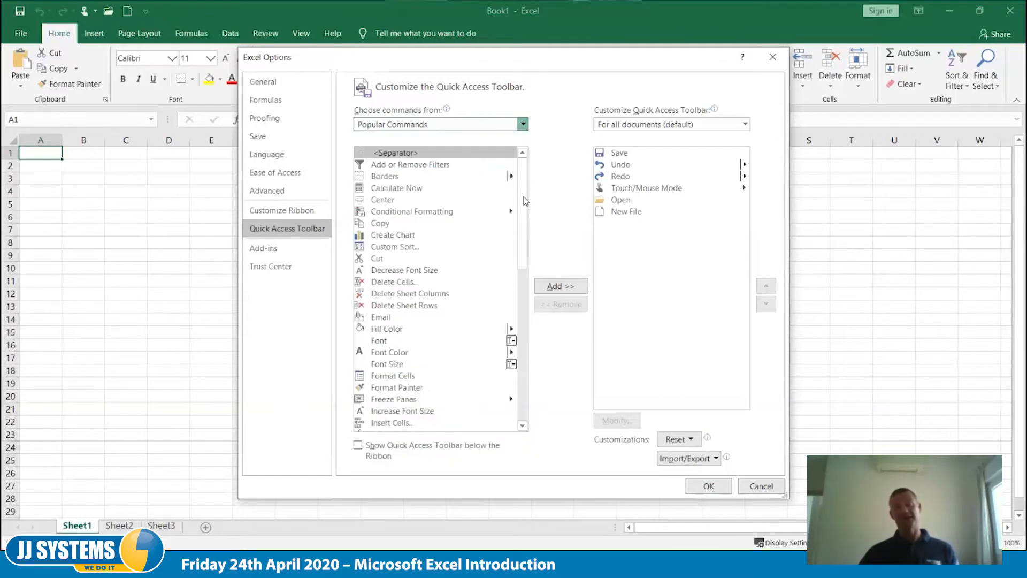
{"action": "left_click", "coordinate": [523, 427]}
{"action": "left_click", "coordinate": [523, 427]}
{"action": "scroll", "coordinate": [522, 427], "scroll_direction": "down", "scroll_amount": 10}
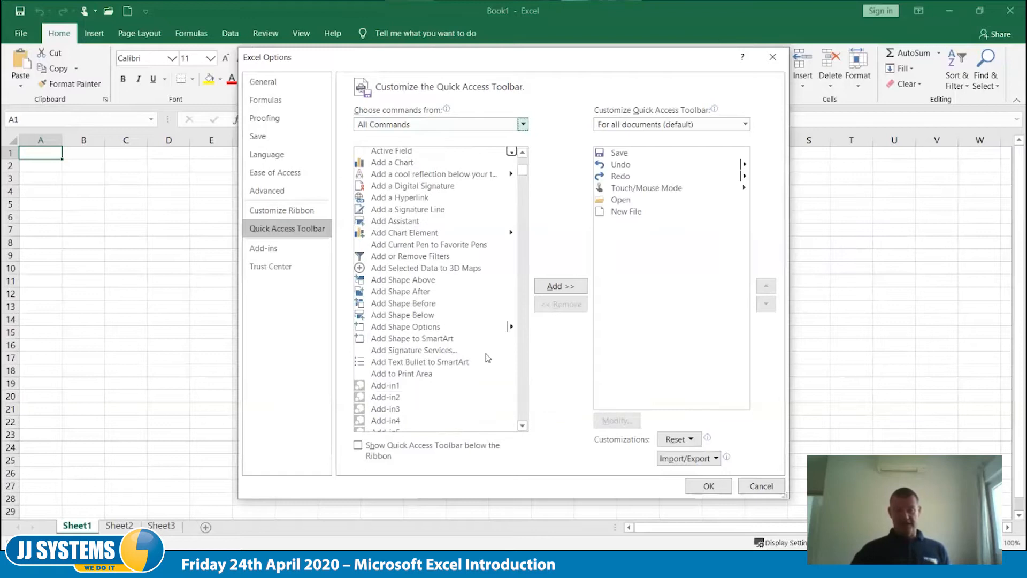
{"action": "left_click_drag", "start_coordinate": [526, 177], "coordinate": [530, 369]}
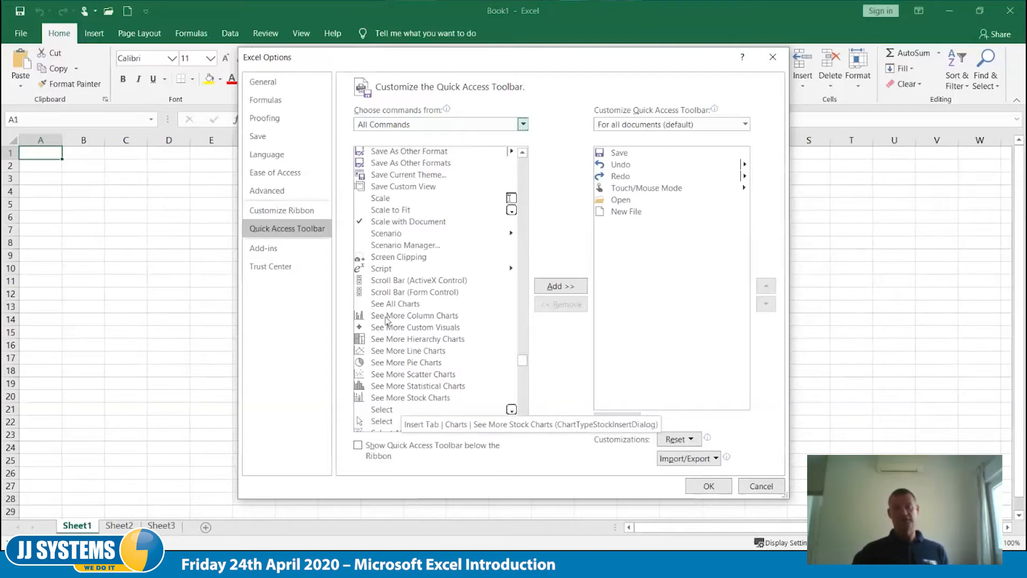
{"action": "left_click", "coordinate": [420, 404]}
{"action": "double_click", "coordinate": [419, 397]}
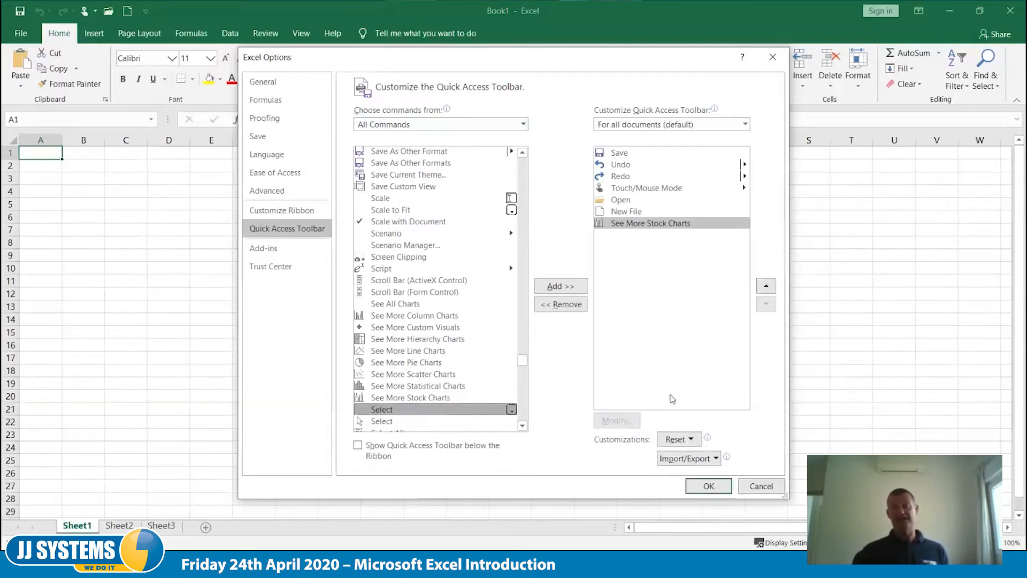
{"action": "left_click", "coordinate": [708, 486]}
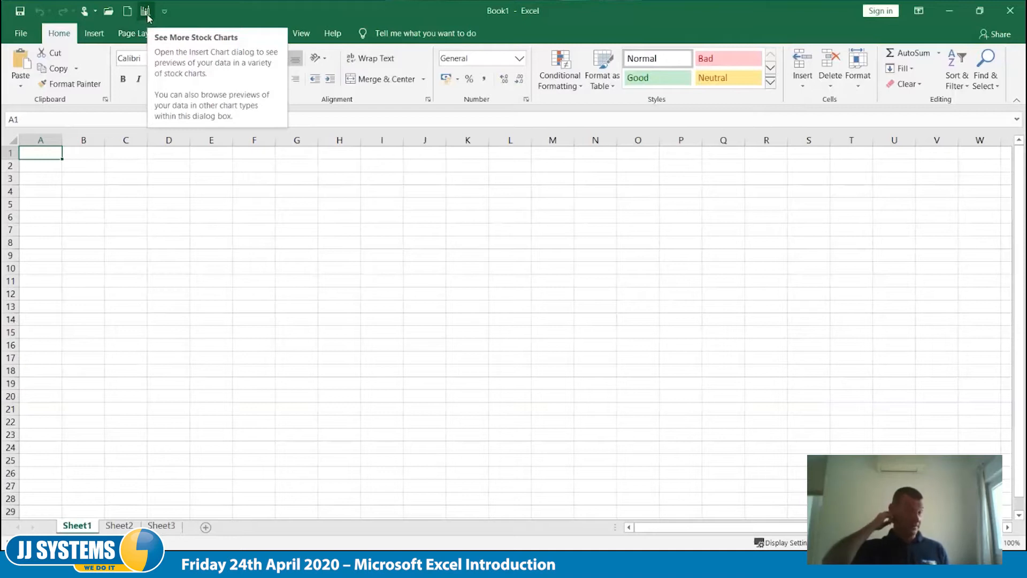
- Remove See More Stock Charts from the Quick Access Toolbar
{"action": "right_click", "coordinate": [148, 18]}
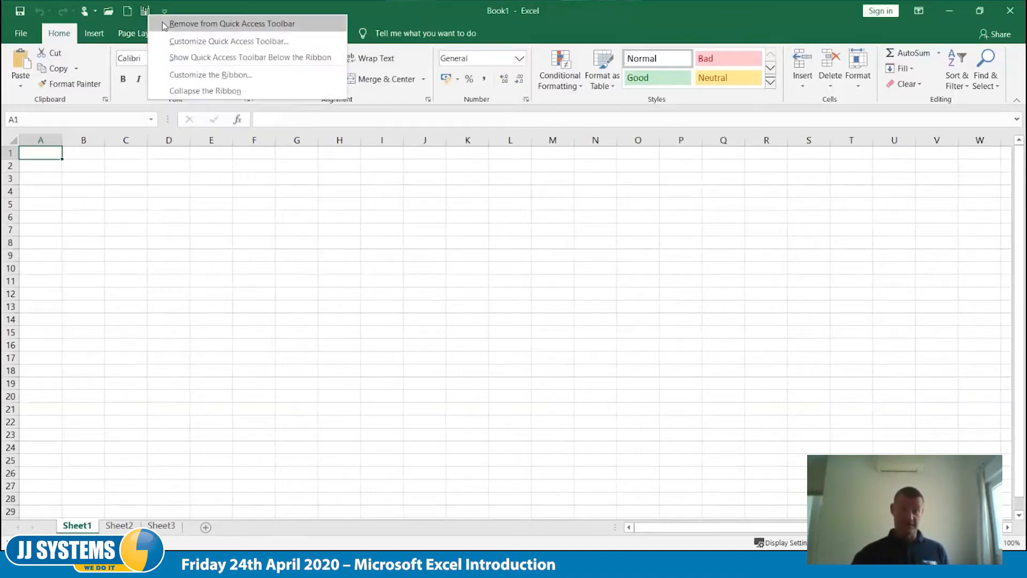
{"action": "left_click", "coordinate": [165, 23]}
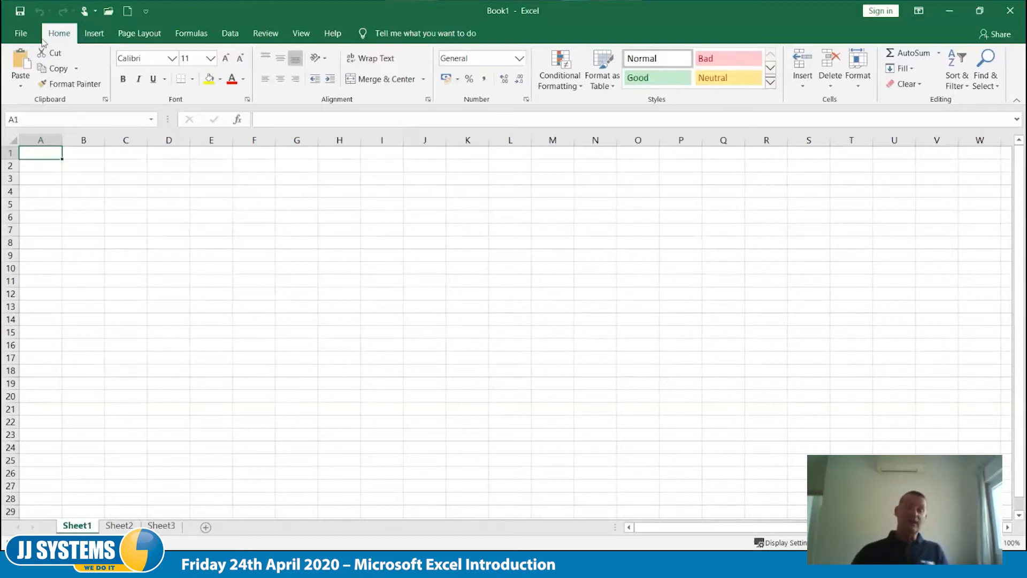
{"action": "left_click", "coordinate": [266, 33]}
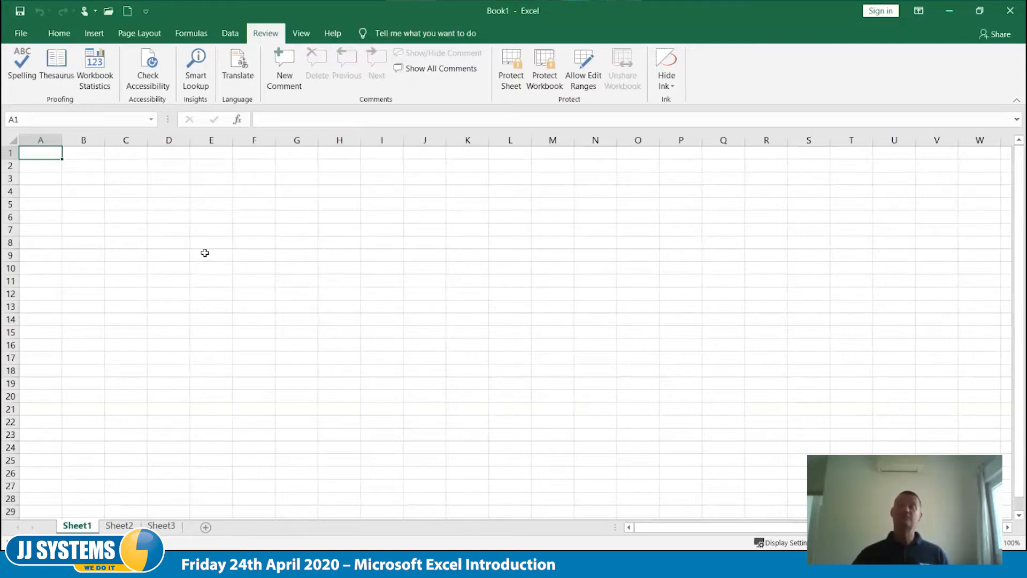
{"action": "left_click", "coordinate": [94, 33]}
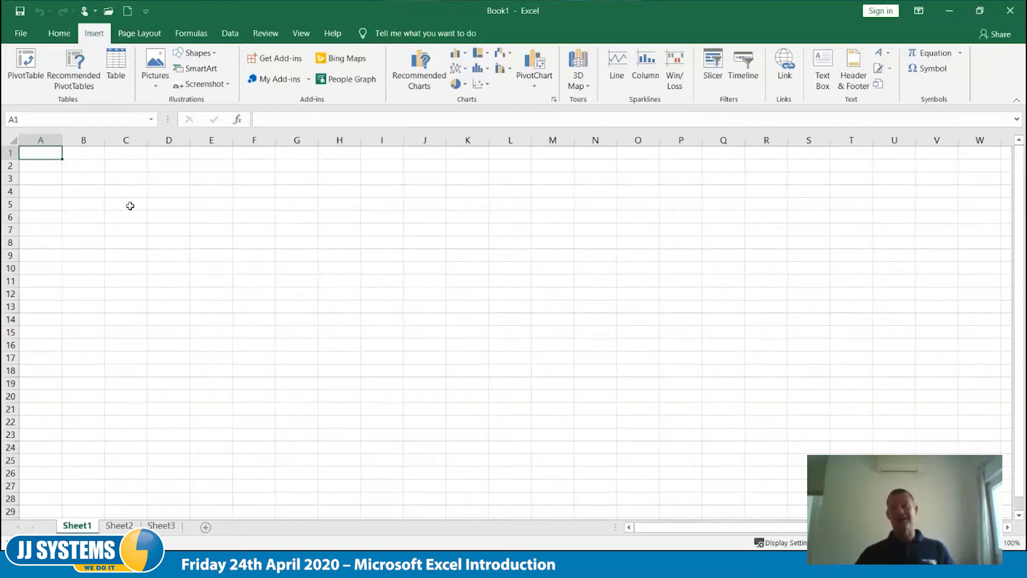
{"action": "left_click", "coordinate": [55, 35]}
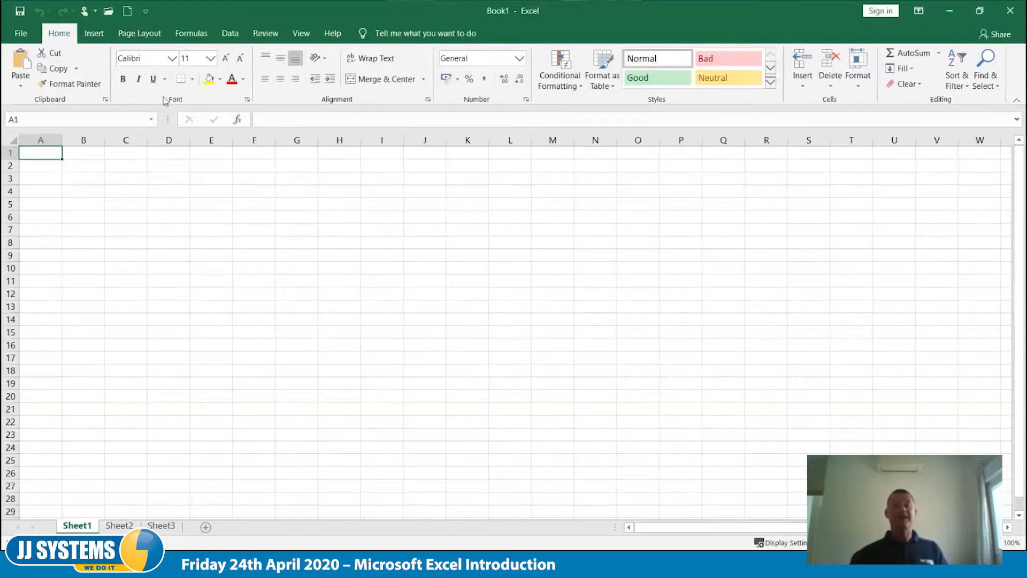
- Try the Strikethrough effect in the font settings for cell A1 and discard the changes
{"action": "left_click", "coordinate": [248, 100]}
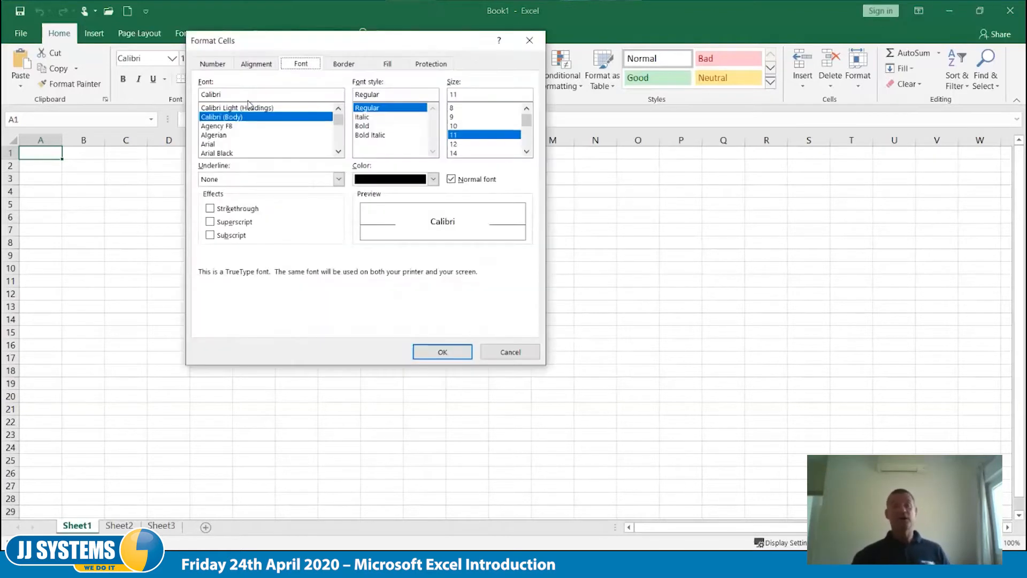
{"action": "left_click_drag", "start_coordinate": [304, 45], "coordinate": [467, 174]}
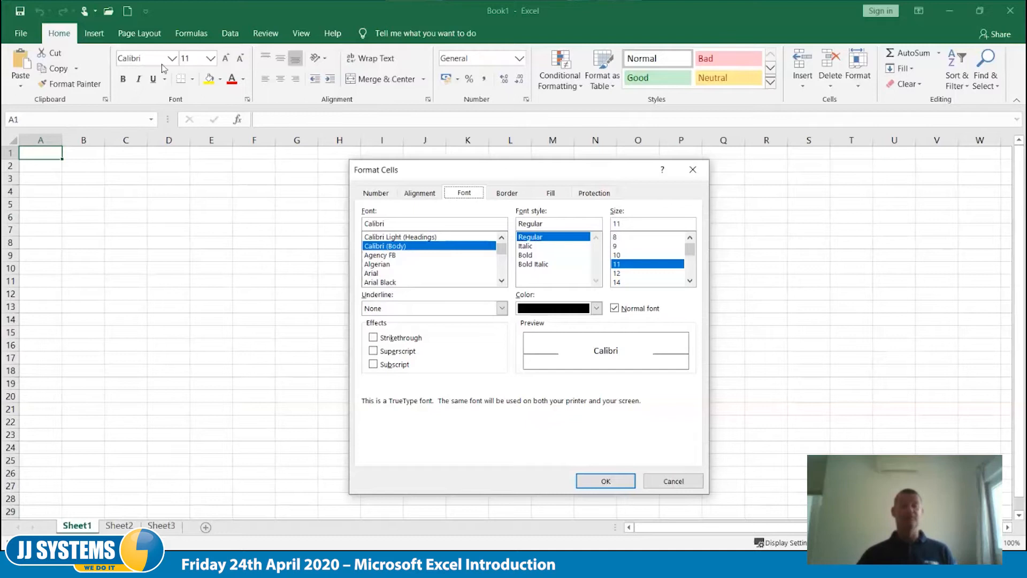
{"action": "left_click", "coordinate": [373, 339]}
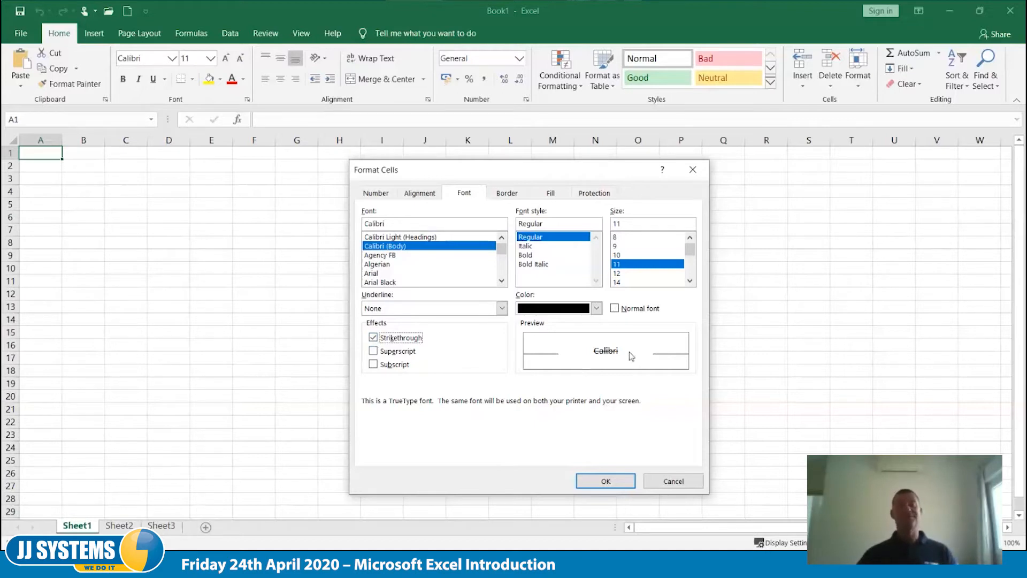
{"action": "left_click", "coordinate": [404, 338]}
{"action": "left_click", "coordinate": [674, 481]}
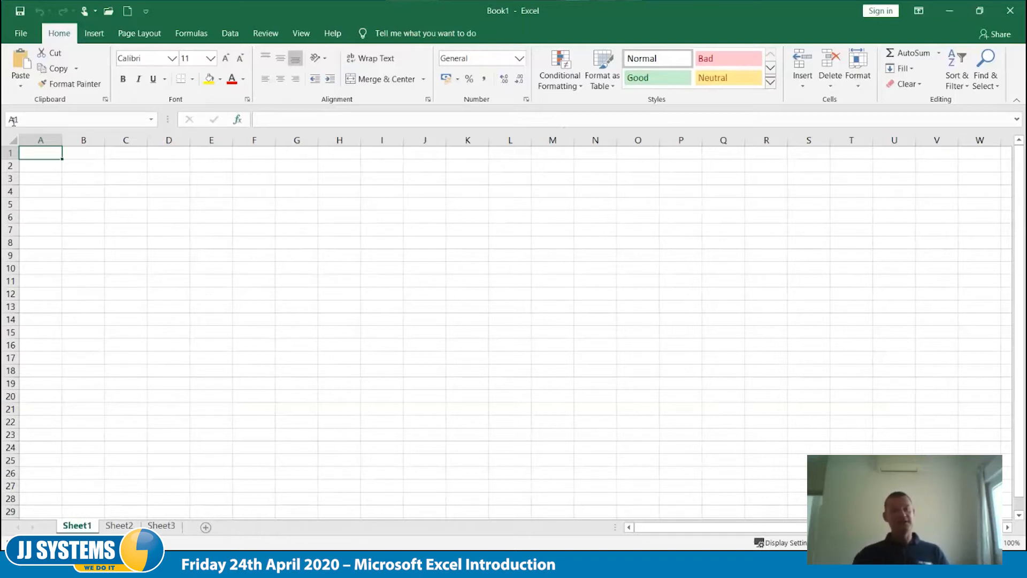
- Select cell I7 and turn off the Caps Lock indicator in the status bar display options
{"action": "left_click", "coordinate": [386, 231]}
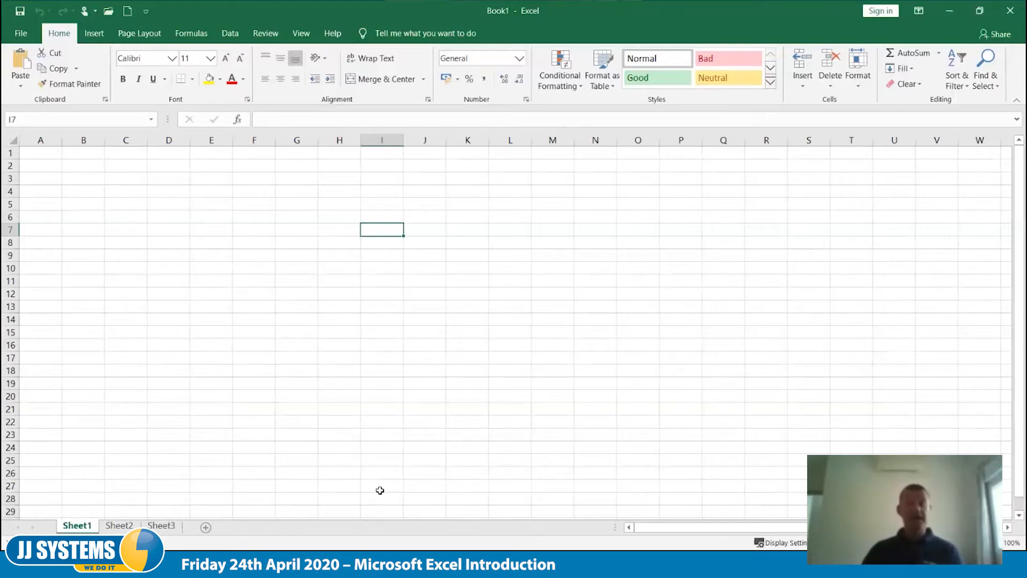
{"action": "right_click", "coordinate": [397, 545]}
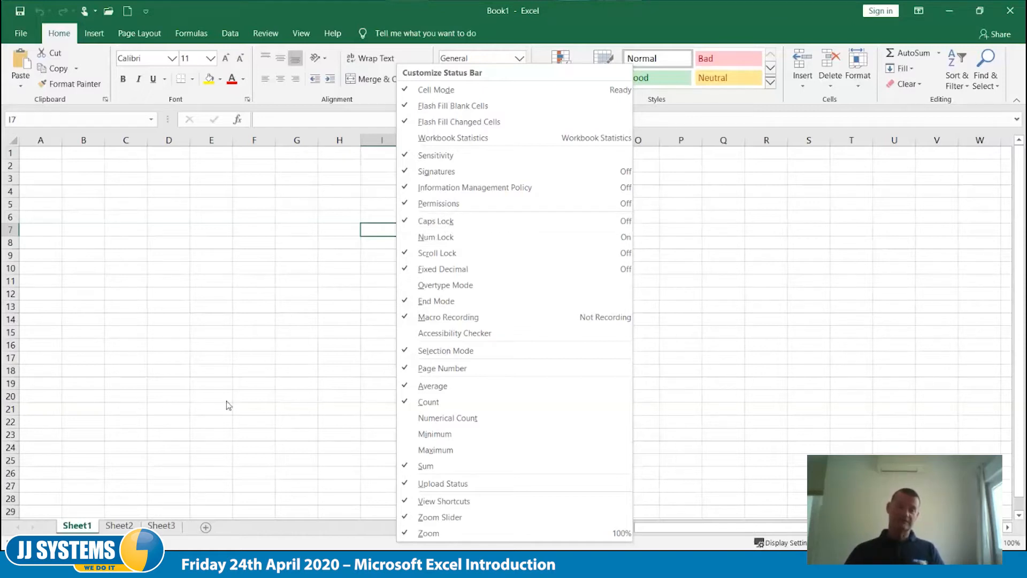
{"action": "left_click", "coordinate": [308, 546]}
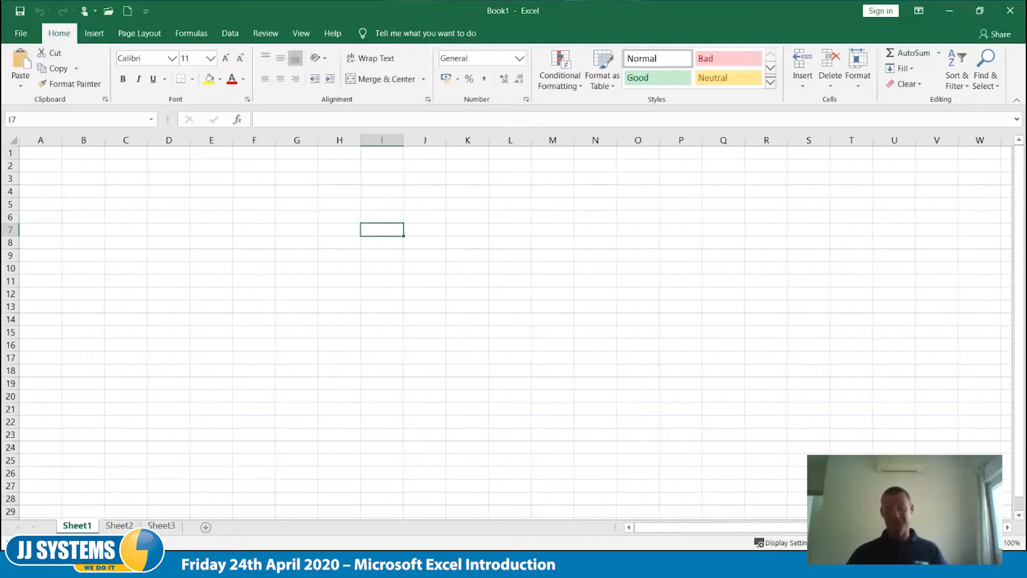
{"action": "right_click", "coordinate": [296, 544]}
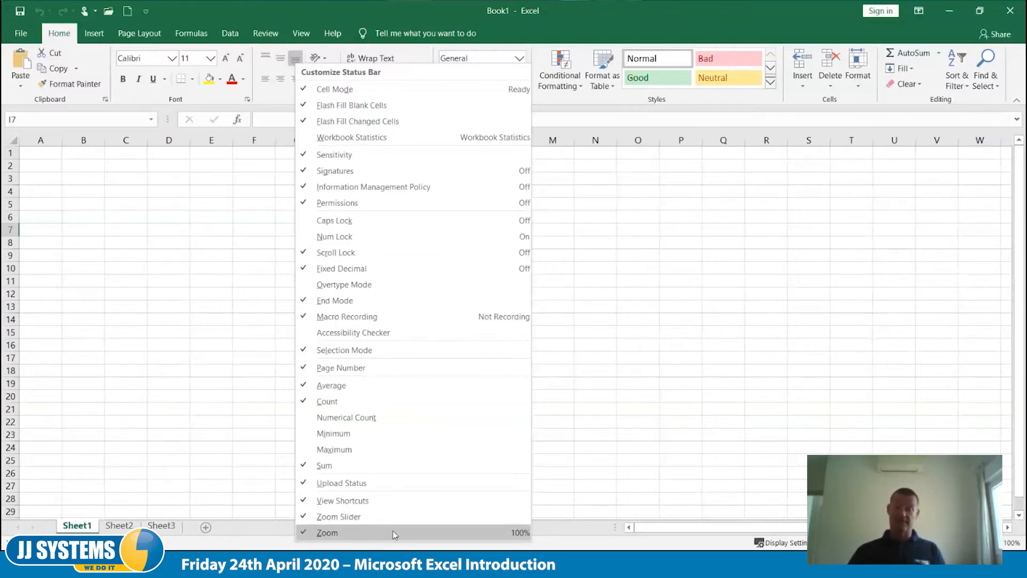
{"action": "left_click", "coordinate": [602, 541]}
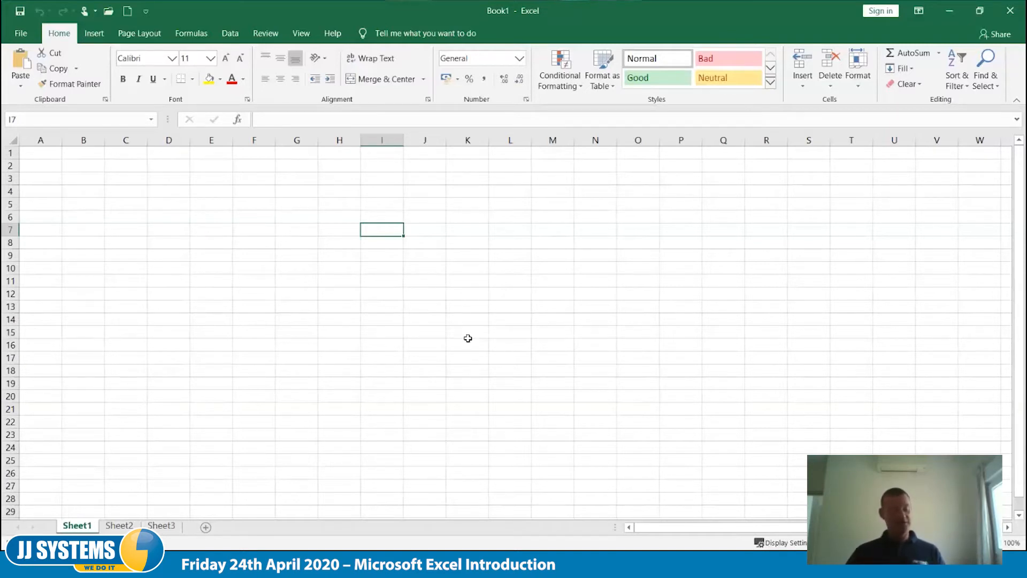
- Set the worksheet zoom to 175%
{"action": "scroll", "coordinate": [468, 338], "scroll_direction": "up", "scroll_amount": 5}
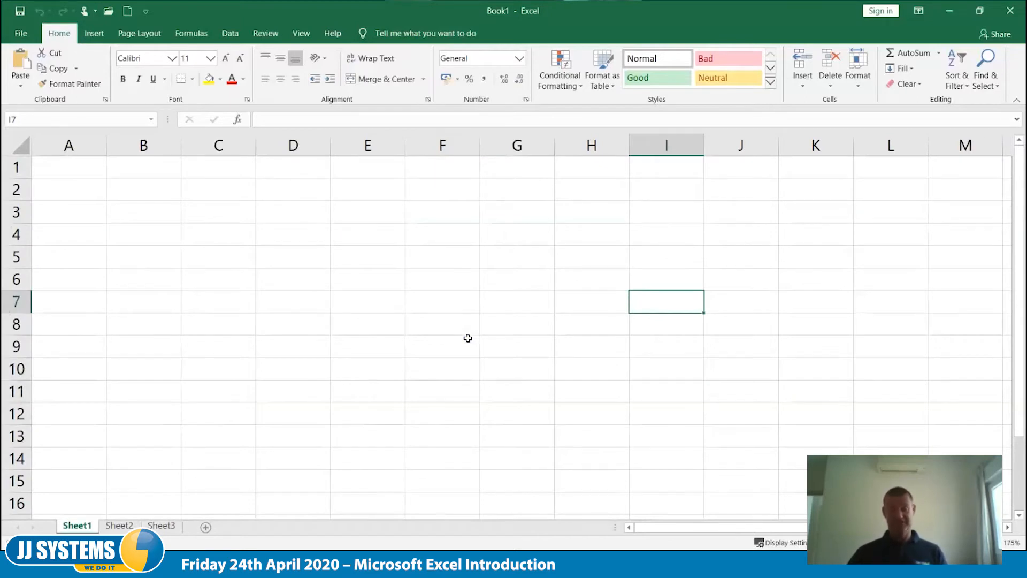
{"action": "scroll", "coordinate": [468, 339], "scroll_direction": "up", "scroll_amount": 10}
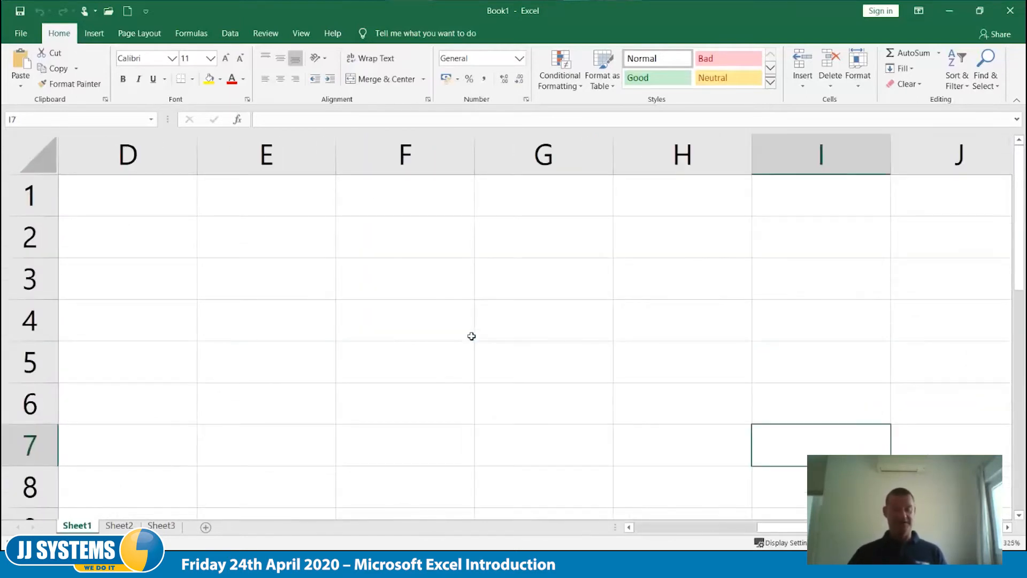
{"action": "scroll", "coordinate": [471, 336], "scroll_direction": "down", "scroll_amount": 10}
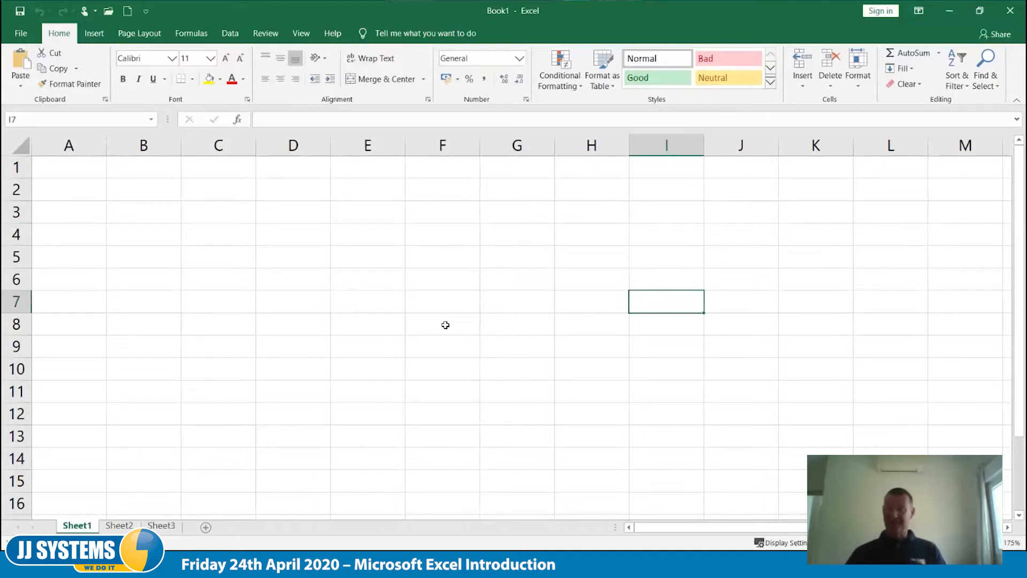
{"action": "left_click", "coordinate": [320, 231]}
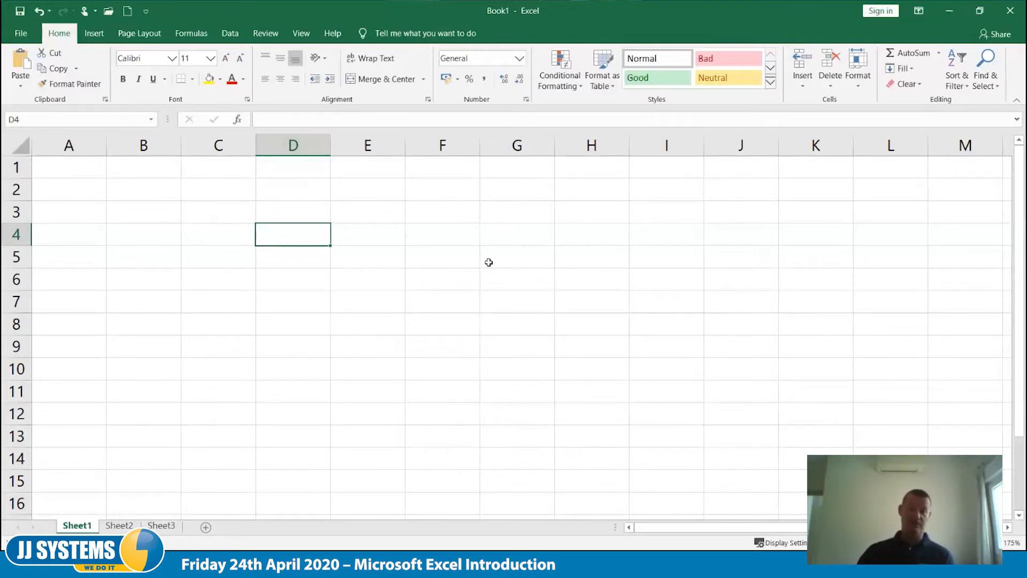
{"action": "left_click", "coordinate": [523, 209]}
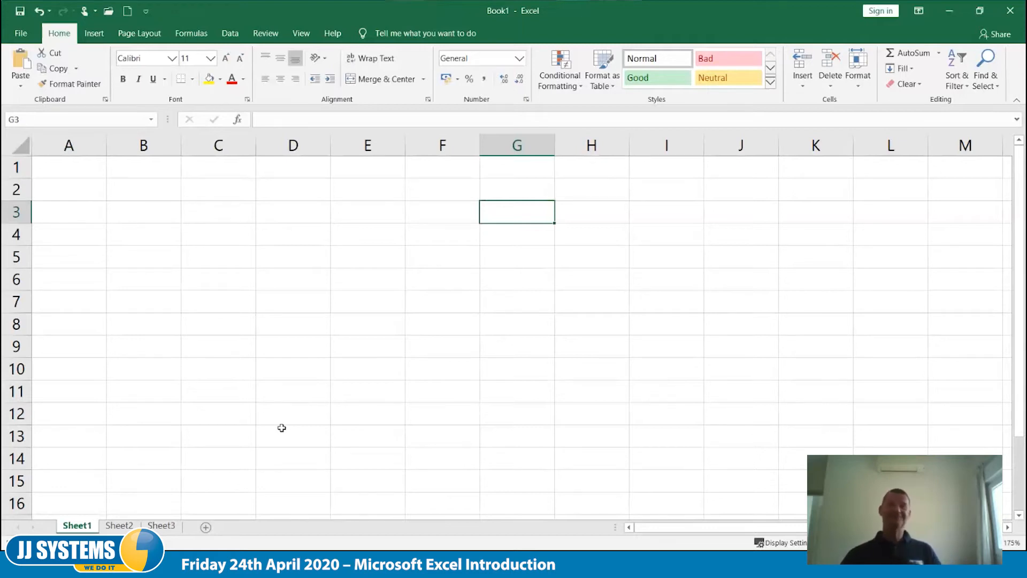
- Enter a Sales label with each salesperson's first name in A1 and A2, and Total Sales in A3
{"action": "left_click", "coordinate": [81, 164]}
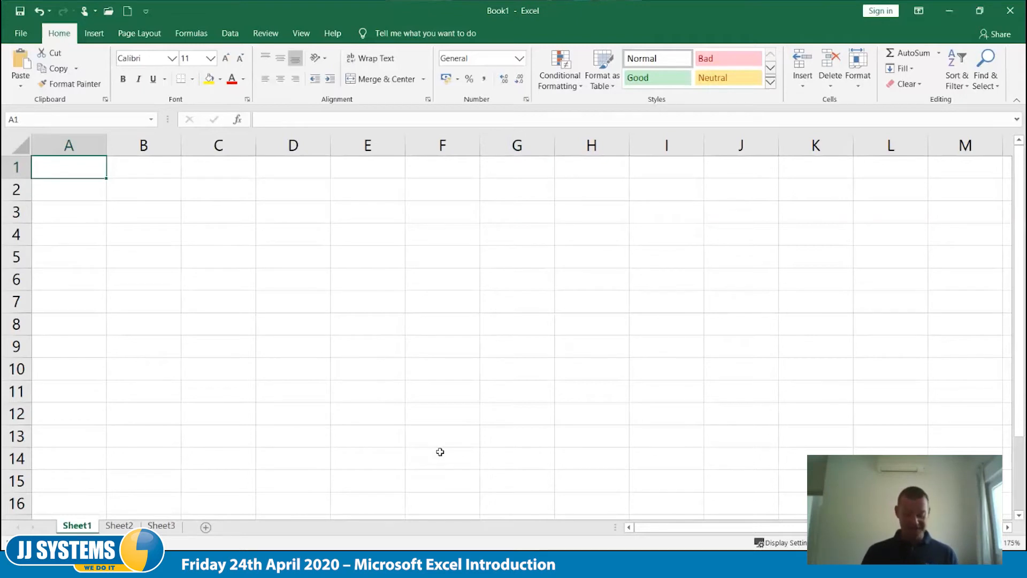
{"action": "type", "text": "Sa"}
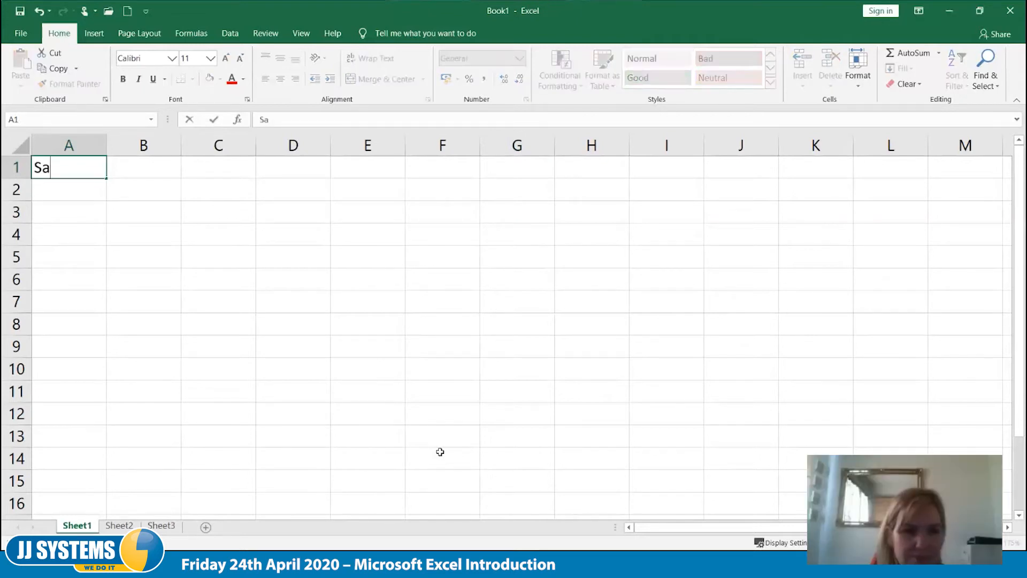
{"action": "type", "text": "les Fred"}
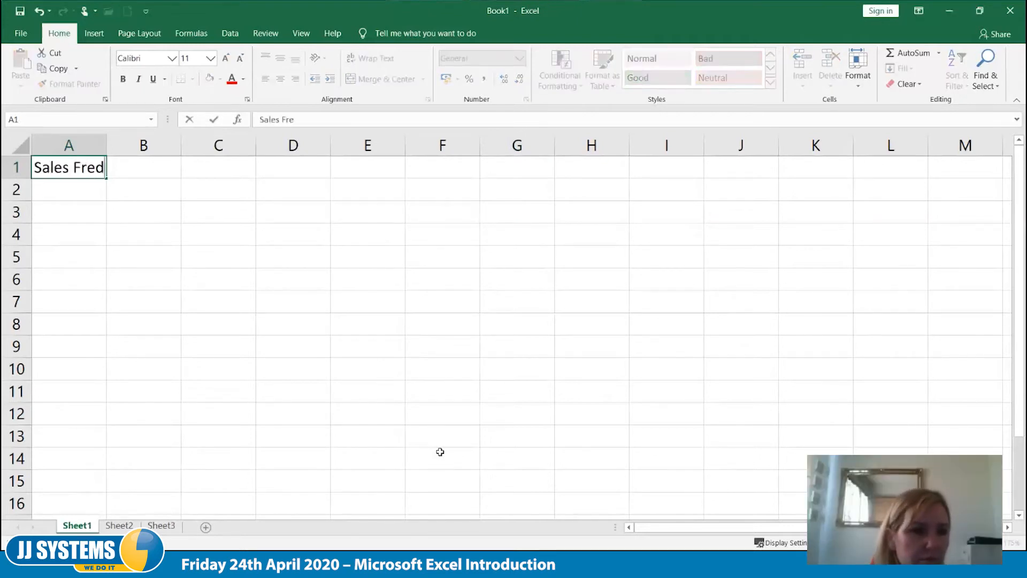
{"action": "key", "text": "Return"}
{"action": "type", "text": "Sales "}
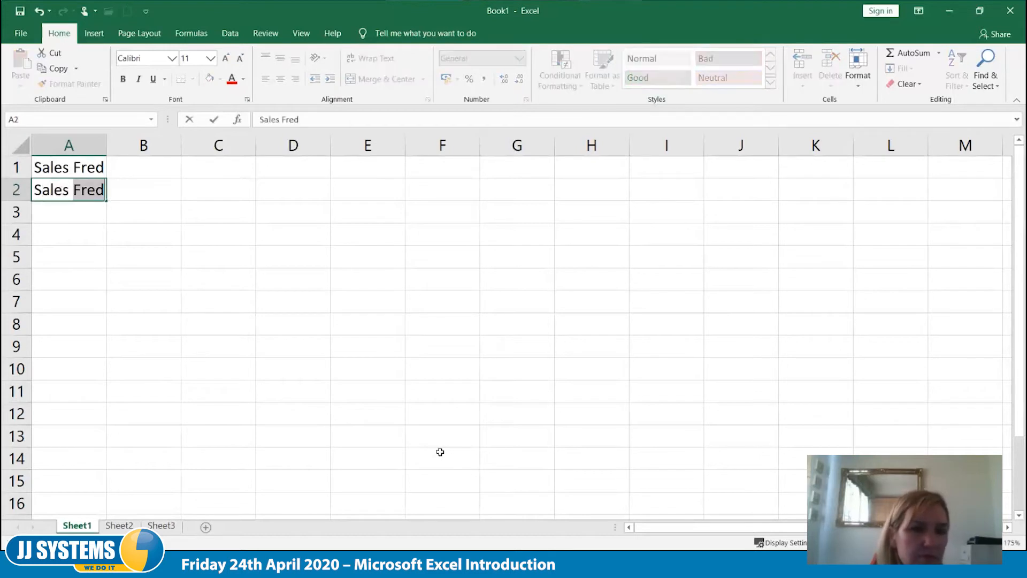
{"action": "type", "text": "Gill"}
{"action": "key", "text": "Return"}
{"action": "type", "text": "Total "}
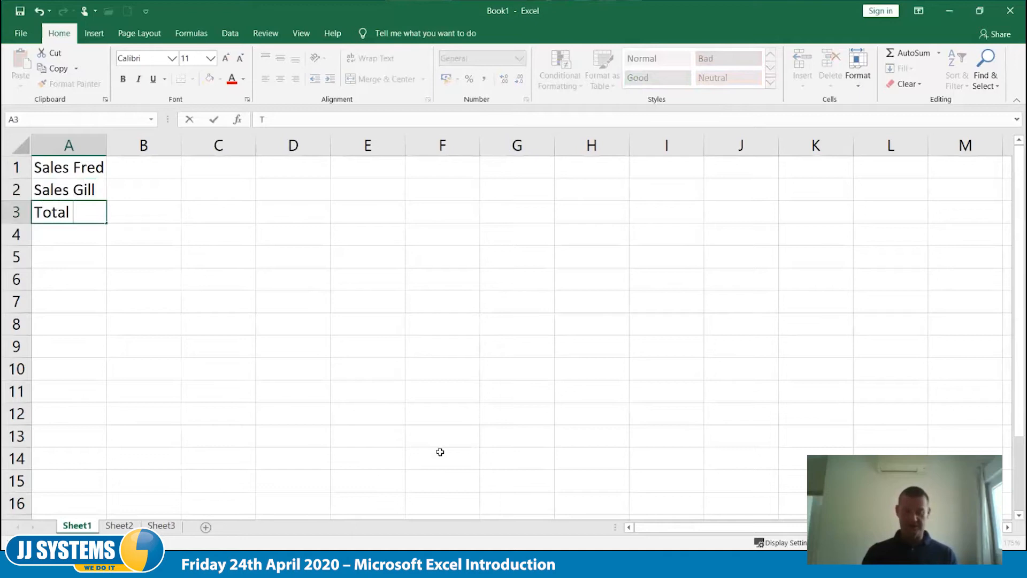
{"action": "type", "text": "Sales"}
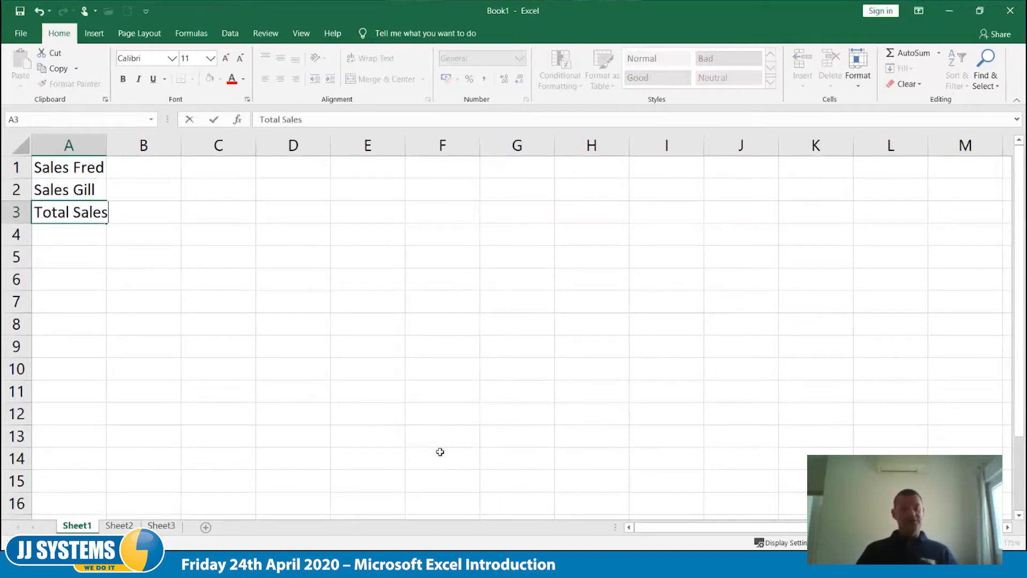
{"action": "key", "text": "Tab"}
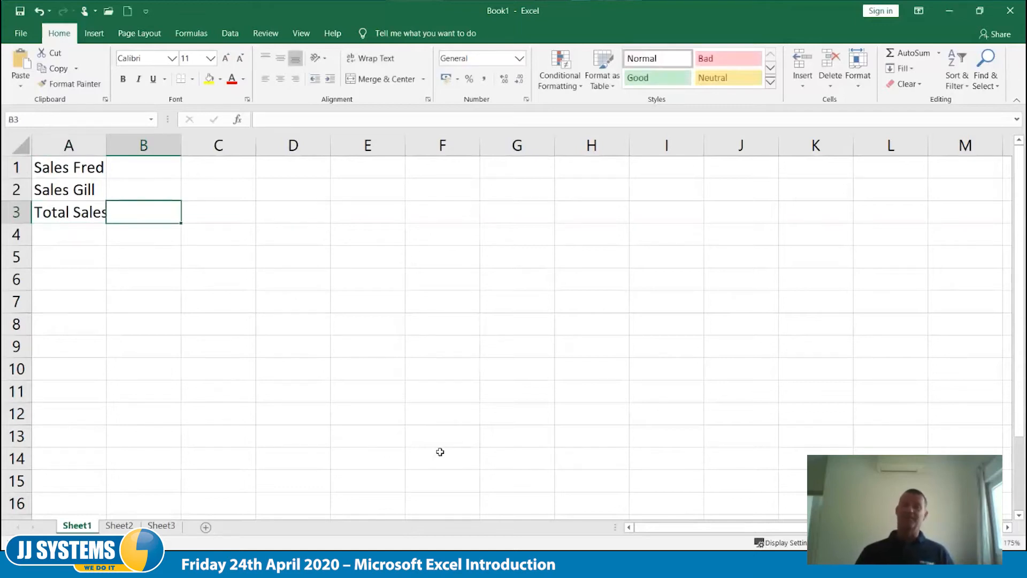
- Enter the sales figures 10 in B1 and 20 in B2
{"action": "key", "text": "Up"}
{"action": "key", "text": "Up"}
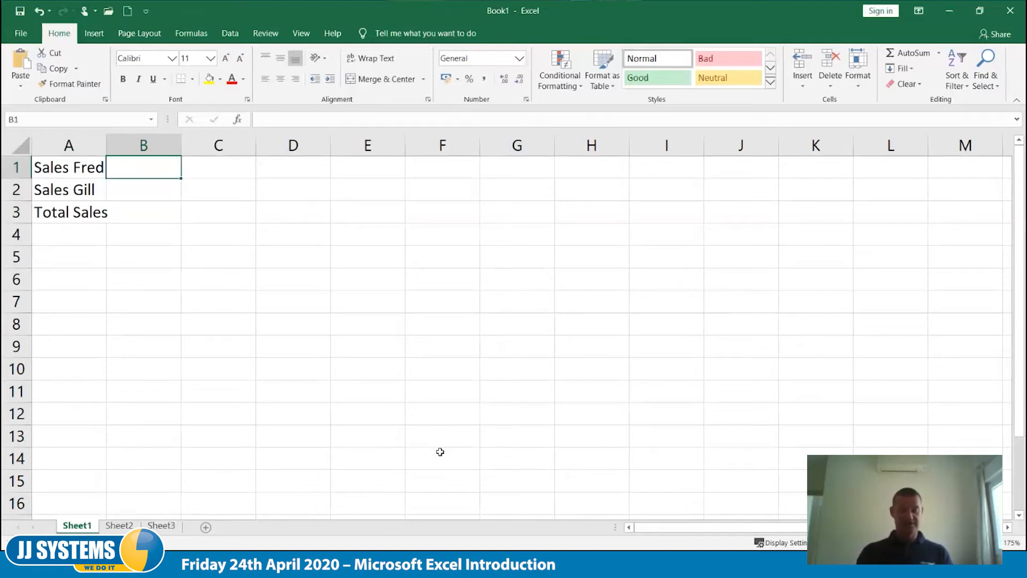
{"action": "type", "text": "10"}
{"action": "key", "text": "Return"}
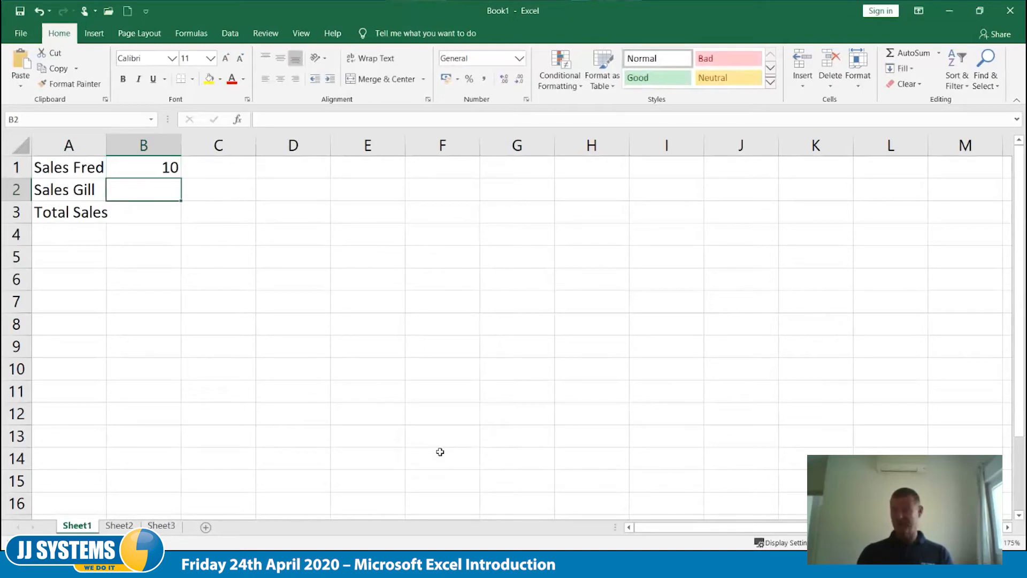
{"action": "type", "text": "20"}
{"action": "key", "text": "Return"}
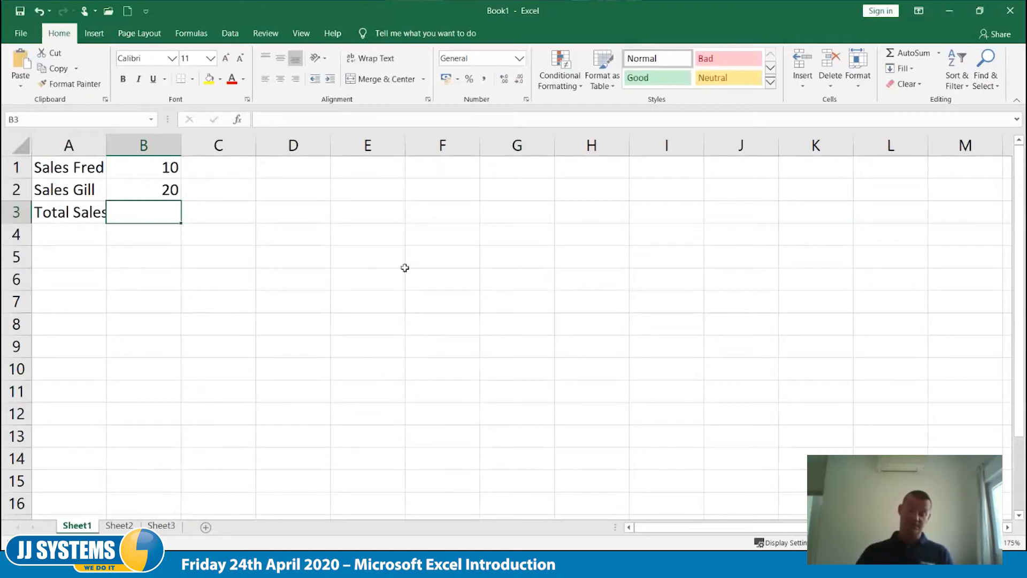
- Enter the formula =b1+b2 in B3 to add up the two sales figures
{"action": "type", "text": "="}
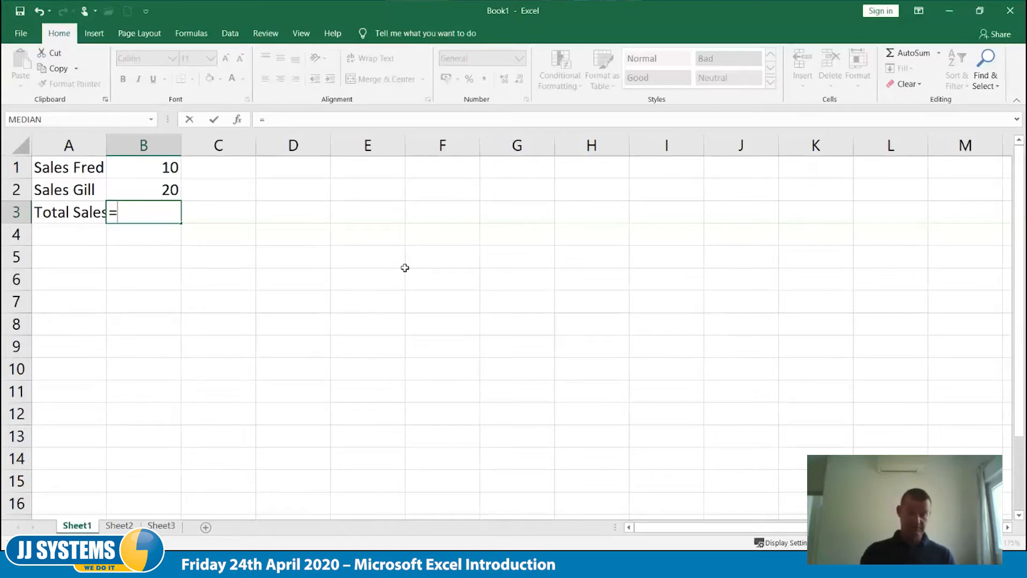
{"action": "type", "text": "b1+b2"}
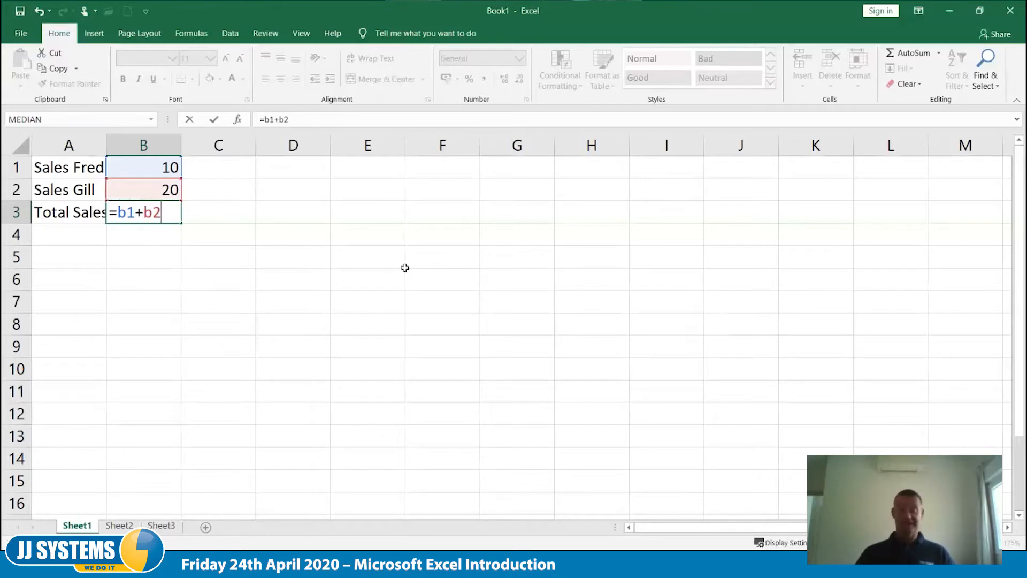
{"action": "key", "text": "Tab"}
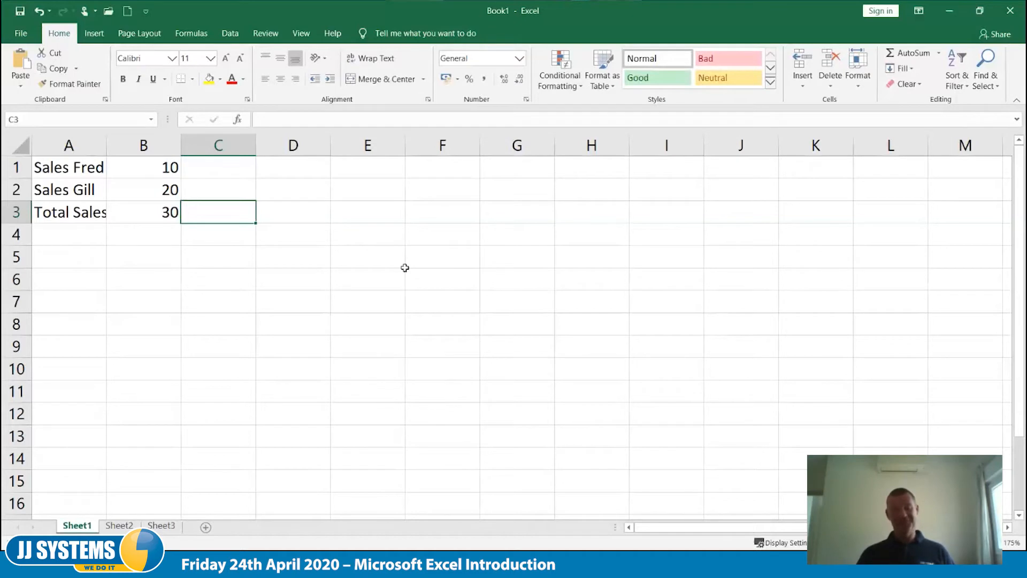
- Try a sales figure of 5 in B1 to recalculate the total, and undo the change
{"action": "key", "text": "Up"}
{"action": "key", "text": "Up"}
{"action": "key", "text": "Left"}
{"action": "type", "text": "5"}
{"action": "key", "text": "Tab"}
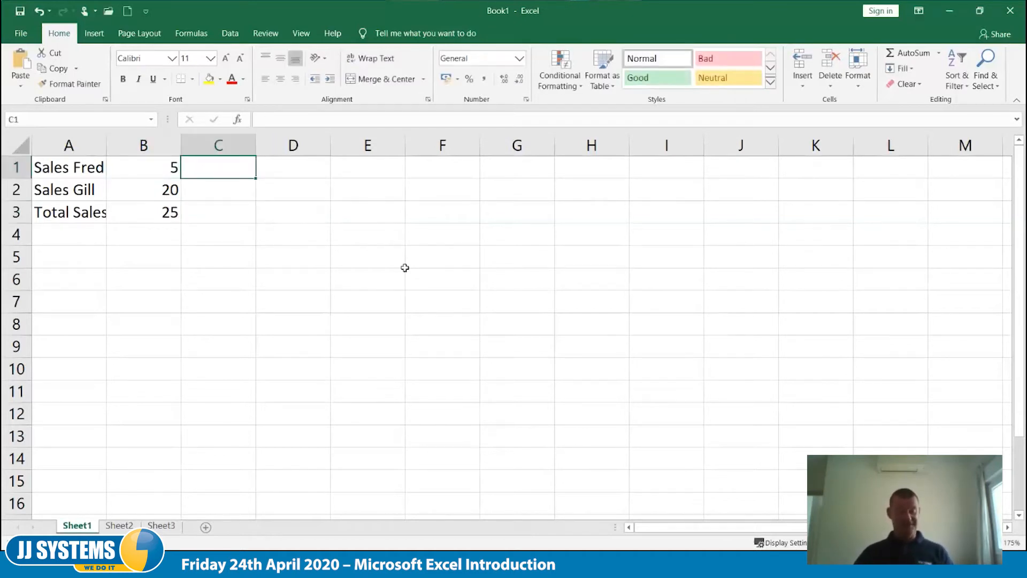
{"action": "key", "text": "ctrl+z"}
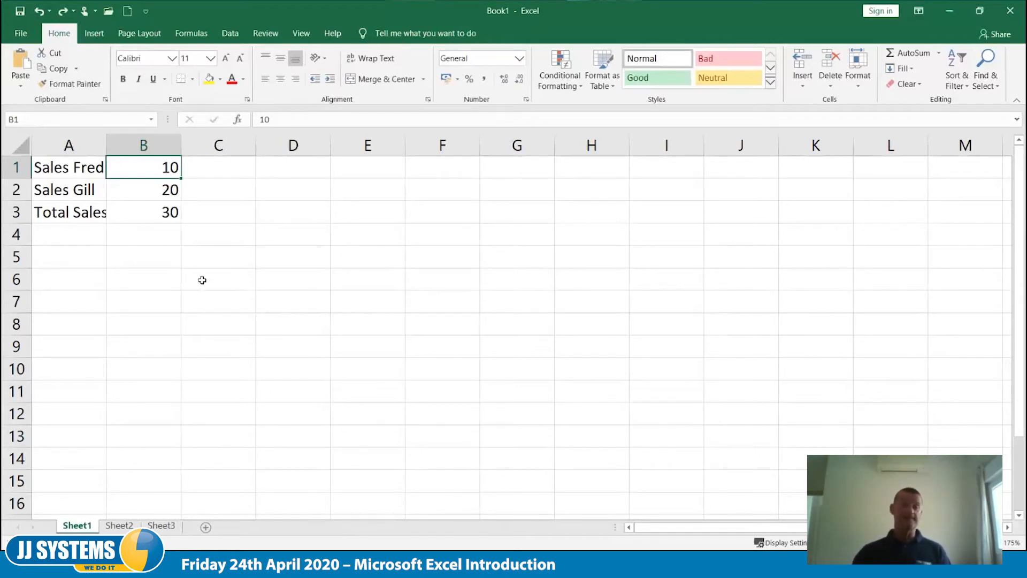
- Clear the contents of the range A1:C6
{"action": "left_click_drag", "start_coordinate": [202, 280], "coordinate": [71, 164]}
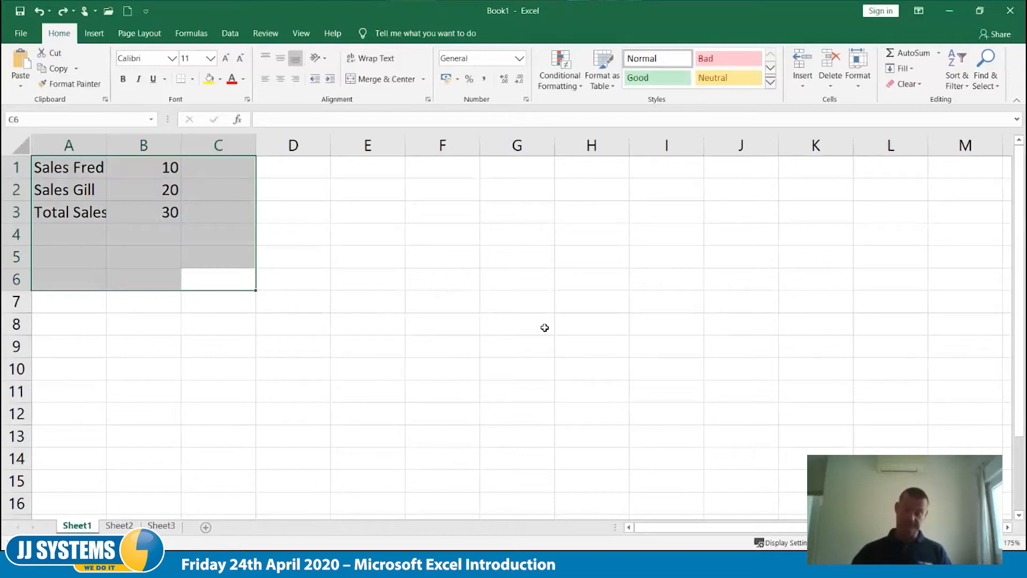
{"action": "key", "text": "Delete"}
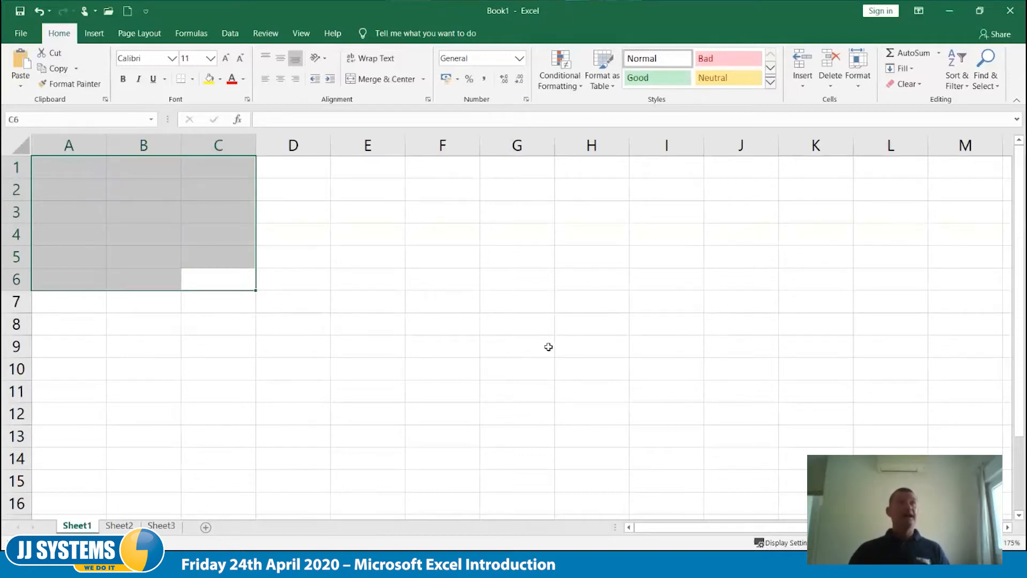
{"action": "left_click", "coordinate": [551, 333]}
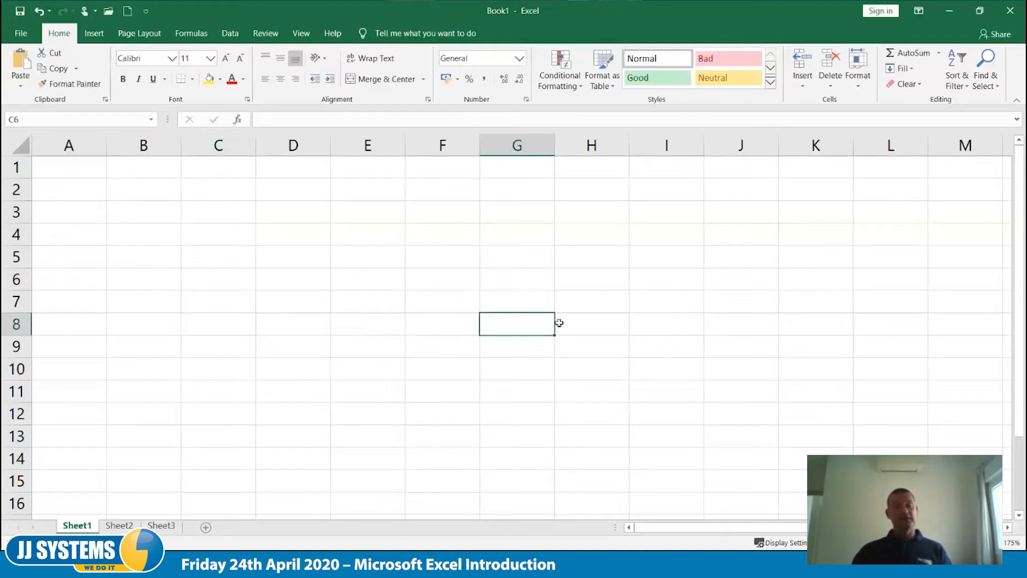
- Enter January in cell B2
{"action": "left_click", "coordinate": [158, 187]}
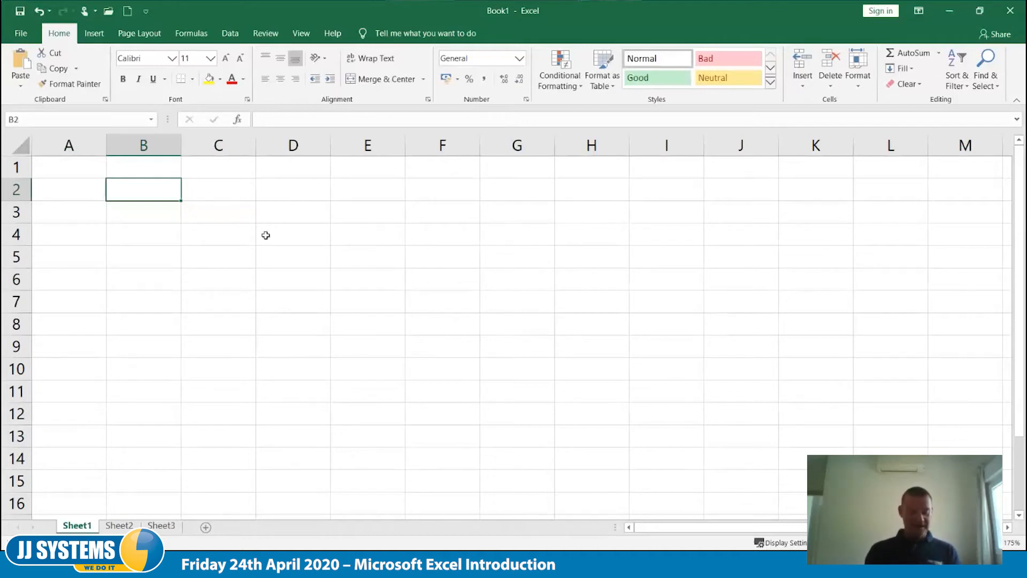
{"action": "type", "text": "January"}
{"action": "key", "text": "Tab"}
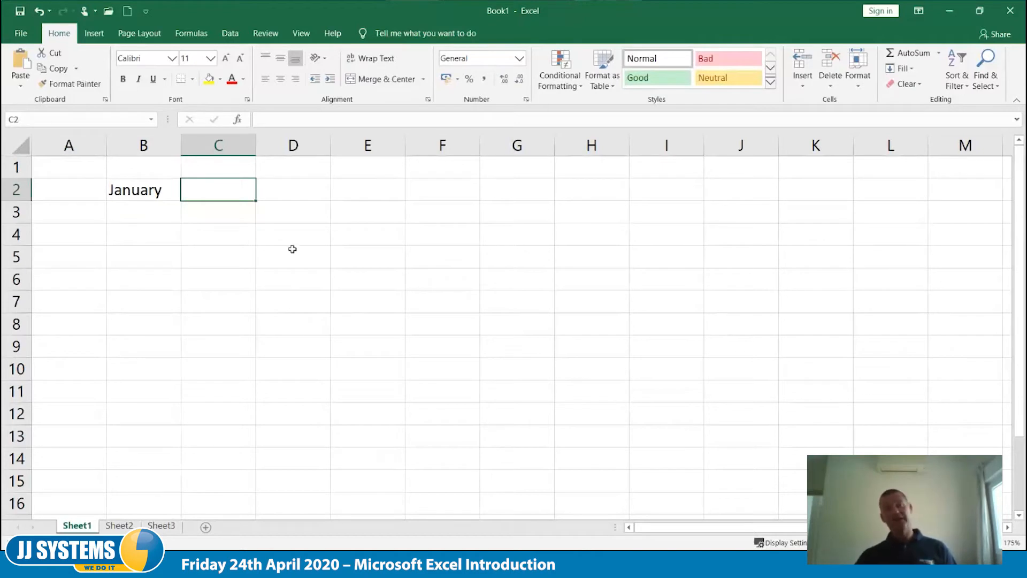
- Try filling the month series from B2 across to I2, and undo the fill
{"action": "left_click", "coordinate": [147, 190]}
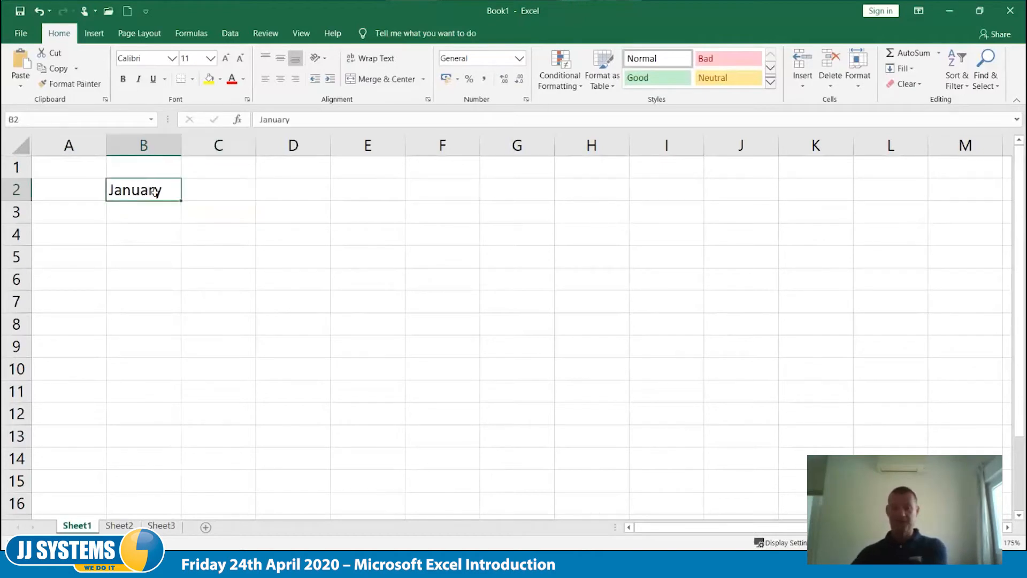
{"action": "left_click_drag", "start_coordinate": [180, 201], "coordinate": [737, 204]}
{"action": "left_click", "coordinate": [666, 360]}
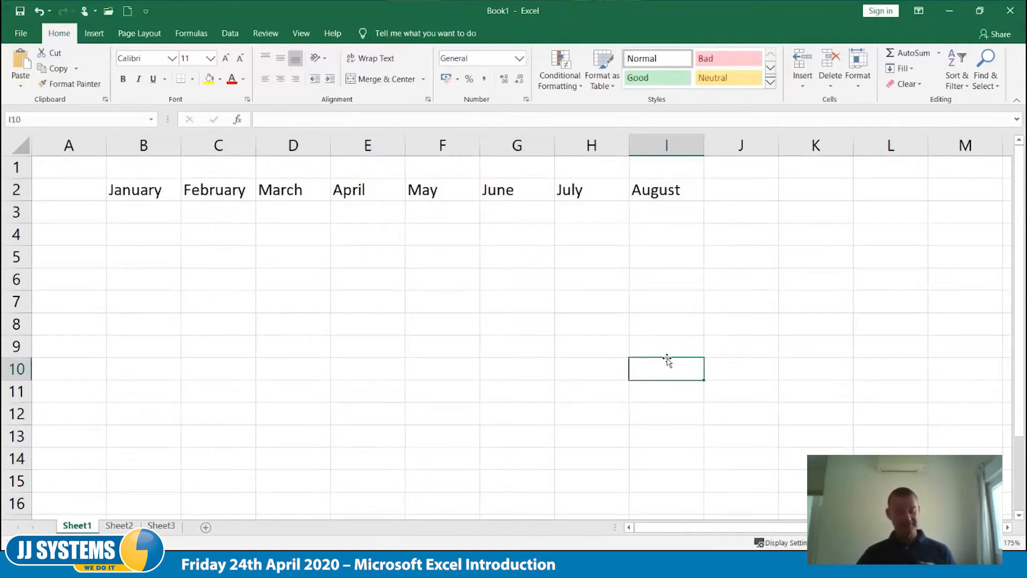
{"action": "key", "text": "ctrl+z"}
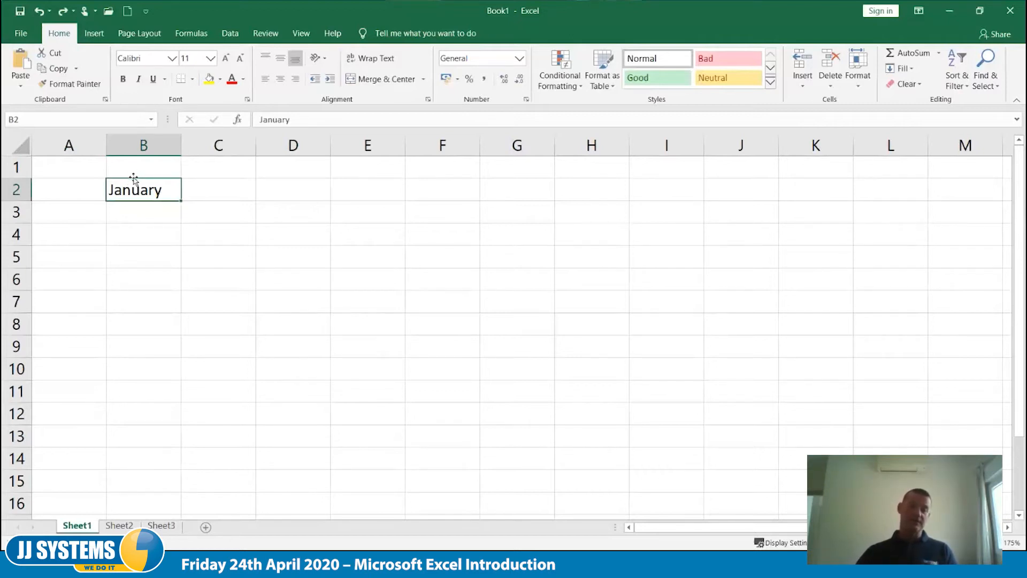
- Fill the month series from B2 across to M2, down to M12, back to B12 and up to B3
{"action": "left_click_drag", "start_coordinate": [133, 178], "coordinate": [194, 213]}
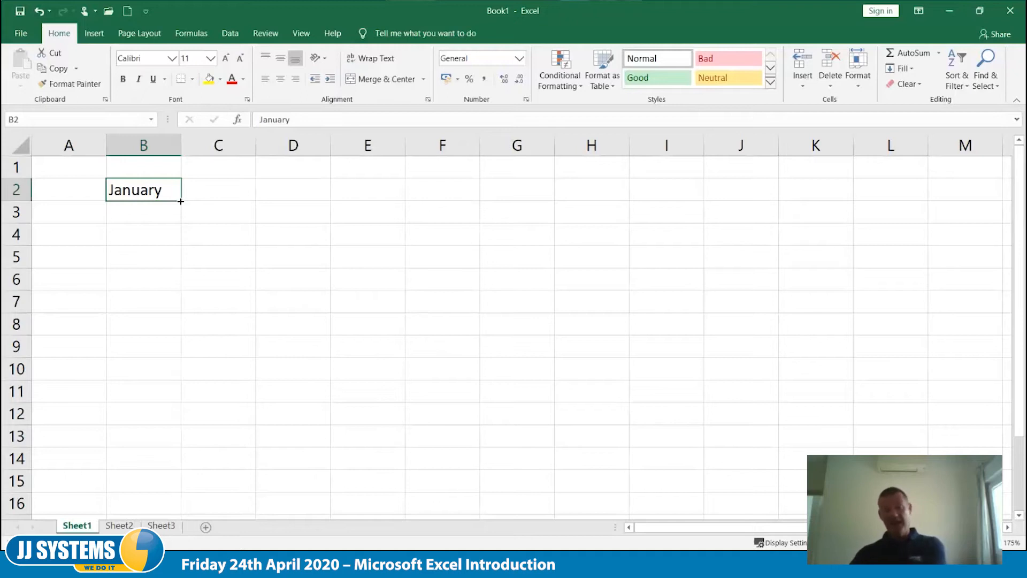
{"action": "mouse_move", "coordinate": [181, 202]}
{"action": "left_mouse_down"}
{"action": "mouse_move", "coordinate": [427, 195]}
{"action": "mouse_move", "coordinate": [386, 213]}
{"action": "mouse_move", "coordinate": [278, 211]}
{"action": "mouse_move", "coordinate": [677, 208]}
{"action": "mouse_move", "coordinate": [782, 191]}
{"action": "mouse_move", "coordinate": [968, 189]}
{"action": "mouse_move", "coordinate": [996, 423]}
{"action": "mouse_move", "coordinate": [139, 414]}
{"action": "mouse_move", "coordinate": [160, 413]}
{"action": "mouse_move", "coordinate": [182, 206]}
{"action": "left_mouse_up"}
{"action": "left_click", "coordinate": [967, 189]}
{"action": "left_click", "coordinate": [976, 415]}
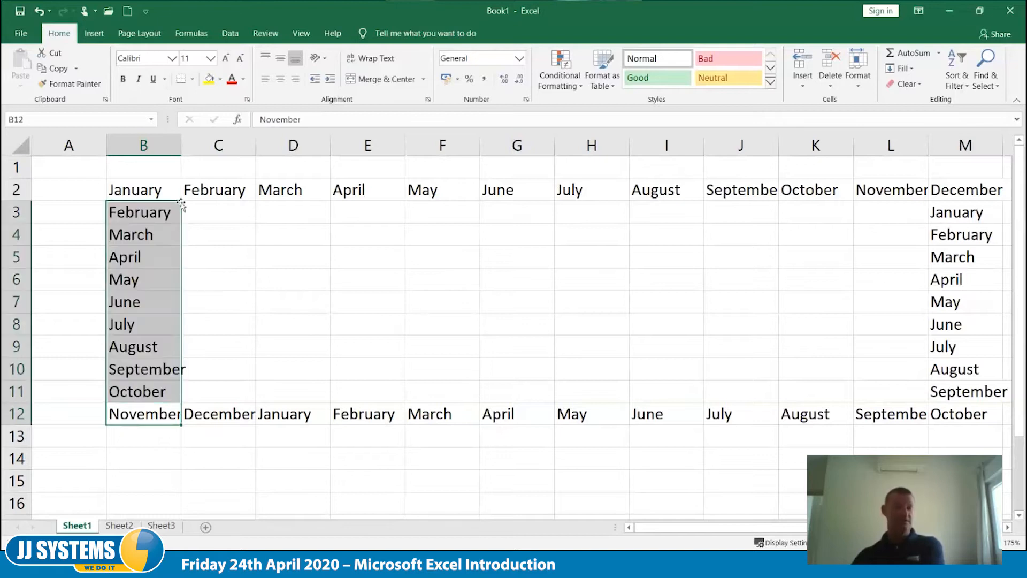
{"action": "left_click", "coordinate": [171, 195]}
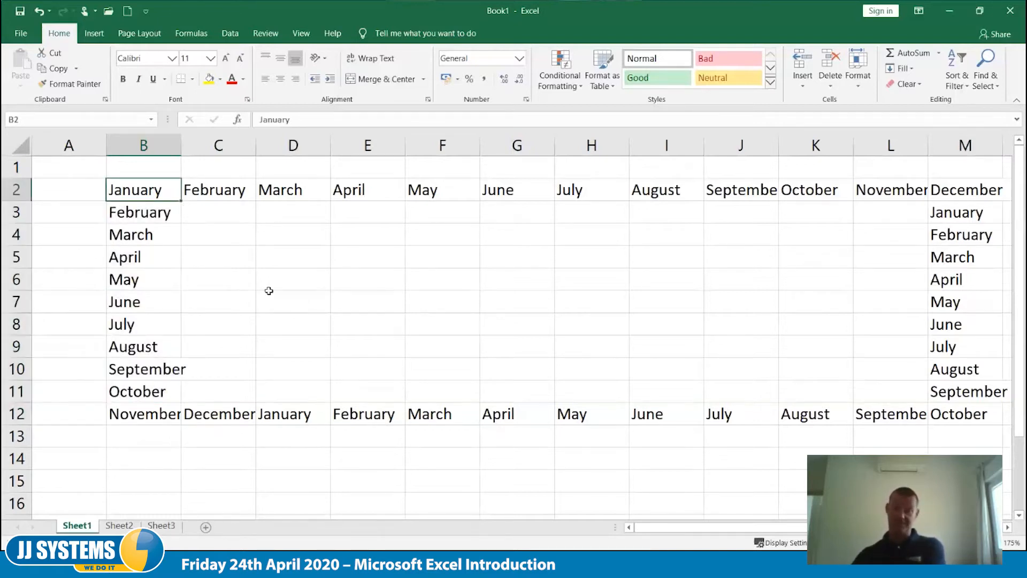
- Enter Jan in D4 and fill the abbreviated month series down to D9
{"action": "left_click", "coordinate": [291, 239]}
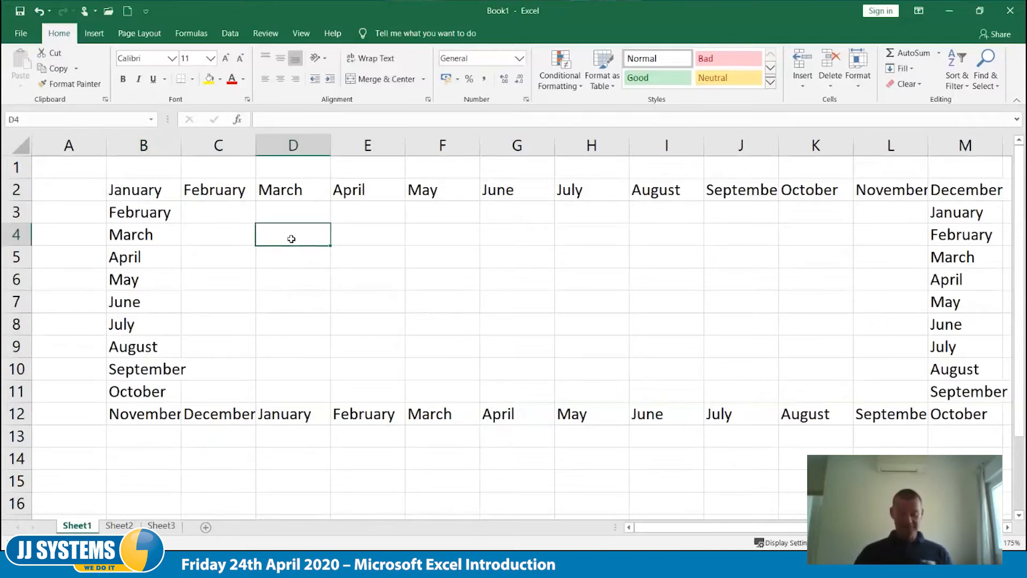
{"action": "type", "text": "Jan"}
{"action": "key", "text": "Tab"}
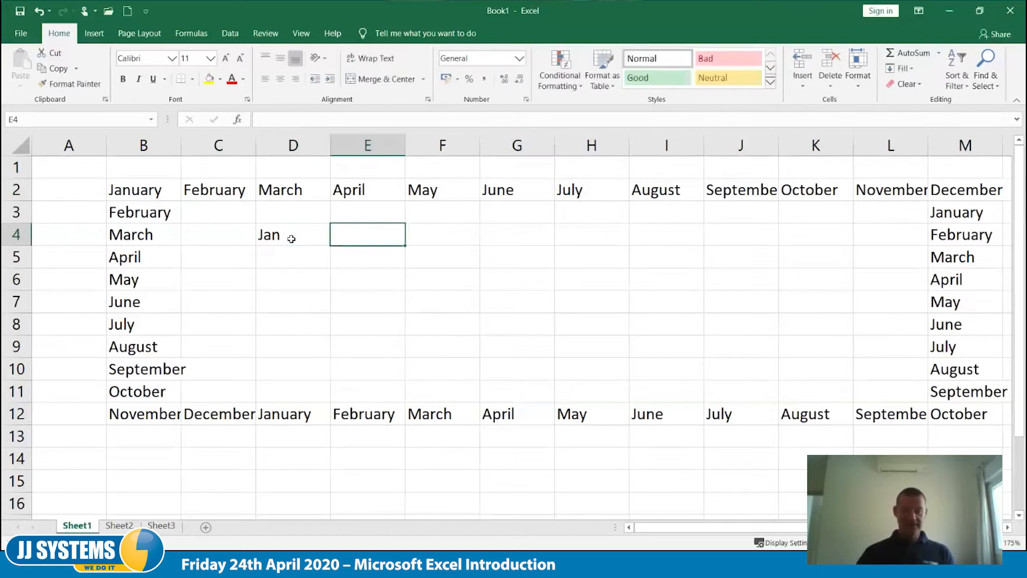
{"action": "left_click", "coordinate": [291, 239]}
{"action": "left_click_drag", "start_coordinate": [328, 245], "coordinate": [328, 351]}
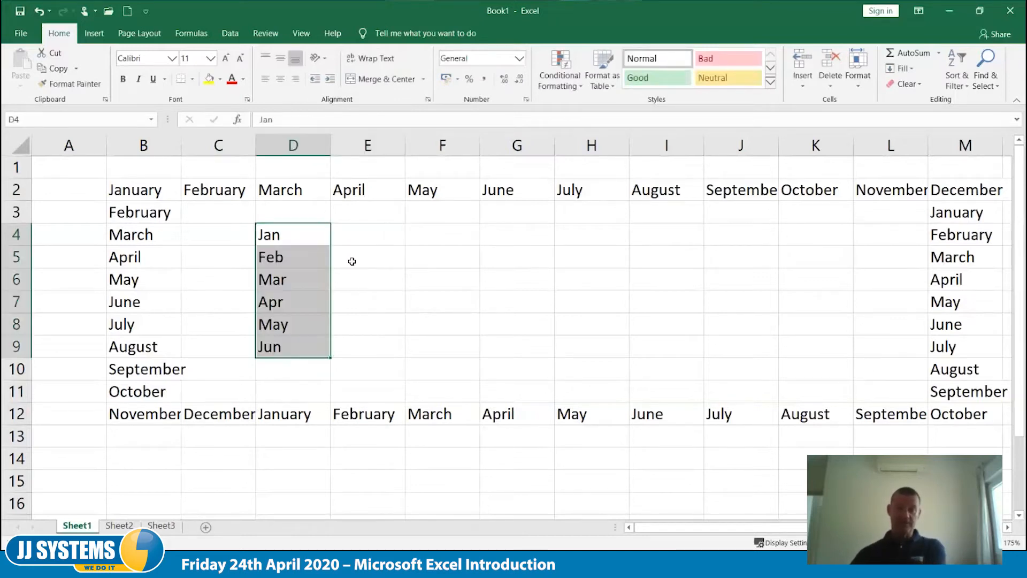
- Enter Monday in E4 and fill the weekday series down to E9
{"action": "left_click", "coordinate": [363, 241]}
{"action": "type", "text": "Monday"}
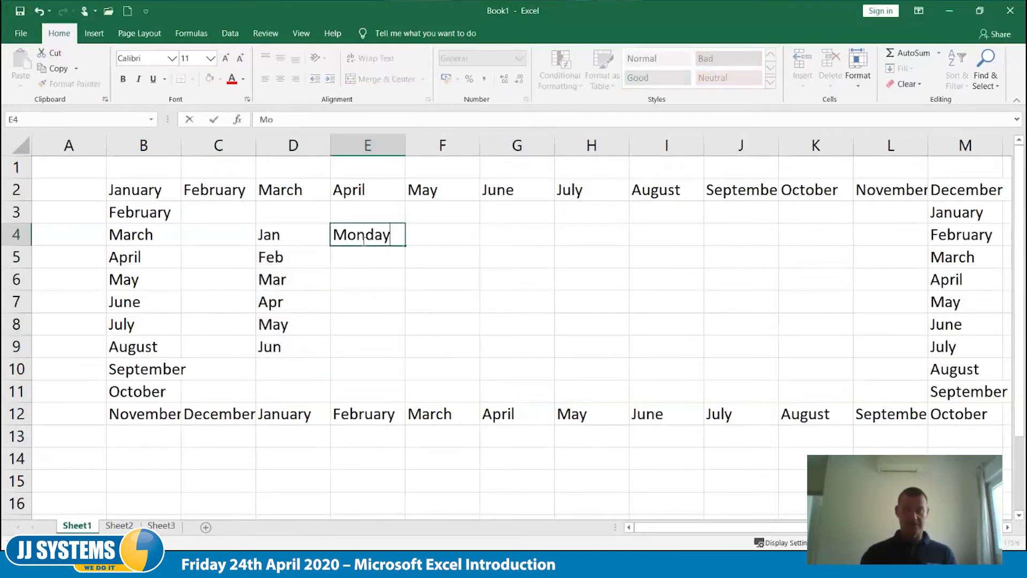
{"action": "key", "text": "Tab"}
{"action": "left_click", "coordinate": [392, 241]}
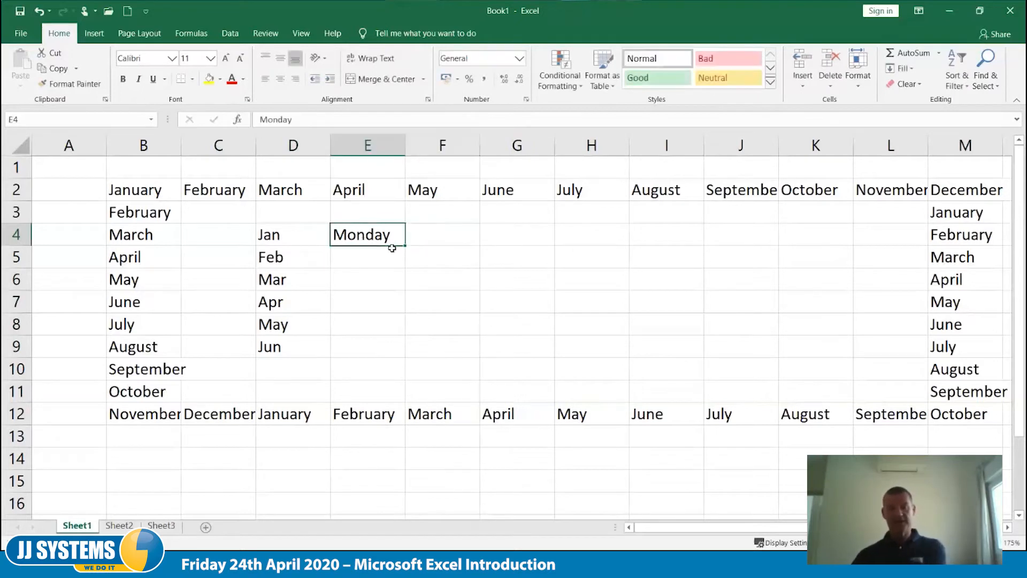
{"action": "left_click_drag", "start_coordinate": [408, 246], "coordinate": [394, 350]}
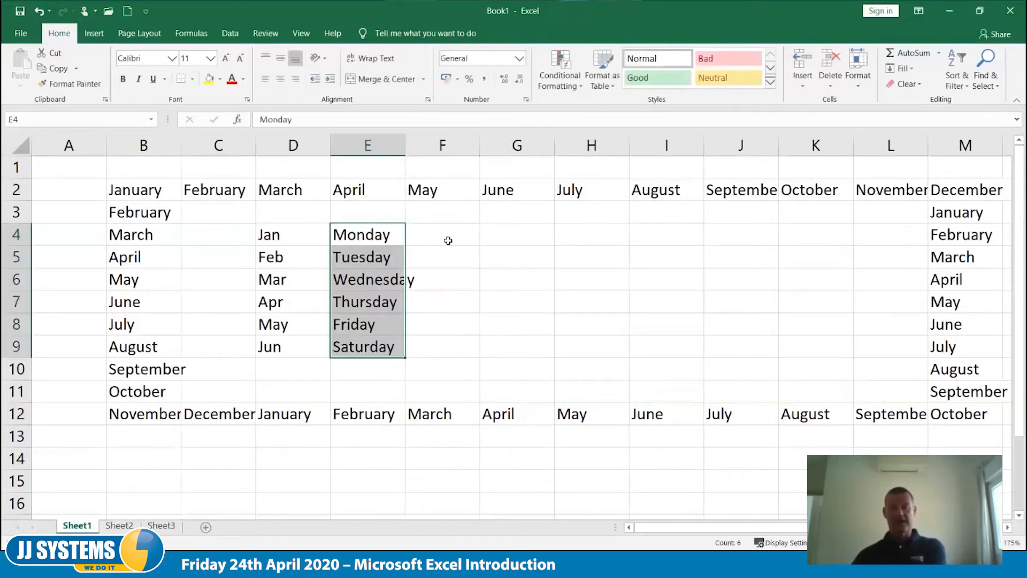
- Enter Area 1 in G4 and Qtr1 in H4, and fill both series down to row 9
{"action": "left_click", "coordinate": [508, 238]}
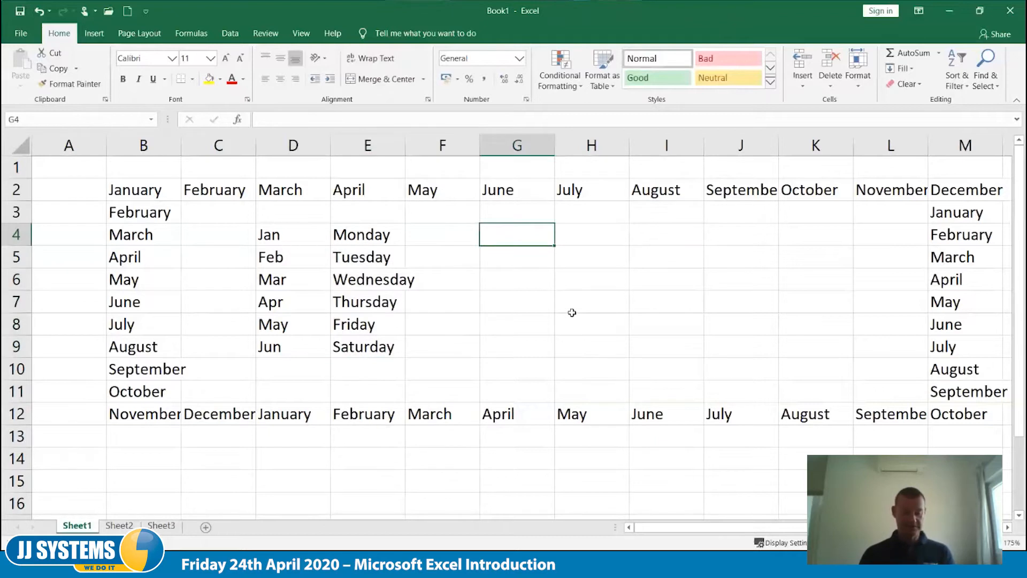
{"action": "type", "text": "Area 1"}
{"action": "key", "text": "Tab"}
{"action": "type", "text": "Qtr1"}
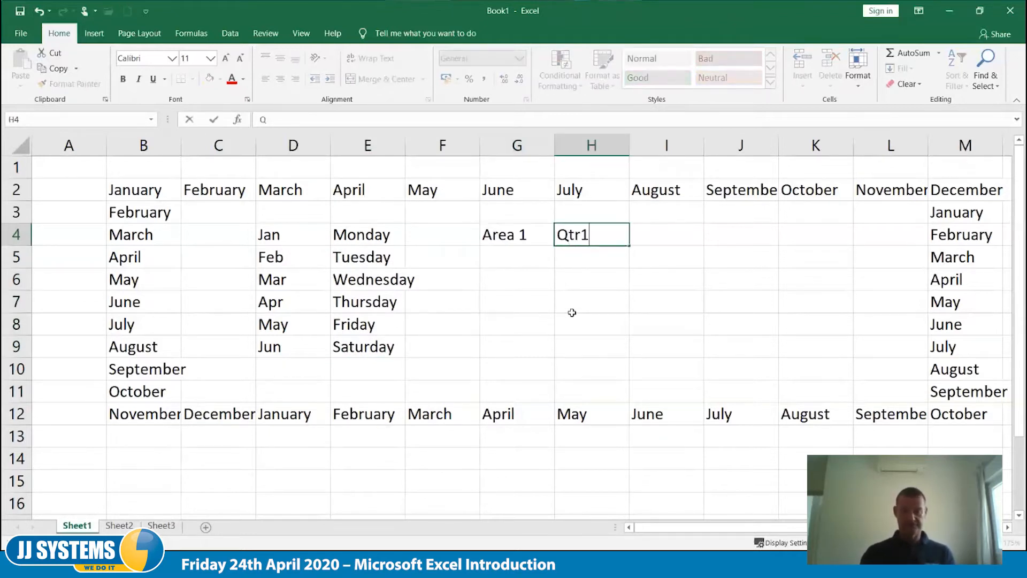
{"action": "key", "text": "Tab"}
{"action": "left_click_drag", "start_coordinate": [520, 233], "coordinate": [621, 356]}
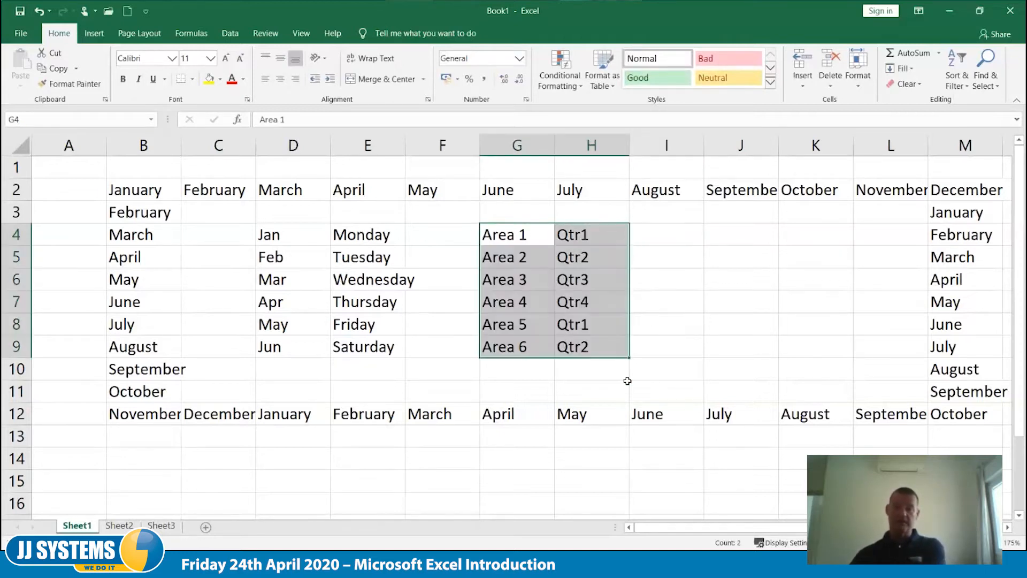
- Enter the date 1/06 in I4 and fill the daily date series down to I9
{"action": "left_click", "coordinate": [629, 381]}
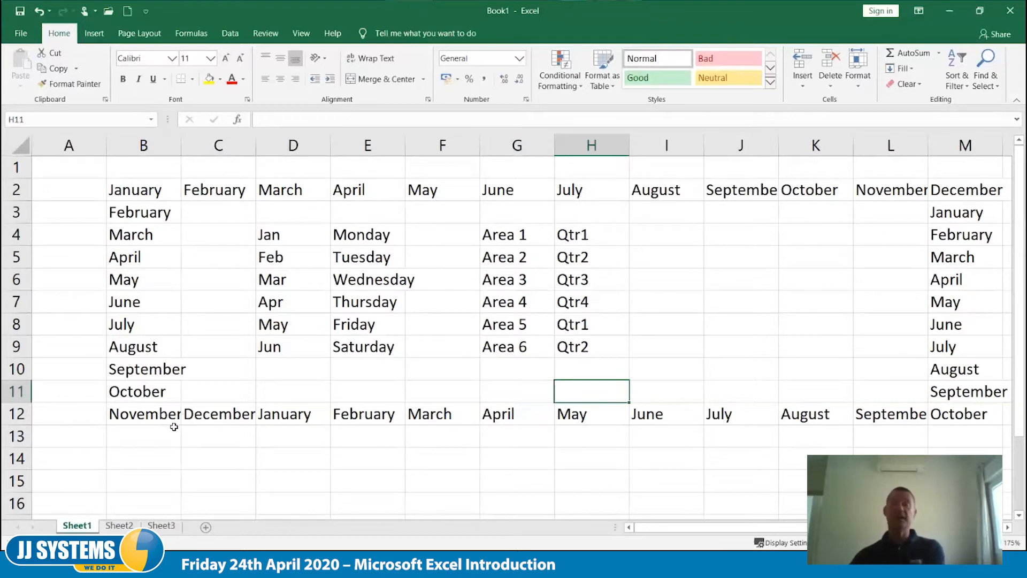
{"action": "left_click", "coordinate": [691, 242]}
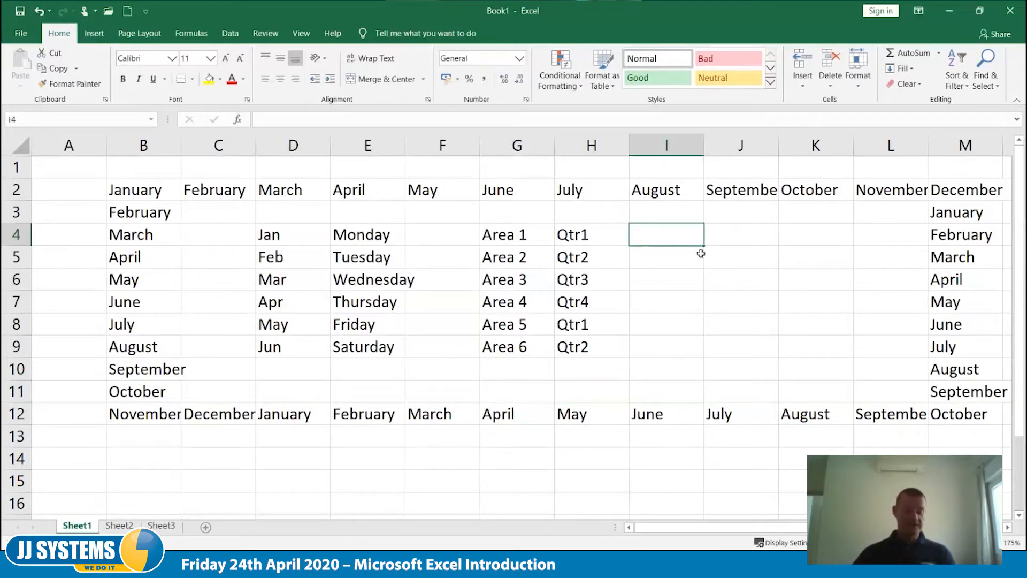
{"action": "type", "text": "1"}
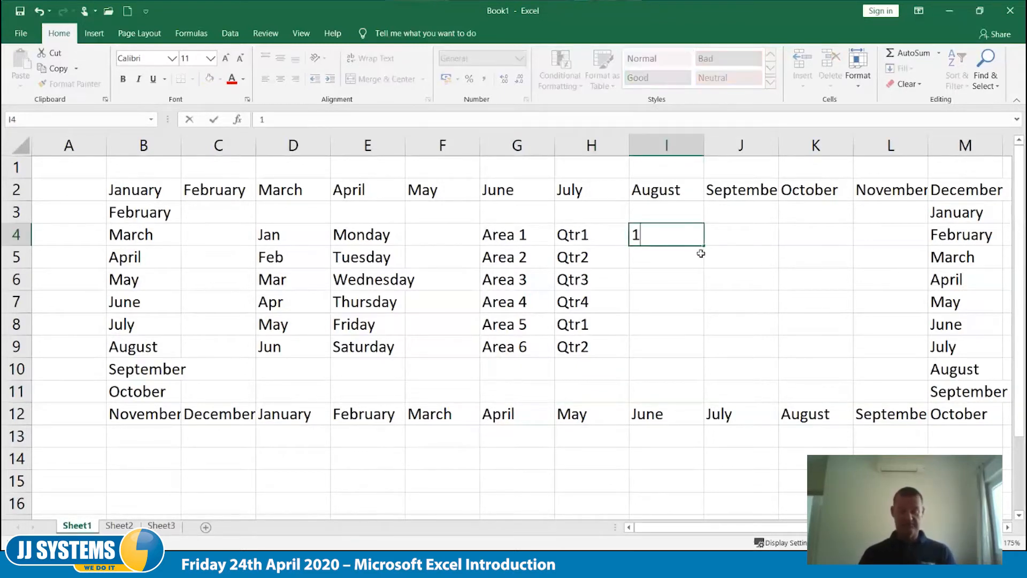
{"action": "type", "text": "/06"}
{"action": "key", "text": "Tab"}
{"action": "left_click", "coordinate": [697, 240]}
{"action": "left_click_drag", "start_coordinate": [704, 246], "coordinate": [705, 357]}
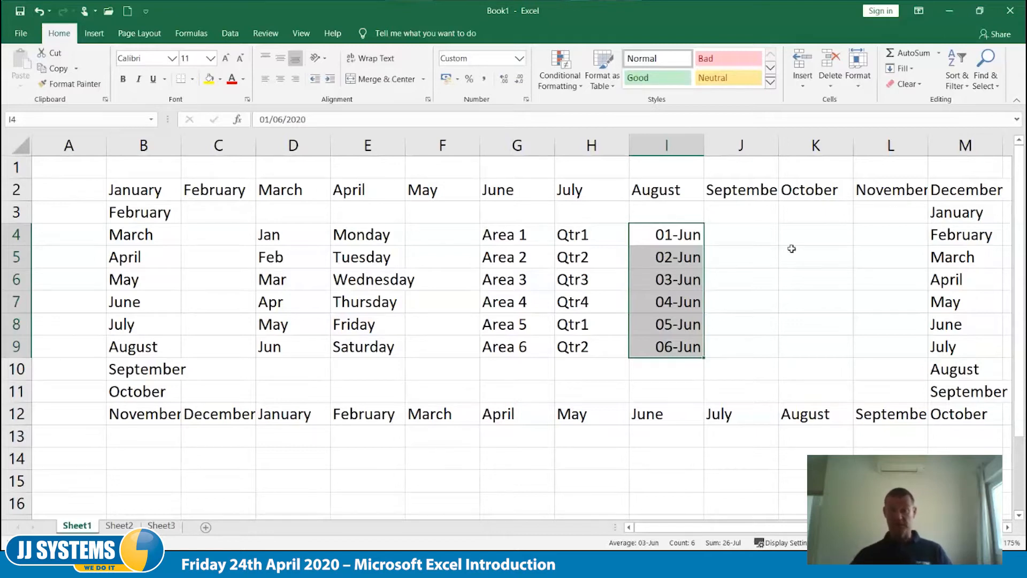
- Enter Jan in K4 and Apr in K5, and fill the three-month interval series down to K9
{"action": "left_click", "coordinate": [800, 234]}
{"action": "type", "text": "Jan"}
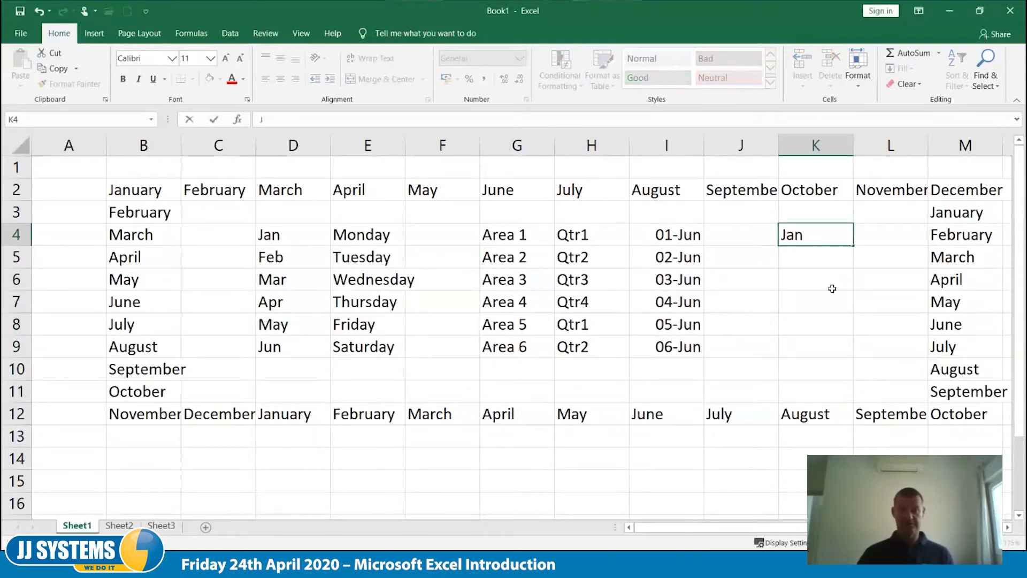
{"action": "key", "text": "Return"}
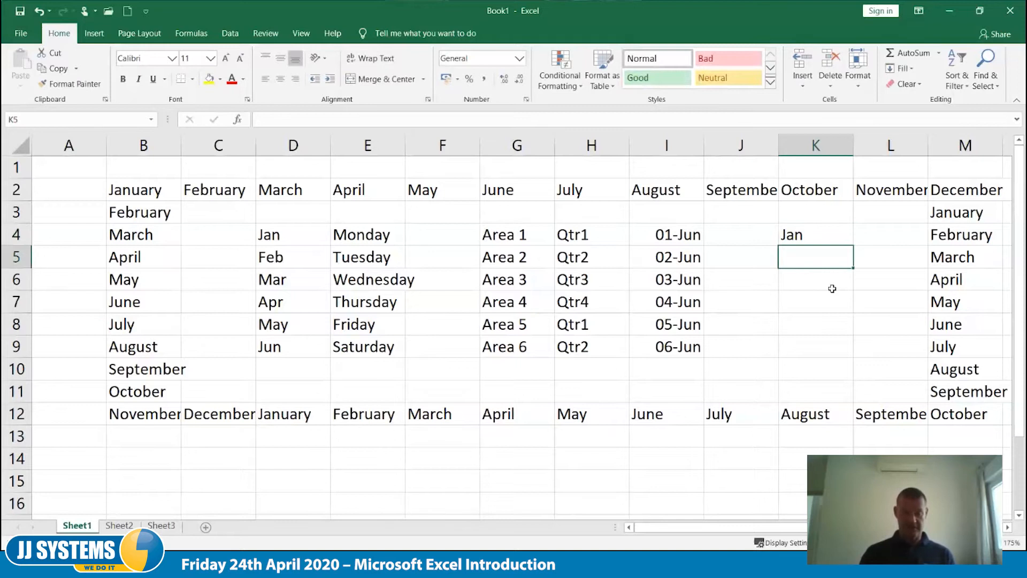
{"action": "type", "text": "Apr"}
{"action": "key", "text": "Tab"}
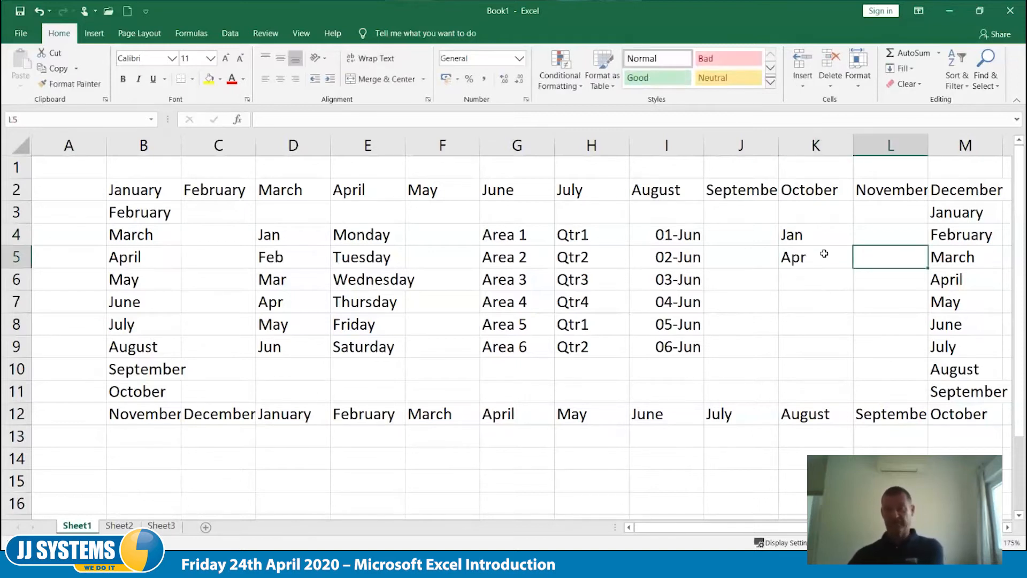
{"action": "left_click_drag", "start_coordinate": [819, 236], "coordinate": [848, 358]}
{"action": "left_click", "coordinate": [722, 370]}
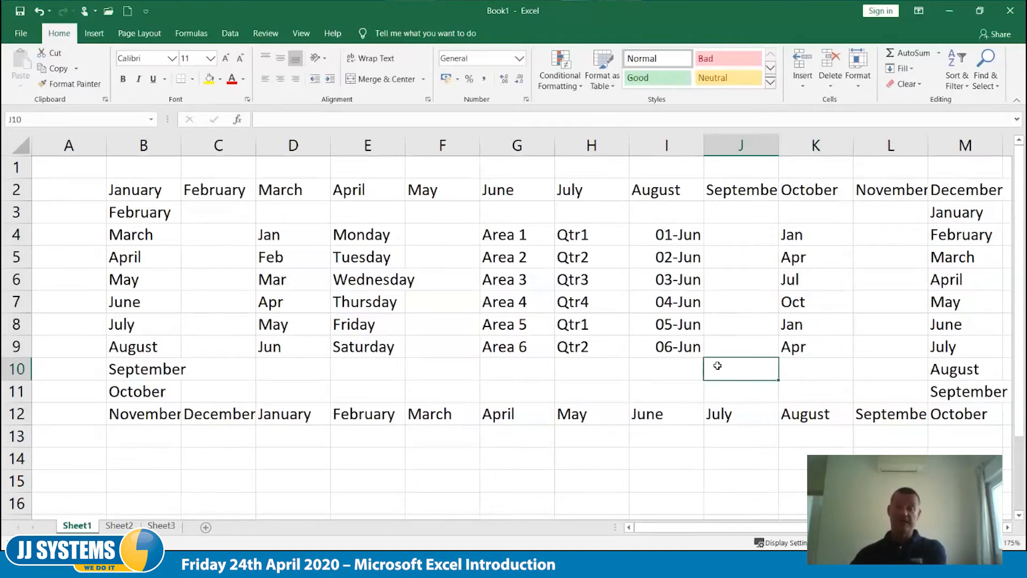
- Enter Mon in J4 and Wed in J5, and fill the every-other-day series down to J9
{"action": "left_click", "coordinate": [743, 244]}
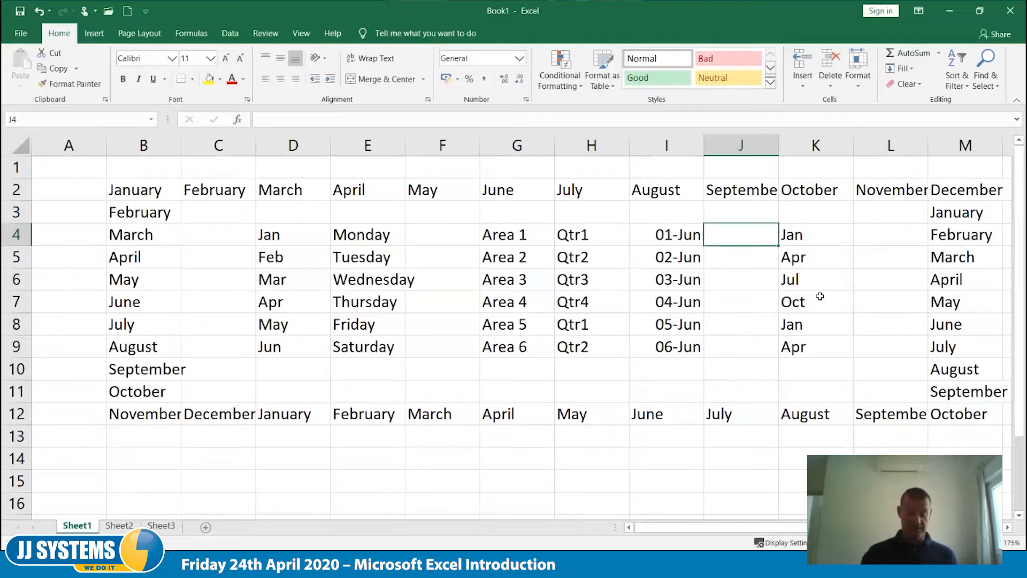
{"action": "type", "text": "Mon"}
{"action": "key", "text": "Return"}
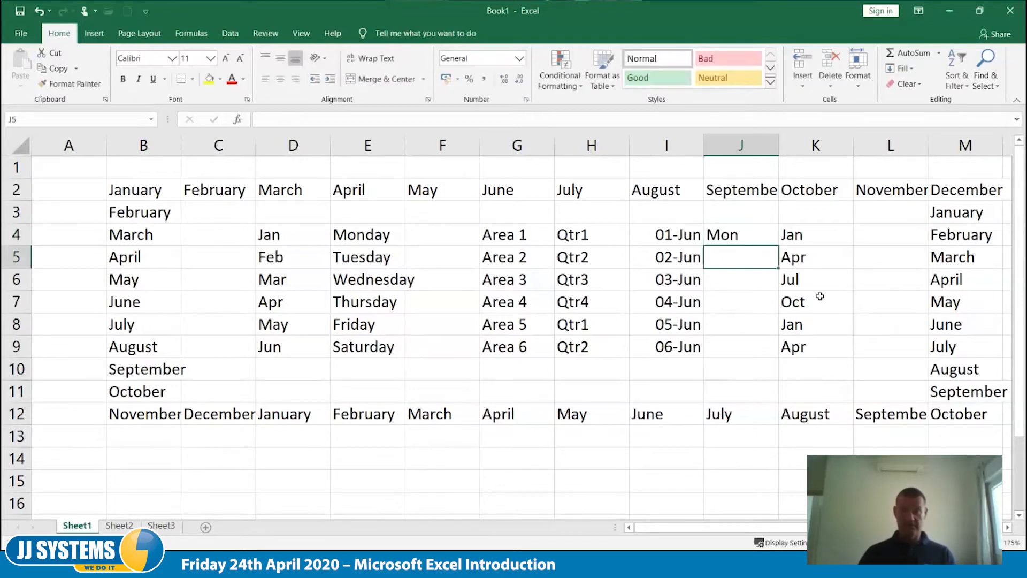
{"action": "type", "text": "Wed"}
{"action": "key", "text": "Tab"}
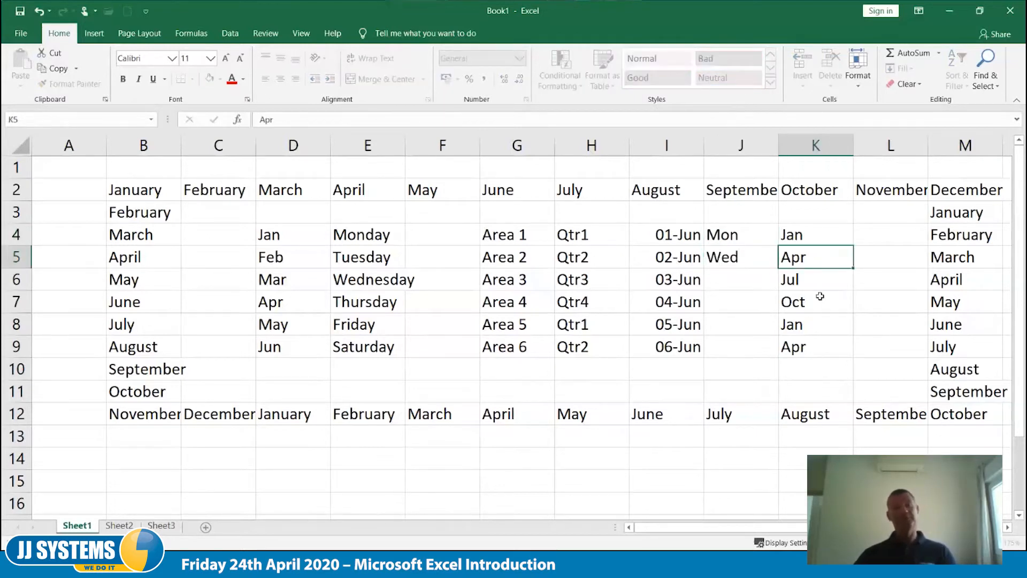
{"action": "left_click_drag", "start_coordinate": [758, 238], "coordinate": [776, 358]}
{"action": "left_click", "coordinate": [786, 385]}
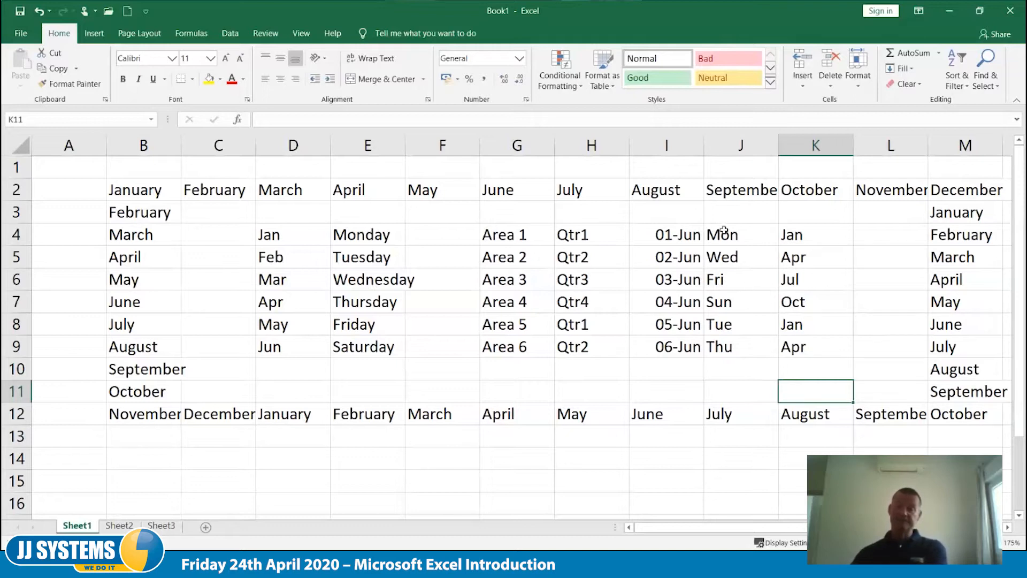
- Remove everything in columns H through M
{"action": "left_click_drag", "start_coordinate": [591, 142], "coordinate": [958, 141]}
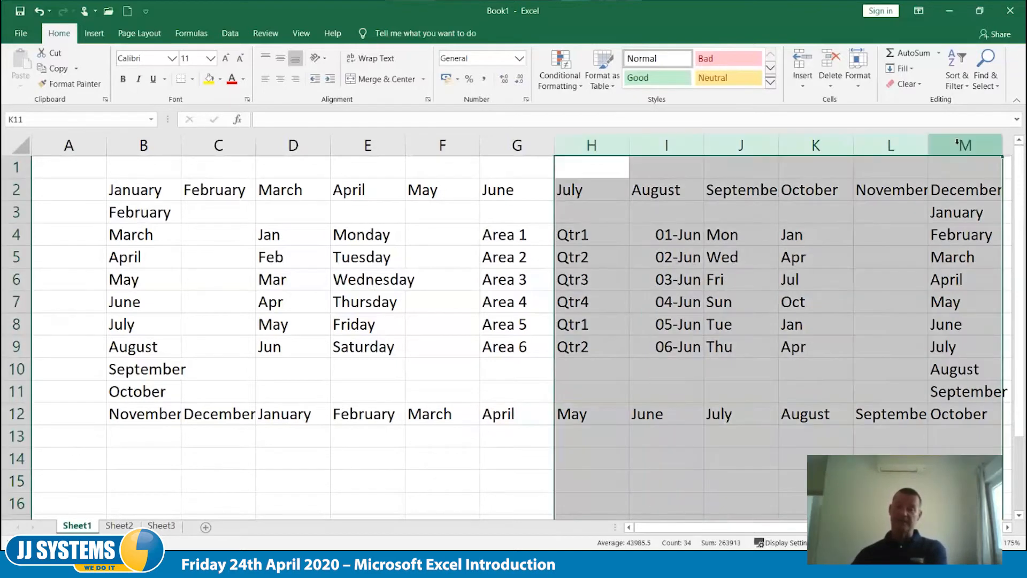
{"action": "right_click", "coordinate": [958, 141]}
{"action": "left_click", "coordinate": [895, 257]}
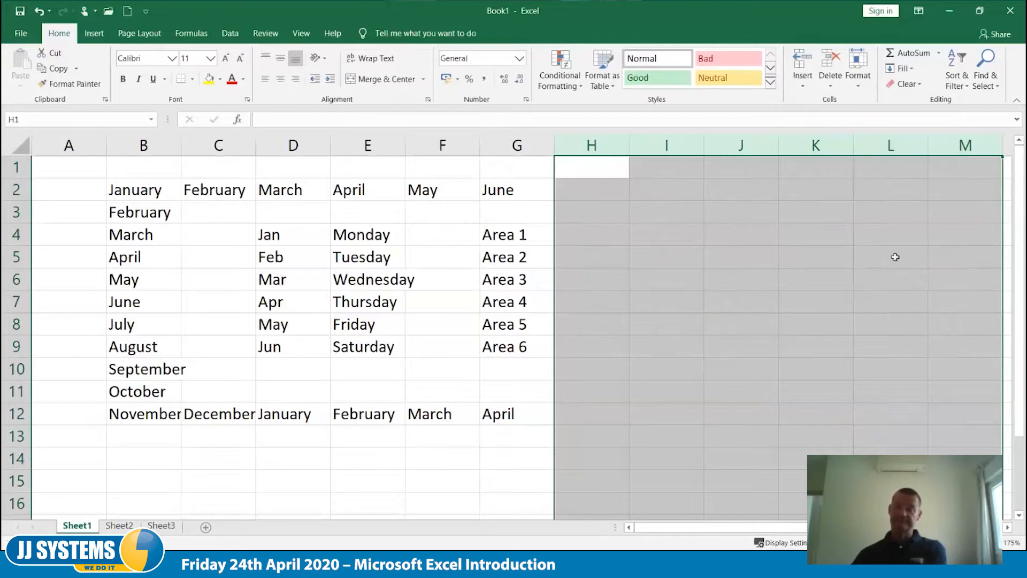
- Enter the date 1/6 in J4
{"action": "left_click", "coordinate": [715, 234]}
{"action": "type", "text": "'1"}
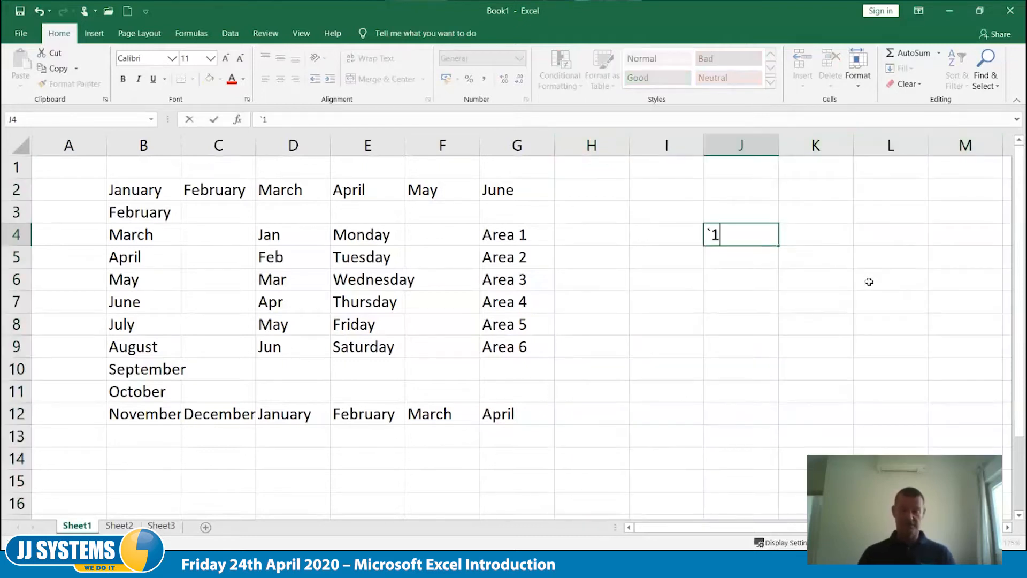
{"action": "key", "text": "BackSpace"}
{"action": "key", "text": "BackSpace"}
{"action": "type", "text": "1/6"}
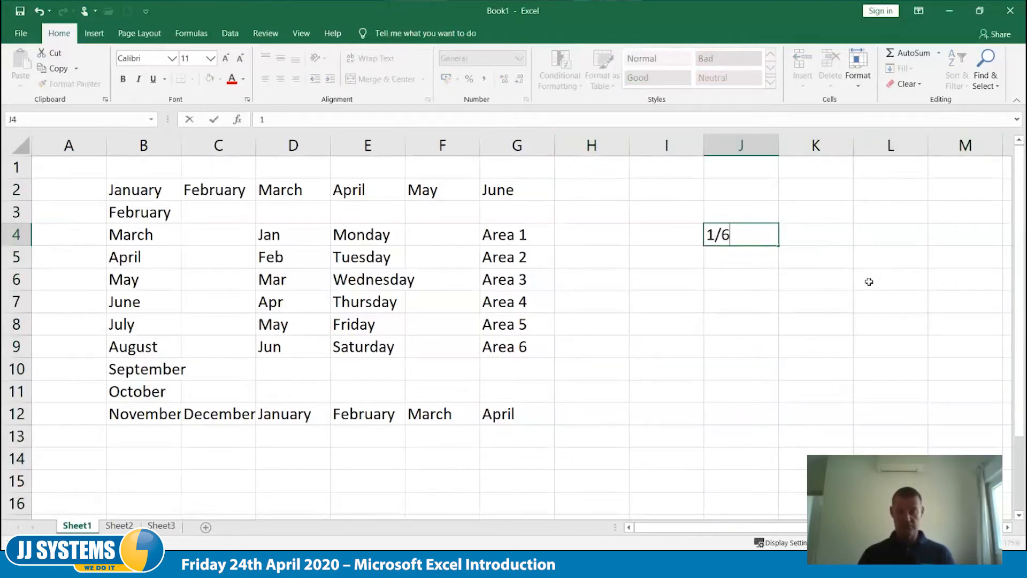
{"action": "key", "text": "Tab"}
- Enter the date 1/7 in J5 and fill the monthly date series from J4 down to J9
{"action": "key", "text": "Down"}
{"action": "key", "text": "Left"}
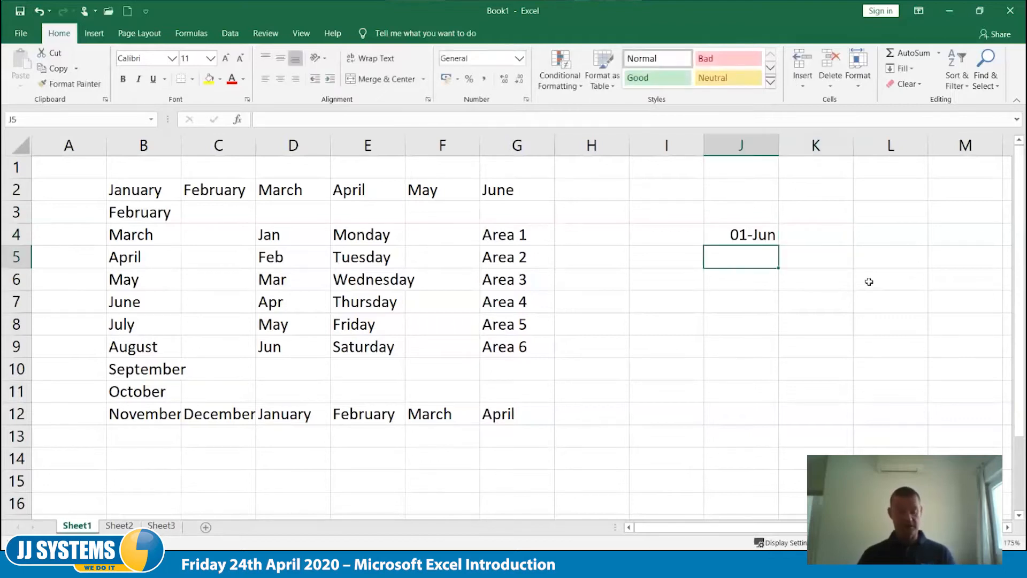
{"action": "type", "text": "1/7"}
{"action": "key", "text": "Tab"}
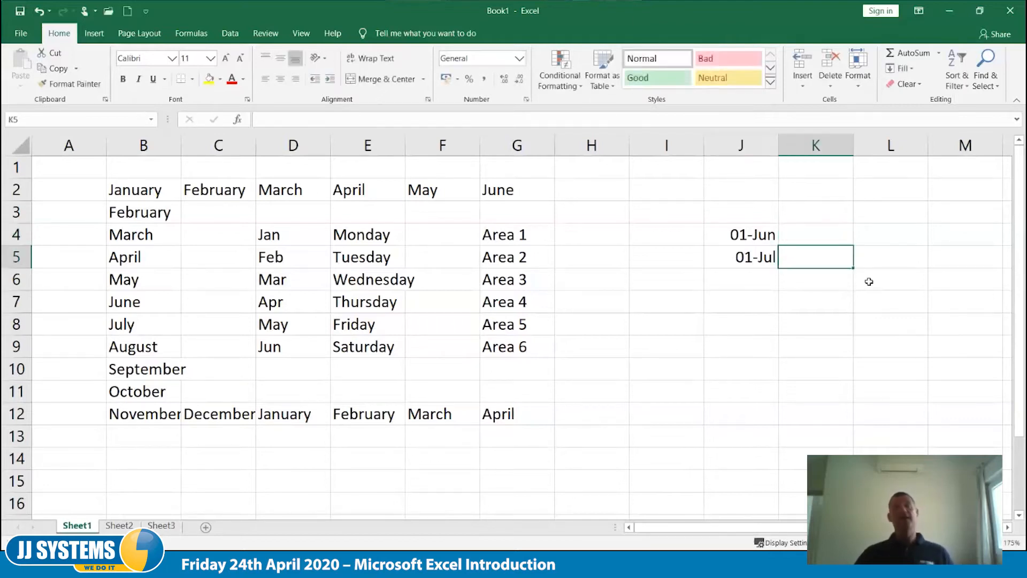
{"action": "left_click_drag", "start_coordinate": [758, 235], "coordinate": [800, 375]}
{"action": "left_click", "coordinate": [804, 381]}
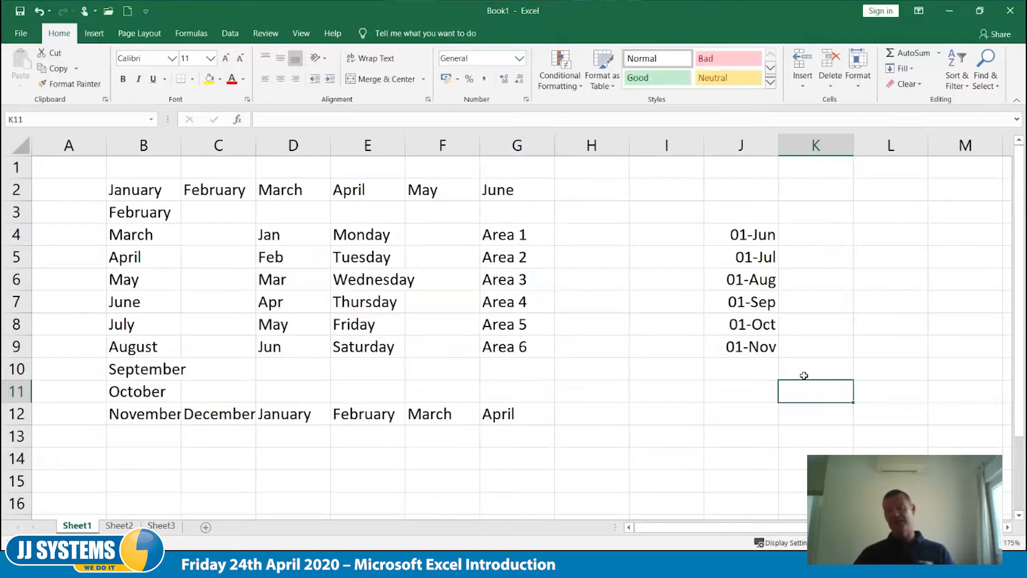
- Undo the monthly fill and second date, enter 8/6 in J5, and fill the weekly date series from J4 down to J10
{"action": "key", "text": "ctrl+z"}
{"action": "key", "text": "ctrl+z"}
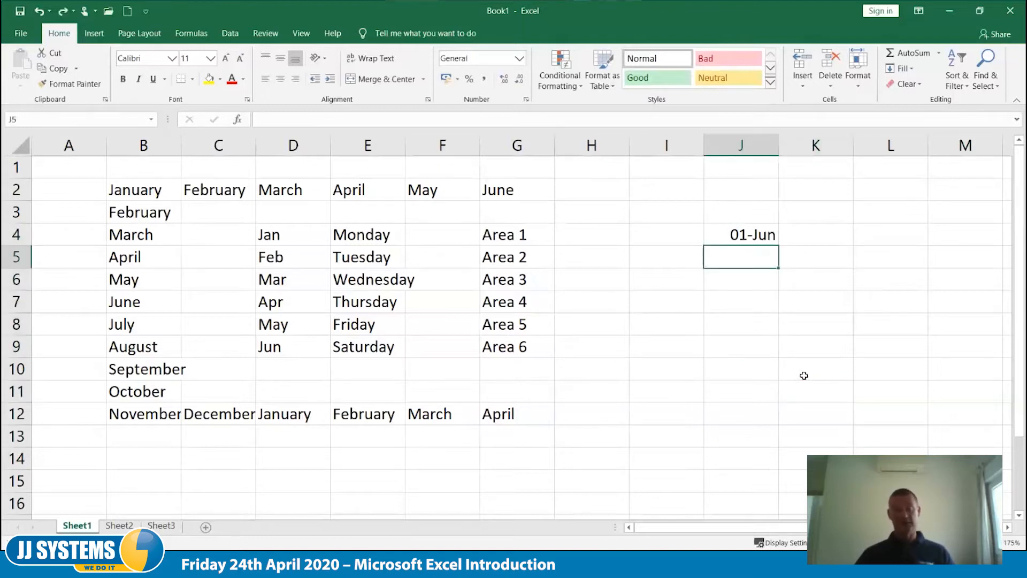
{"action": "type", "text": "8/"}
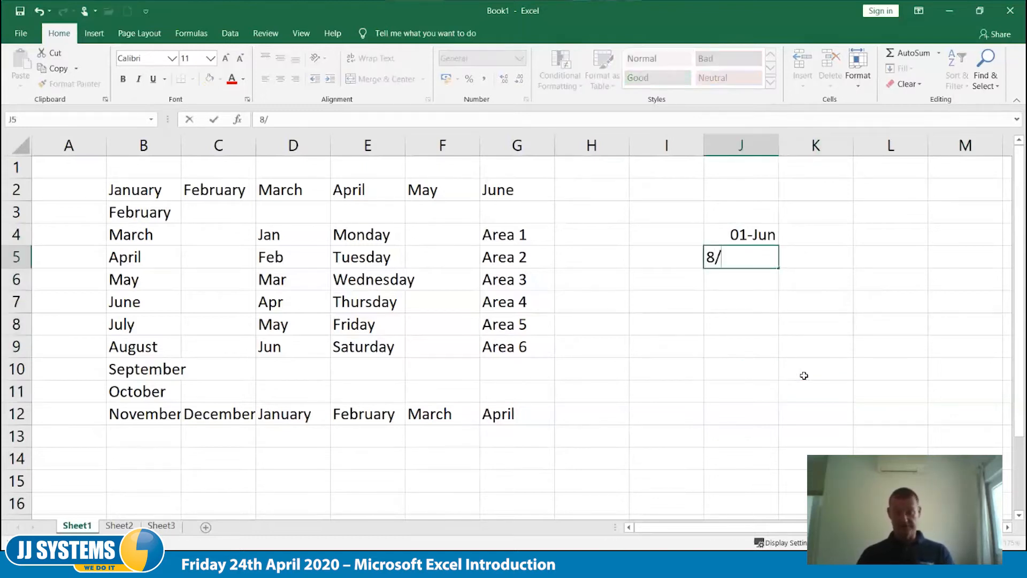
{"action": "type", "text": "6"}
{"action": "key", "text": "Tab"}
{"action": "left_click_drag", "start_coordinate": [741, 236], "coordinate": [778, 380]}
{"action": "left_click", "coordinate": [777, 427]}
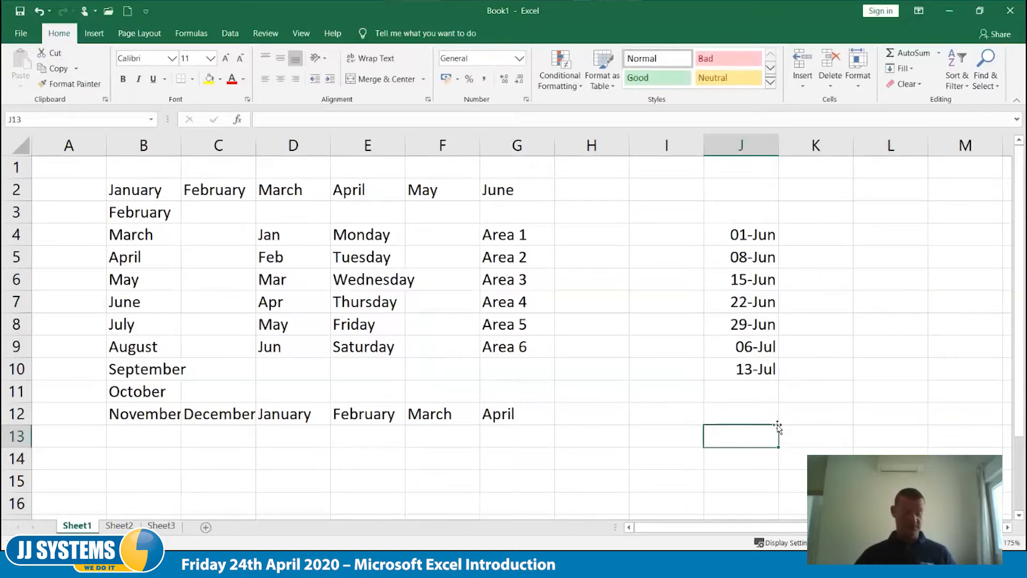
- Undo the weekly fill and both date entries in J4 and J5
{"action": "key", "text": "ctrl+z"}
{"action": "key", "text": "ctrl+z"}
{"action": "key", "text": "ctrl+z"}
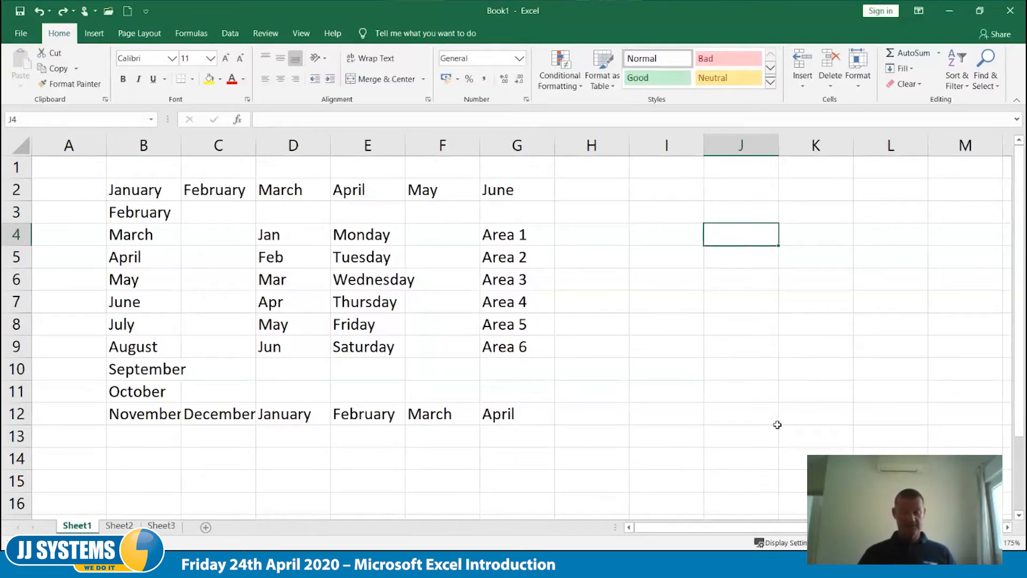
- Enter New York in J4 and Paris in J5
{"action": "type", "text": "Ne"}
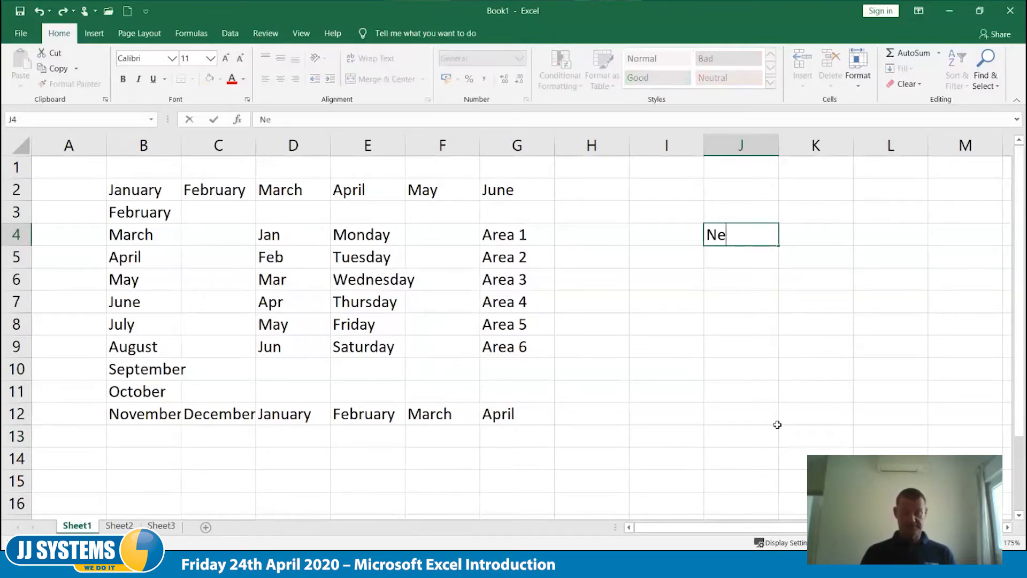
{"action": "type", "text": "w Y"}
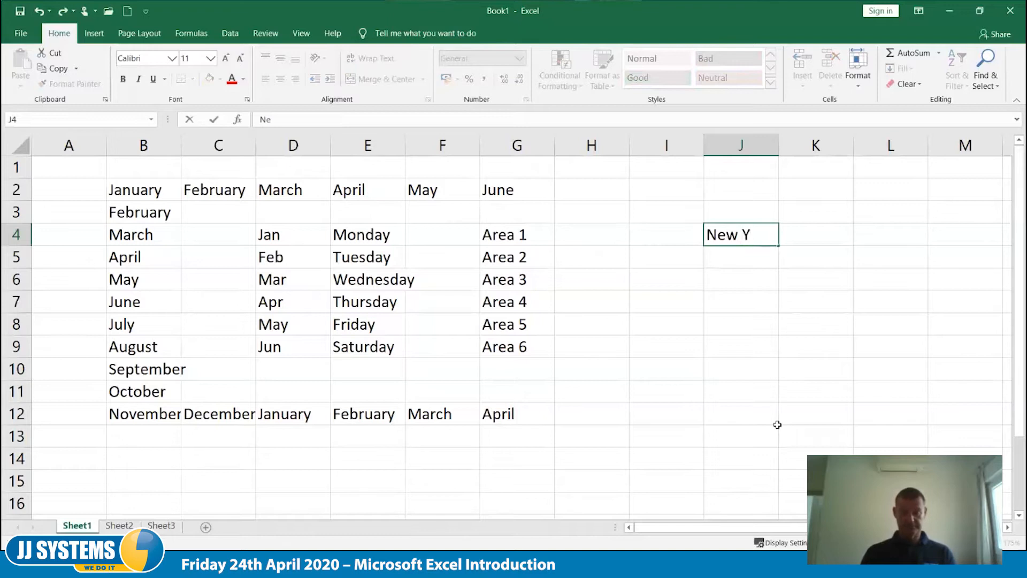
{"action": "type", "text": "ork"}
{"action": "key", "text": "Tab"}
{"action": "key", "text": "Down"}
{"action": "key", "text": "Left"}
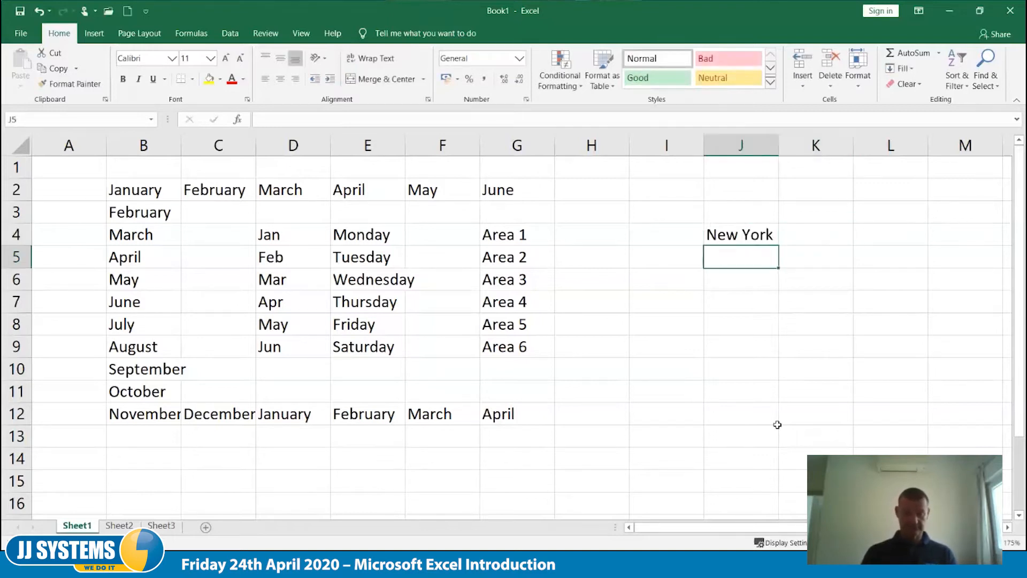
{"action": "type", "text": "Paris"}
{"action": "key", "text": "Return"}
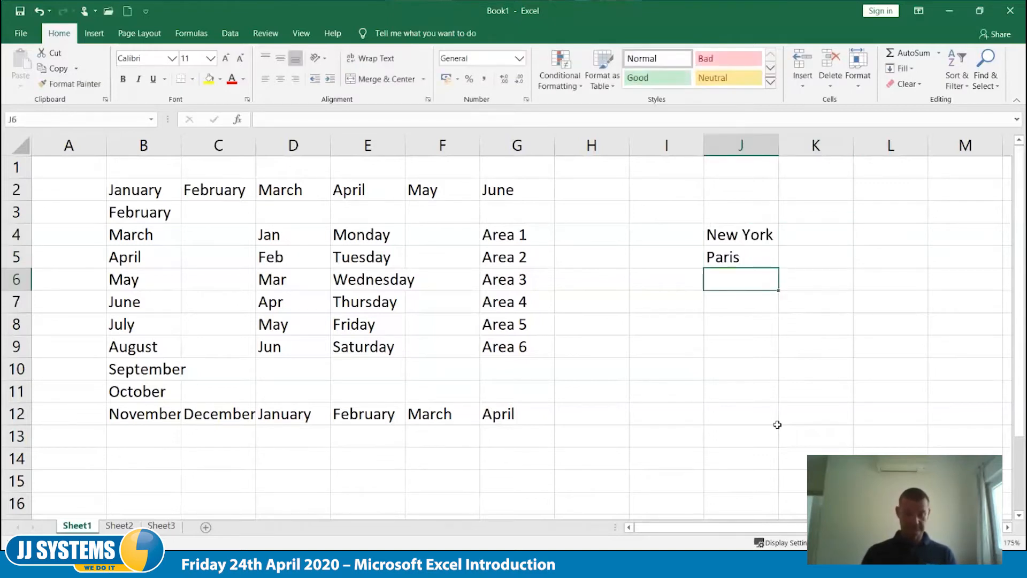
- Enter Milan in J6 and Margate in J7, and fill the four-city pattern from J4 down to J14
{"action": "type", "text": "Milan"}
{"action": "key", "text": "Return"}
{"action": "type", "text": "Ma"}
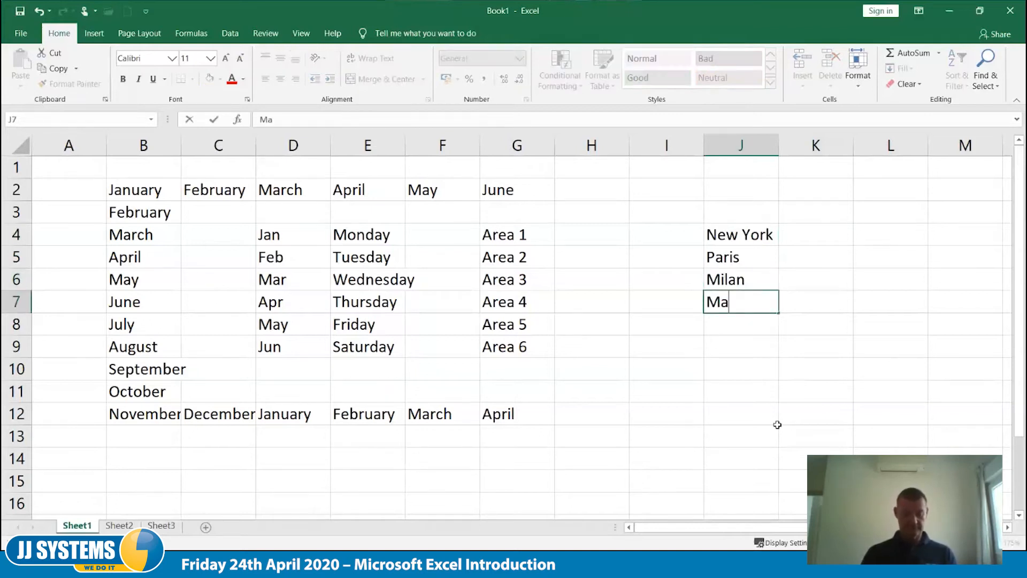
{"action": "type", "text": "rgate"}
{"action": "key", "text": "Tab"}
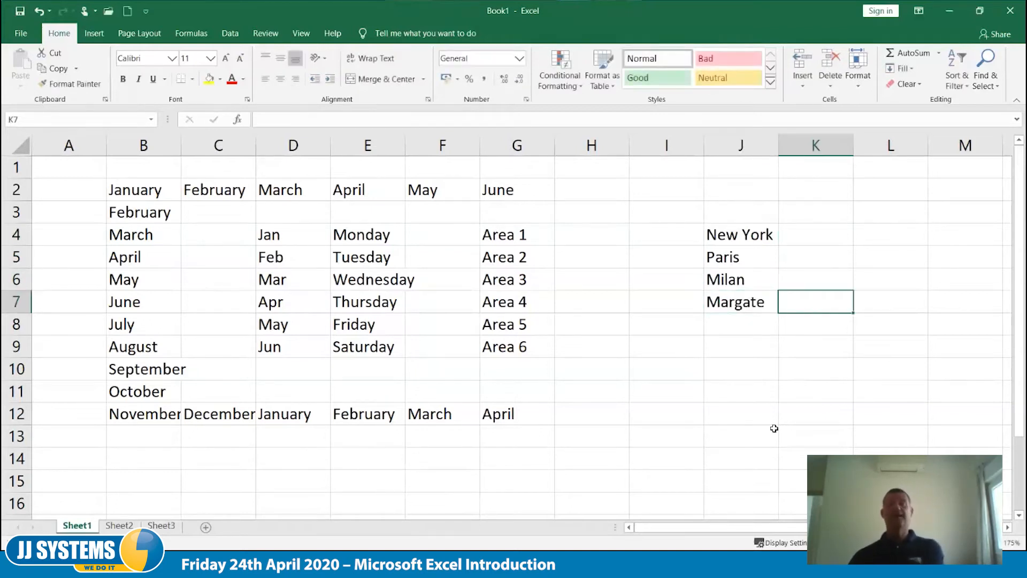
{"action": "left_click_drag", "start_coordinate": [752, 243], "coordinate": [779, 470]}
{"action": "left_click", "coordinate": [880, 452]}
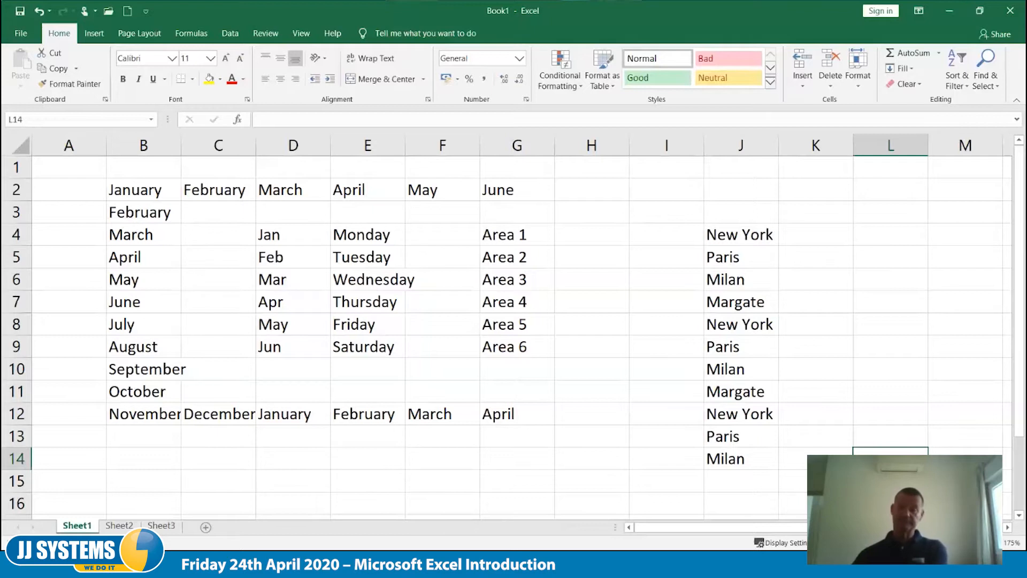
- Remove the city names by deleting column J
{"action": "right_click", "coordinate": [742, 145]}
{"action": "key", "text": "Return"}
{"action": "left_click", "coordinate": [844, 281]}
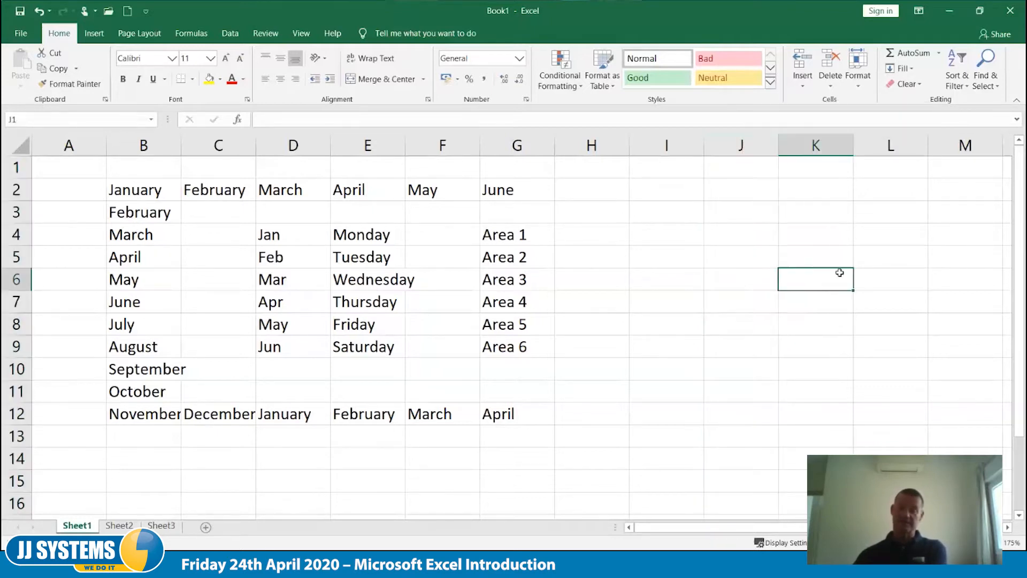
- Open the custom lists editor from Excel's advanced options
{"action": "left_click", "coordinate": [21, 33]}
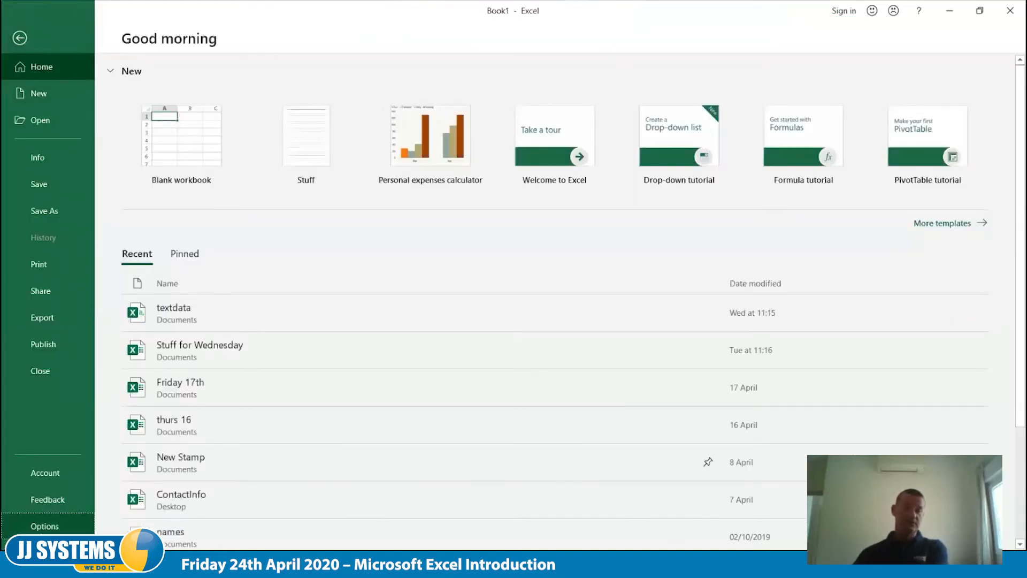
{"action": "key", "text": "Escape"}
{"action": "left_click", "coordinate": [266, 191]}
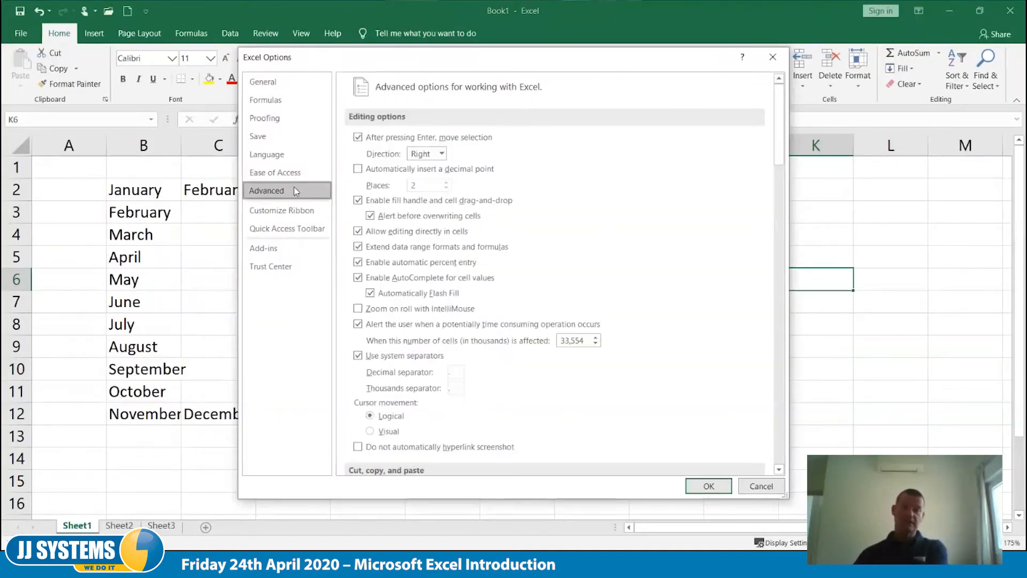
{"action": "left_click_drag", "start_coordinate": [777, 134], "coordinate": [780, 476]}
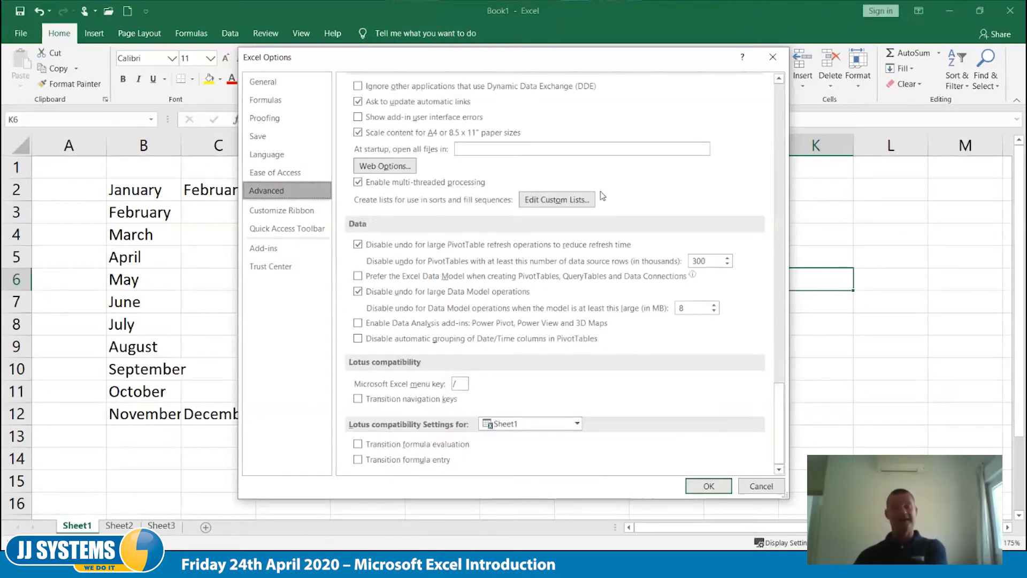
{"action": "left_click", "coordinate": [546, 201]}
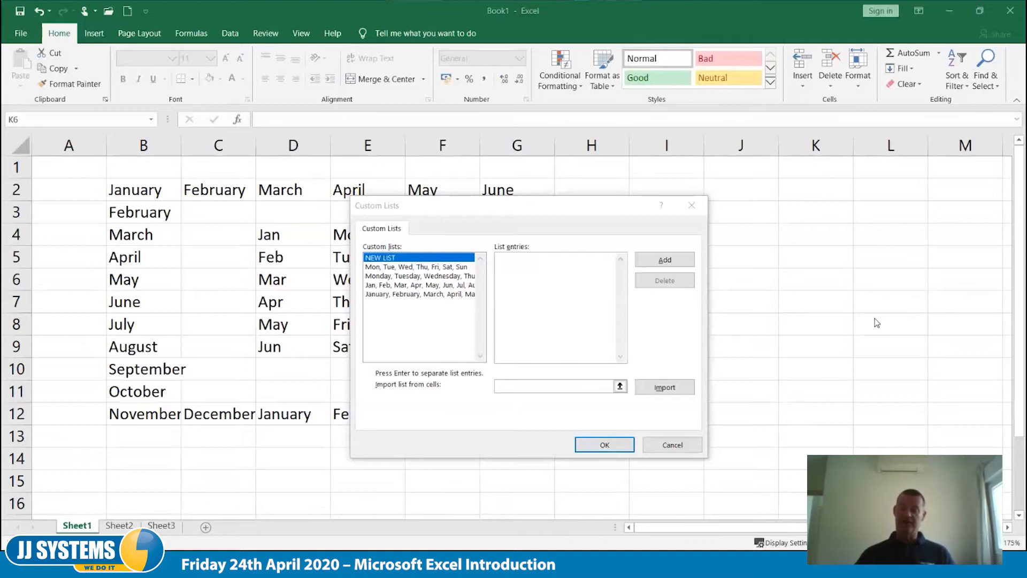
- Create a custom list with the entries New York, Paris, Milan and Margate, and accept the options
{"action": "left_click", "coordinate": [663, 261]}
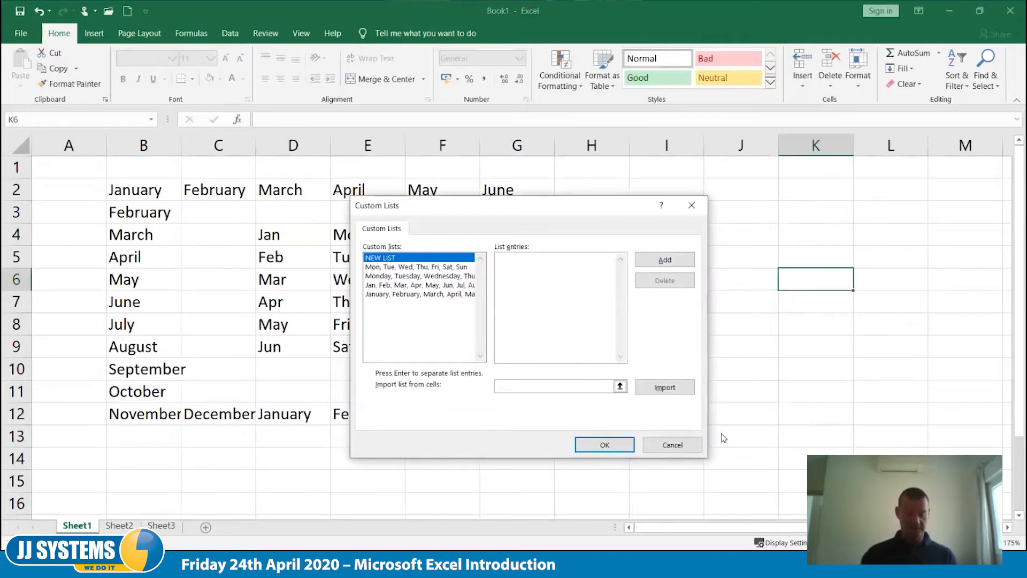
{"action": "type", "text": "New York"}
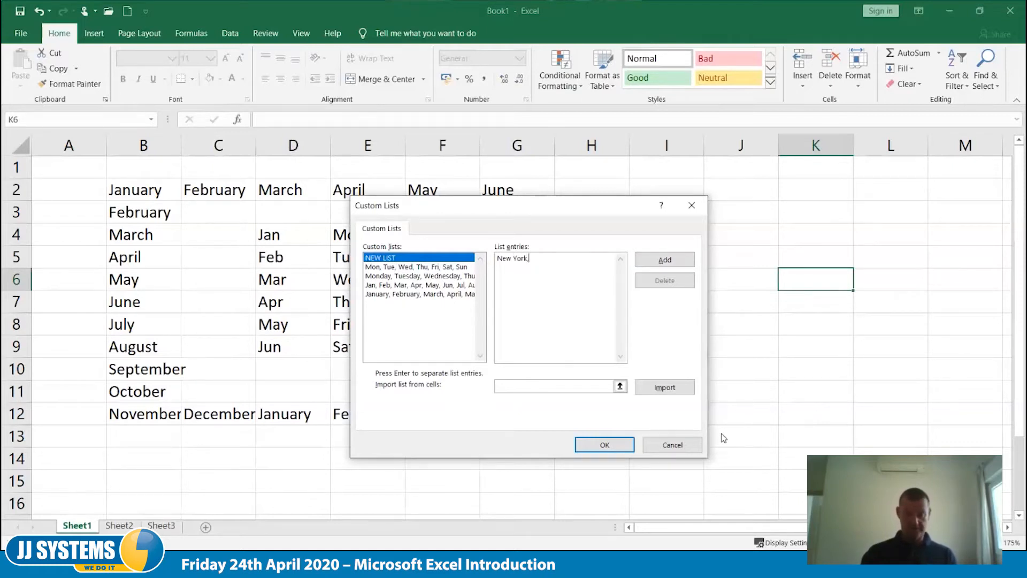
{"action": "type", "text": ",Paris"}
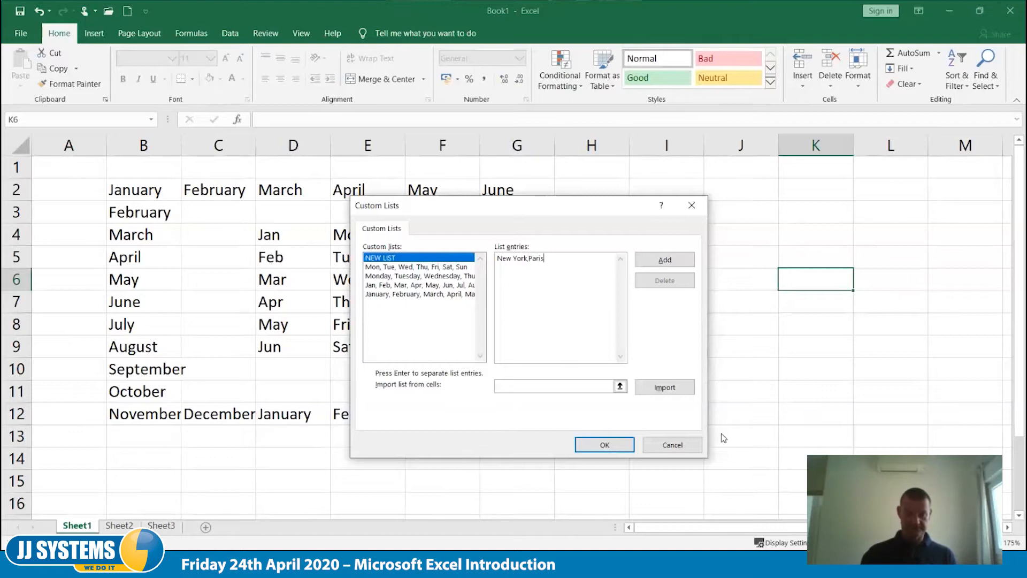
{"action": "type", "text": ",Milan,Margate"}
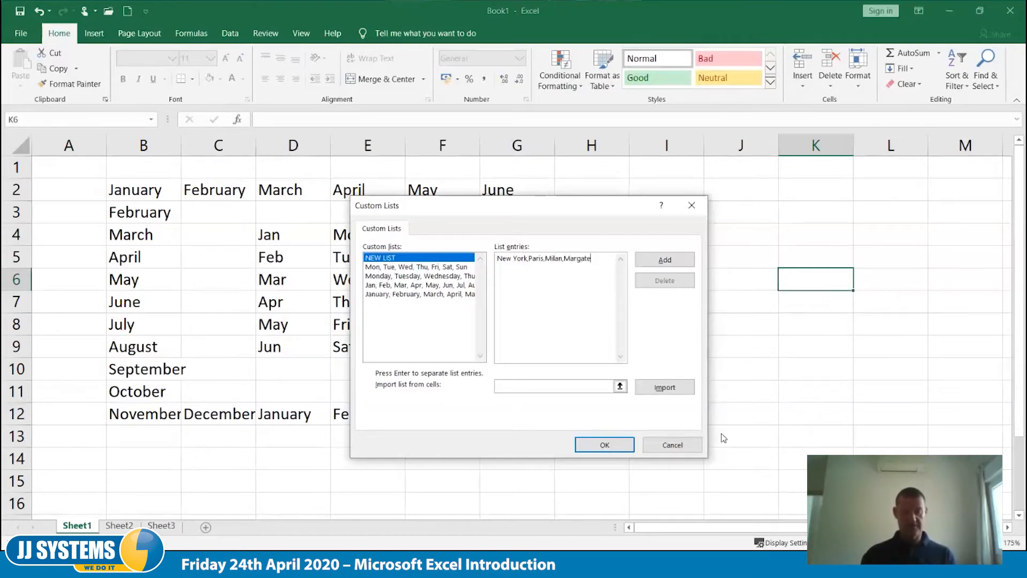
{"action": "left_click", "coordinate": [664, 260]}
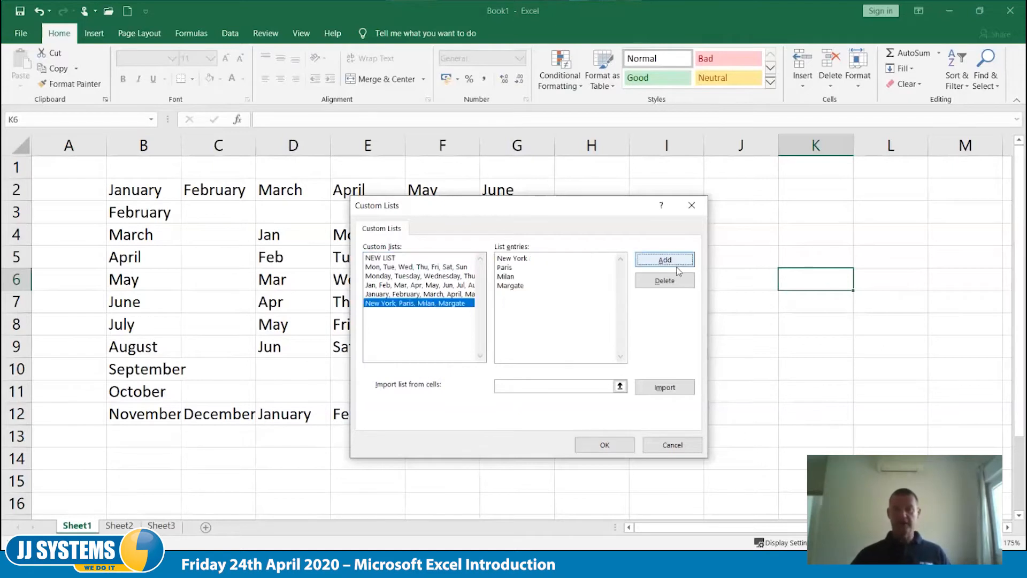
{"action": "left_click", "coordinate": [605, 445]}
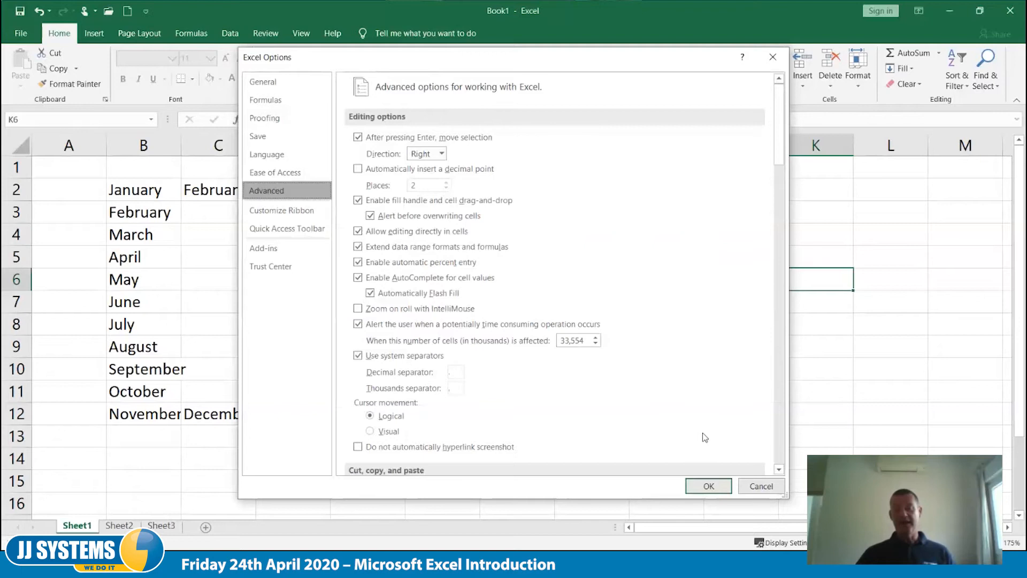
{"action": "left_click", "coordinate": [710, 486]}
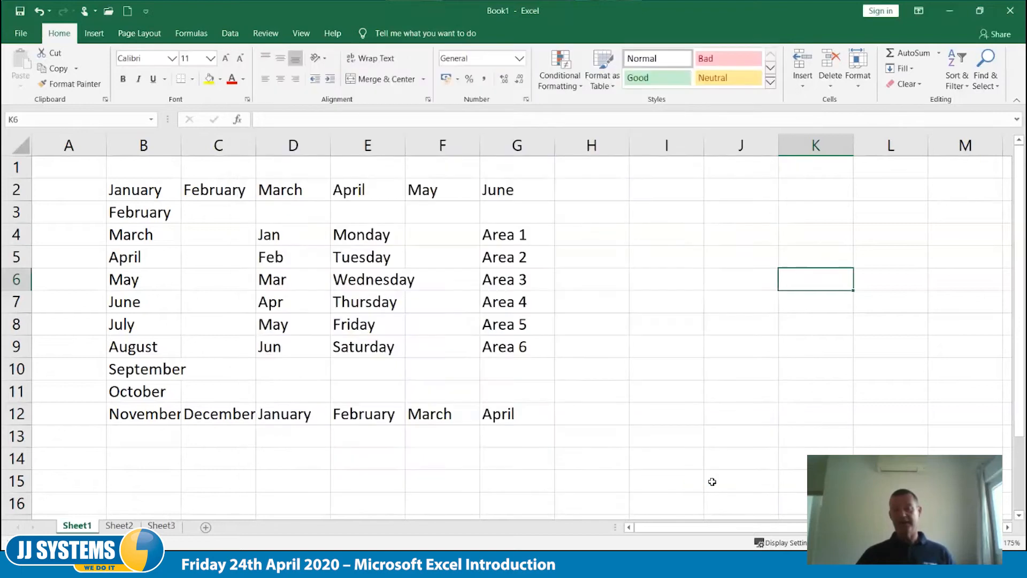
- Enter Paris in J4 and fill the custom city list from it down to J10
{"action": "left_click", "coordinate": [730, 235]}
{"action": "type", "text": "Paris"}
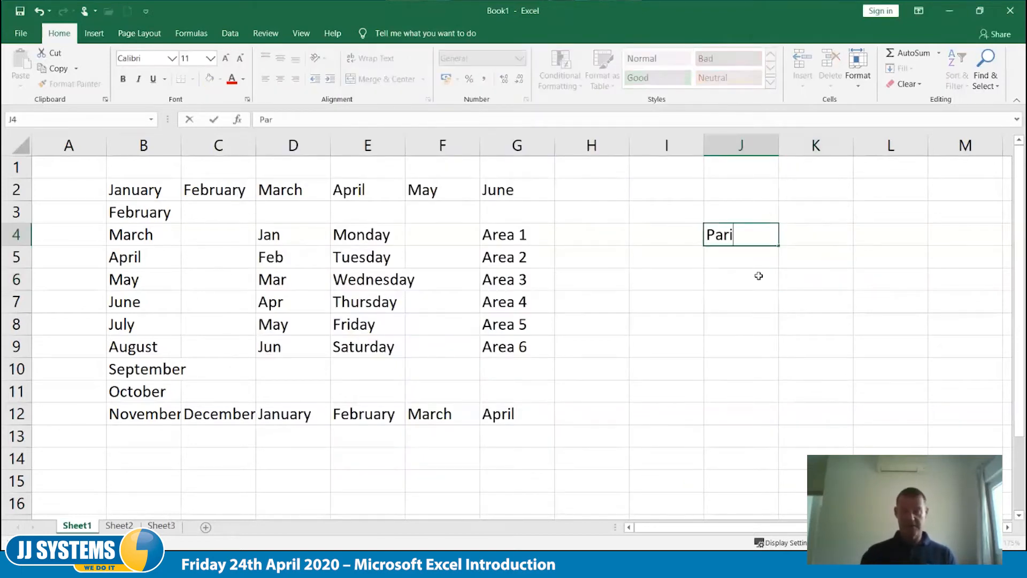
{"action": "key", "text": "Tab"}
{"action": "left_click", "coordinate": [759, 235]}
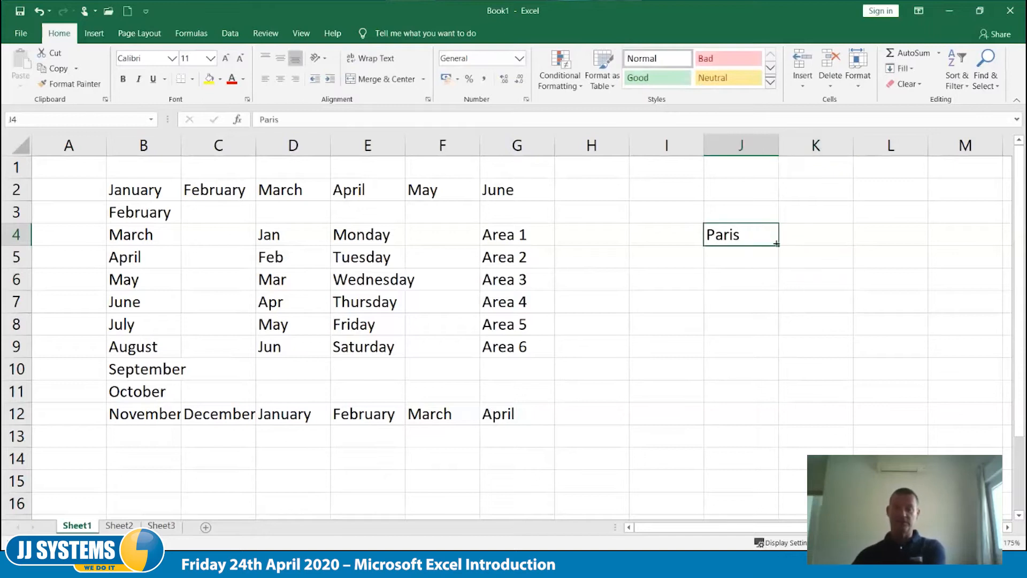
{"action": "left_click_drag", "start_coordinate": [779, 245], "coordinate": [779, 375]}
{"action": "left_click", "coordinate": [827, 428]}
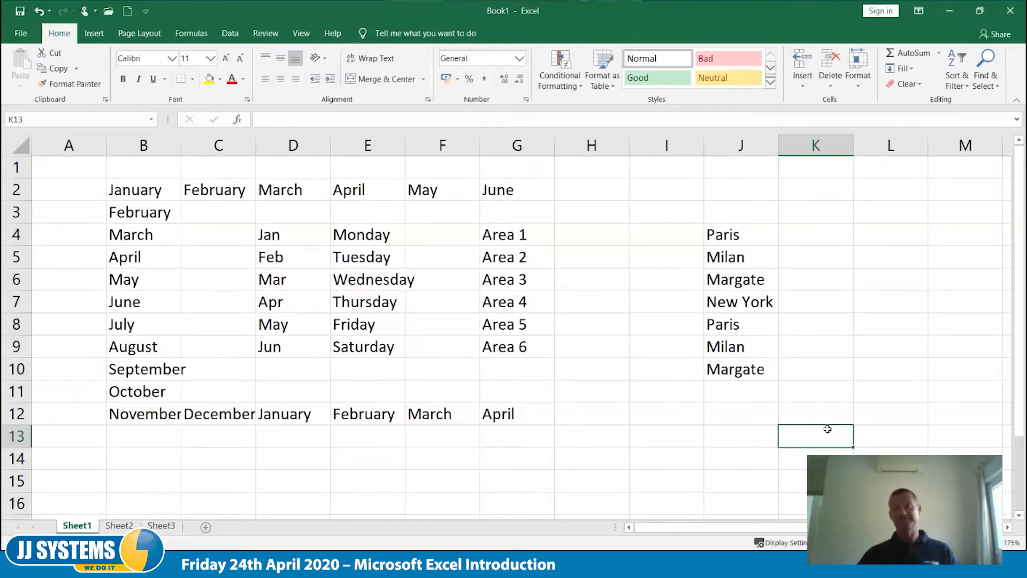
- Clear the city names from J4:J11
{"action": "left_click_drag", "start_coordinate": [737, 230], "coordinate": [740, 401]}
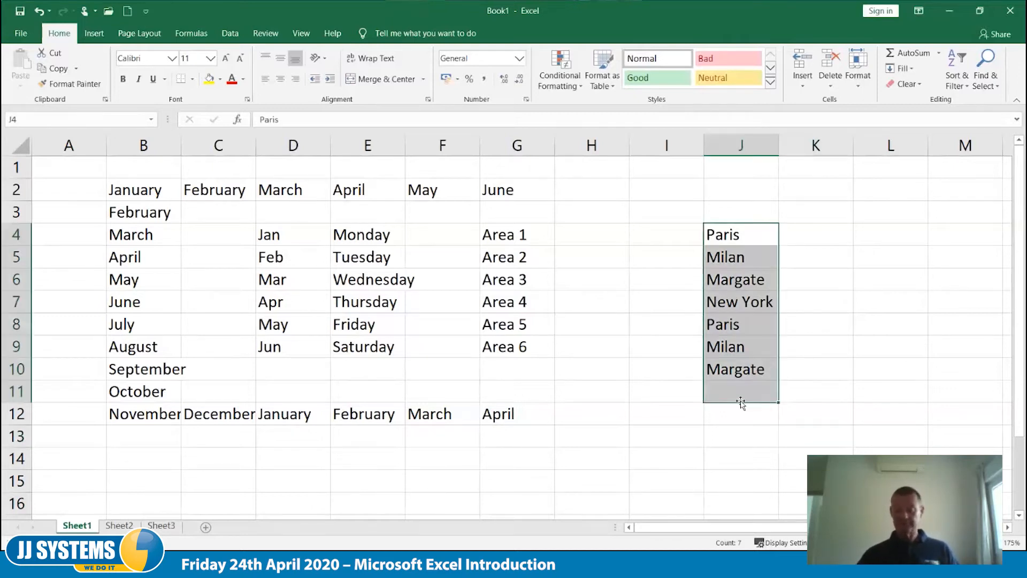
{"action": "key", "text": "Delete"}
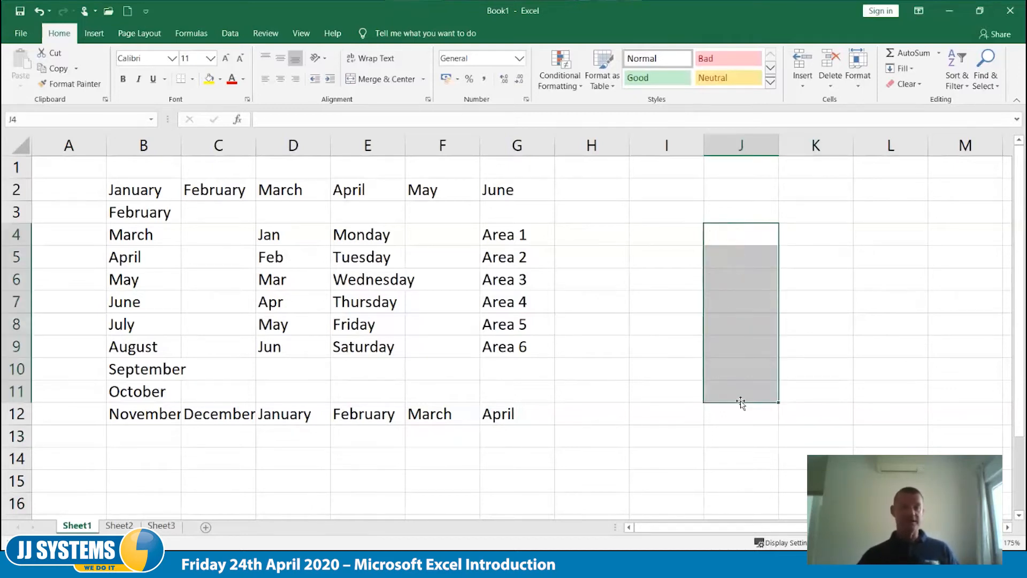
- Delete the New York, Paris, Milan, Margate list from the custom lists in the advanced options, and accept the options
{"action": "left_click", "coordinate": [21, 33]}
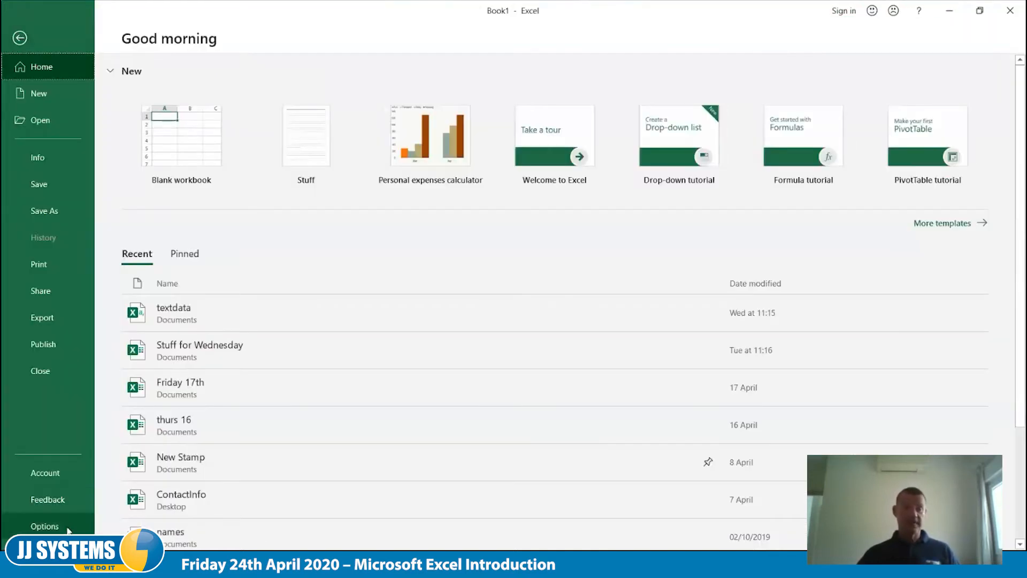
{"action": "key", "text": "Escape"}
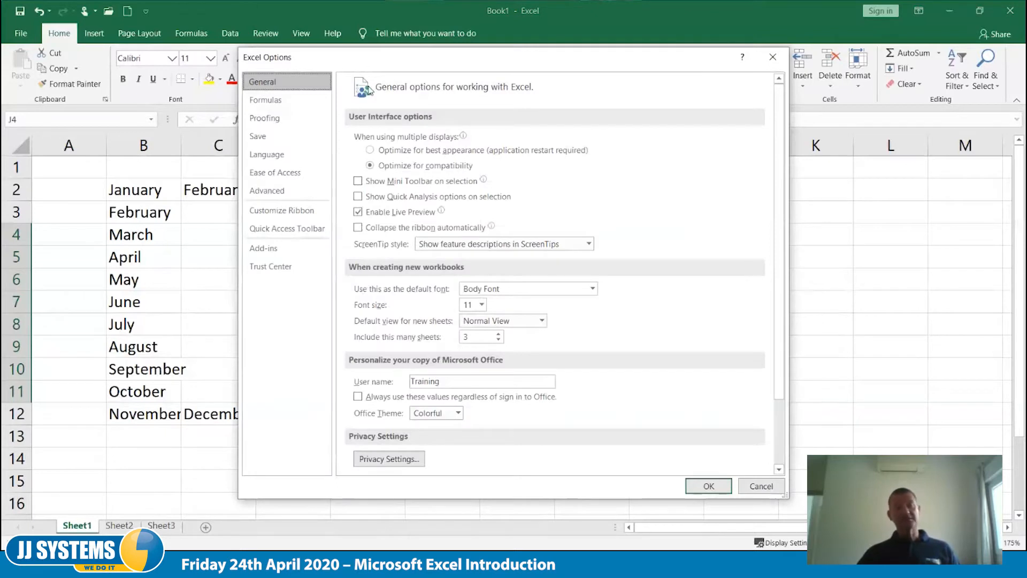
{"action": "left_click", "coordinate": [267, 190]}
{"action": "left_click_drag", "start_coordinate": [779, 139], "coordinate": [799, 433]}
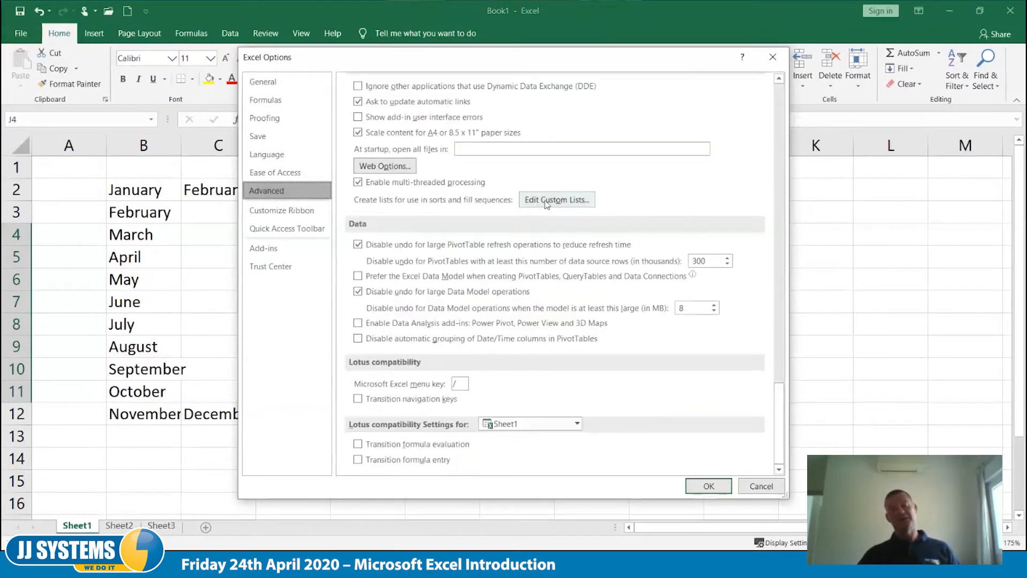
{"action": "left_click", "coordinate": [545, 202]}
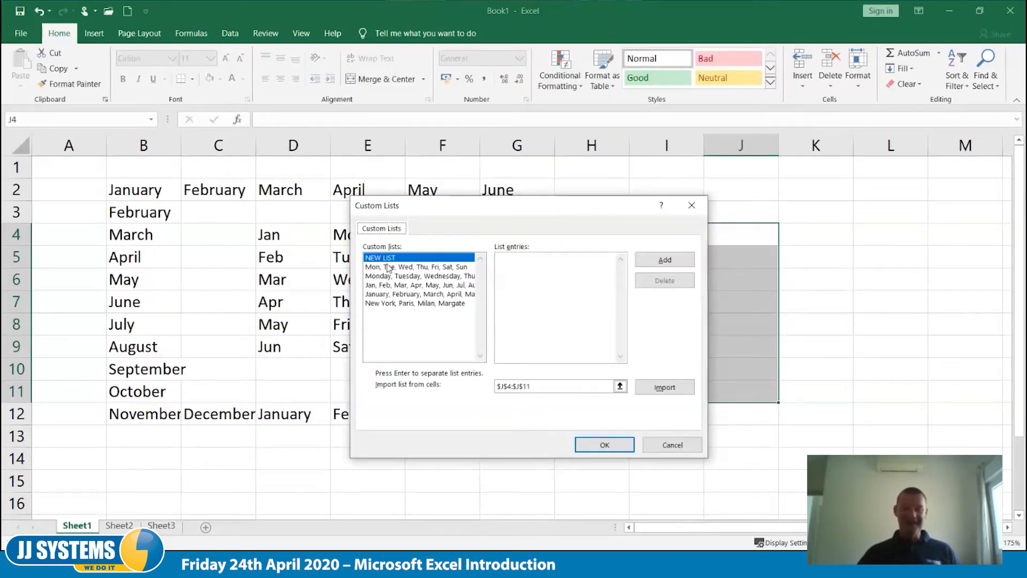
{"action": "left_click", "coordinate": [382, 304]}
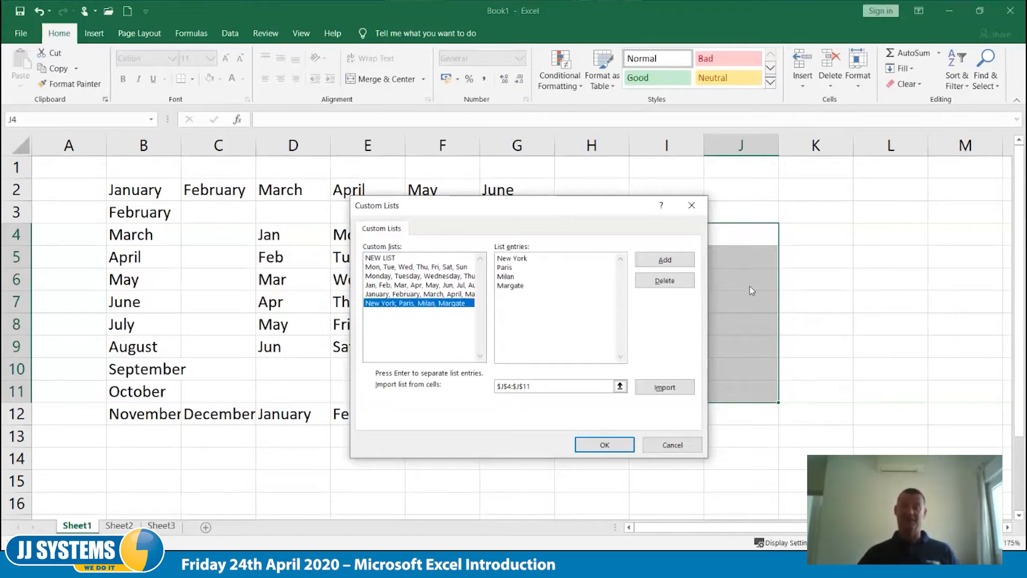
{"action": "left_click", "coordinate": [675, 283]}
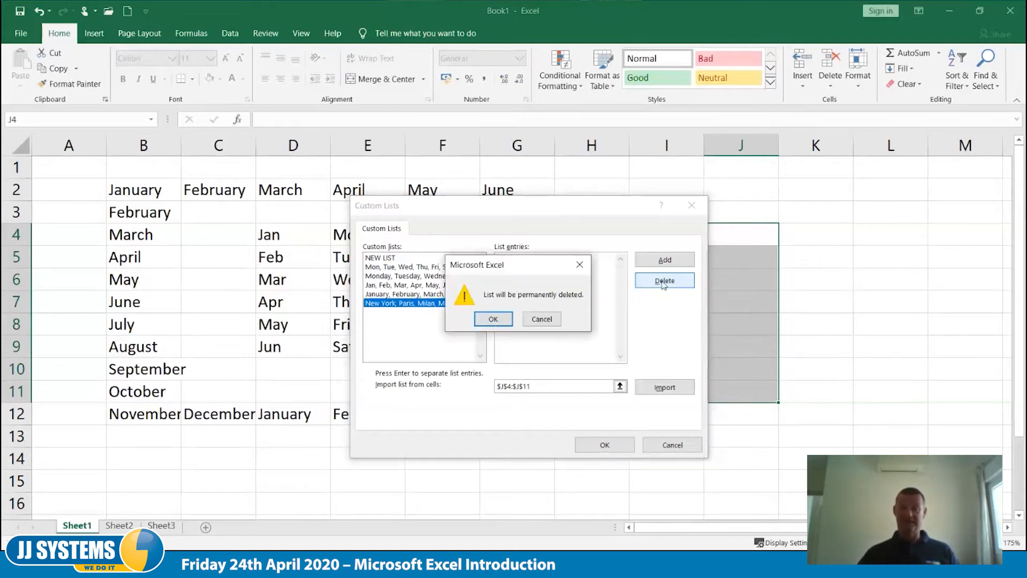
{"action": "left_click", "coordinate": [487, 321]}
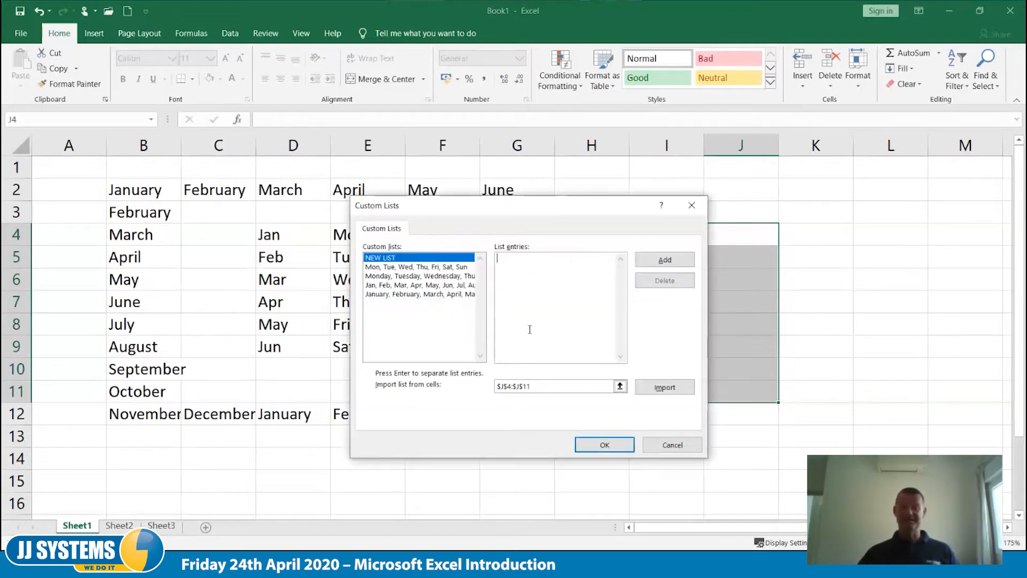
{"action": "left_click", "coordinate": [603, 445]}
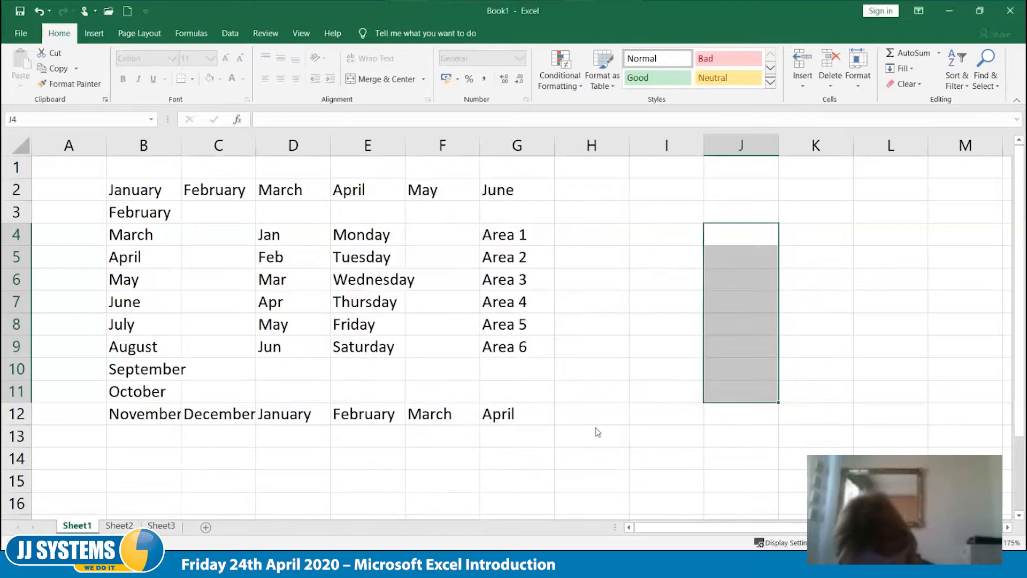
{"action": "left_click", "coordinate": [709, 487]}
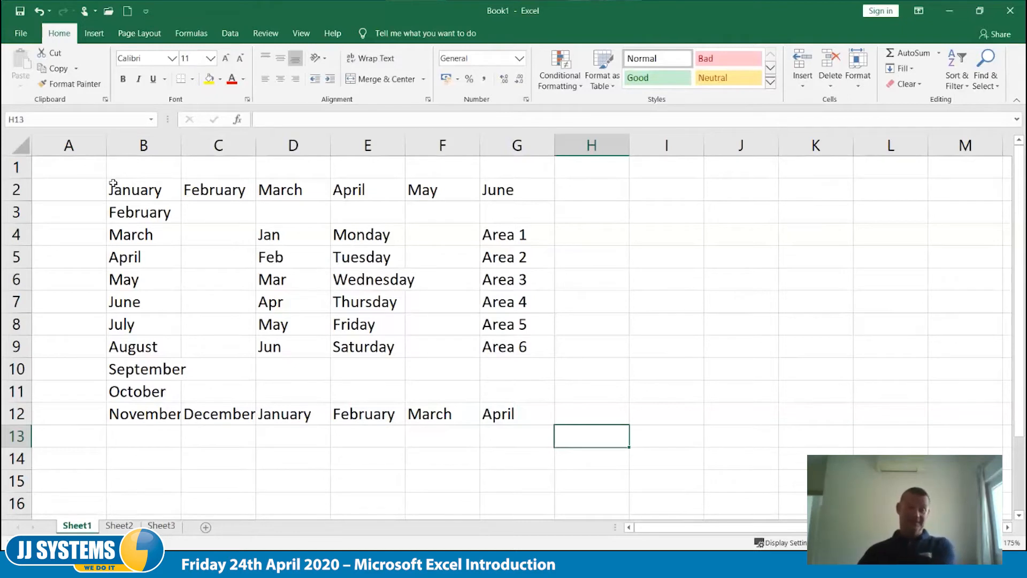
- Enter 1 in cell A2
{"action": "left_click", "coordinate": [67, 190]}
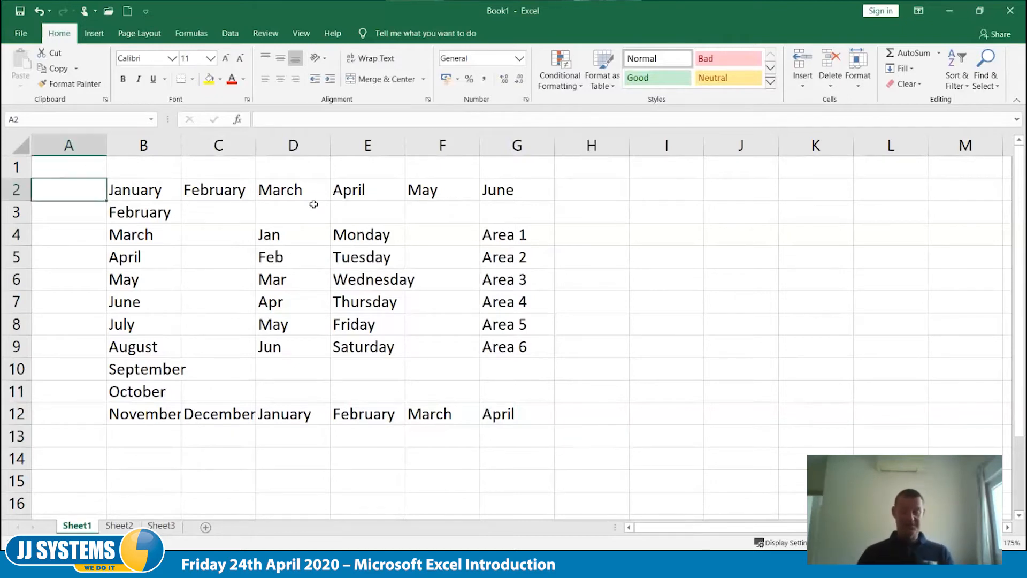
{"action": "type", "text": "1"}
{"action": "key", "text": "Tab"}
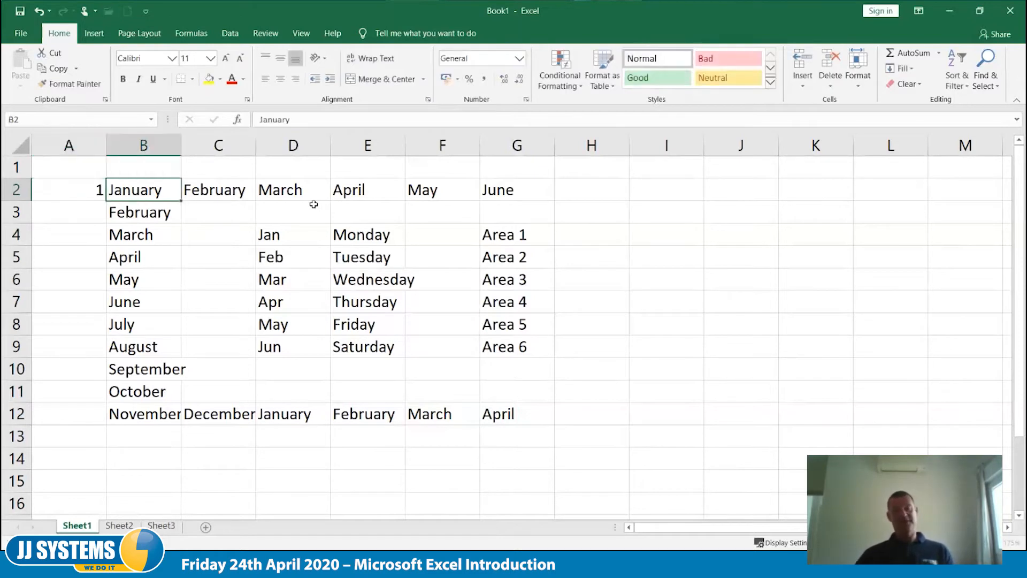
- Fill the number 1 from A2 down to A11, and undo that fill
{"action": "left_click", "coordinate": [64, 183]}
{"action": "left_click_drag", "start_coordinate": [105, 202], "coordinate": [101, 402]}
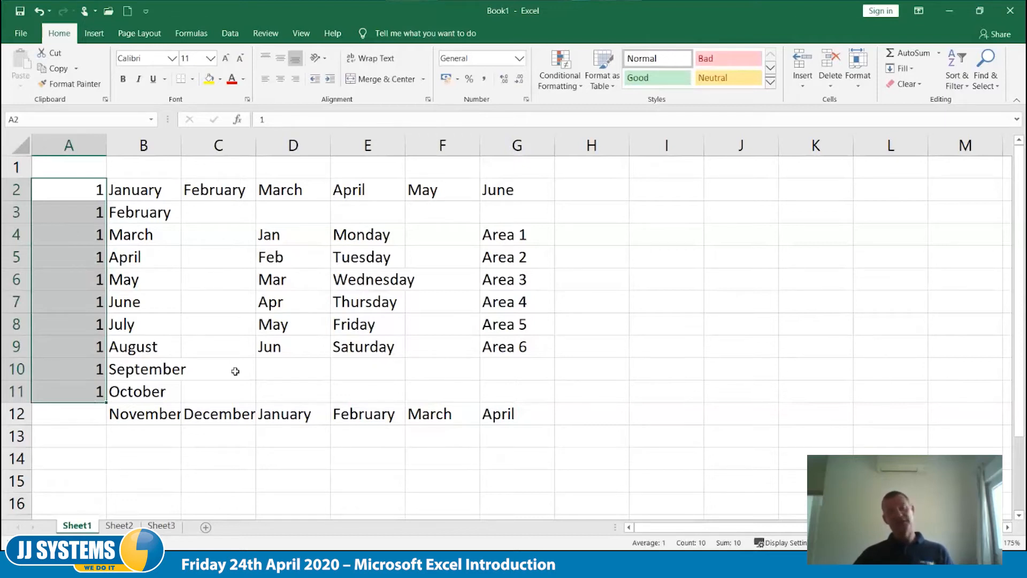
{"action": "key", "text": "ctrl+z"}
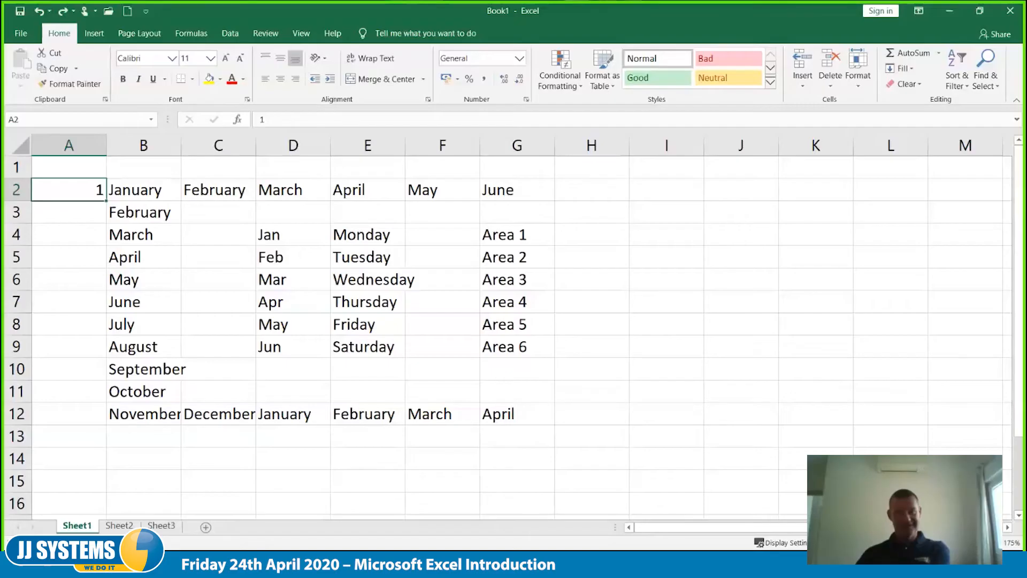
{"action": "left_click", "coordinate": [585, 413]}
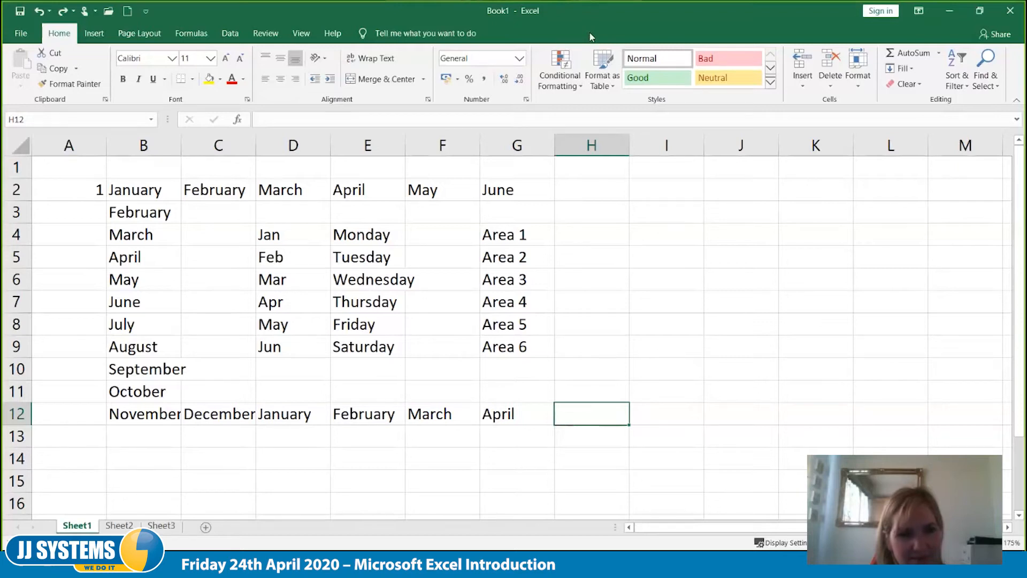
{"action": "left_click", "coordinate": [556, 155]}
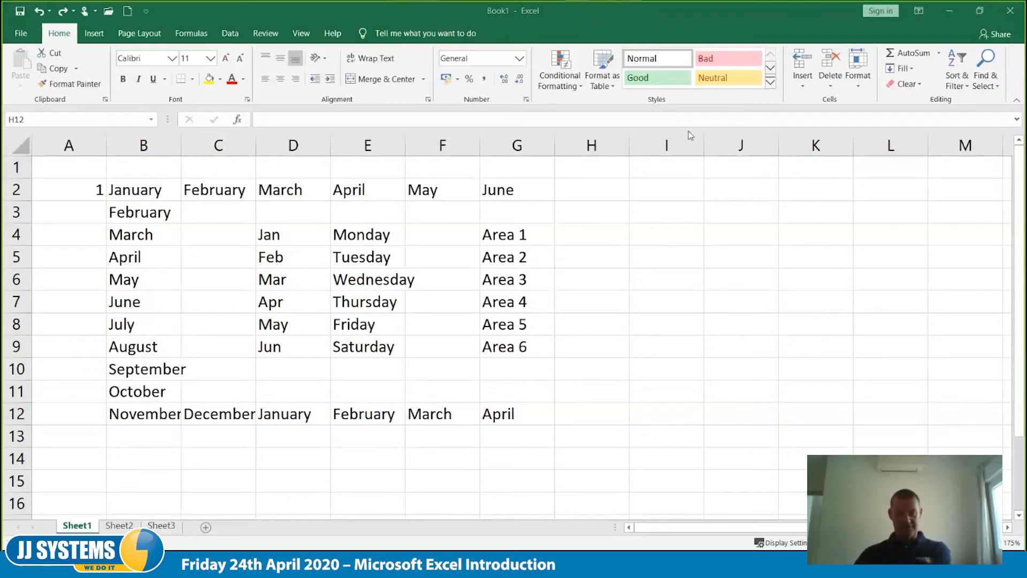
{"action": "left_click", "coordinate": [732, 228]}
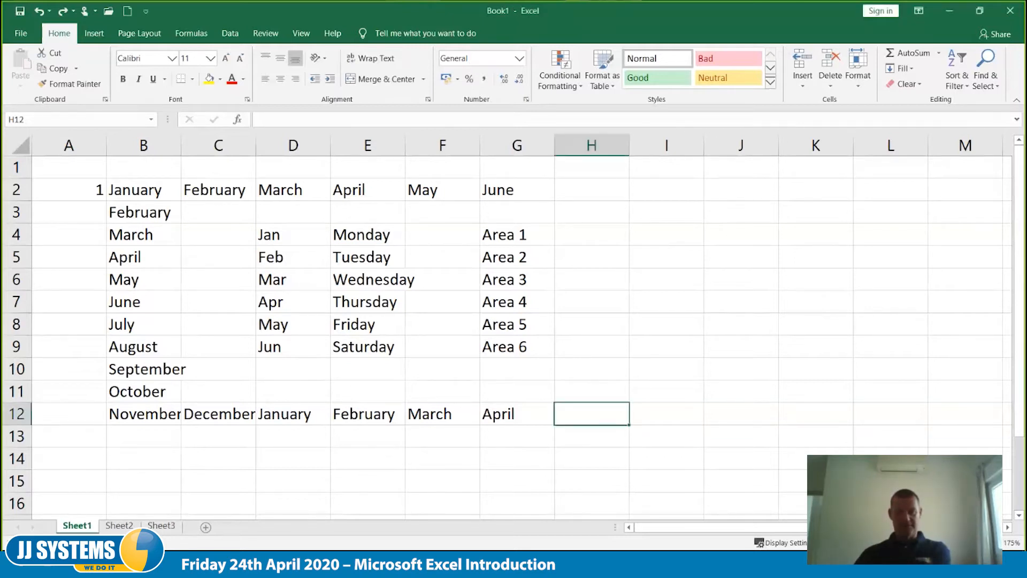
{"action": "left_click", "coordinate": [404, 20]}
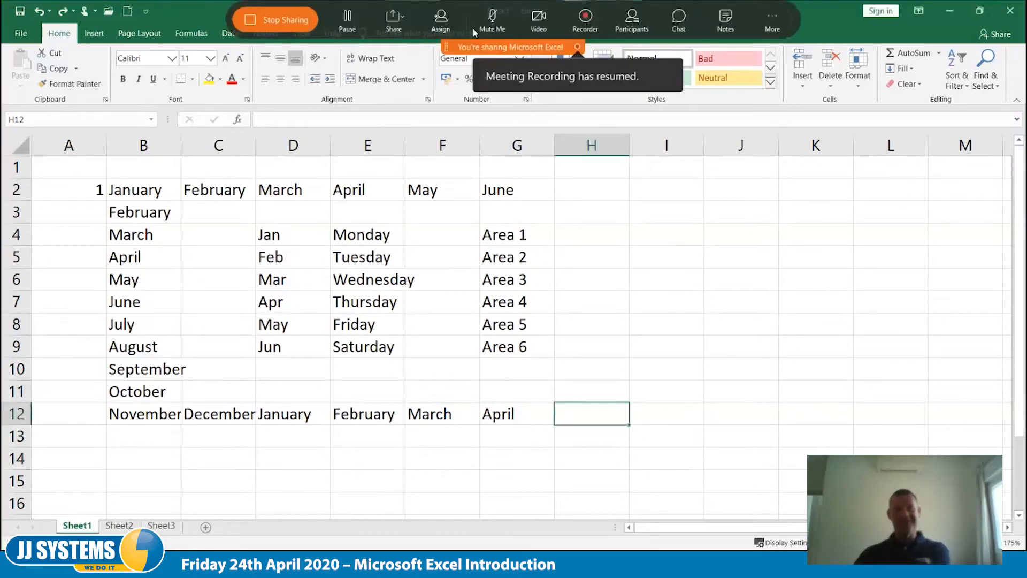
{"action": "left_click", "coordinate": [412, 44]}
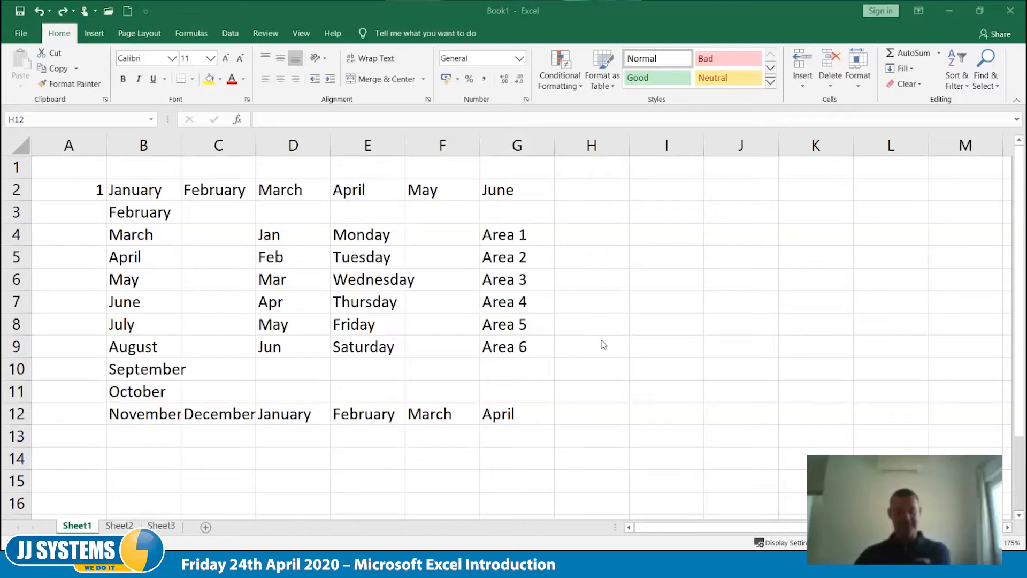
{"action": "left_click", "coordinate": [633, 329]}
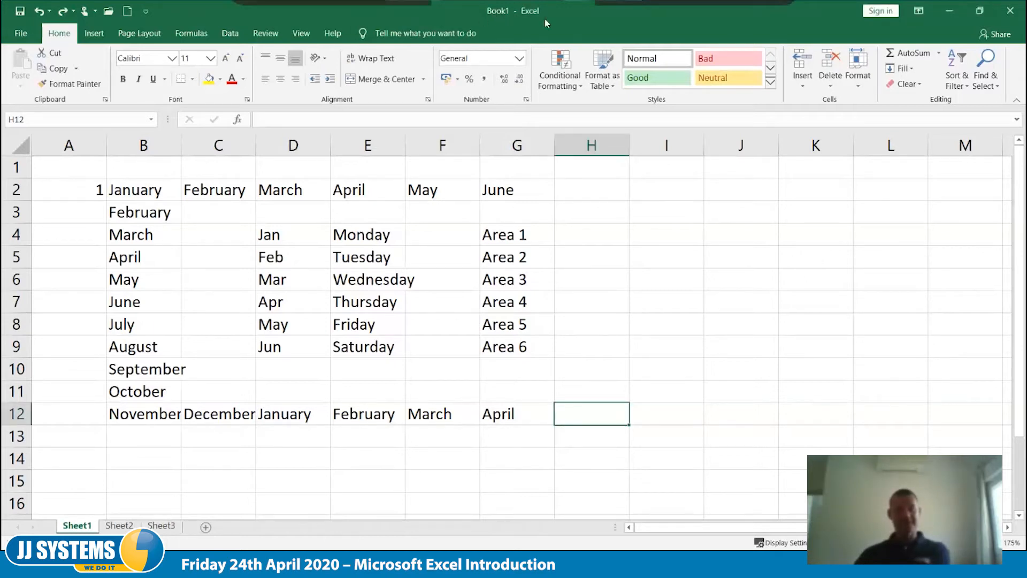
{"action": "left_click", "coordinate": [579, 19]}
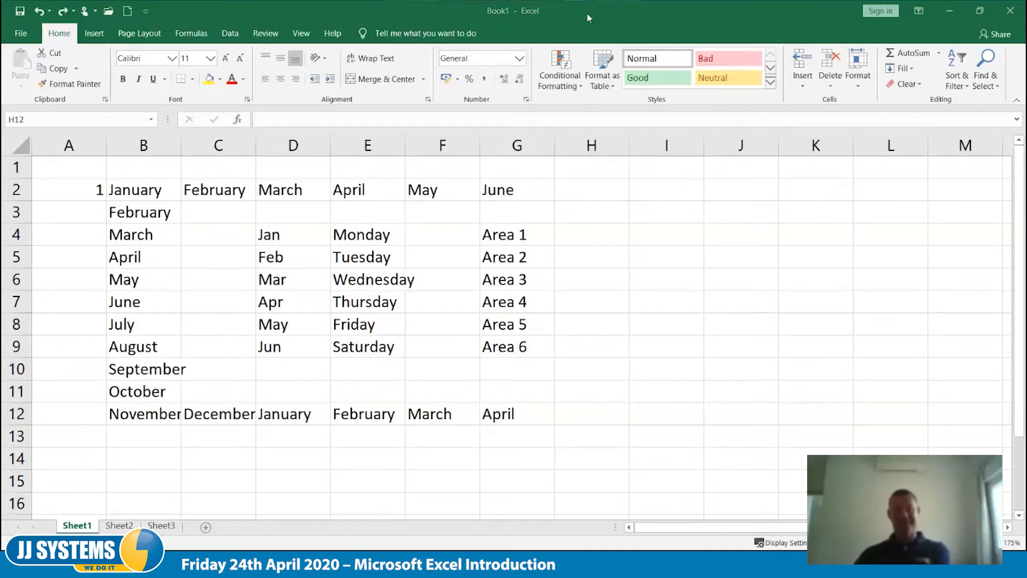
{"action": "left_click", "coordinate": [656, 295]}
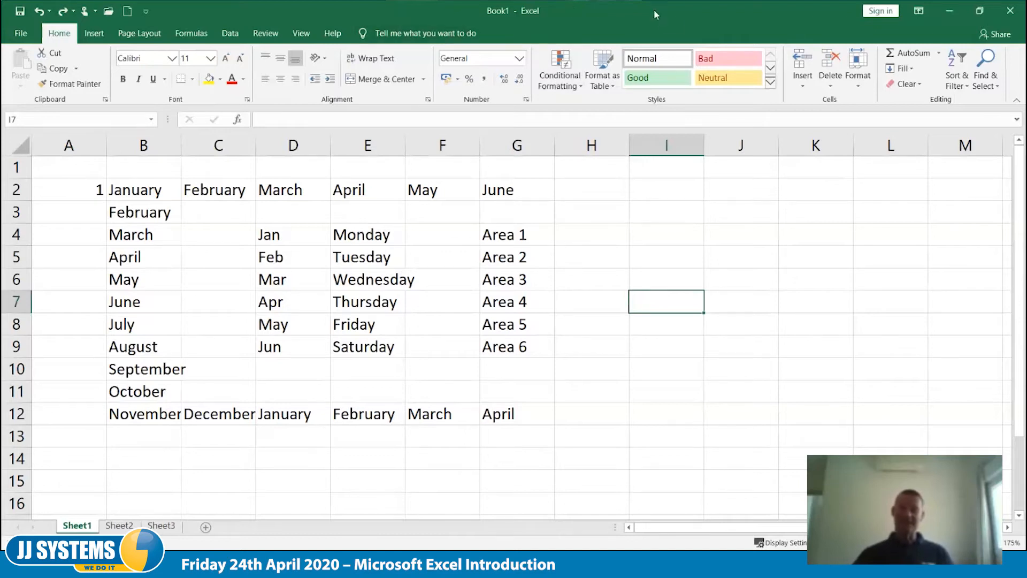
{"action": "left_click", "coordinate": [682, 13]}
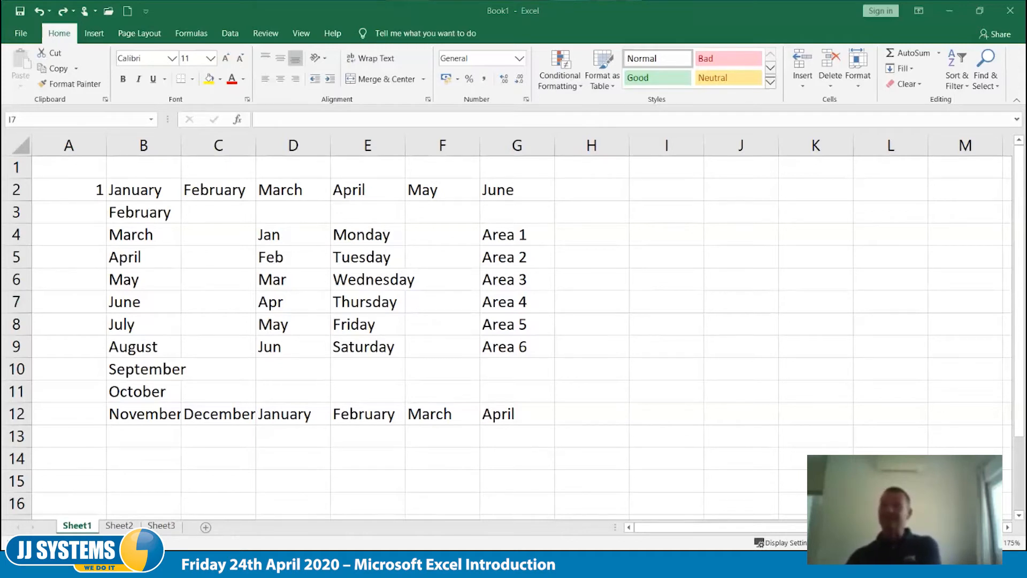
{"action": "left_click", "coordinate": [577, 408]}
- Fill the number 1 from A2 down to A9 as plain copies, and undo that fill
{"action": "left_click", "coordinate": [80, 184]}
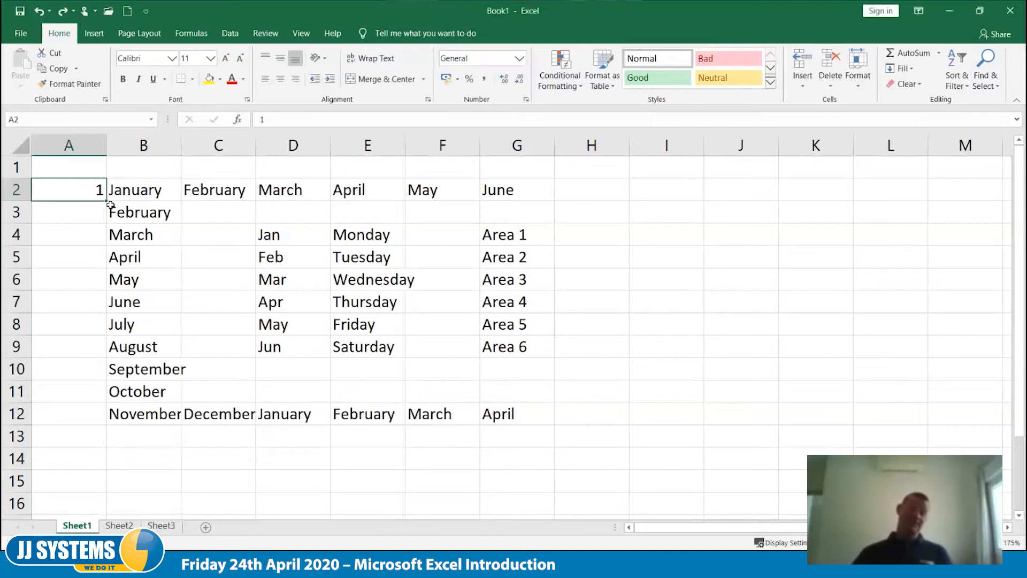
{"action": "left_click_drag", "start_coordinate": [107, 202], "coordinate": [107, 357]}
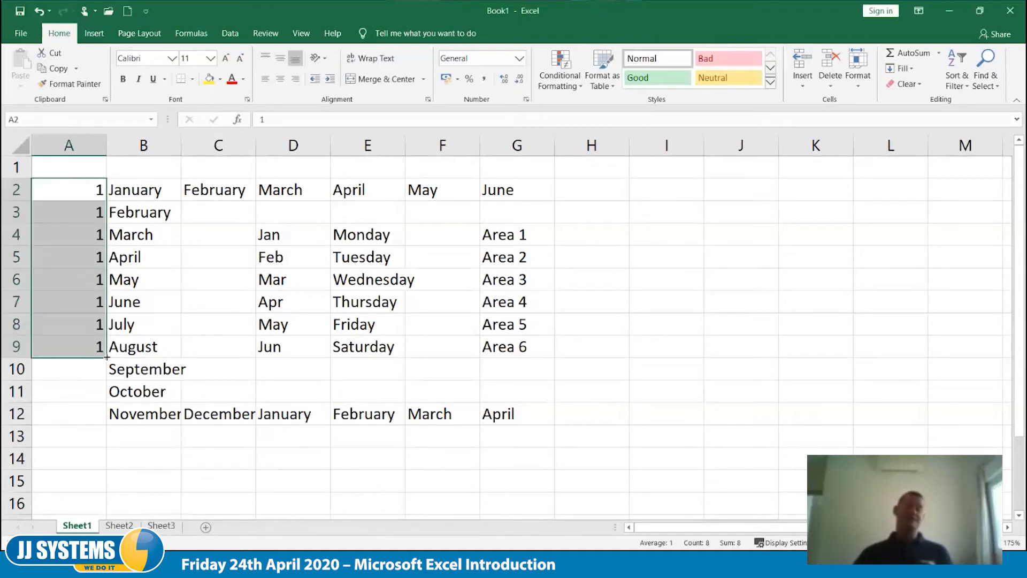
{"action": "key", "text": "ctrl+z"}
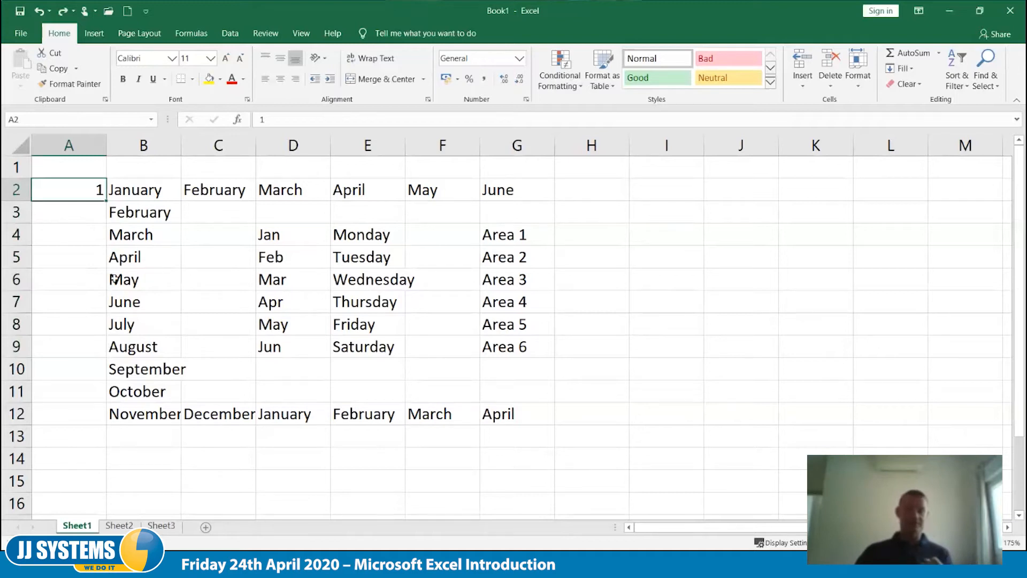
- Fill the number in A2 down to A11 as an increasing series from 1 to 10
{"action": "left_click_drag", "start_coordinate": [106, 202], "coordinate": [104, 398]}
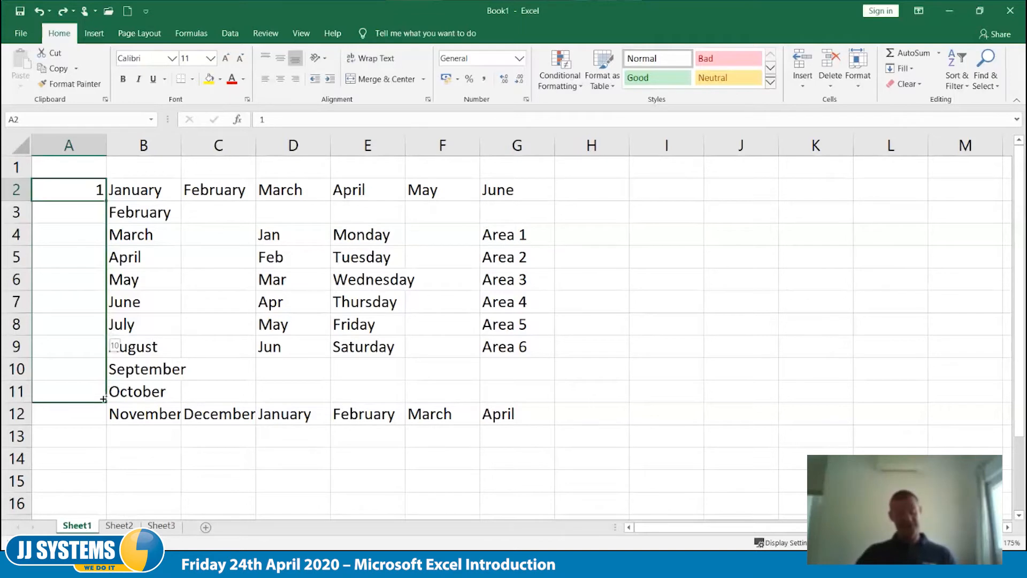
{"action": "left_click_drag", "start_coordinate": [103, 398], "coordinate": [102, 399]}
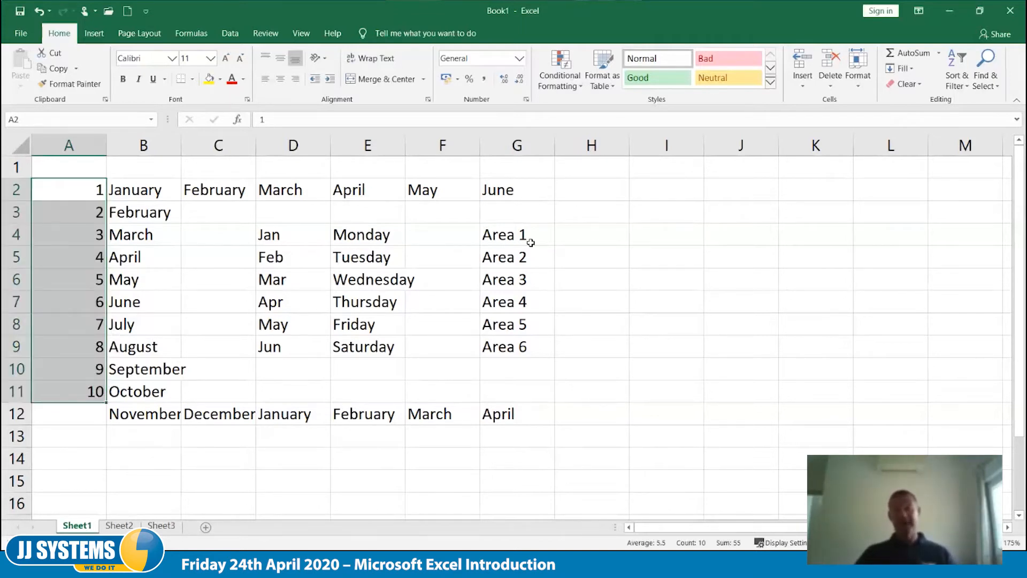
- Enter the label Dept 1 in cell I3
{"action": "left_click", "coordinate": [695, 217]}
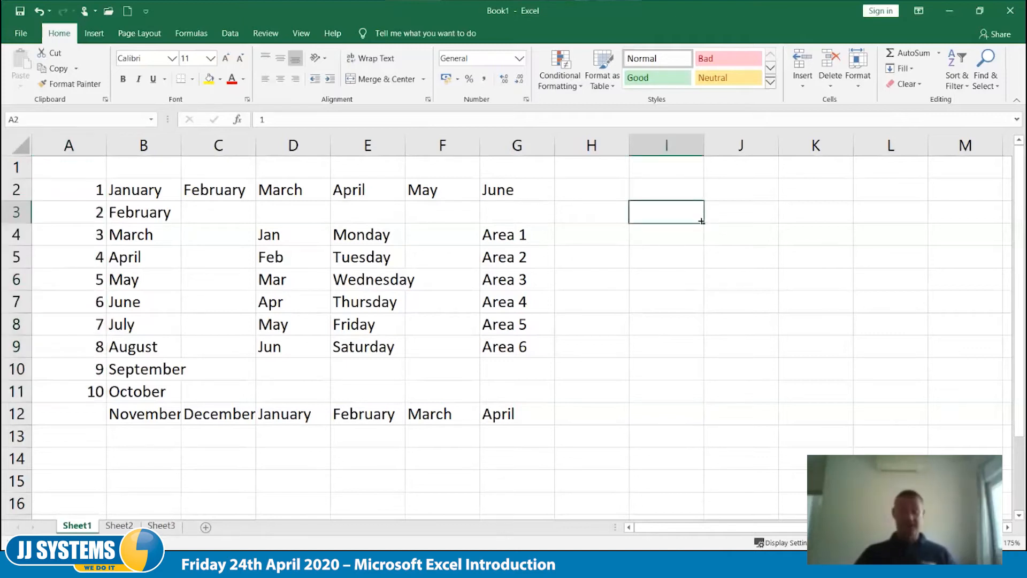
{"action": "type", "text": "Dept 1"}
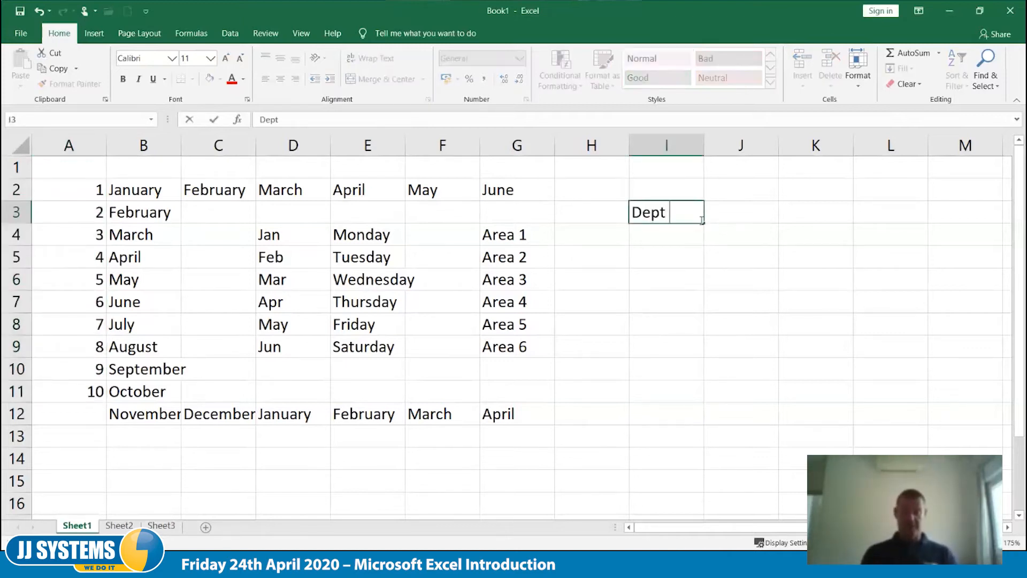
{"action": "key", "text": "Tab"}
- Fill Dept 1 from I3 down to I11 as a numbered series ending in Dept 9, and undo that fill
{"action": "left_click", "coordinate": [698, 221]}
{"action": "left_click_drag", "start_coordinate": [705, 220], "coordinate": [699, 396]}
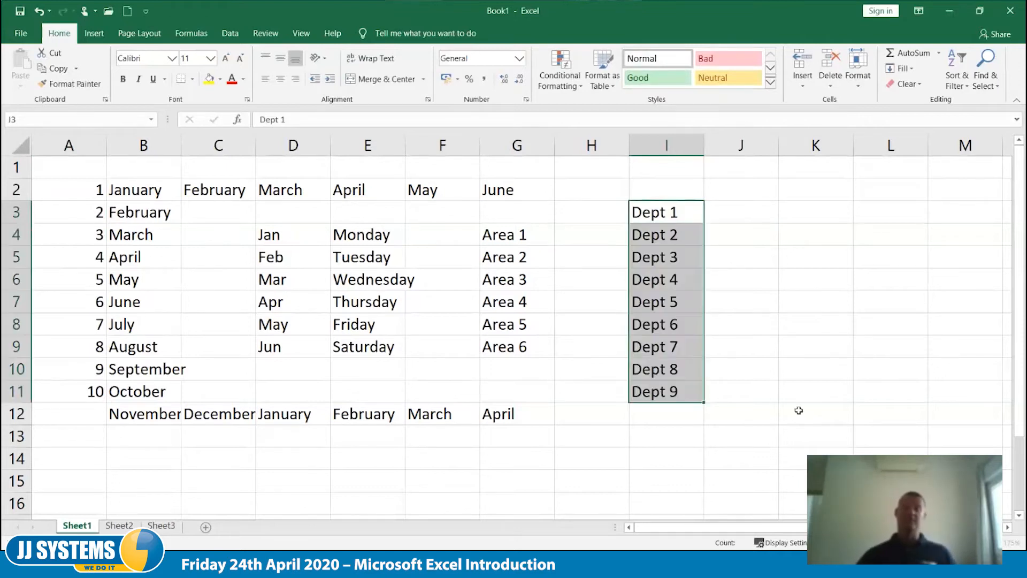
{"action": "key", "text": "ctrl+z"}
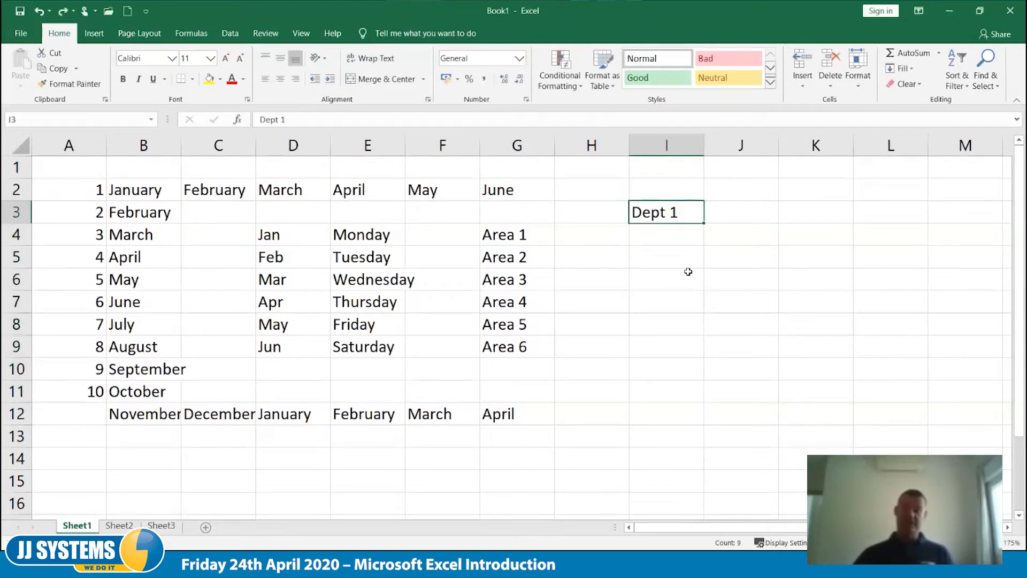
- Copy Dept 1 from I3 down to I11 without incrementing its number
{"action": "left_click_drag", "start_coordinate": [706, 224], "coordinate": [699, 412]}
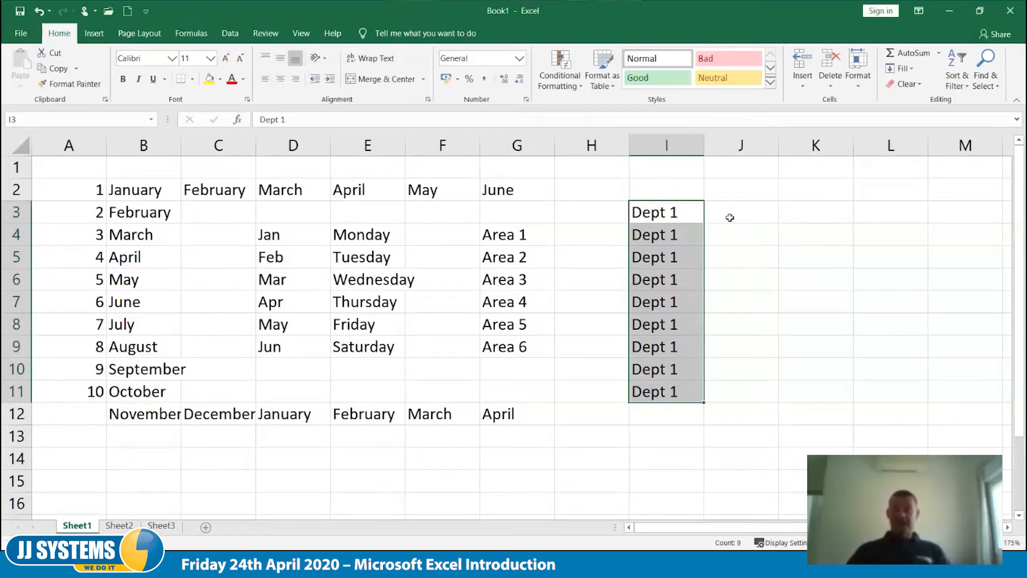
{"action": "left_click", "coordinate": [737, 239]}
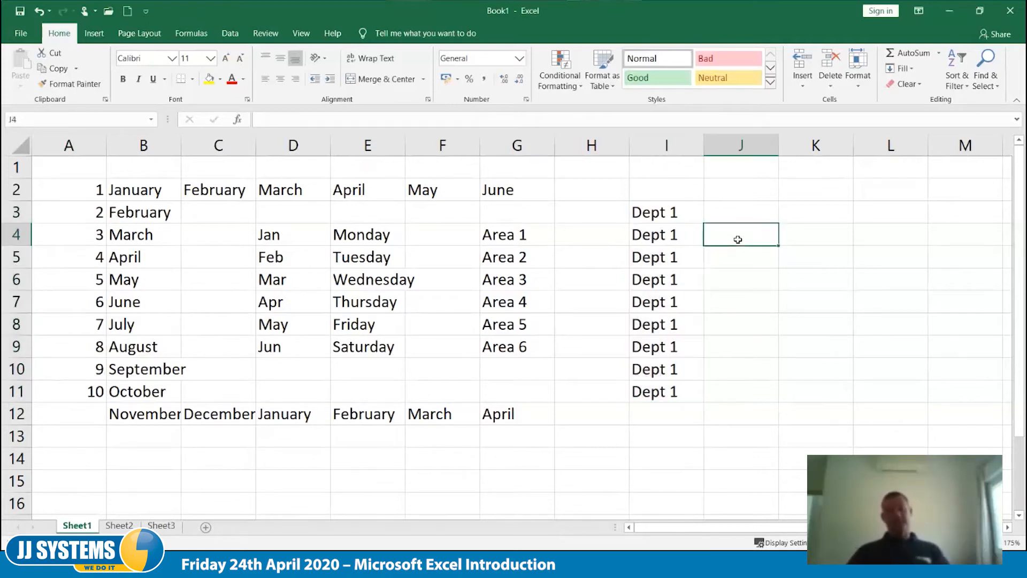
- Remove everything in columns A to K of Sheet1
{"action": "left_click_drag", "start_coordinate": [66, 149], "coordinate": [808, 146]}
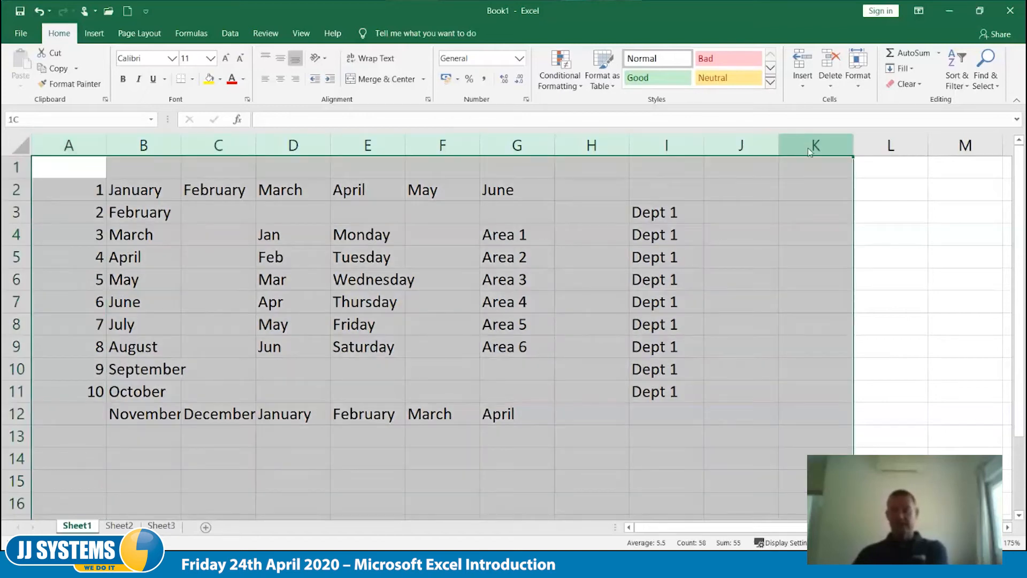
{"action": "right_click", "coordinate": [808, 151]}
{"action": "left_click", "coordinate": [866, 259]}
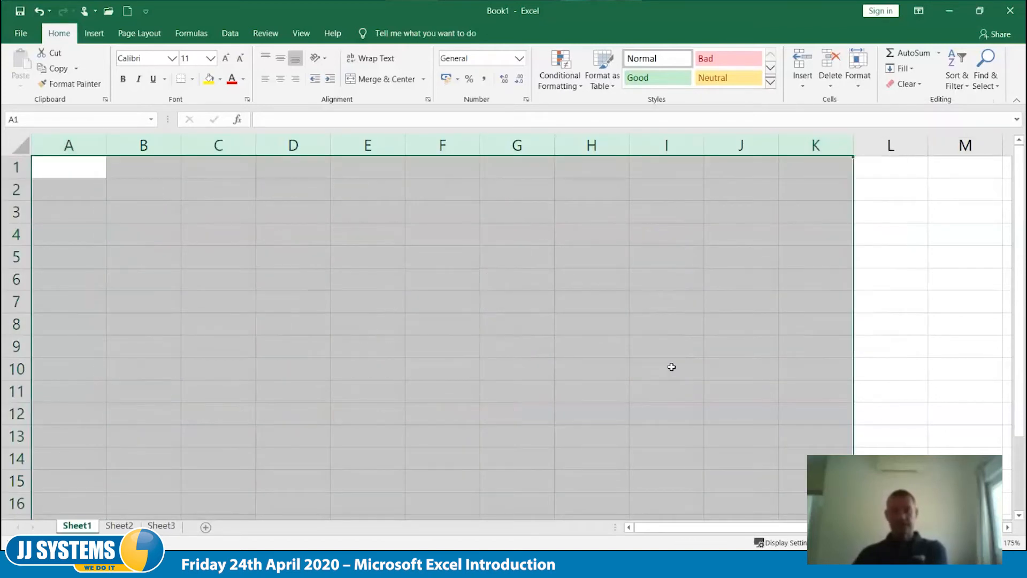
- Enter Jan in B2 and fill the month series across to Apr in E2
{"action": "left_click", "coordinate": [139, 193]}
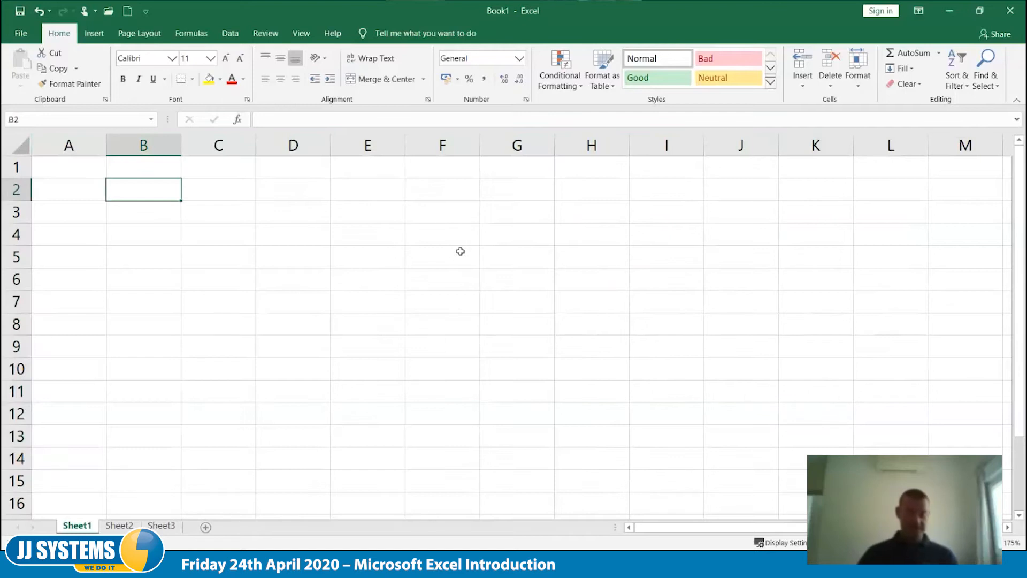
{"action": "type", "text": "Jan"}
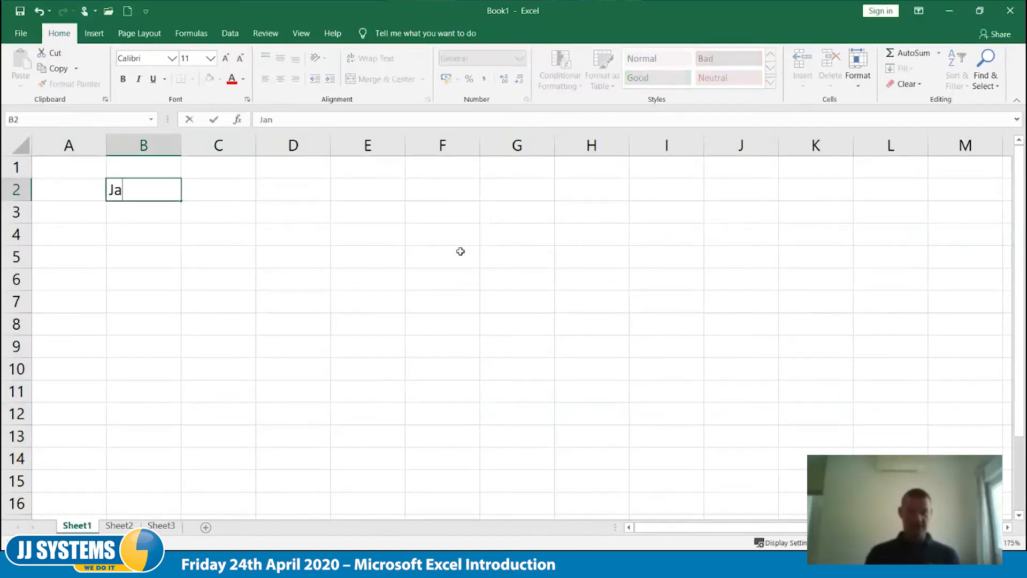
{"action": "key", "text": "Tab"}
{"action": "left_click", "coordinate": [179, 193]}
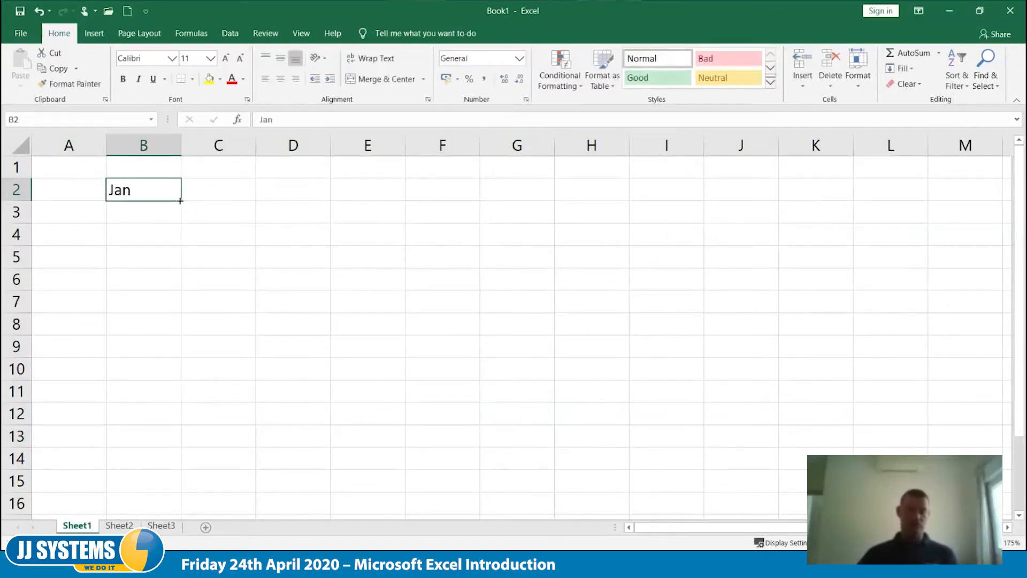
{"action": "left_click_drag", "start_coordinate": [208, 191], "coordinate": [408, 195]}
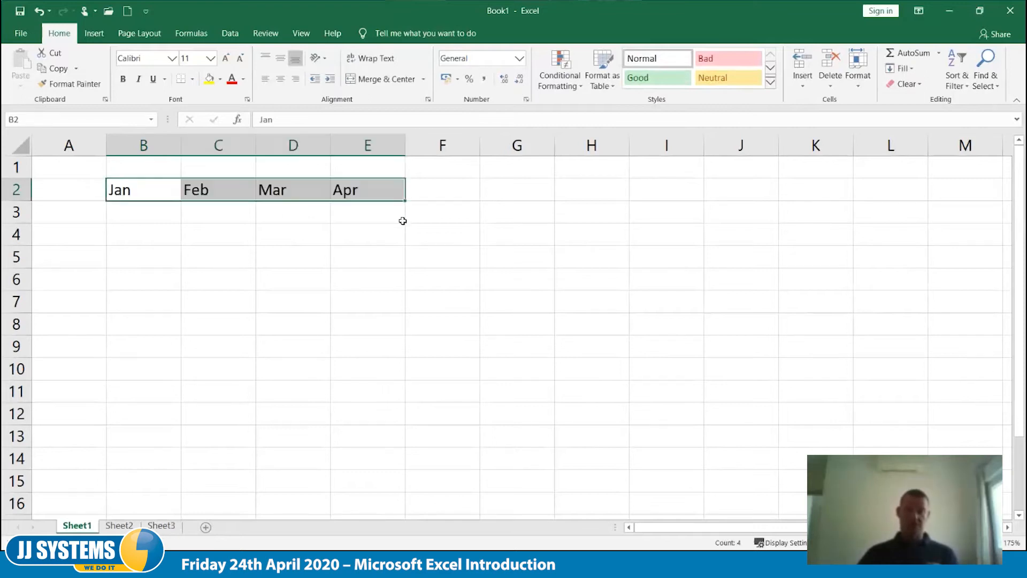
- Enter Sales Area 1 in A3 and fill the labels down to Sales Area 4 in A6
{"action": "left_click", "coordinate": [64, 215]}
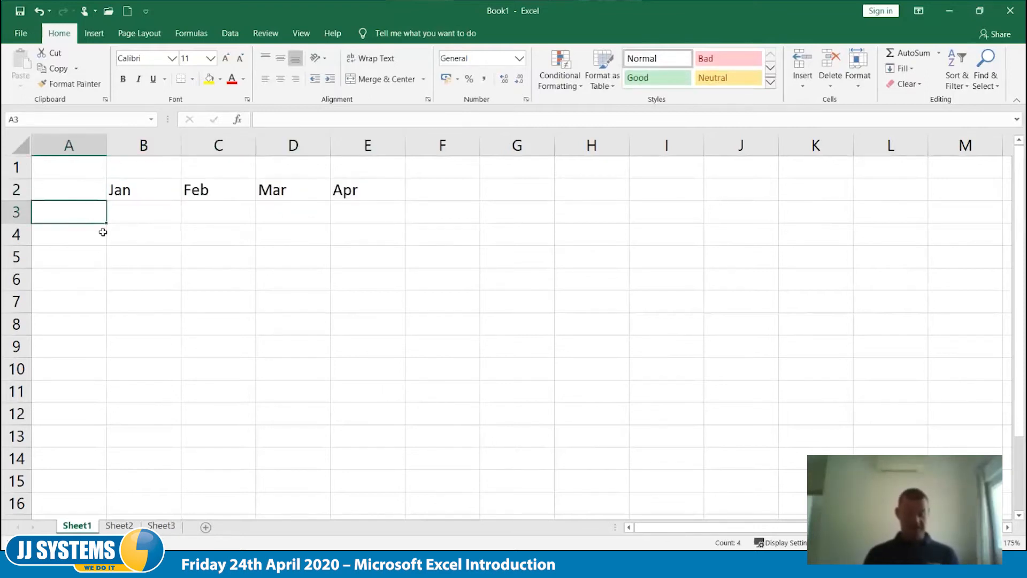
{"action": "type", "text": "Are"}
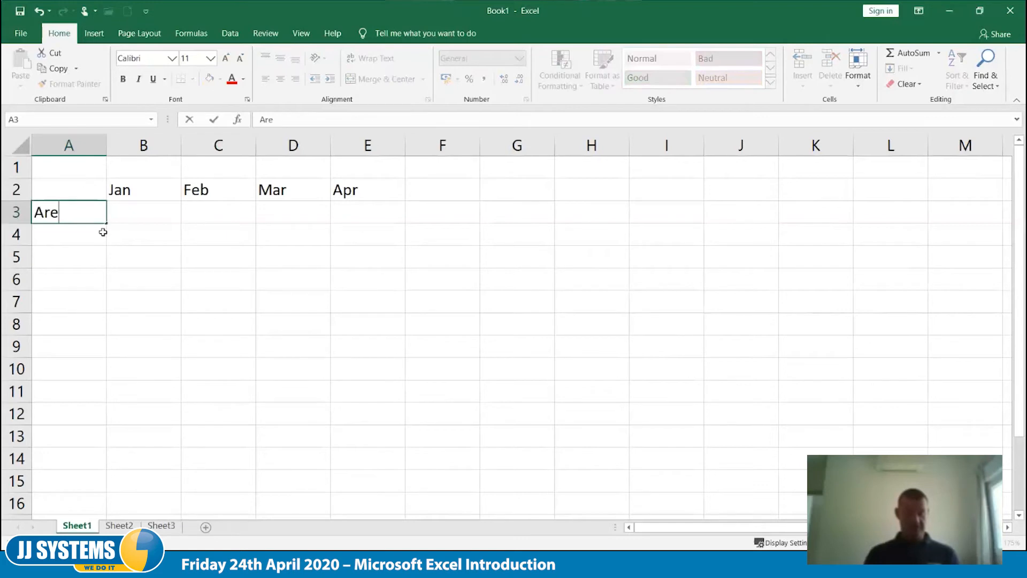
{"action": "key", "text": "BackSpace"}
{"action": "key", "text": "BackSpace"}
{"action": "key", "text": "BackSpace"}
{"action": "type", "text": "Sales Area"}
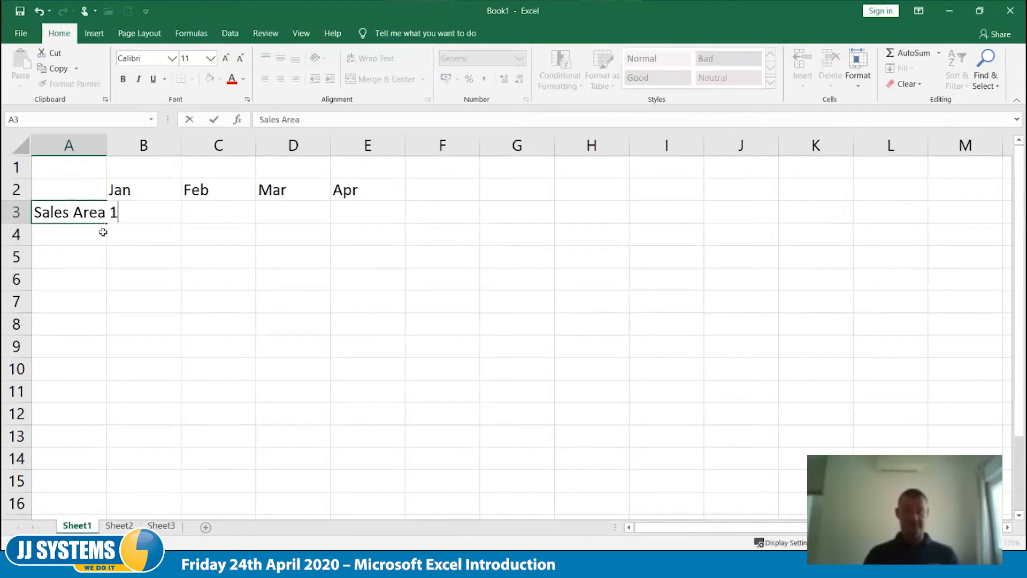
{"action": "type", "text": " 1"}
{"action": "key", "text": "Tab"}
{"action": "left_click", "coordinate": [102, 215]}
{"action": "left_click_drag", "start_coordinate": [105, 225], "coordinate": [106, 282]}
{"action": "left_click", "coordinate": [223, 333]}
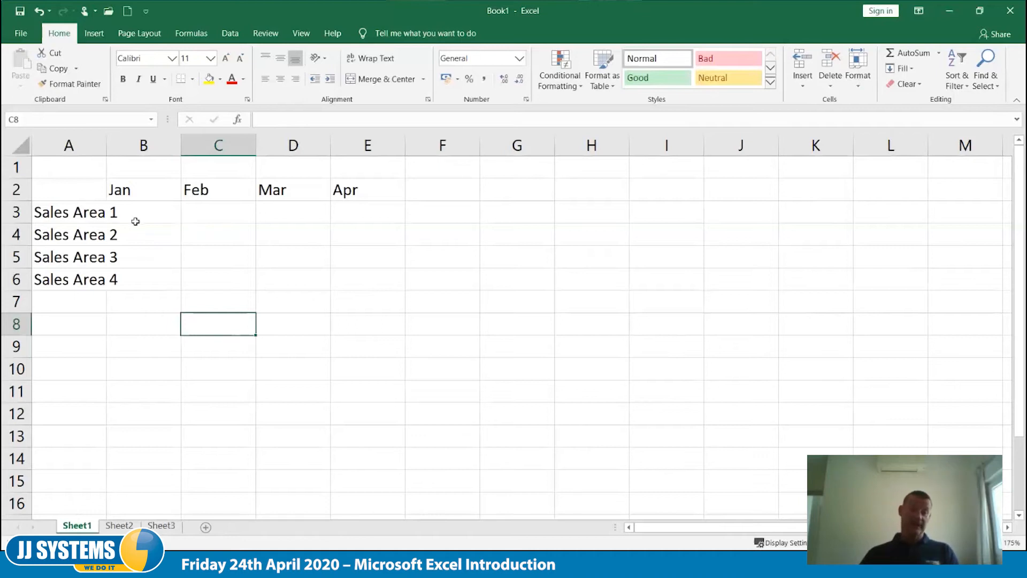
- Enter 87 in B3 as the January figure for Sales Area 1
{"action": "left_click", "coordinate": [155, 214]}
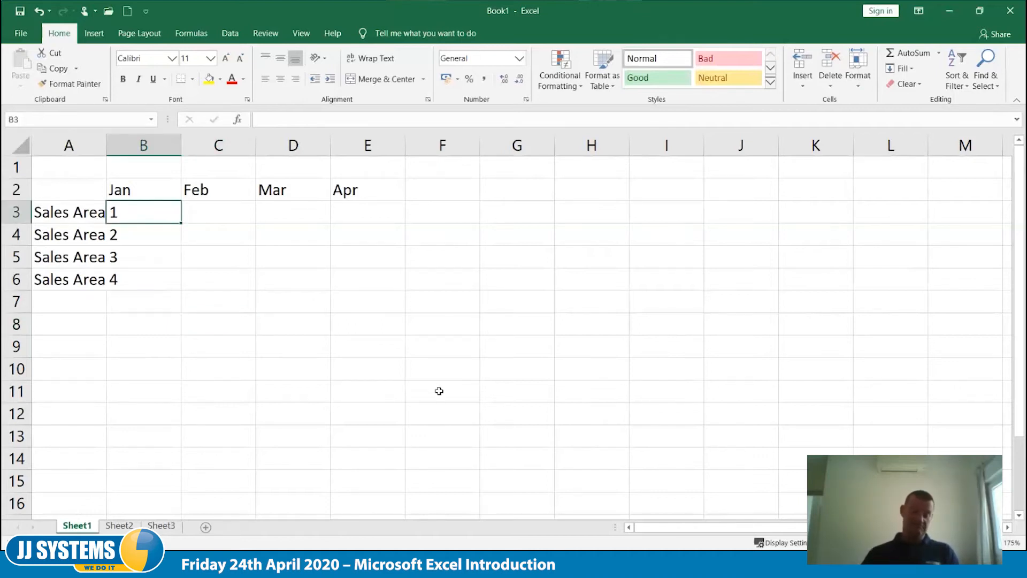
{"action": "type", "text": "87"}
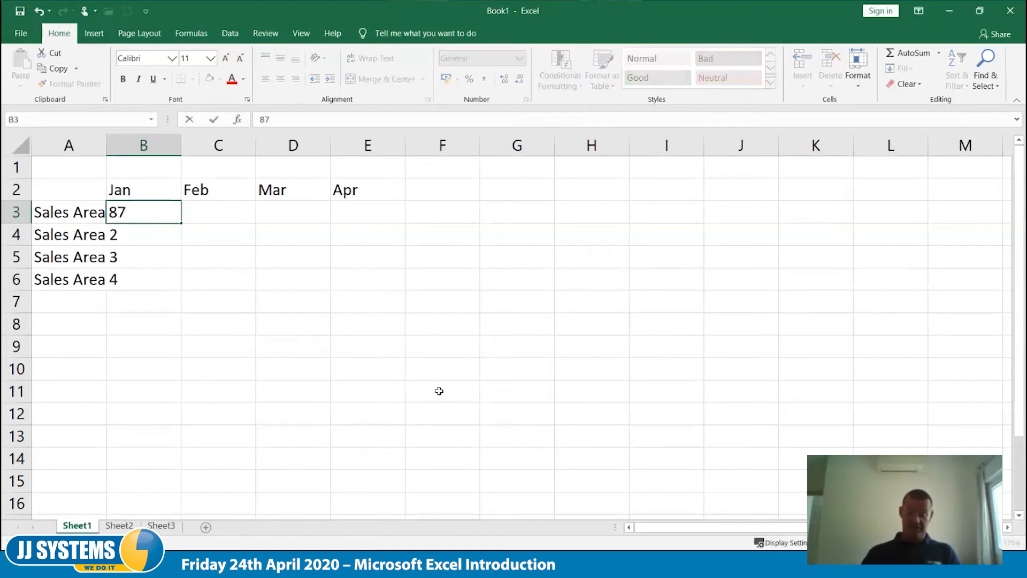
{"action": "key", "text": "Tab"}
{"action": "key", "text": "Down"}
{"action": "key", "text": "Down"}
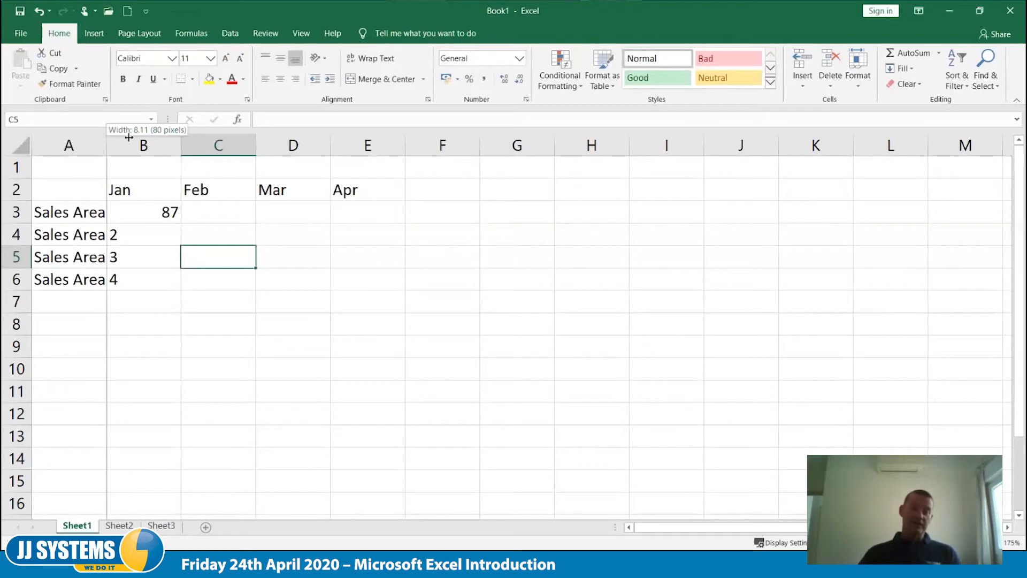
- Autofit column A to its Sales Area labels, and widen columns B to E slightly to one equal width
{"action": "double_click", "coordinate": [106, 143]}
{"action": "left_click", "coordinate": [252, 393]}
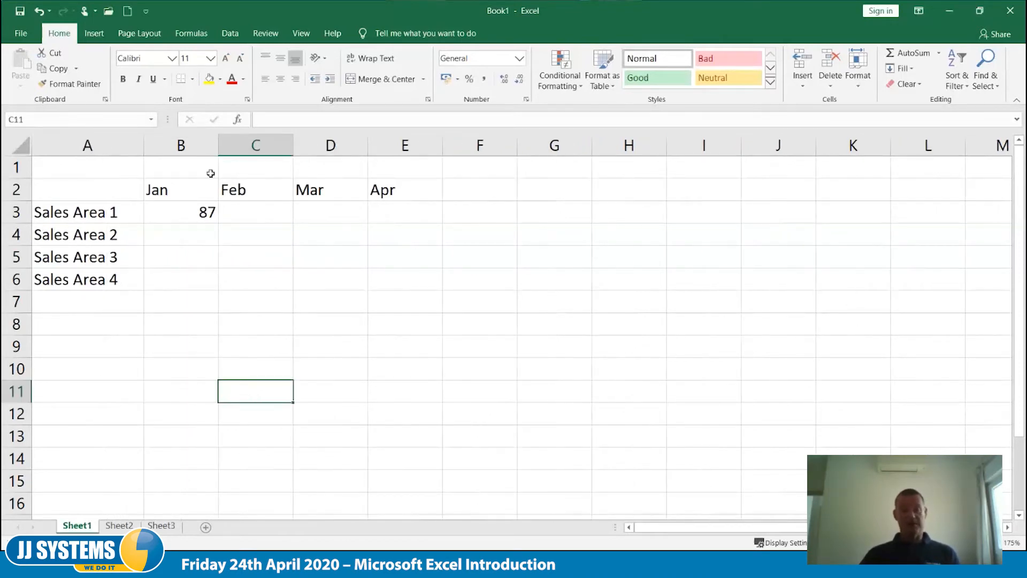
{"action": "left_click_drag", "start_coordinate": [180, 143], "coordinate": [425, 145]}
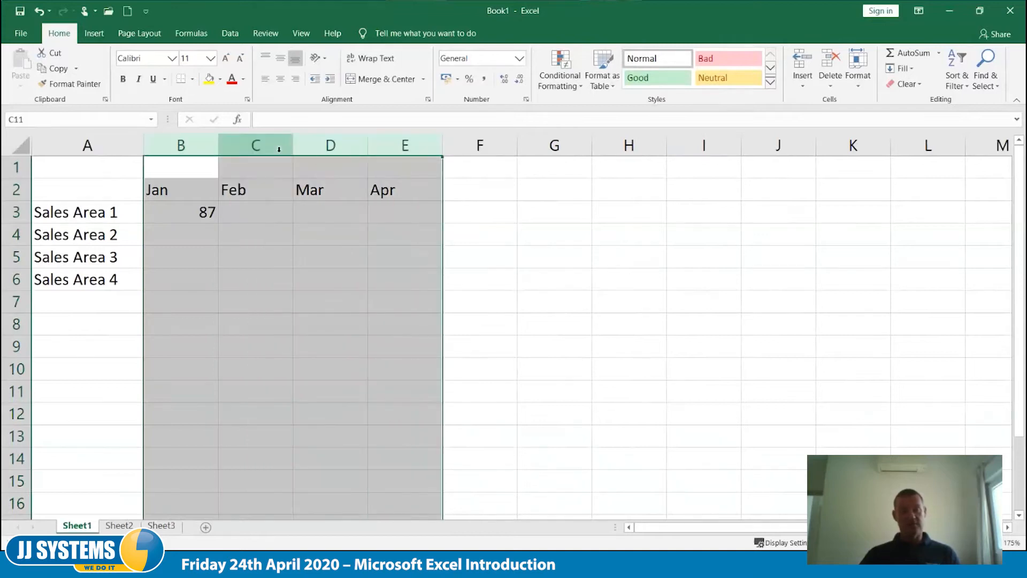
{"action": "mouse_move", "coordinate": [219, 145]}
{"action": "left_mouse_down"}
{"action": "mouse_move", "coordinate": [229, 144]}
{"action": "mouse_move", "coordinate": [201, 150]}
{"action": "mouse_move", "coordinate": [227, 150]}
{"action": "left_mouse_up"}
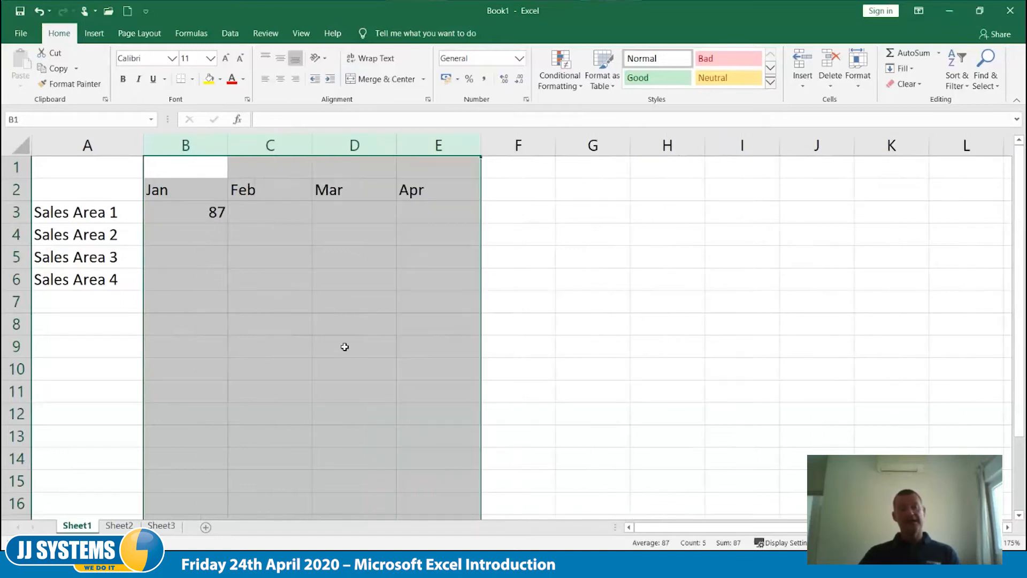
{"action": "left_click", "coordinate": [344, 346]}
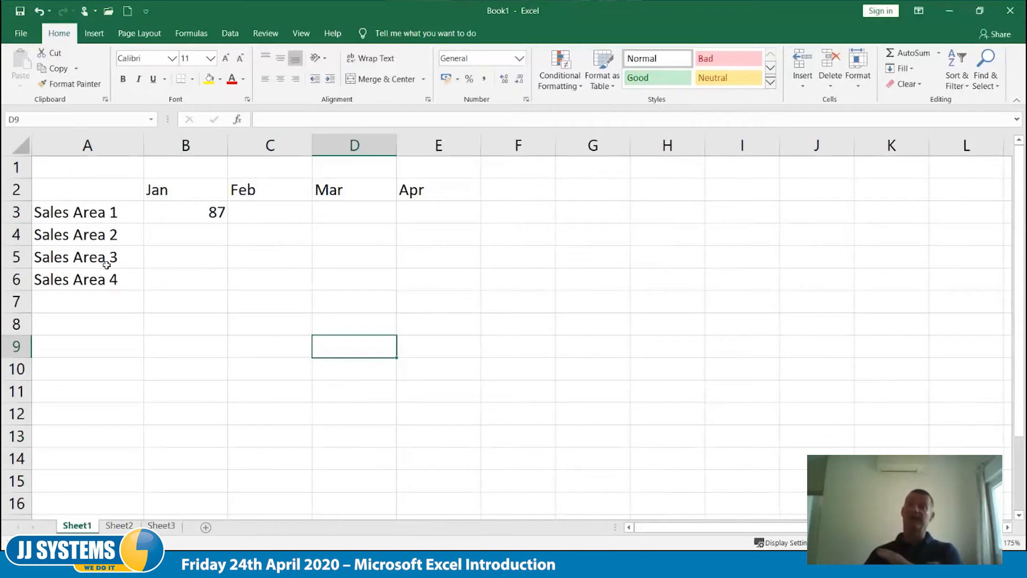
- Enter ####### in B8 as an example of the narrow-column display
{"action": "left_click", "coordinate": [203, 305]}
{"action": "left_click", "coordinate": [172, 324]}
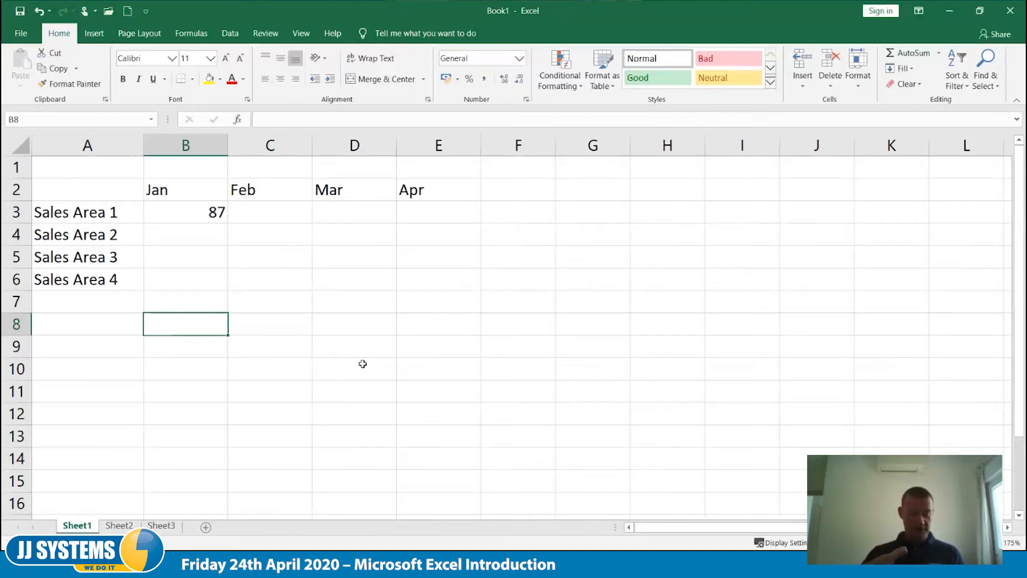
{"action": "type", "text": "#######"}
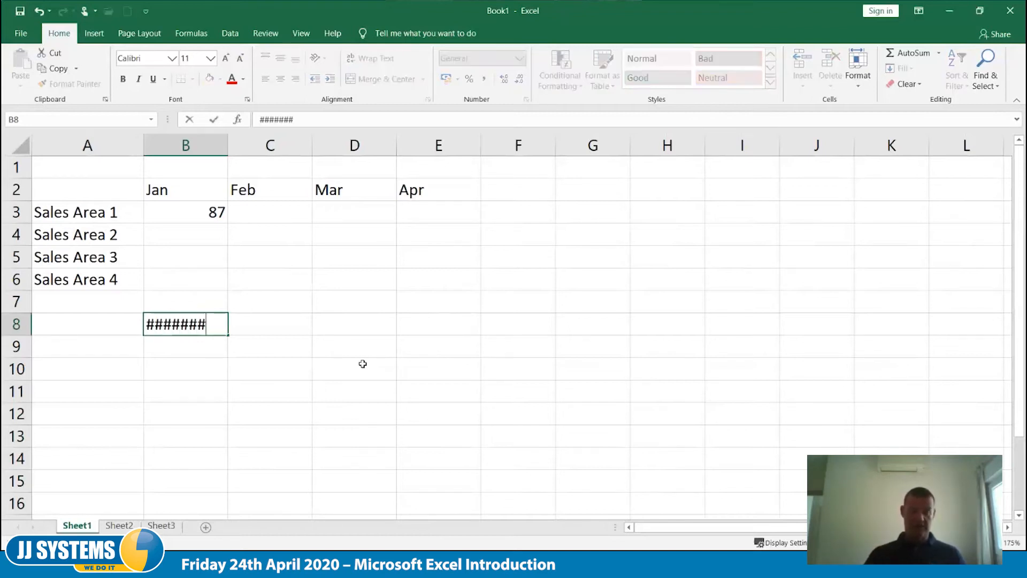
{"action": "key", "text": "Tab"}
{"action": "key", "text": "Return"}
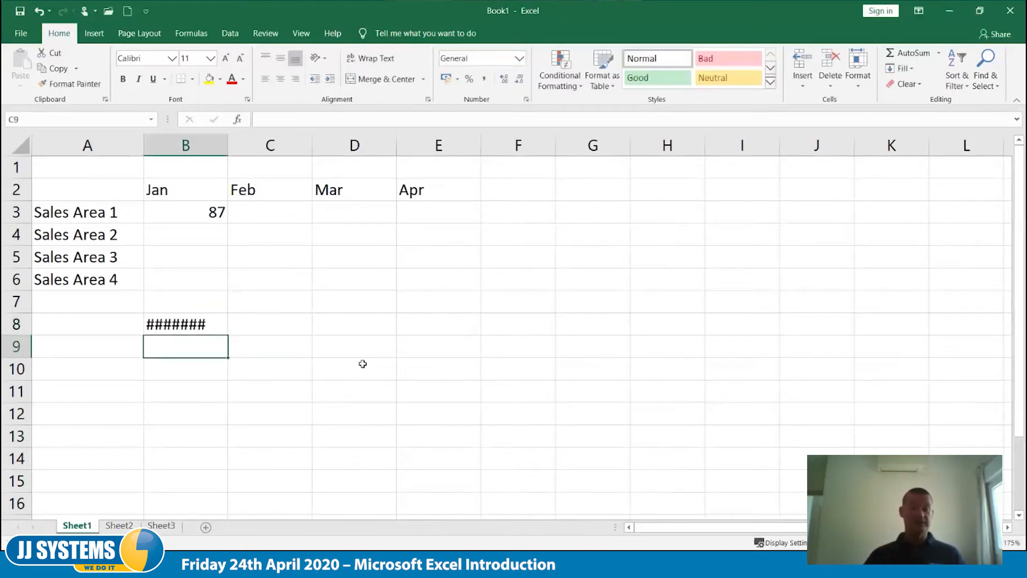
{"action": "type", "text": "1e+9"}
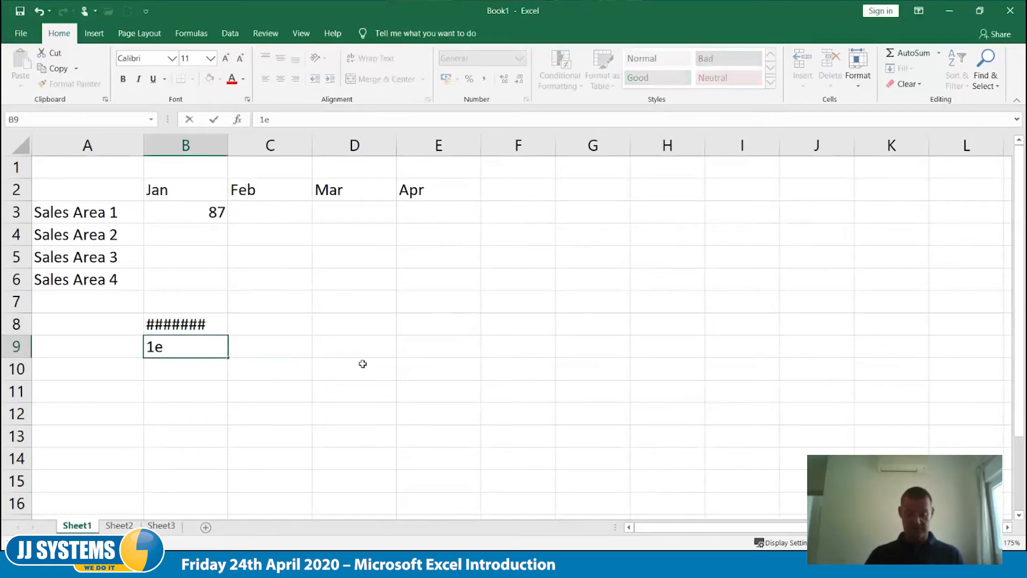
{"action": "key", "text": "Tab"}
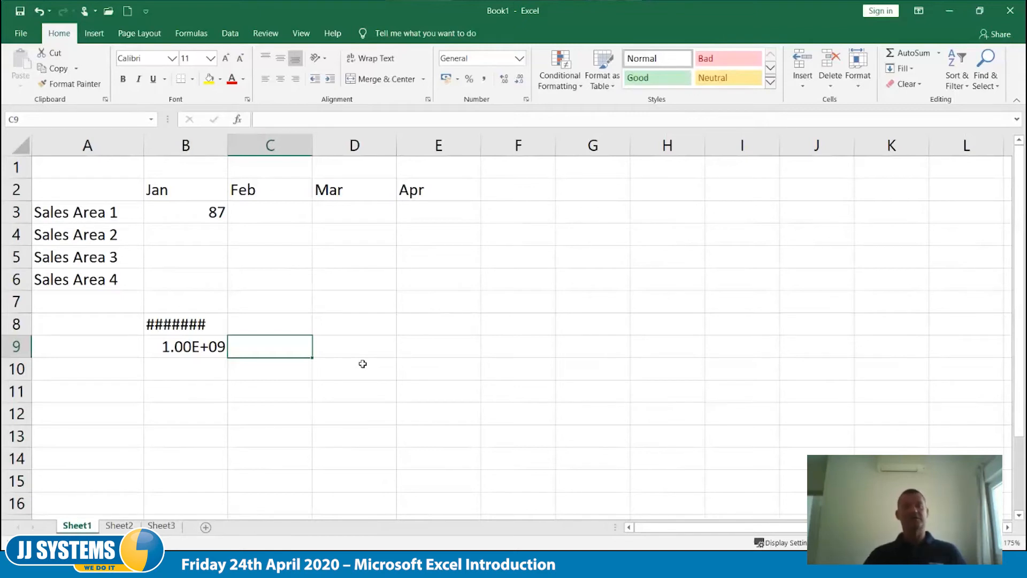
{"action": "left_click", "coordinate": [184, 238]}
{"action": "type", "text": "99999999999"}
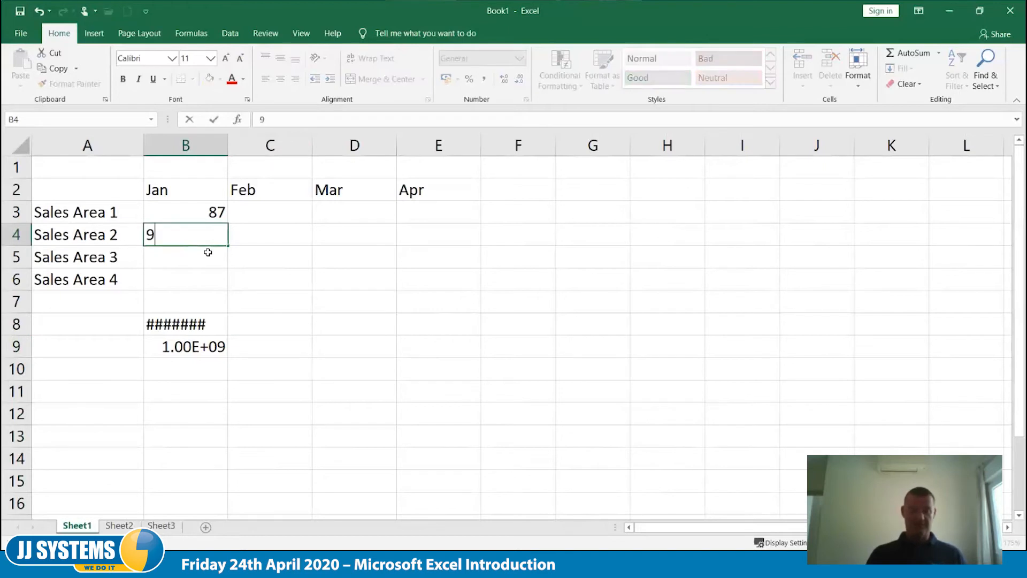
{"action": "key", "text": "Tab"}
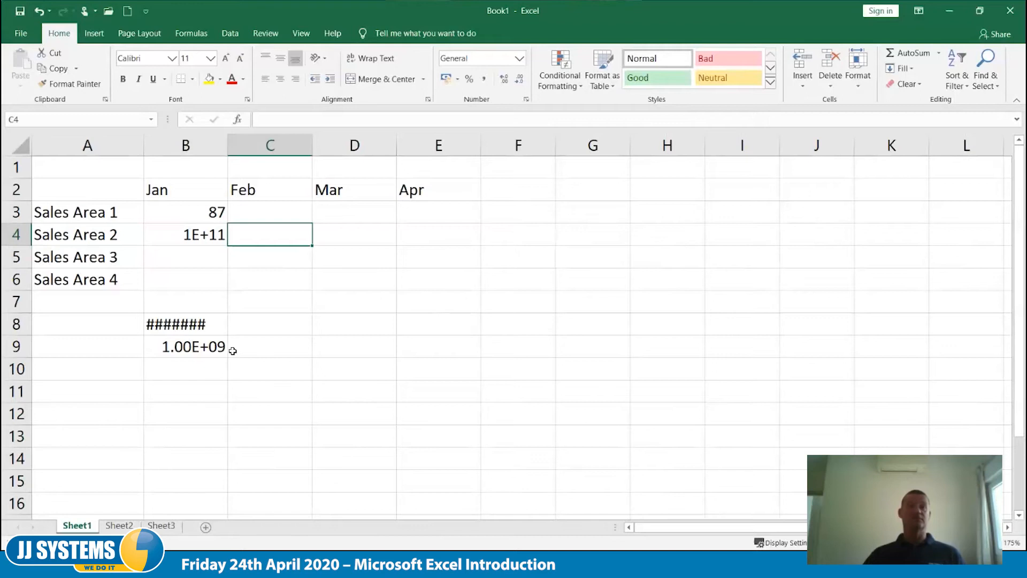
- Enter 2134 in C3, 123123 in D4 and 123123123 in E5 as sample figures of different lengths
{"action": "left_click", "coordinate": [285, 215]}
{"action": "type", "text": "2134"}
{"action": "left_click", "coordinate": [354, 238]}
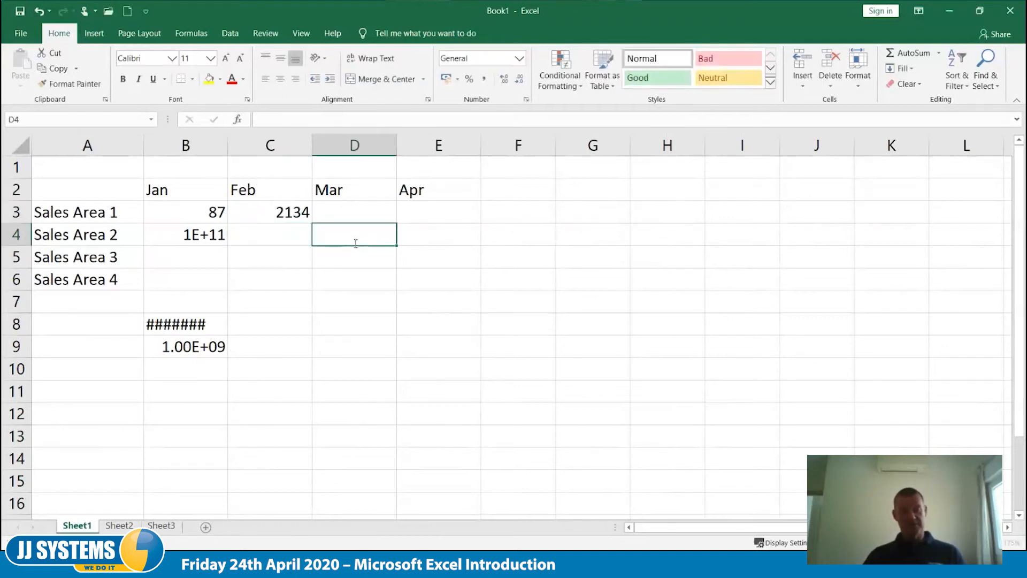
{"action": "type", "text": "123123"}
{"action": "left_click", "coordinate": [431, 259]}
{"action": "type", "text": "123123123"}
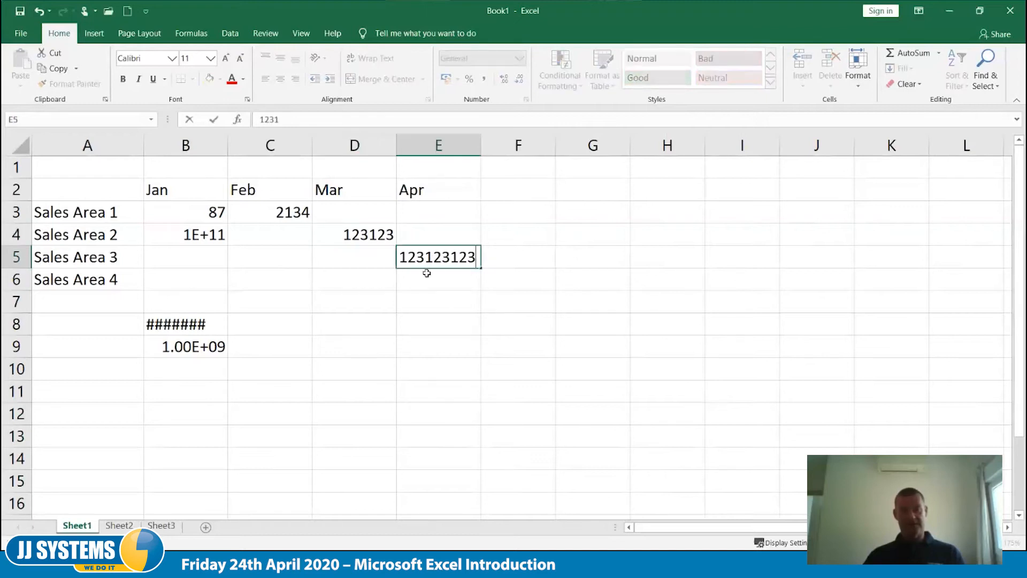
{"action": "left_click", "coordinate": [424, 336]}
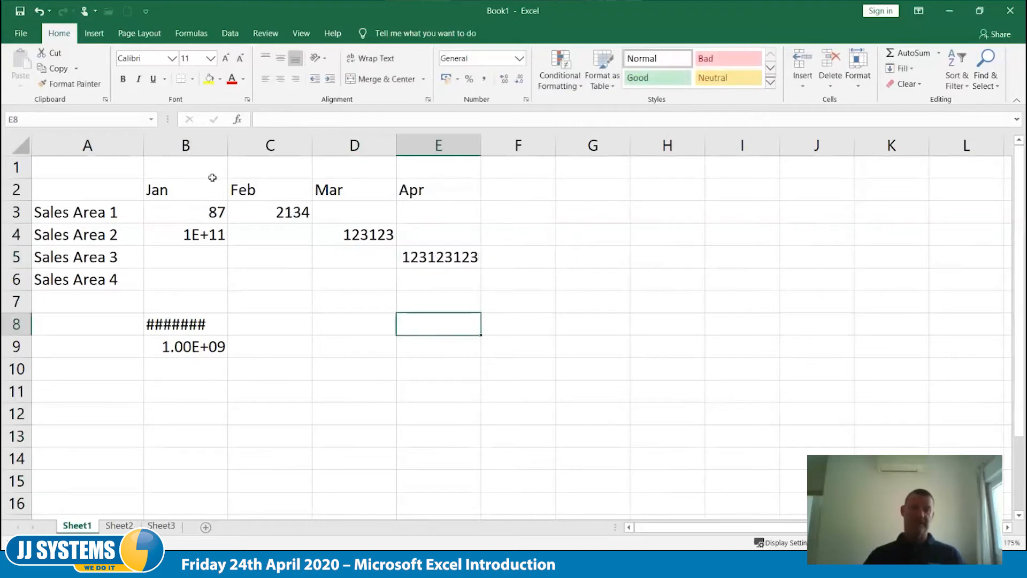
- Autofit columns B to E to their contents
{"action": "left_click_drag", "start_coordinate": [204, 145], "coordinate": [455, 142]}
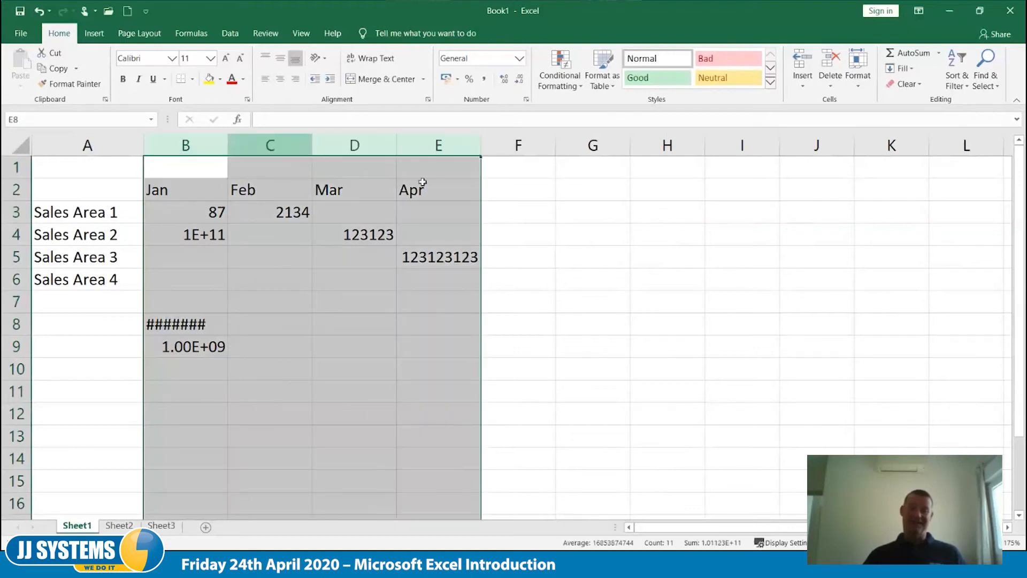
{"action": "double_click", "coordinate": [229, 145]}
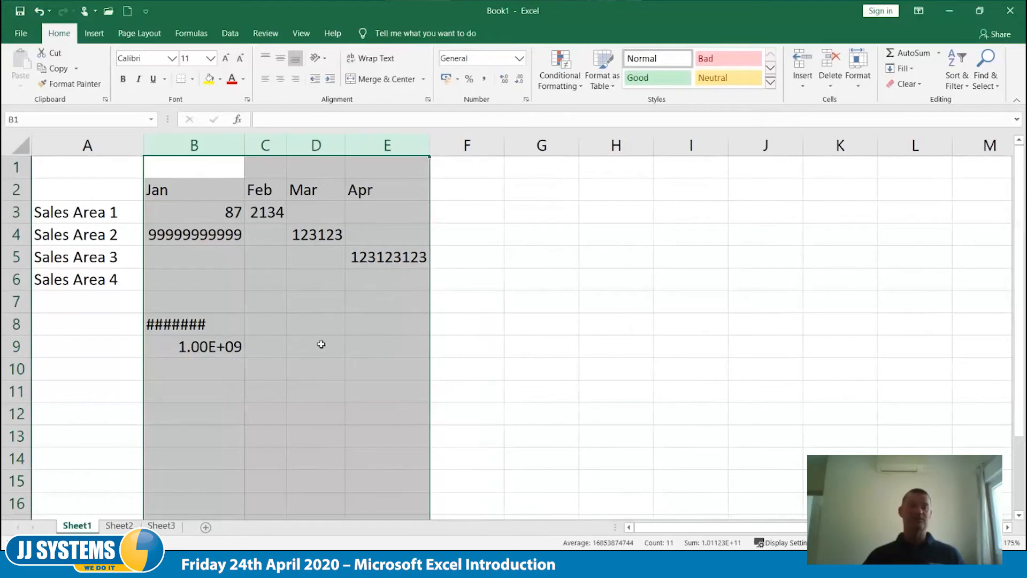
{"action": "left_click", "coordinate": [321, 344]}
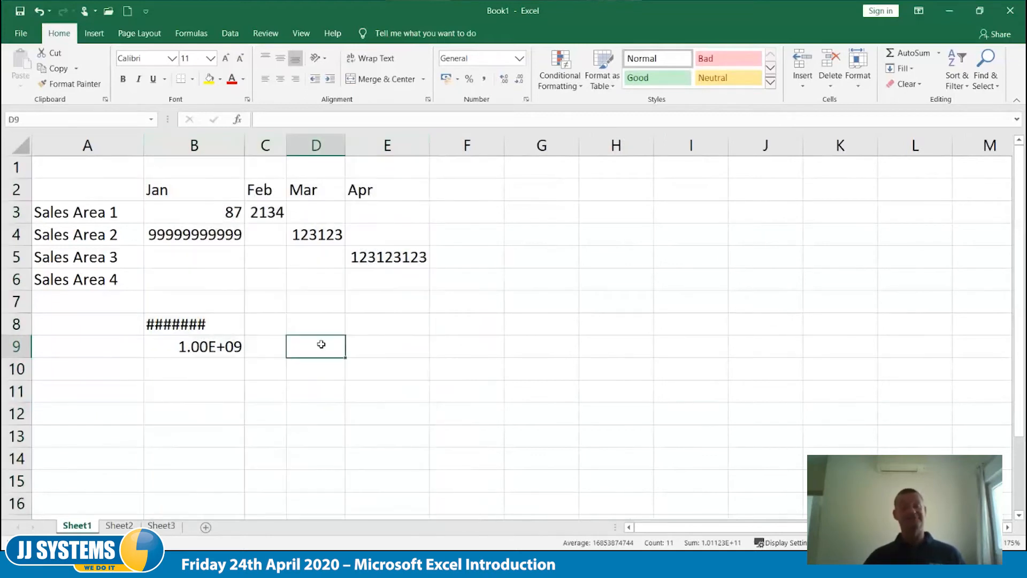
- Clear the ####### and scientific notation examples below the table in column B
{"action": "left_click_drag", "start_coordinate": [201, 324], "coordinate": [202, 371]}
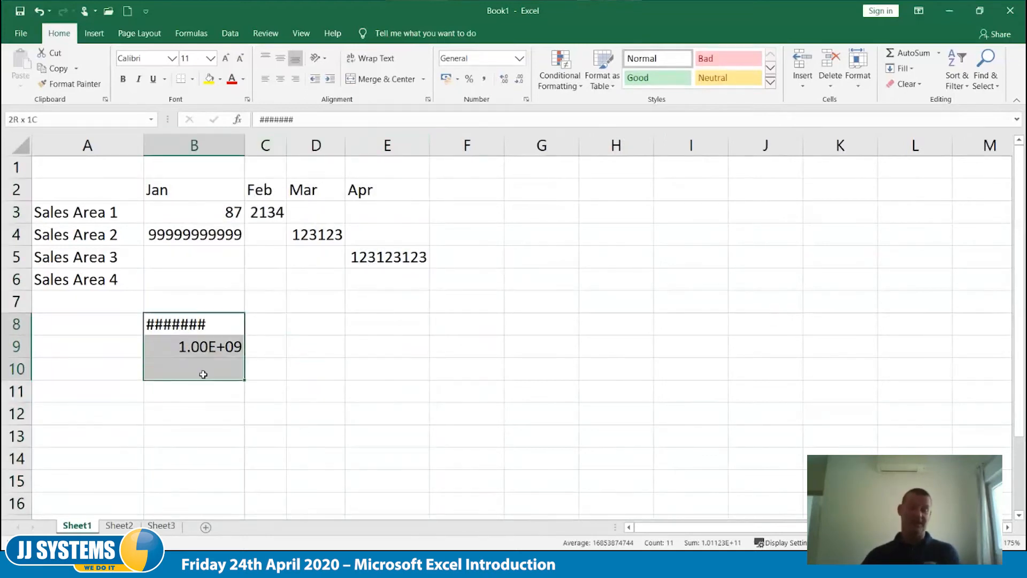
{"action": "key", "text": "Delete"}
{"action": "left_click", "coordinate": [321, 372]}
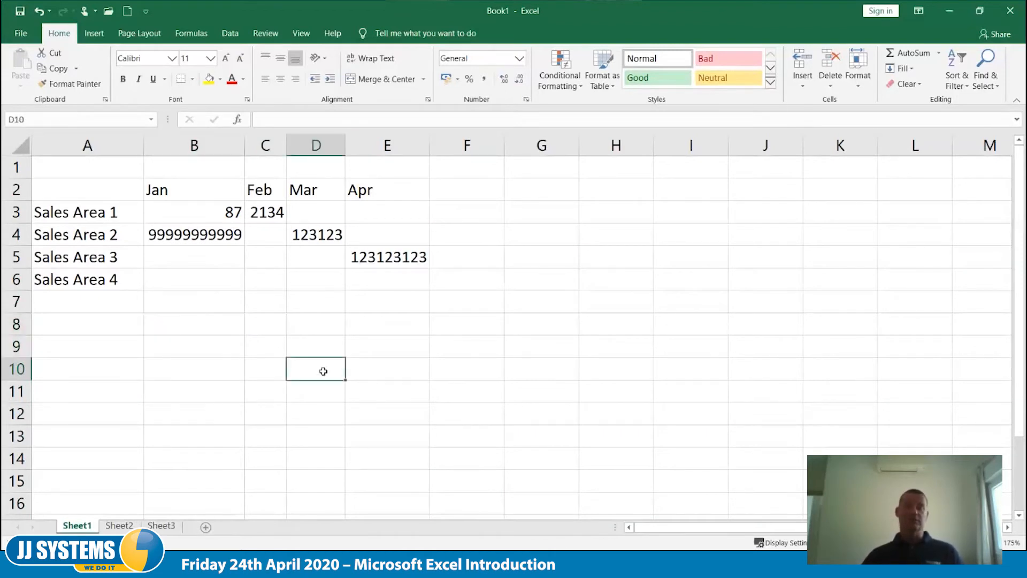
- Give columns B to E one equal width, narrower than column B's current width
{"action": "left_click_drag", "start_coordinate": [224, 144], "coordinate": [387, 146]}
{"action": "left_click_drag", "start_coordinate": [245, 146], "coordinate": [213, 154]}
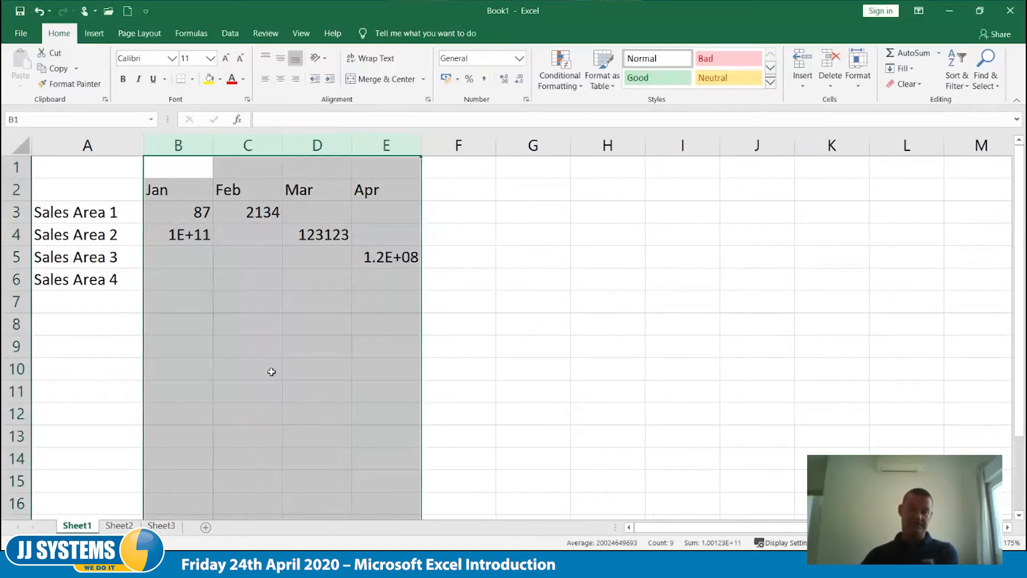
{"action": "left_click", "coordinate": [271, 371]}
- Remove the Sales Area 4 entry from row 6 and clear the sample figures in B3:E5
{"action": "left_click_drag", "start_coordinate": [184, 214], "coordinate": [356, 232]}
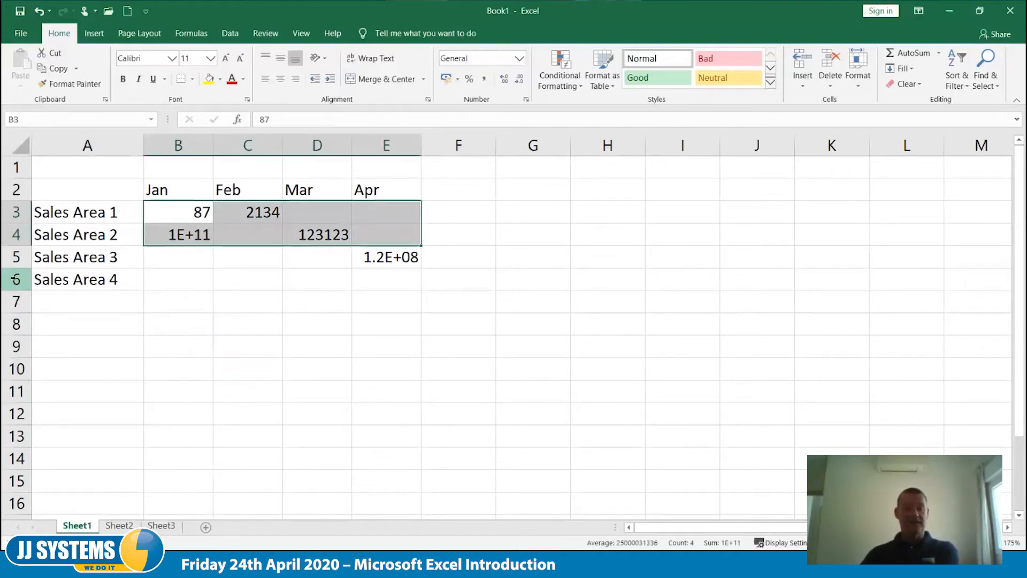
{"action": "left_click", "coordinate": [16, 278]}
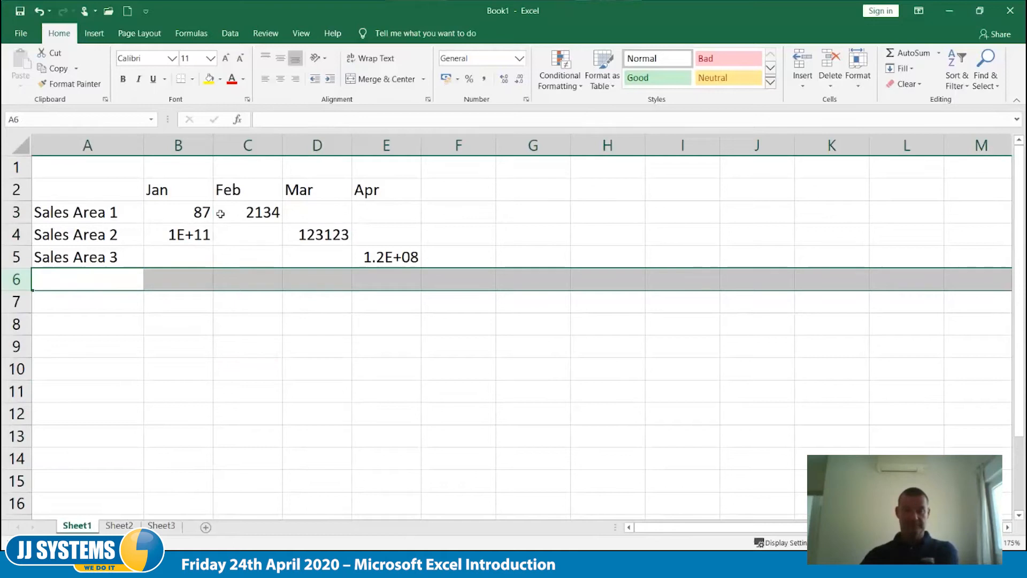
{"action": "left_click_drag", "start_coordinate": [202, 213], "coordinate": [381, 254]}
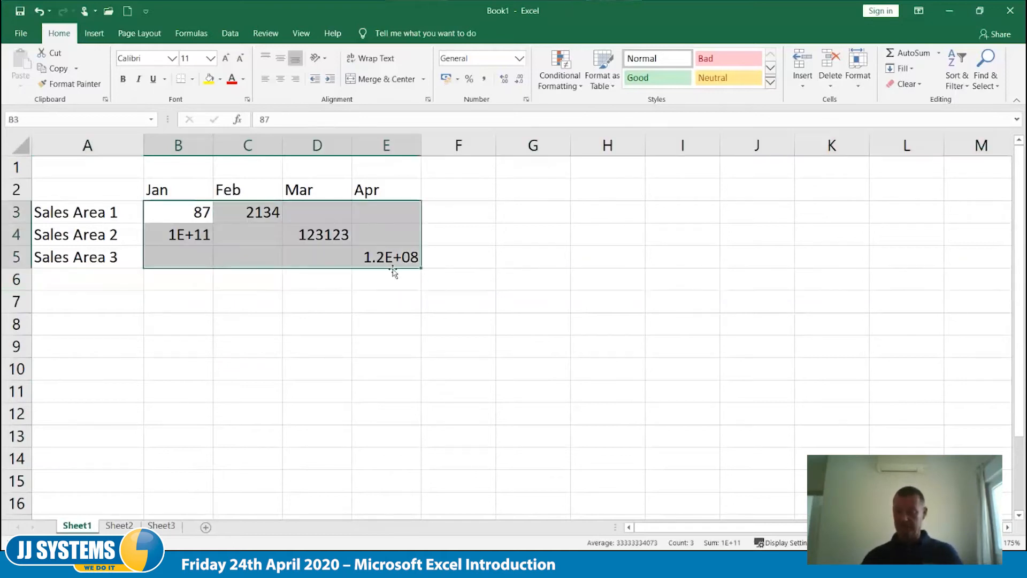
{"action": "key", "text": "Delete"}
- Enter 12, 32, 34 and 456 as the January to April figures for Sales Area 1
{"action": "type", "text": "12"}
{"action": "key", "text": "Tab"}
{"action": "type", "text": "32"}
{"action": "key", "text": "Tab"}
{"action": "type", "text": "34"}
{"action": "key", "text": "Tab"}
{"action": "type", "text": "456"}
- Enter 1234, 45, 657 and 23 as the January to April figures for Sales Area 2
{"action": "key", "text": "Tab"}
{"action": "type", "text": "1234"}
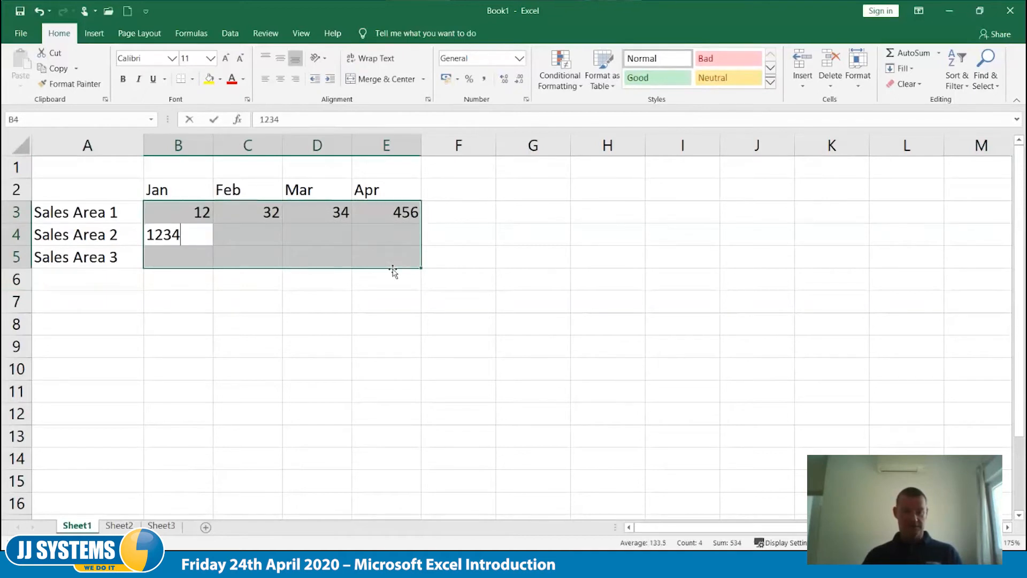
{"action": "key", "text": "Tab"}
{"action": "type", "text": "45"}
{"action": "key", "text": "Tab"}
{"action": "type", "text": "657"}
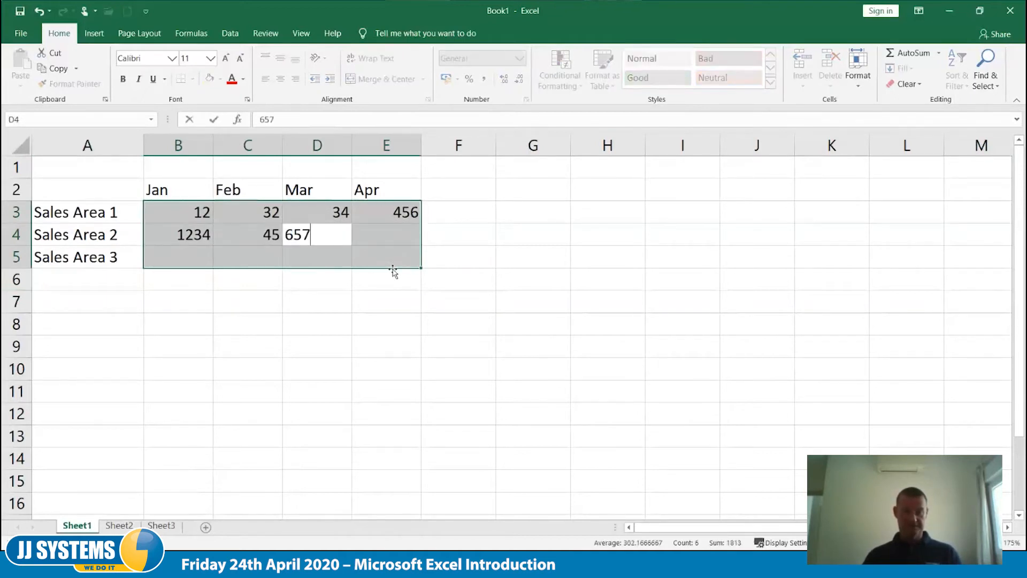
{"action": "key", "text": "Tab"}
{"action": "type", "text": "23"}
- Enter 45, 56, 23 and 55 as the January to April figures for Sales Area 3
{"action": "key", "text": "Tab"}
{"action": "type", "text": "456"}
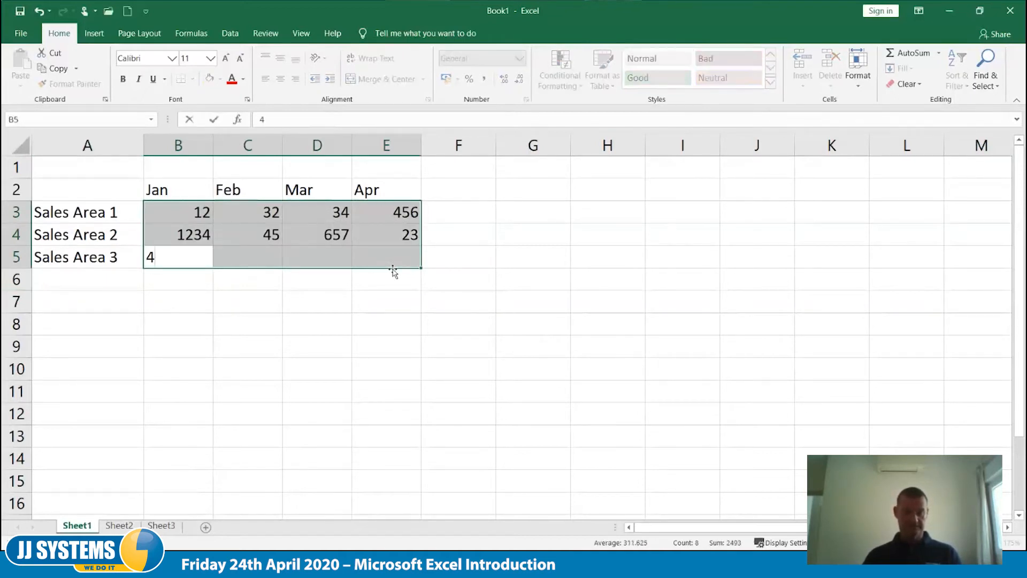
{"action": "key", "text": "BackSpace"}
{"action": "key", "text": "Tab"}
{"action": "type", "text": "5"}
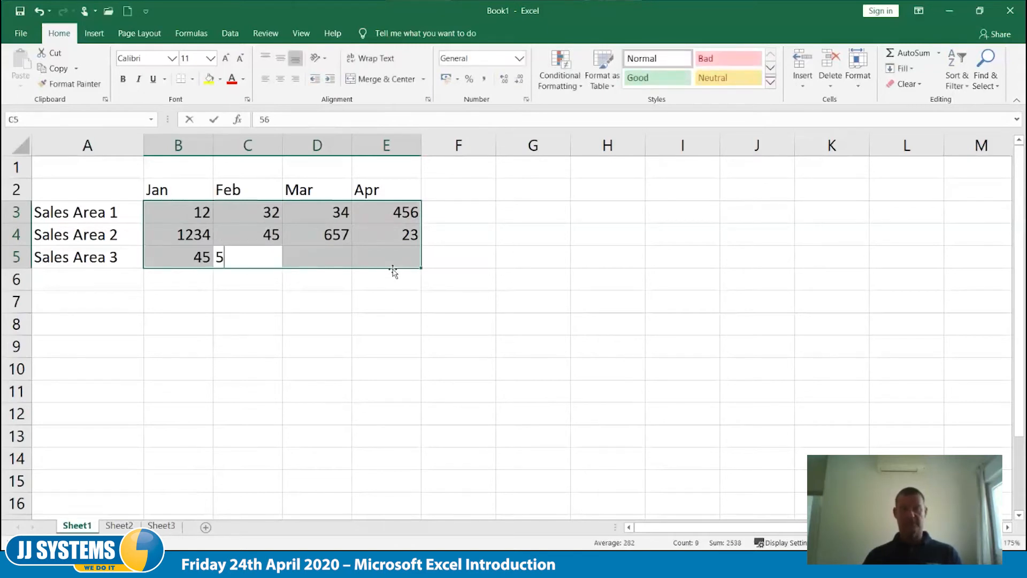
{"action": "type", "text": "6"}
{"action": "key", "text": "Tab"}
{"action": "type", "text": "23"}
{"action": "key", "text": "Tab"}
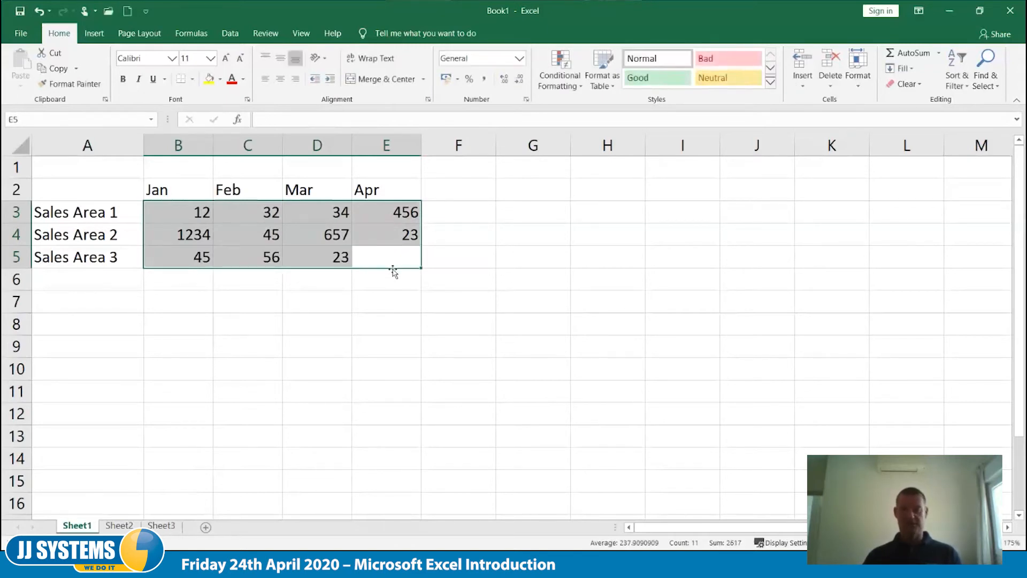
{"action": "type", "text": "55"}
{"action": "key", "text": "Return"}
{"action": "key", "text": "Up"}
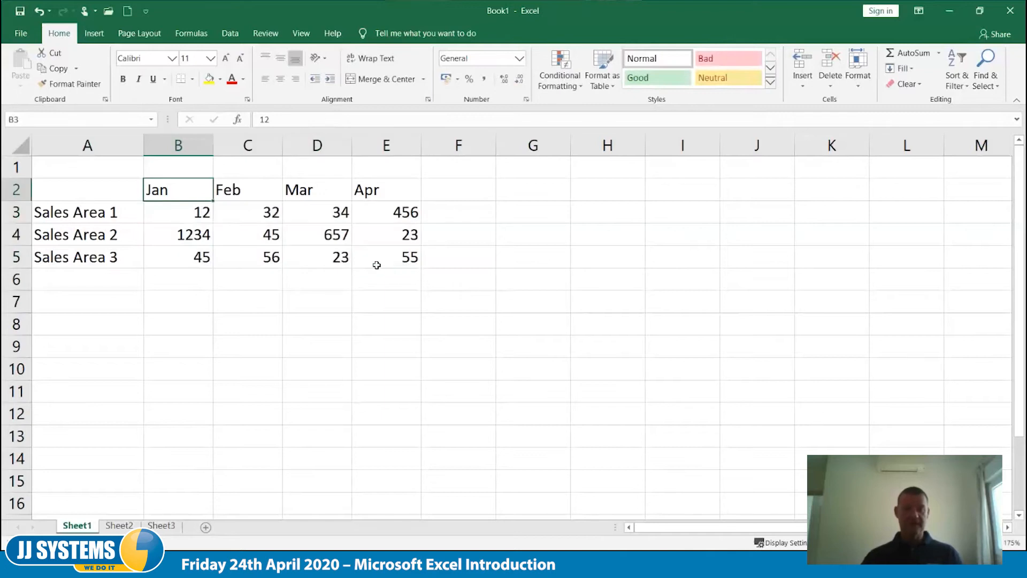
- Change the January figure for Sales Area 2 to 34 and the April figure for Sales Area 1 to 56
{"action": "left_click", "coordinate": [177, 236]}
{"action": "double_click", "coordinate": [193, 236]}
{"action": "key", "text": "BackSpace"}
{"action": "key", "text": "Tab"}
{"action": "left_click", "coordinate": [394, 211]}
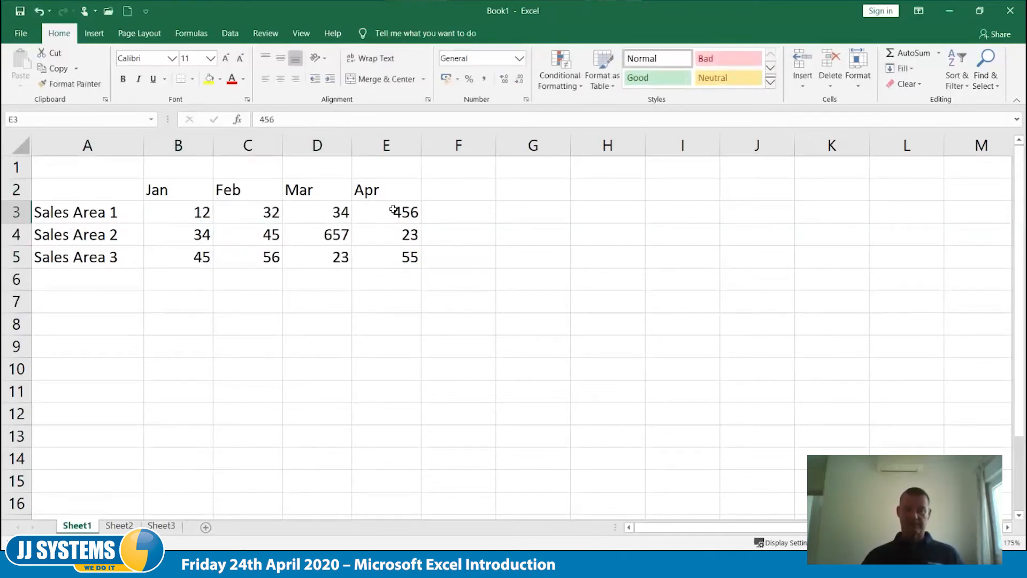
{"action": "double_click", "coordinate": [395, 212]}
{"action": "key", "text": "Delete"}
{"action": "key", "text": "Tab"}
{"action": "key", "text": "Down"}
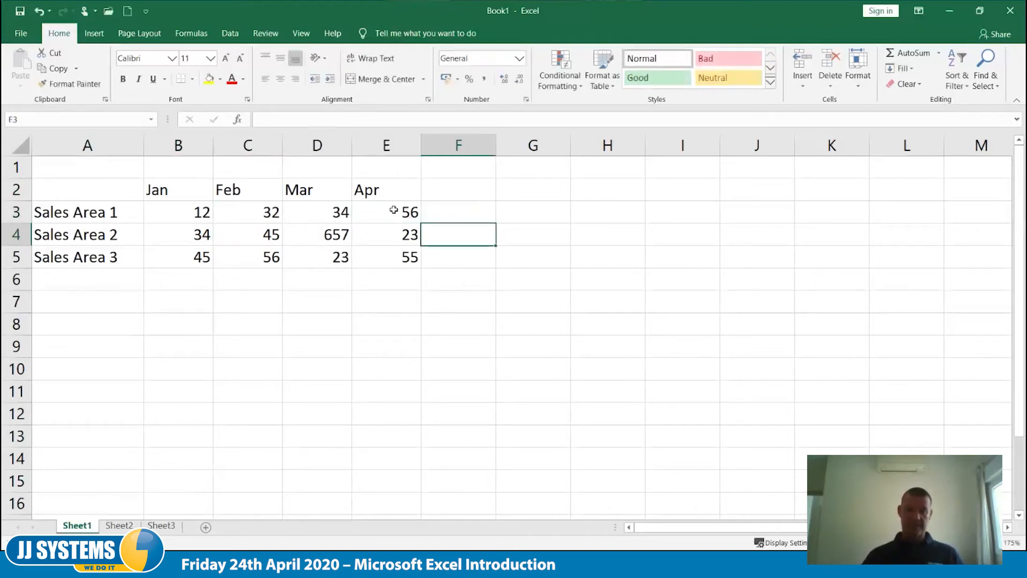
- Change the March figure for Sales Area 2 to 65
{"action": "key", "text": "Left"}
{"action": "key", "text": "Left"}
{"action": "key", "text": "F2"}
{"action": "key", "text": "BackSpace"}
{"action": "key", "text": "Tab"}
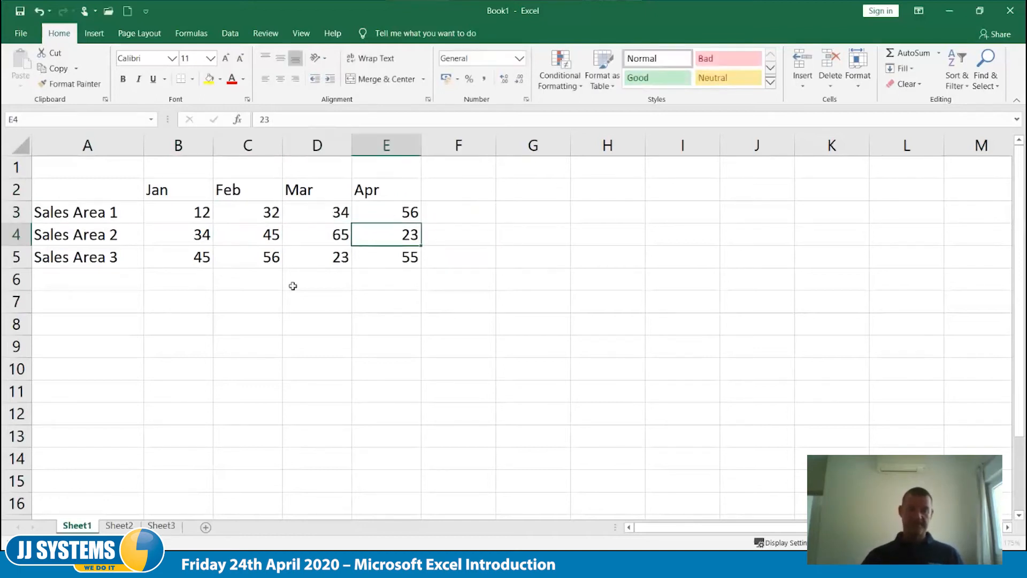
- Enter the label Total in A7, leaving one blank row under the sales areas
{"action": "left_click", "coordinate": [136, 300]}
{"action": "type", "text": "Total"}
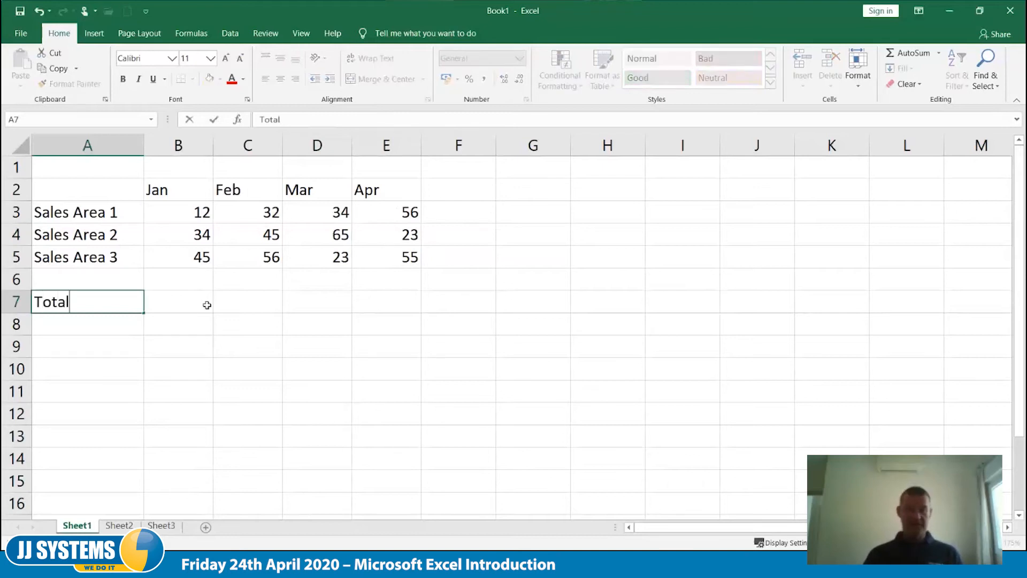
{"action": "left_click", "coordinate": [206, 305]}
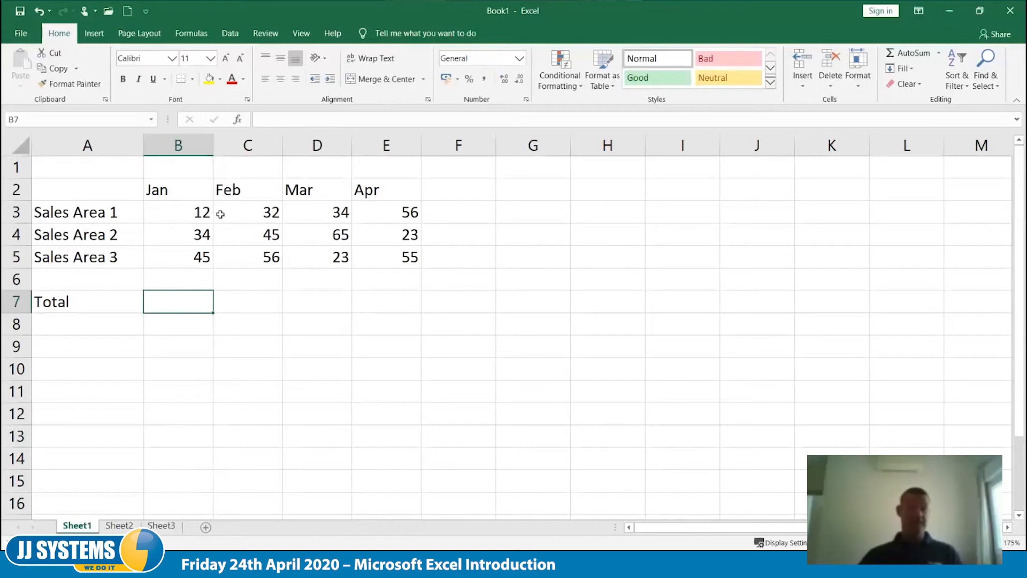
- Delete the empty row 1 above the month headings
{"action": "left_click", "coordinate": [19, 167]}
{"action": "right_click", "coordinate": [22, 168]}
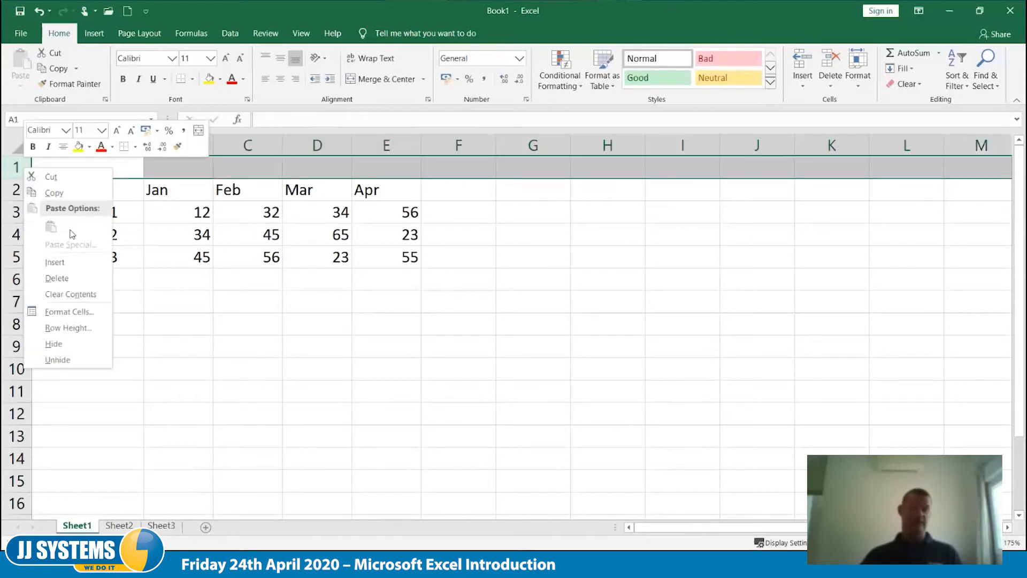
{"action": "left_click", "coordinate": [57, 278]}
{"action": "left_click", "coordinate": [188, 277]}
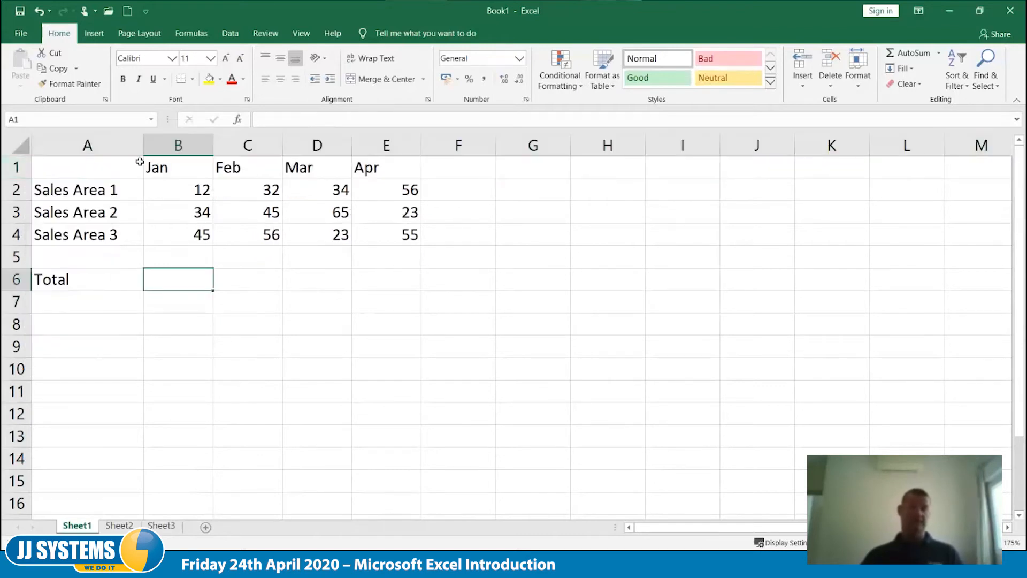
- Start a SUM formula in B6 for the January total
{"action": "left_click", "coordinate": [196, 188]}
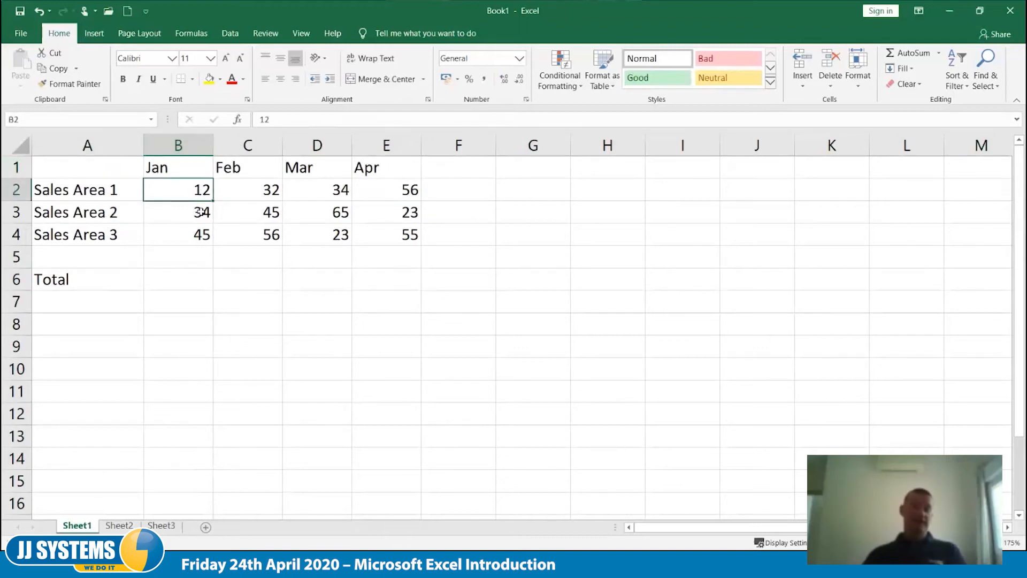
{"action": "left_click", "coordinate": [197, 280]}
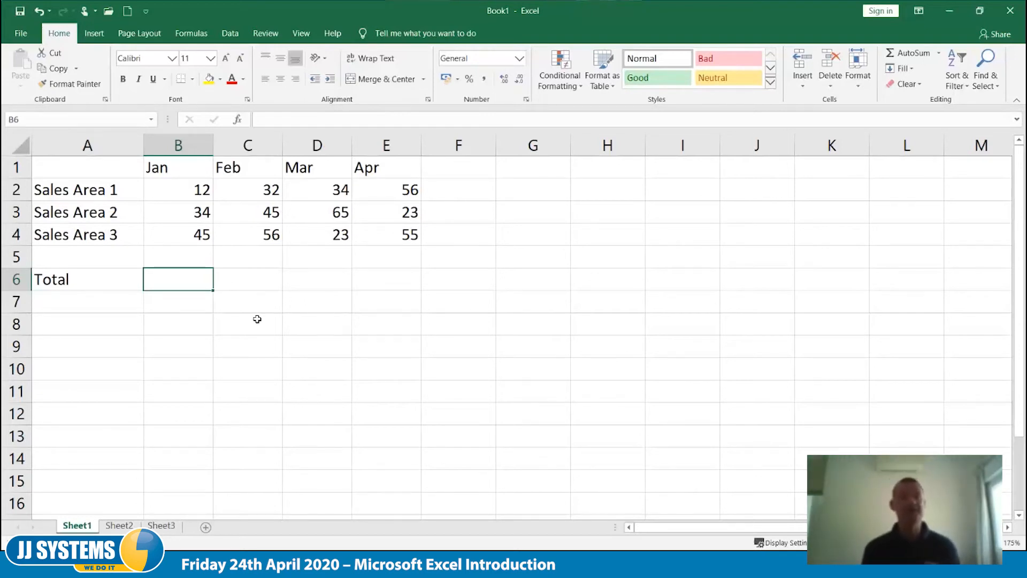
{"action": "type", "text": "="}
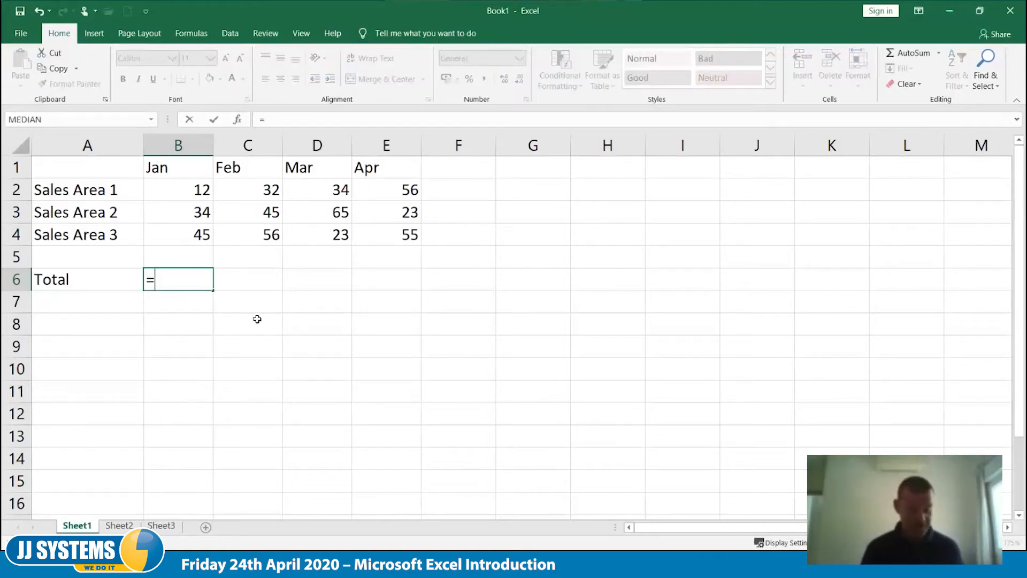
{"action": "type", "text": "sum"}
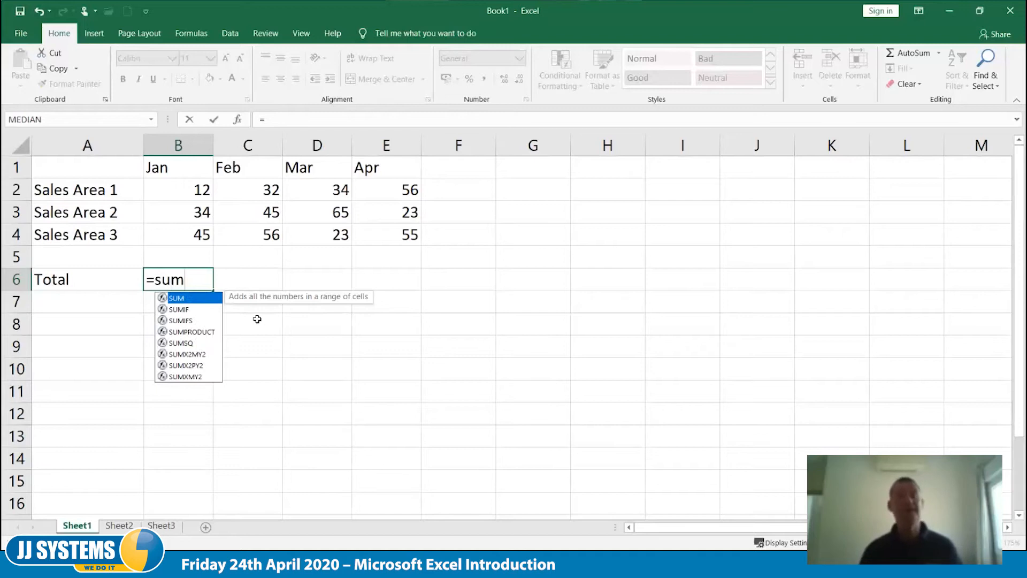
{"action": "type", "text": "(b2:b5"}
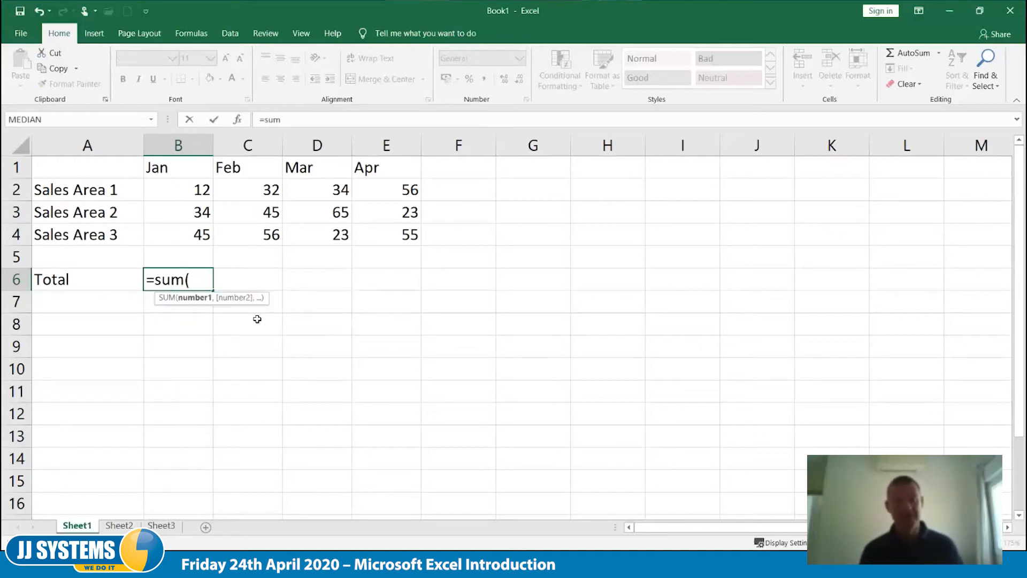
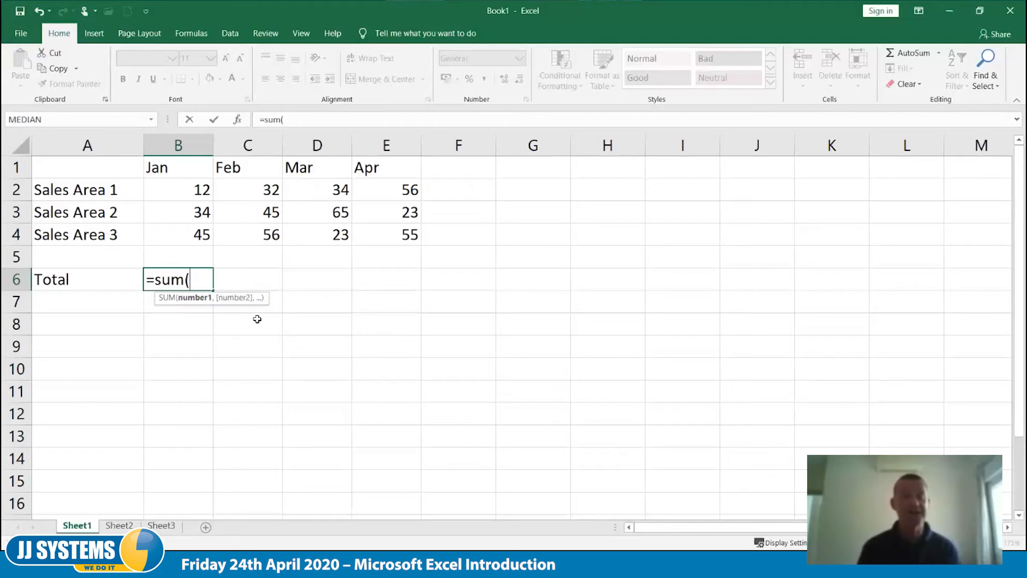
- Complete the January total in B6 by summing the range B2:B5
{"action": "type", "text": "b2"}
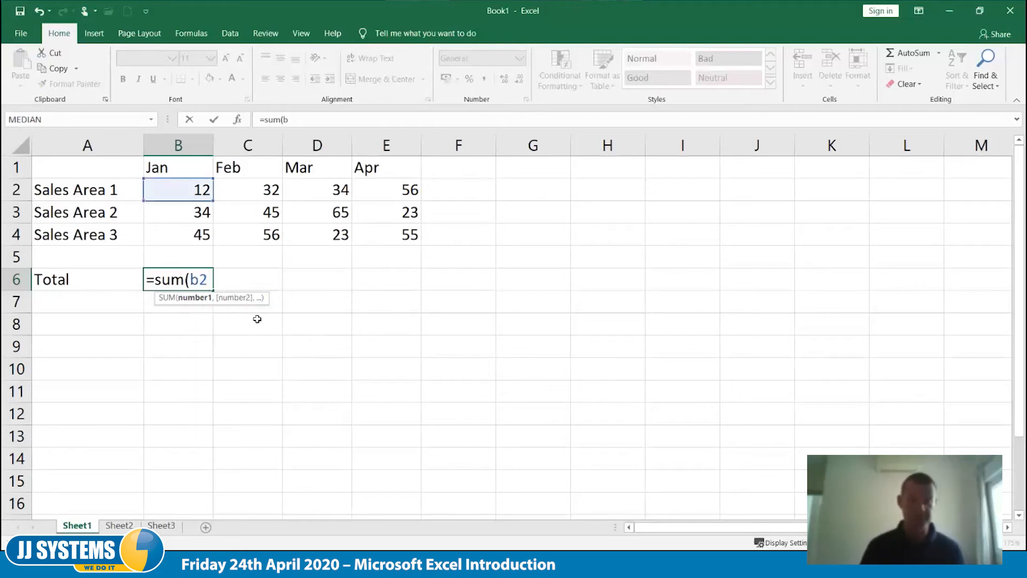
{"action": "type", "text": ":"}
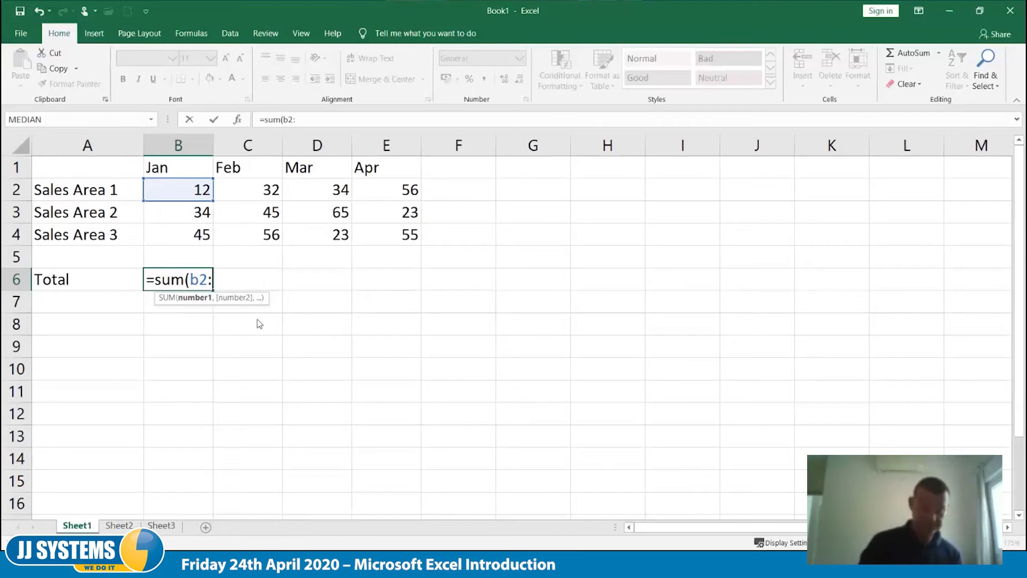
{"action": "type", "text": "b5"}
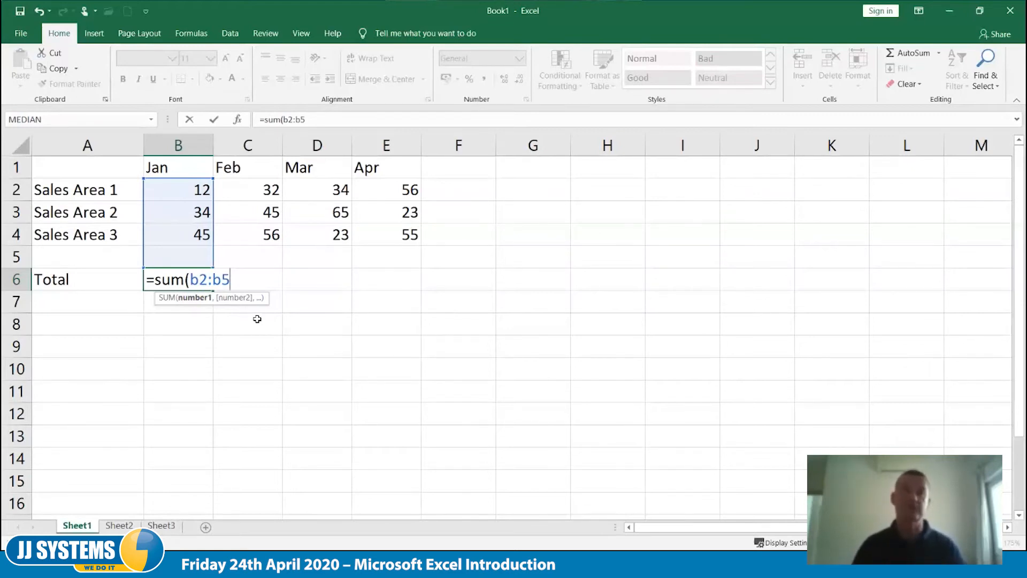
{"action": "type", "text": ")"}
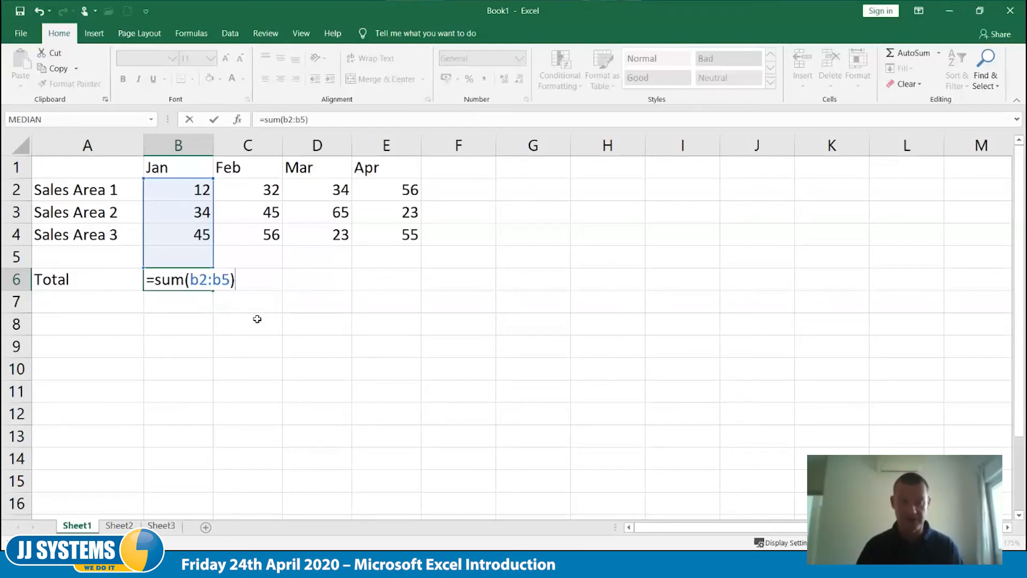
{"action": "key", "text": "Tab"}
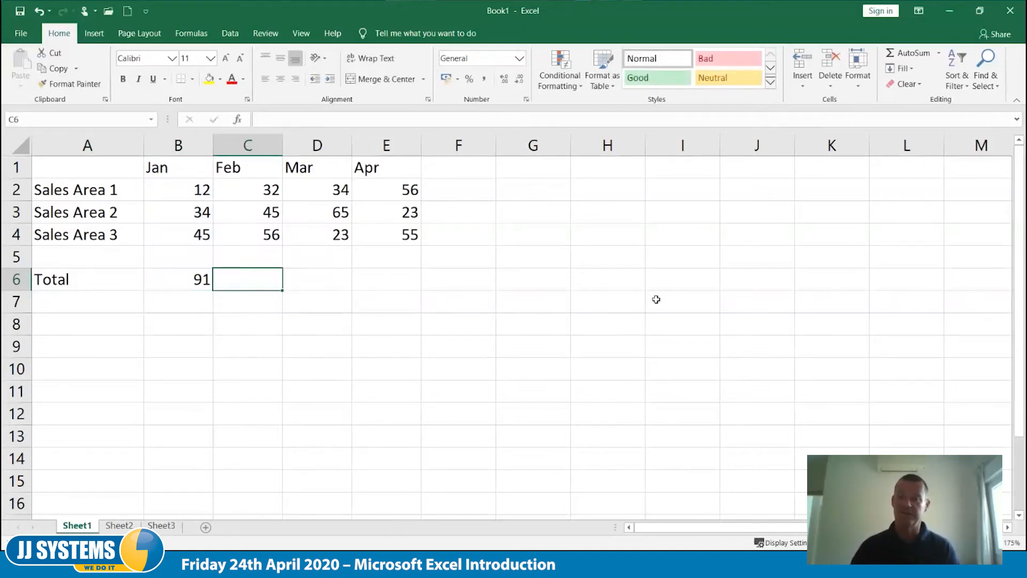
- Add AutoSum totals for February over C2:C5 and for March over D2:D5 in row 6
{"action": "left_click", "coordinate": [900, 56]}
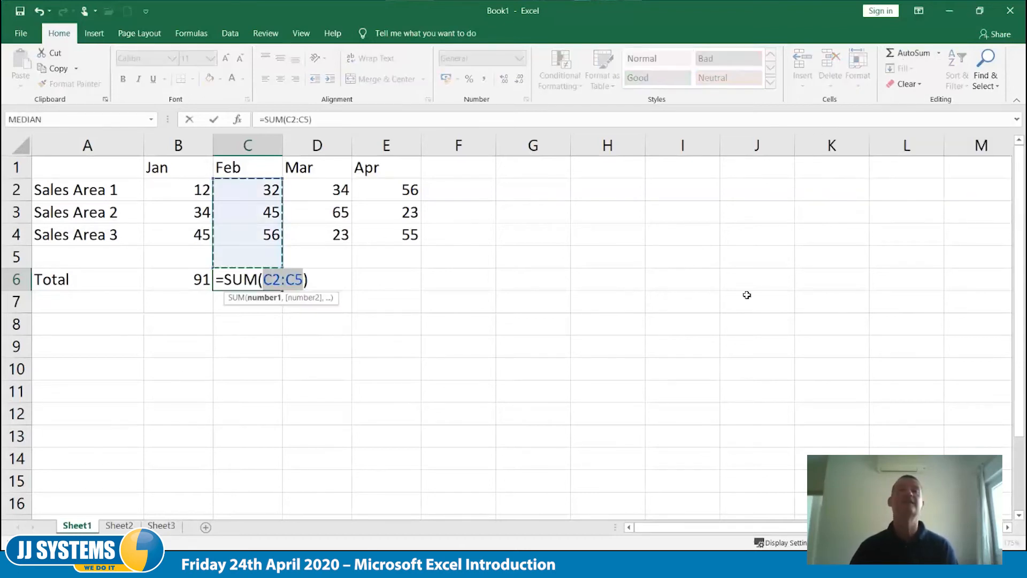
{"action": "key", "text": "Tab"}
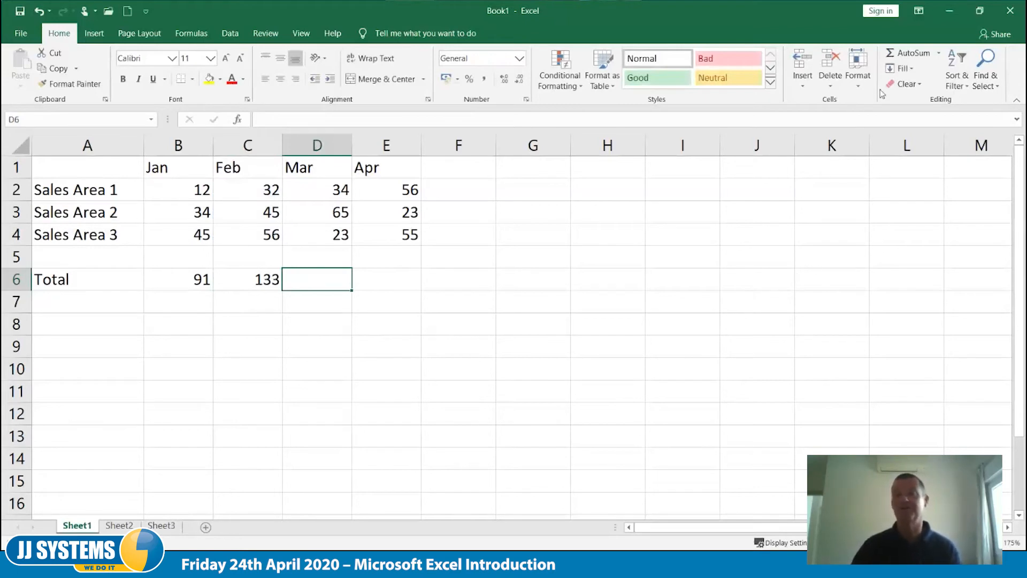
{"action": "left_click", "coordinate": [900, 56]}
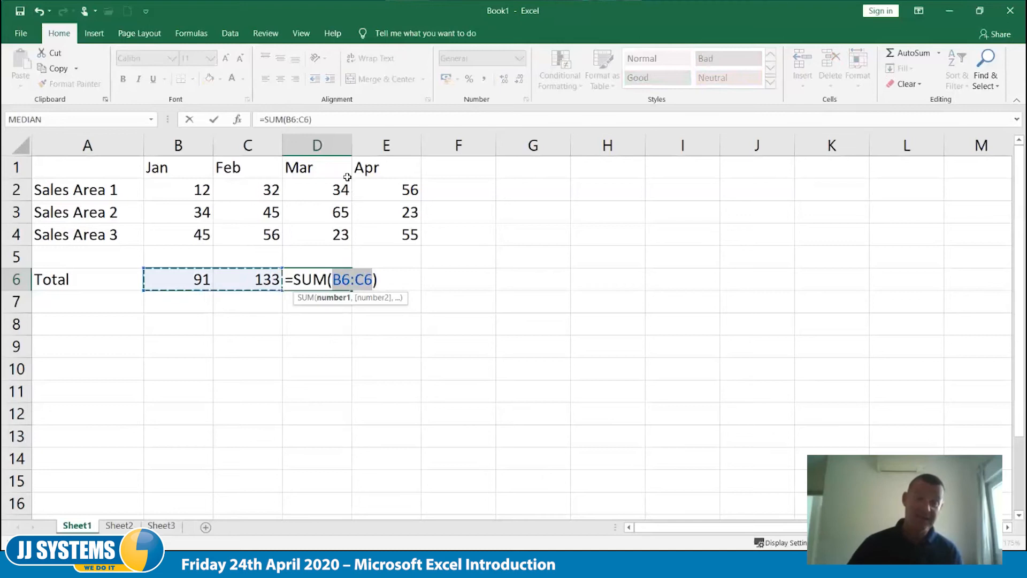
{"action": "left_click_drag", "start_coordinate": [336, 190], "coordinate": [336, 258]}
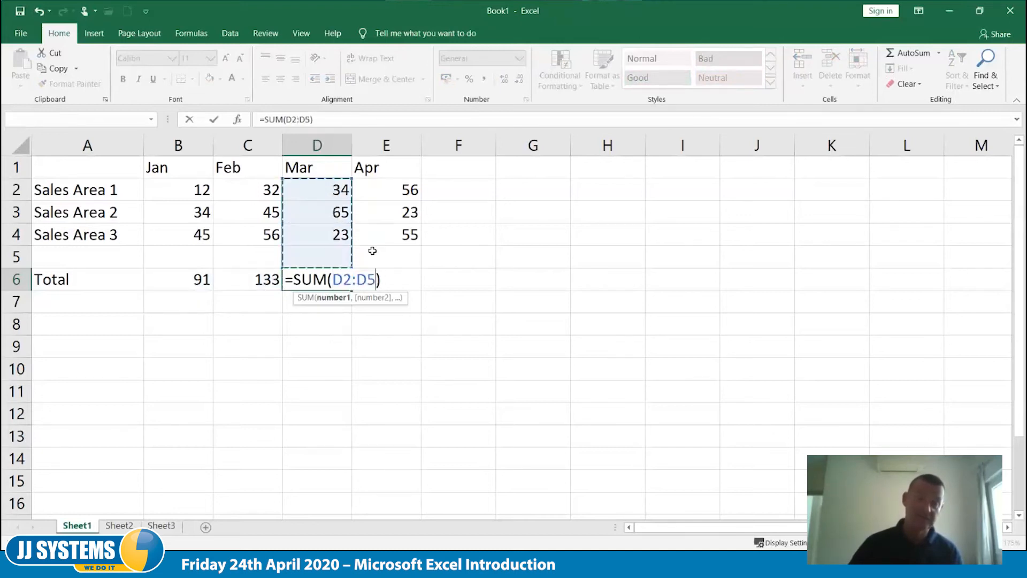
{"action": "key", "text": "Tab"}
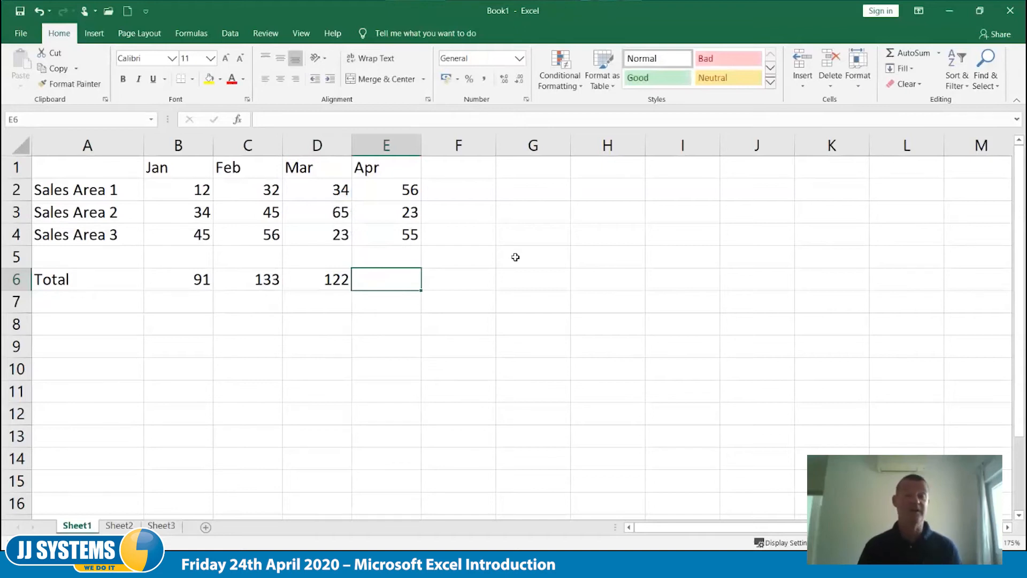
- Fill the January SUM formula from B6 across to E6 and check the copied formulas
{"action": "left_click", "coordinate": [183, 280]}
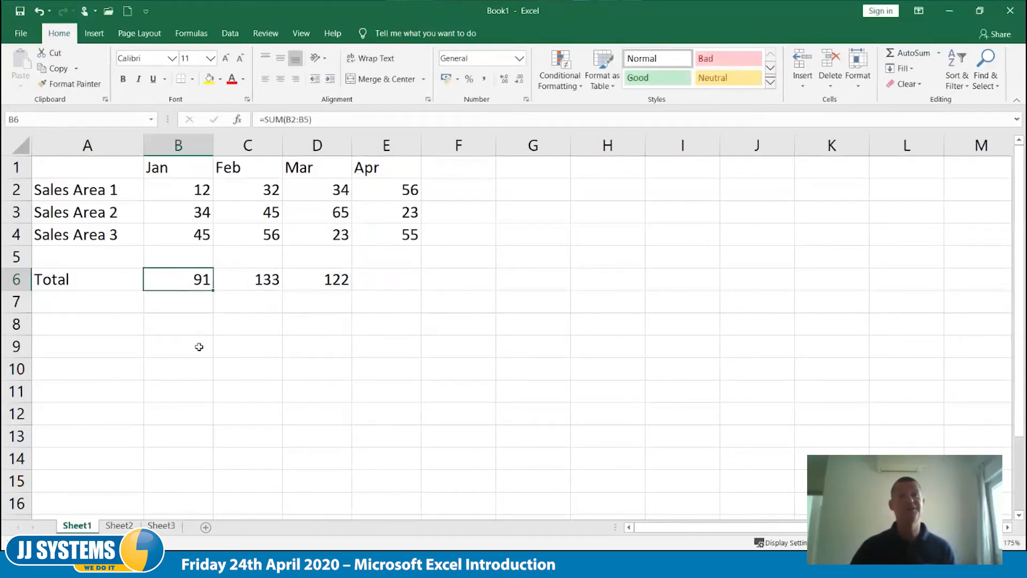
{"action": "left_click_drag", "start_coordinate": [215, 291], "coordinate": [407, 293]}
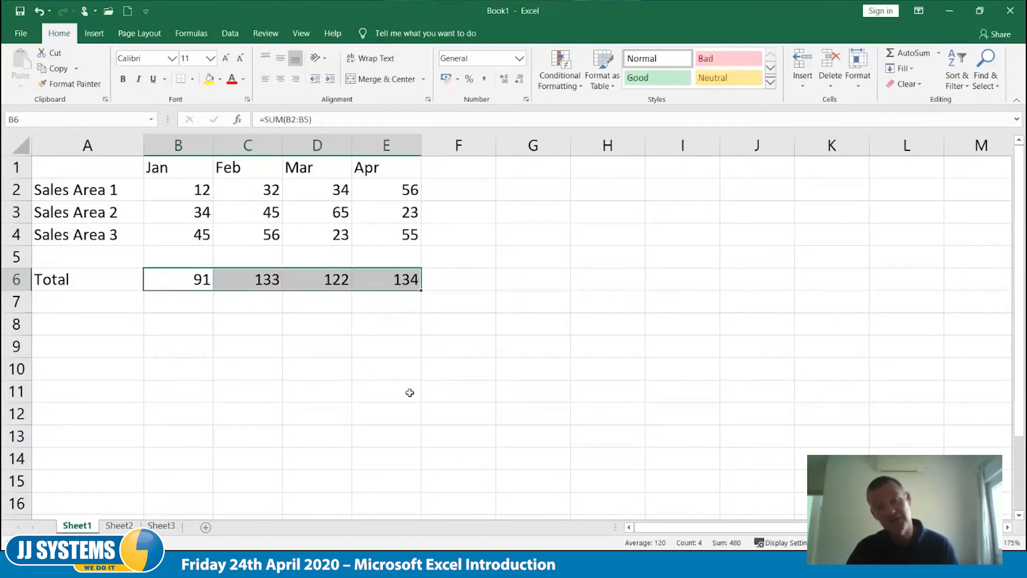
{"action": "left_click", "coordinate": [408, 395]}
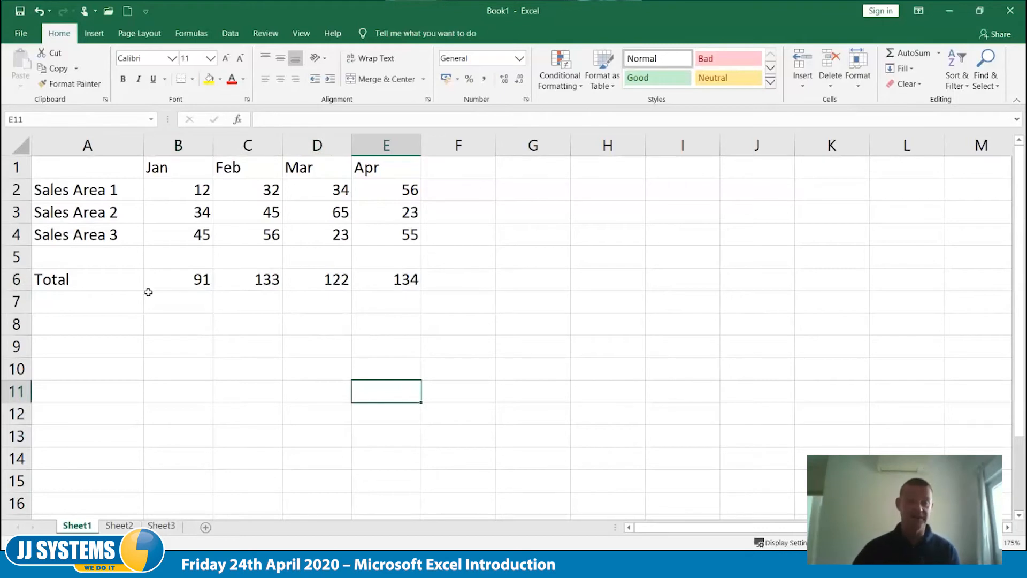
{"action": "left_click", "coordinate": [171, 274]}
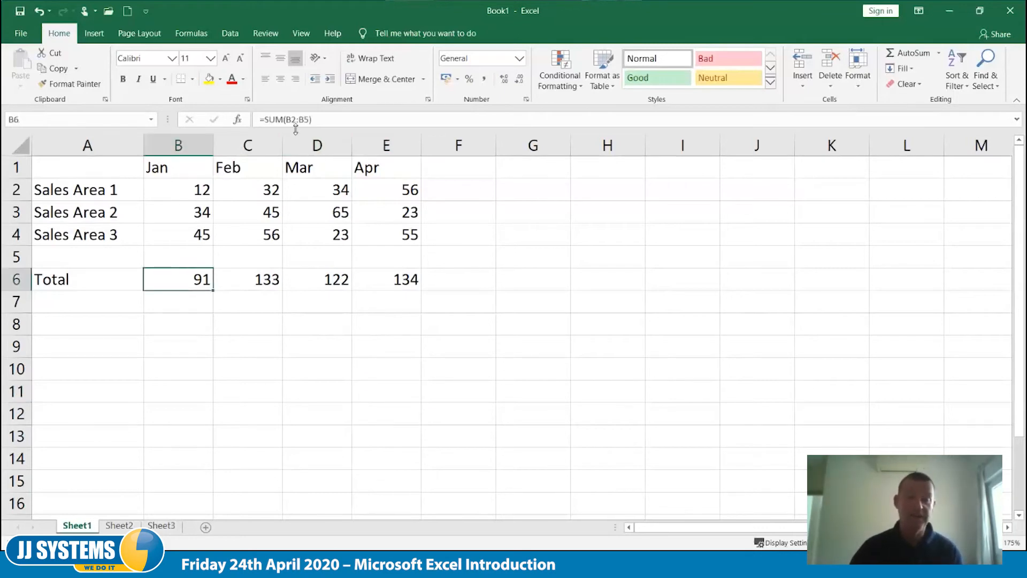
{"action": "left_click", "coordinate": [327, 279]}
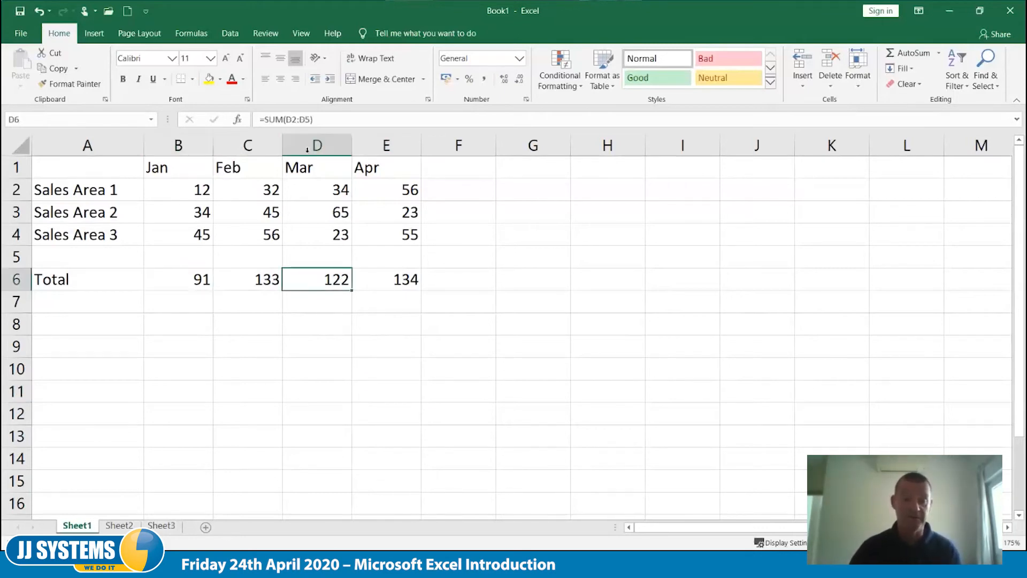
{"action": "left_click", "coordinate": [406, 280]}
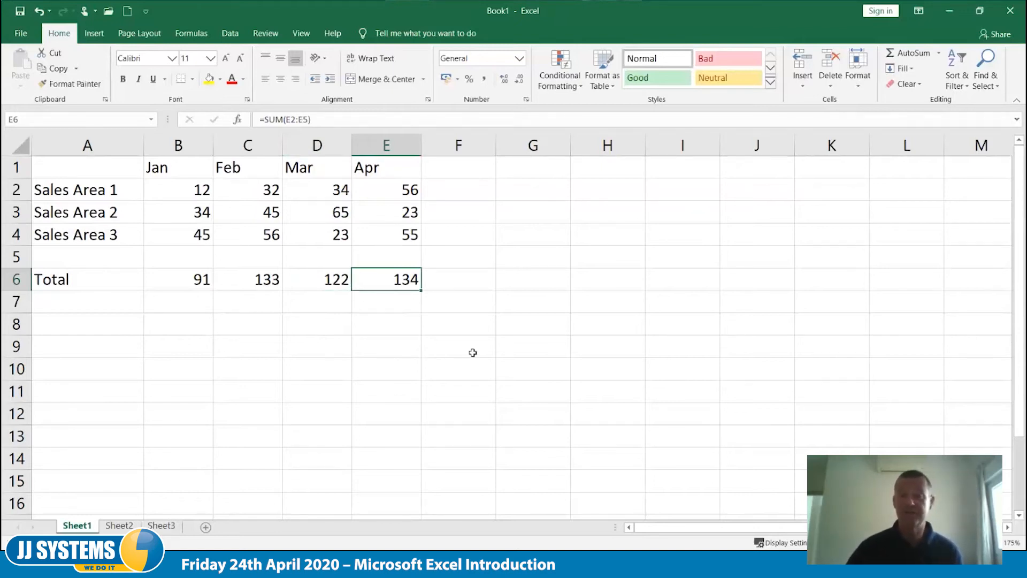
- Enter the headings Min, Max, Average and Count in G1 to J1
{"action": "left_click", "coordinate": [546, 178]}
{"action": "type", "text": "Min"}
{"action": "key", "text": "Tab"}
{"action": "type", "text": "Max"}
{"action": "key", "text": "Tab"}
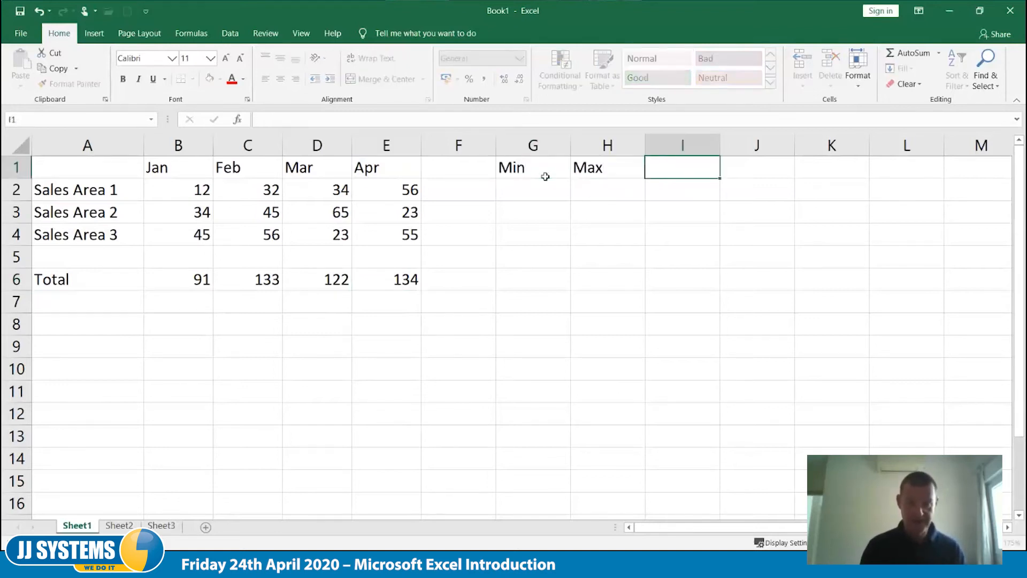
{"action": "type", "text": "Average"}
{"action": "key", "text": "Tab"}
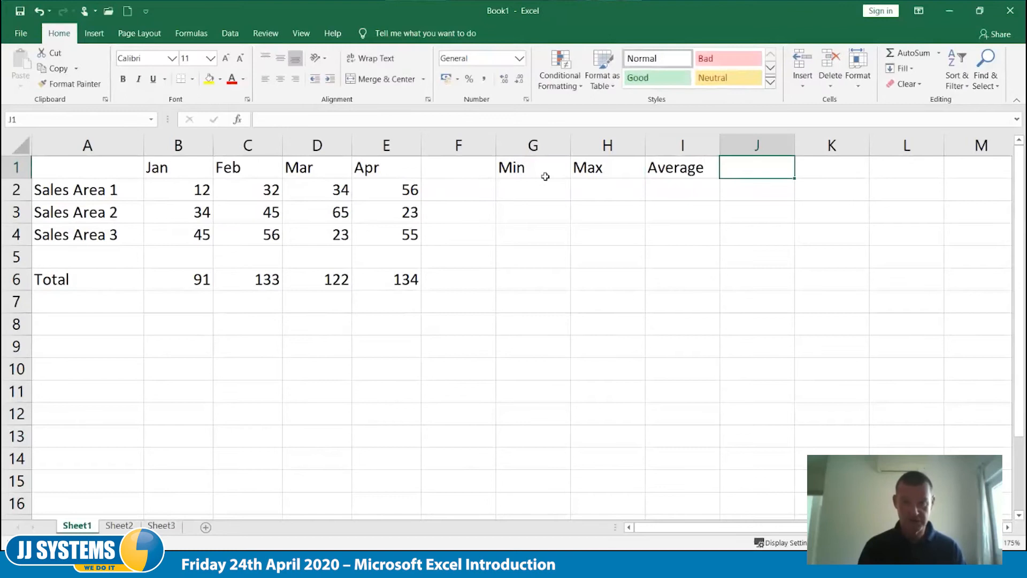
{"action": "type", "text": "Count"}
{"action": "key", "text": "Tab"}
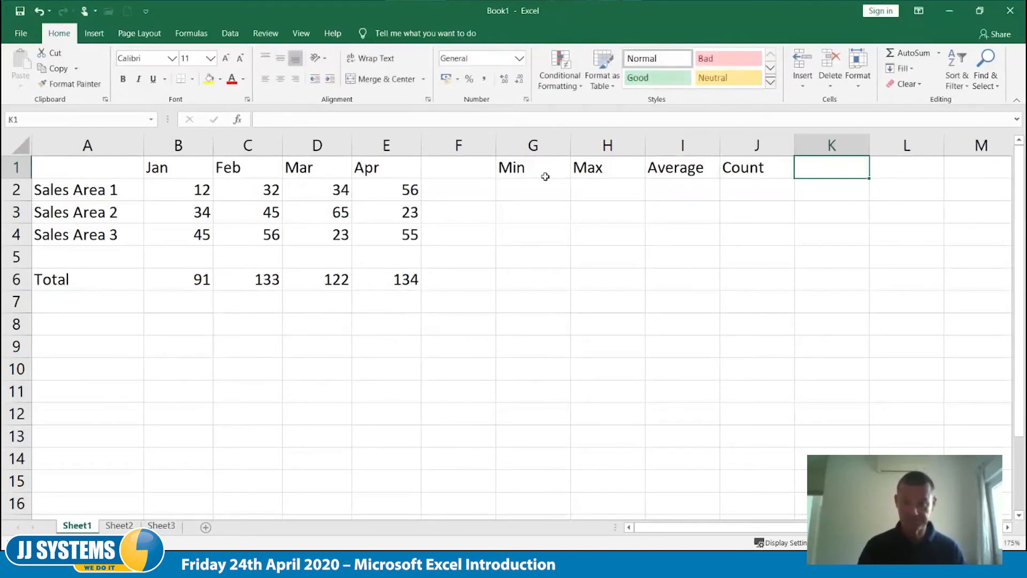
- Calculate the minimum for Sales Area 1 in G2 with a MIN formula over B2:F2
{"action": "left_click", "coordinate": [543, 189]}
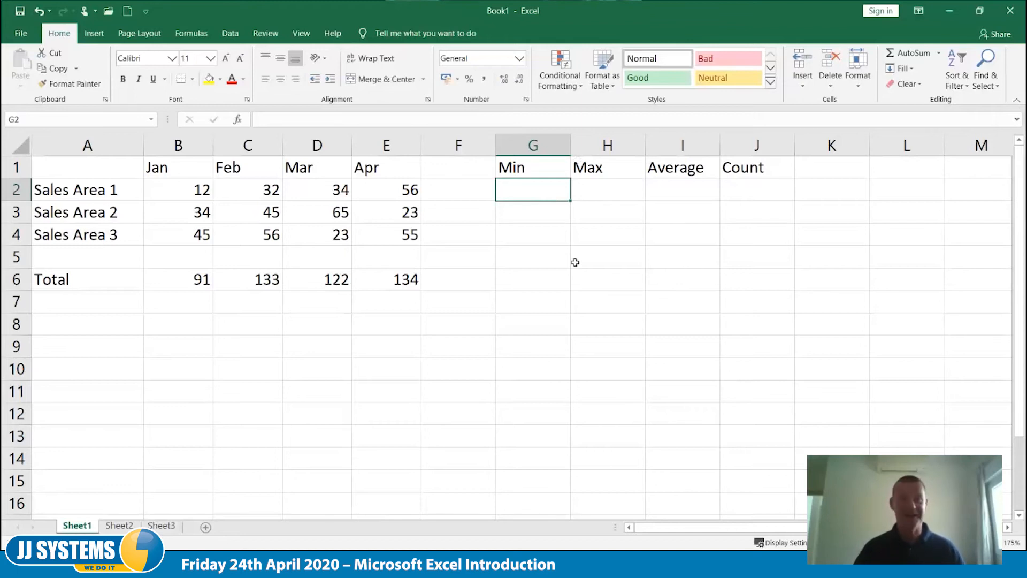
{"action": "type", "text": "=min("}
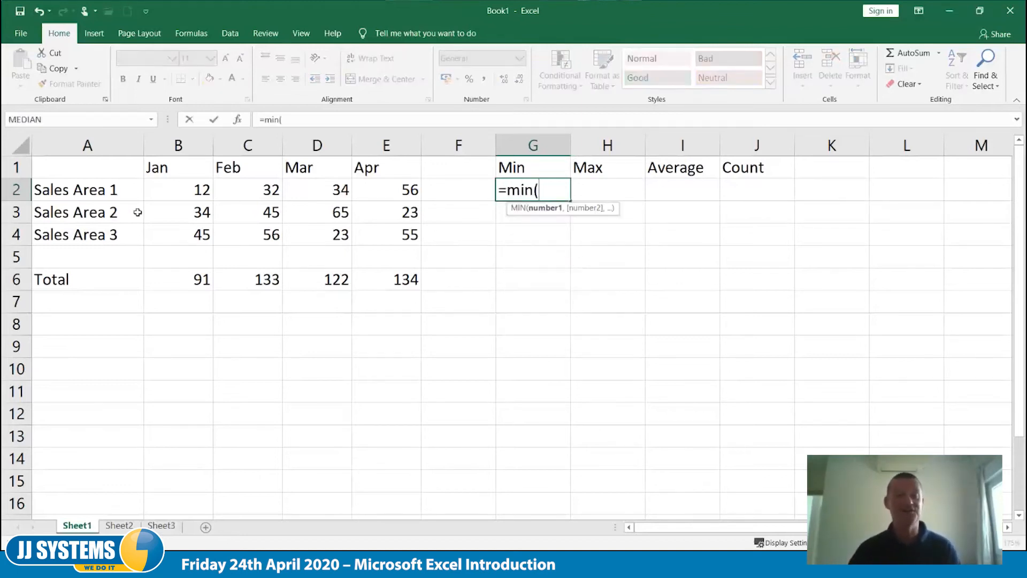
{"action": "left_click_drag", "start_coordinate": [166, 190], "coordinate": [465, 191]}
{"action": "type", "text": ")"}
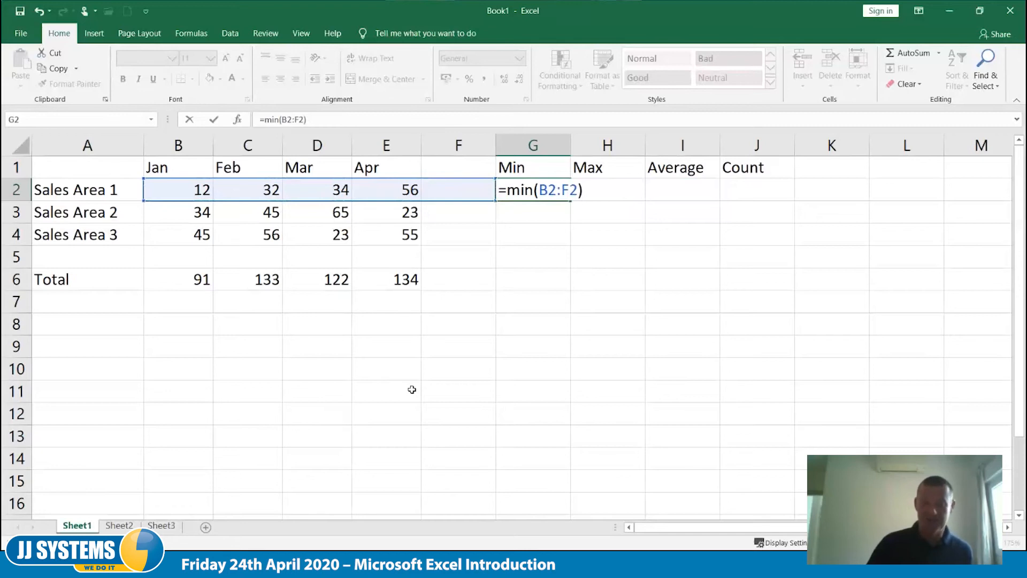
{"action": "key", "text": "Tab"}
- Test the minimum formula by setting Sales Area 1's April figure to 5, and undo that change
{"action": "key", "text": "Left"}
{"action": "key", "text": "Left"}
{"action": "key", "text": "Left"}
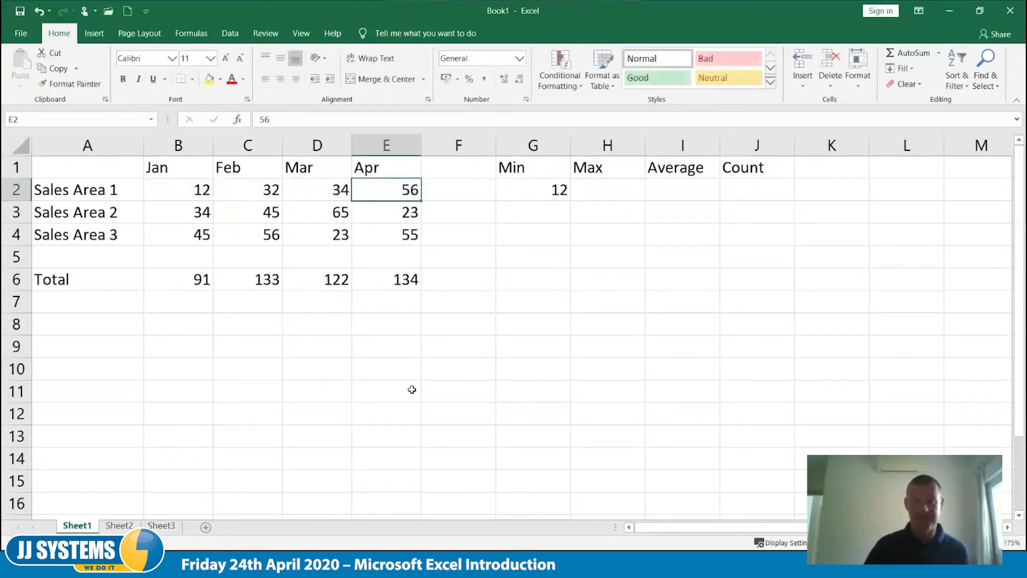
{"action": "type", "text": "5"}
{"action": "key", "text": "Tab"}
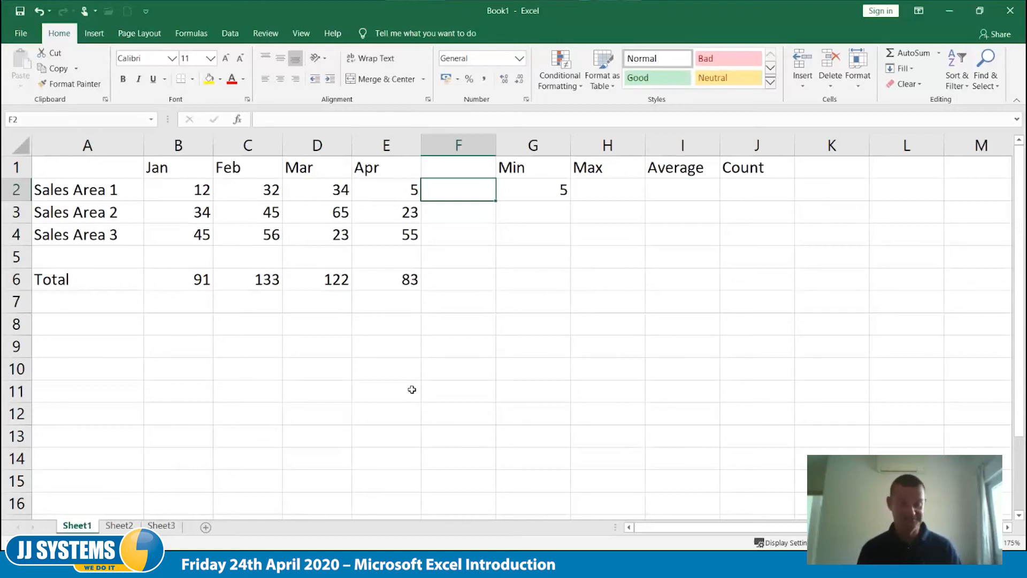
{"action": "key", "text": "ctrl+z"}
- Calculate the maximum for Sales Area 1 in H2 with a MAX formula over B2:F2
{"action": "key", "text": "Right"}
{"action": "key", "text": "Right"}
{"action": "key", "text": "Right"}
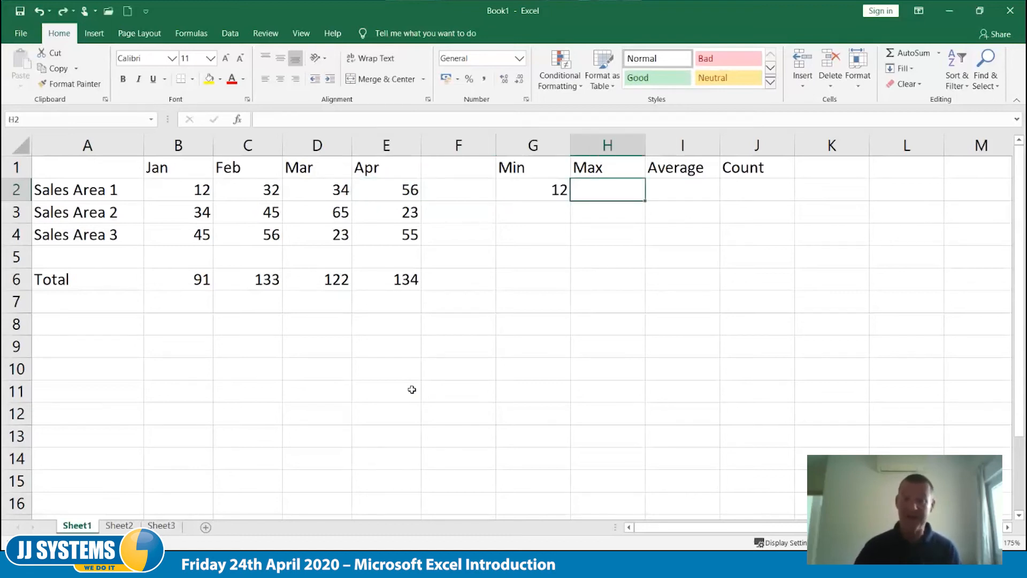
{"action": "type", "text": "=max("}
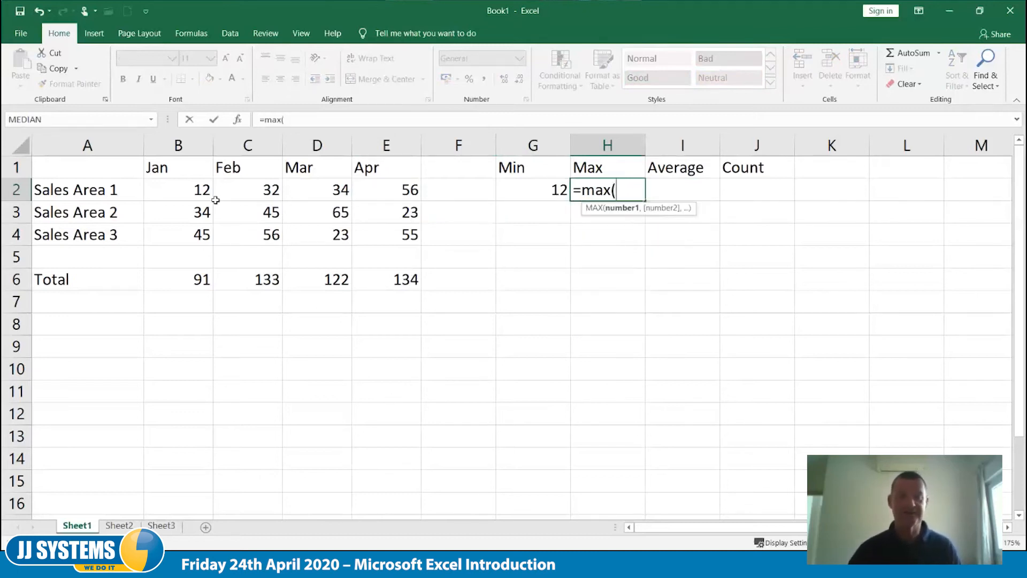
{"action": "left_click_drag", "start_coordinate": [196, 190], "coordinate": [470, 193]}
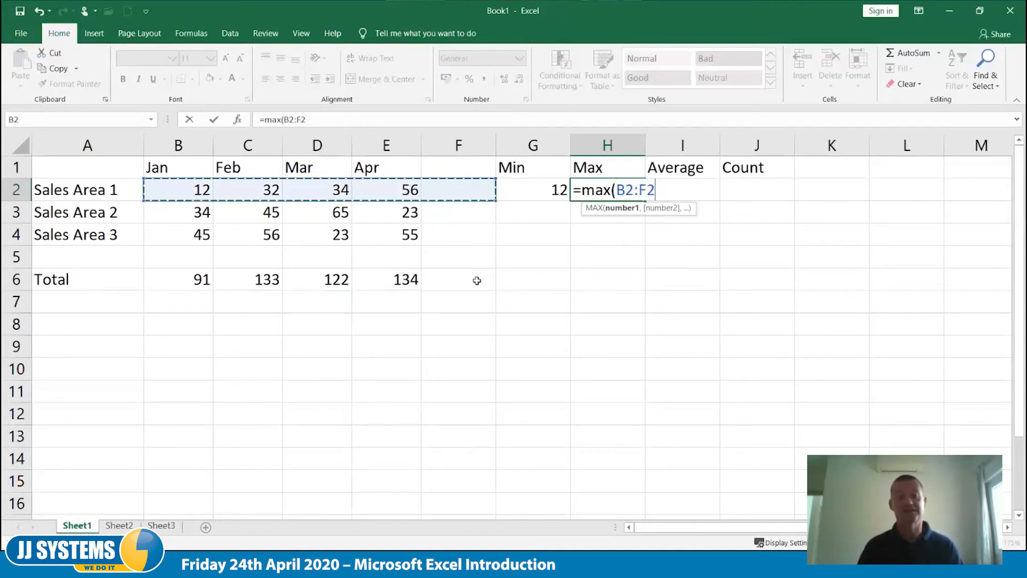
{"action": "type", "text": ")"}
{"action": "key", "text": "Return"}
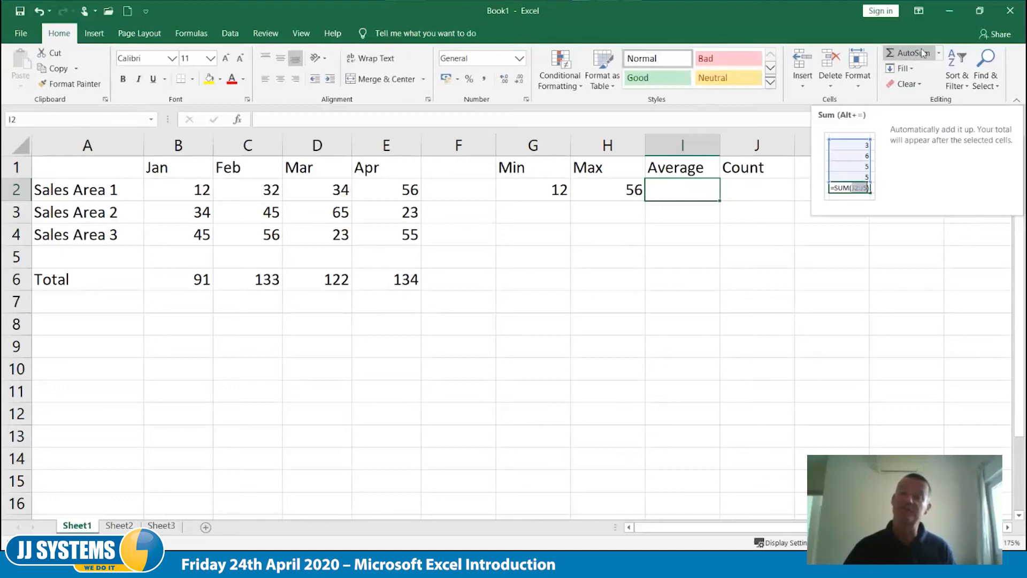
- Insert the AutoSum Average function in I2 for Sales Area 1, using the range B2:F2
{"action": "left_click", "coordinate": [939, 53]}
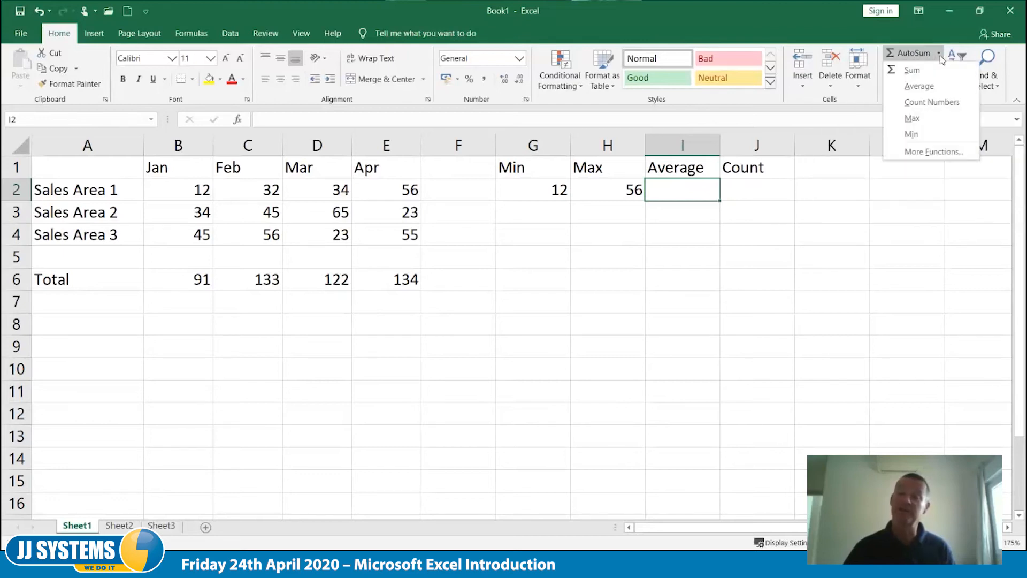
{"action": "left_click", "coordinate": [939, 86]}
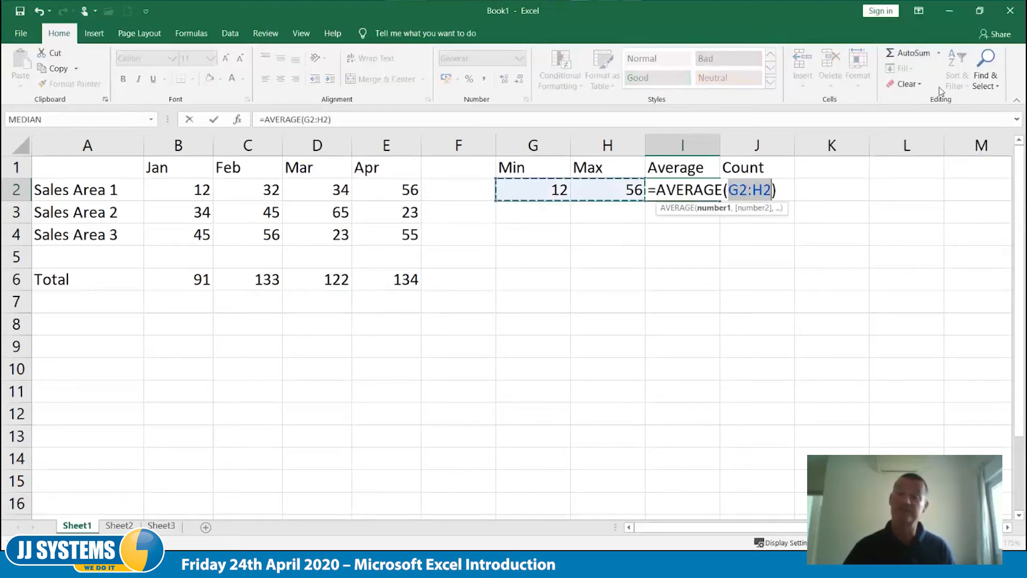
{"action": "left_click_drag", "start_coordinate": [166, 190], "coordinate": [482, 190]}
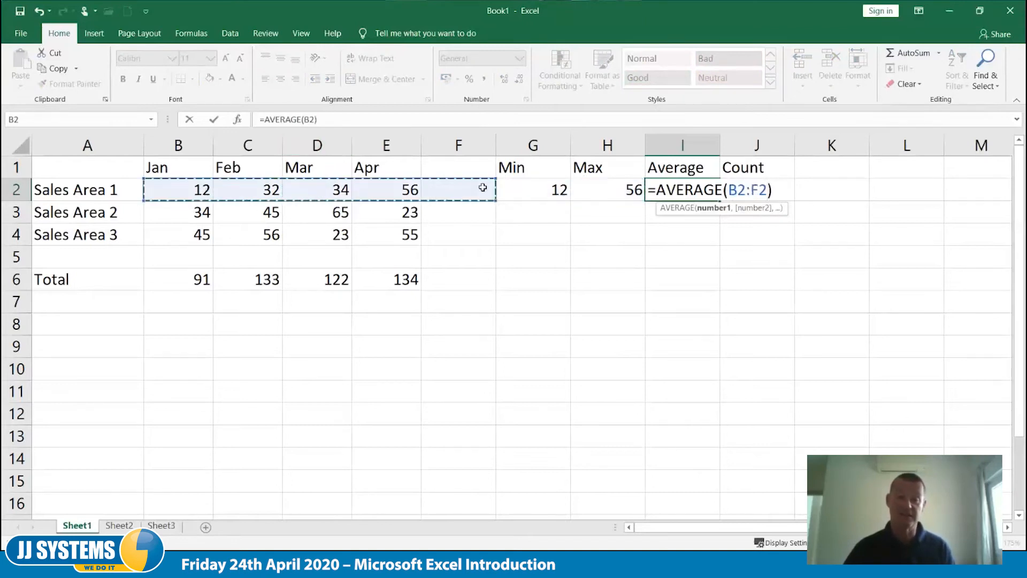
{"action": "key", "text": "Tab"}
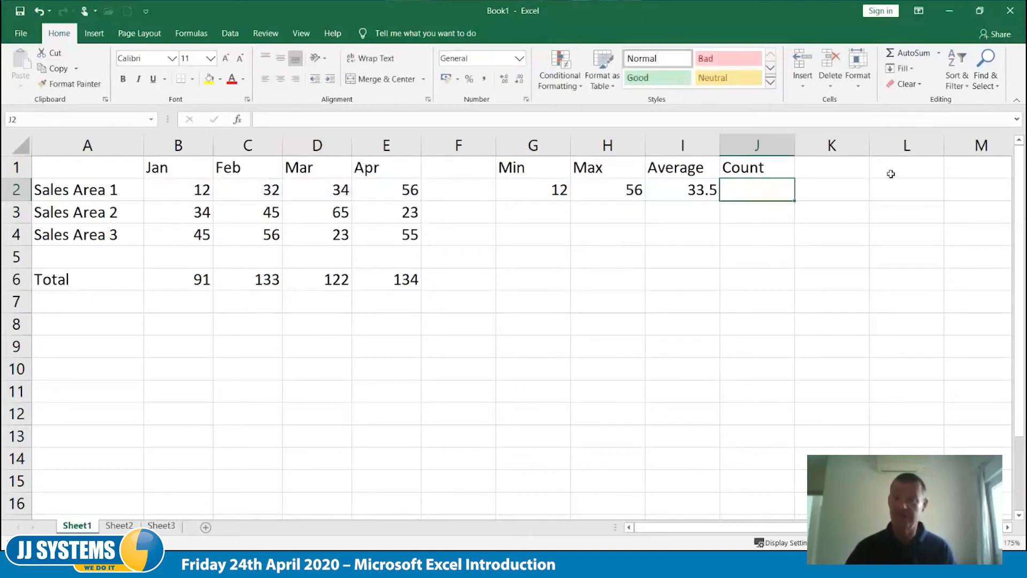
- Insert the AutoSum Count Numbers function in J2 for Sales Area 1, using the range B2:F2
{"action": "left_click", "coordinate": [939, 53]}
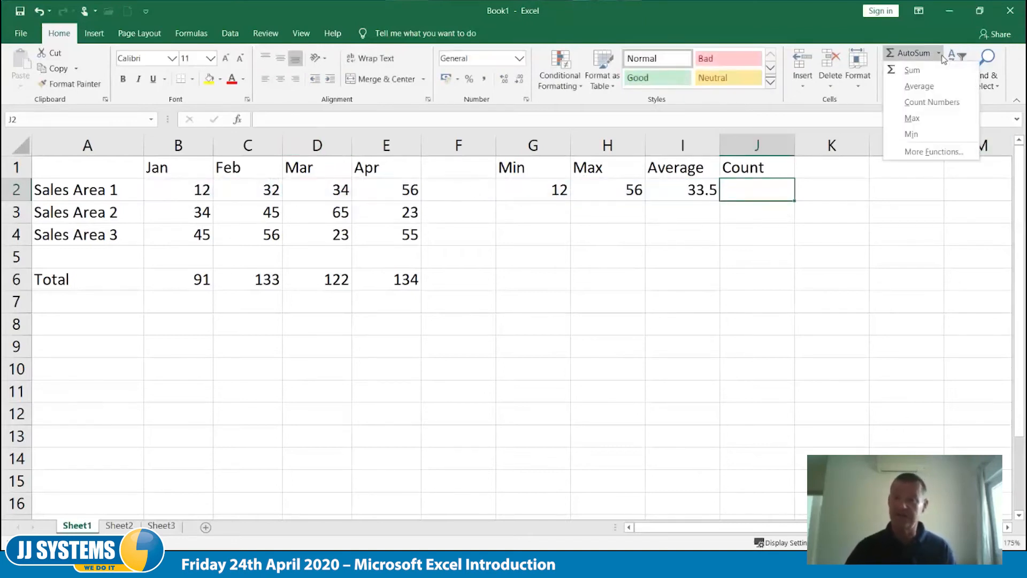
{"action": "left_click", "coordinate": [930, 103]}
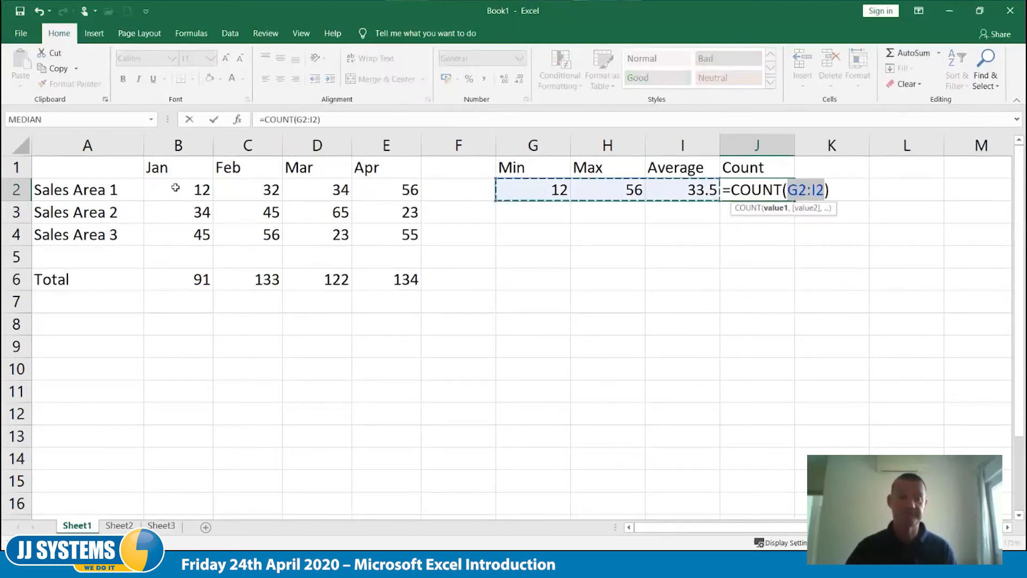
{"action": "left_click_drag", "start_coordinate": [177, 189], "coordinate": [481, 190]}
{"action": "key", "text": "Tab"}
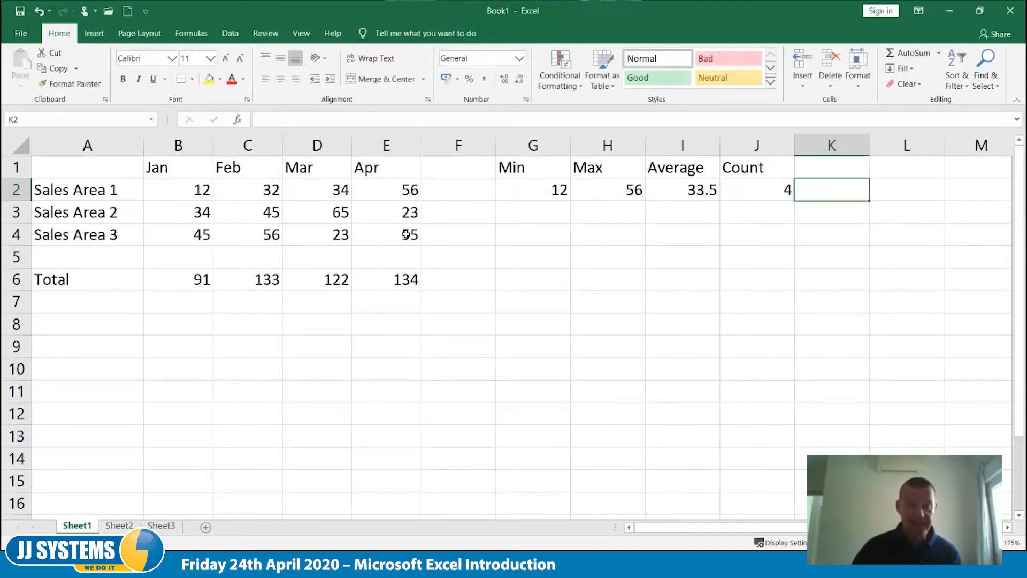
- Clear Sales Area 3's April figure in E4
{"action": "left_click_drag", "start_coordinate": [407, 235], "coordinate": [460, 257]}
{"action": "left_click", "coordinate": [408, 236]}
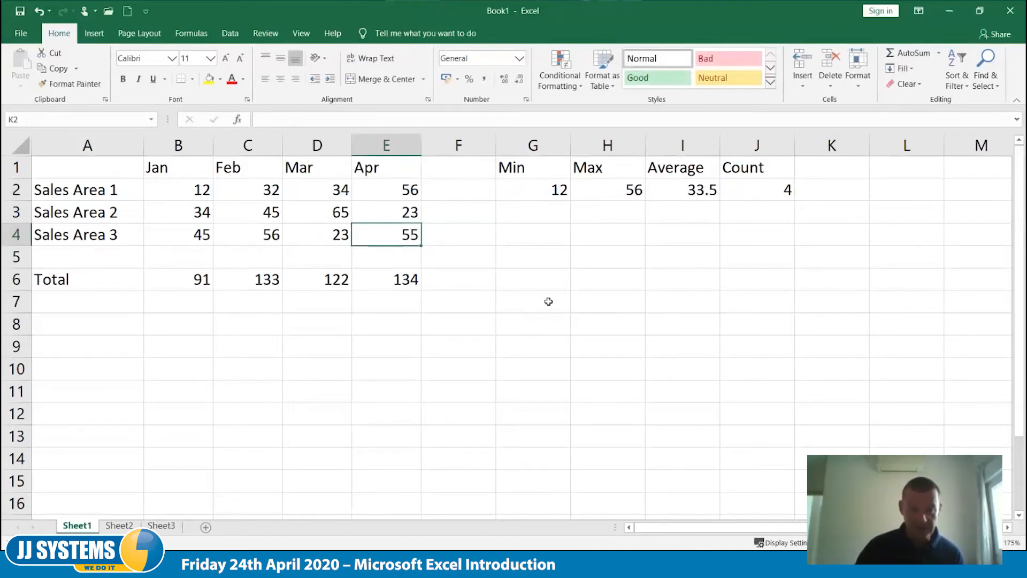
{"action": "key", "text": "Delete"}
- Fill the Min, Max, Average and Count formulas in G2:J2 down through row 4 for the other sales areas
{"action": "left_click", "coordinate": [562, 209]}
{"action": "left_click_drag", "start_coordinate": [555, 191], "coordinate": [792, 242]}
{"action": "left_click", "coordinate": [652, 385]}
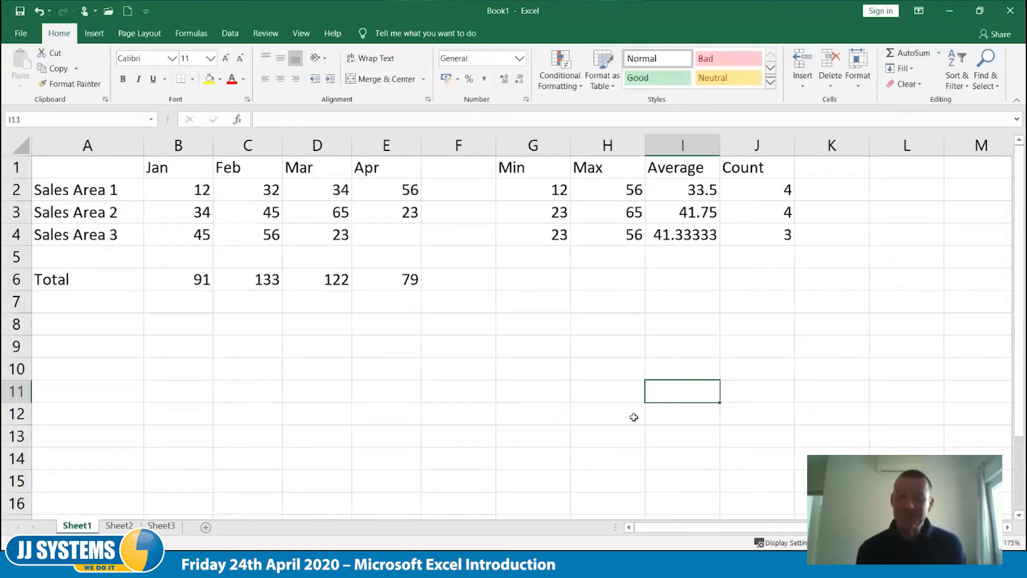
- Fill the Sales Area 3 formulas in G4:J4 down through row 6, and check the Average cell of the empty row
{"action": "left_click", "coordinate": [554, 240]}
{"action": "left_click", "coordinate": [760, 228], "text": "shift"}
{"action": "left_click_drag", "start_coordinate": [794, 245], "coordinate": [794, 290]}
{"action": "left_click", "coordinate": [700, 342]}
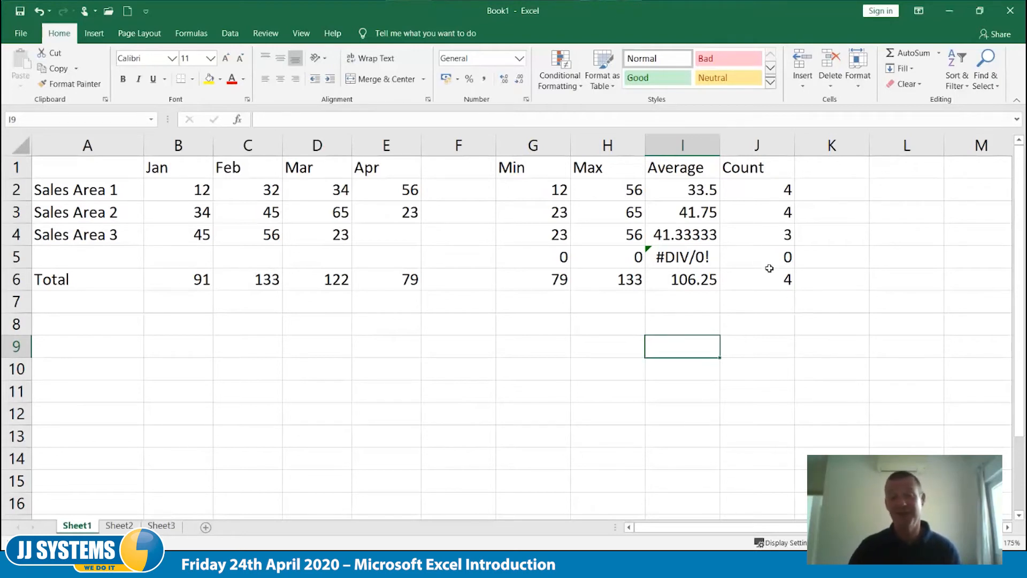
{"action": "left_click", "coordinate": [692, 262]}
{"action": "left_click", "coordinate": [629, 363]}
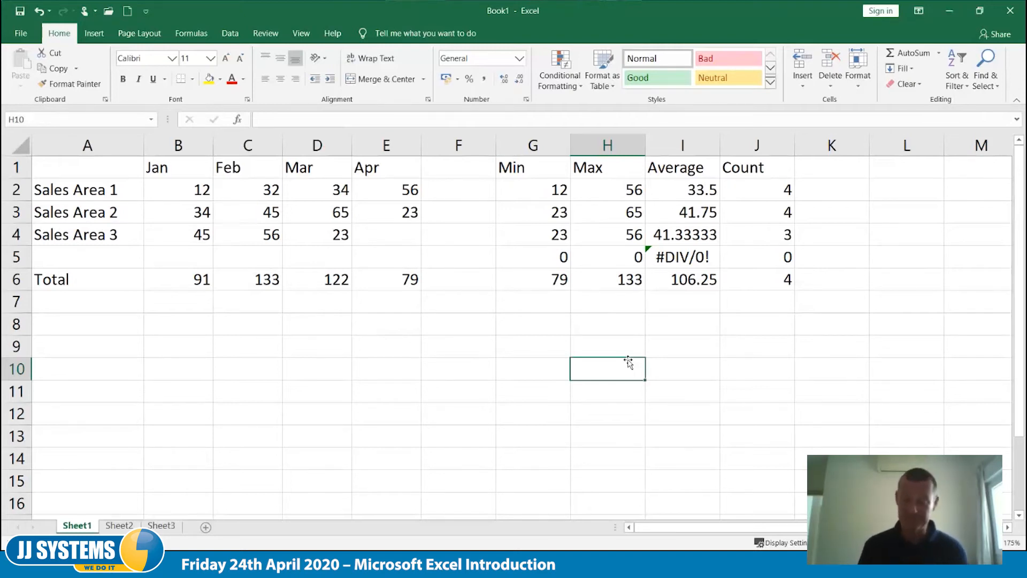
- Clear the Min, Max, Average and Count formulas from the Total row, cells G6:J6
{"action": "left_click_drag", "start_coordinate": [557, 282], "coordinate": [741, 279]}
{"action": "key", "text": "Delete"}
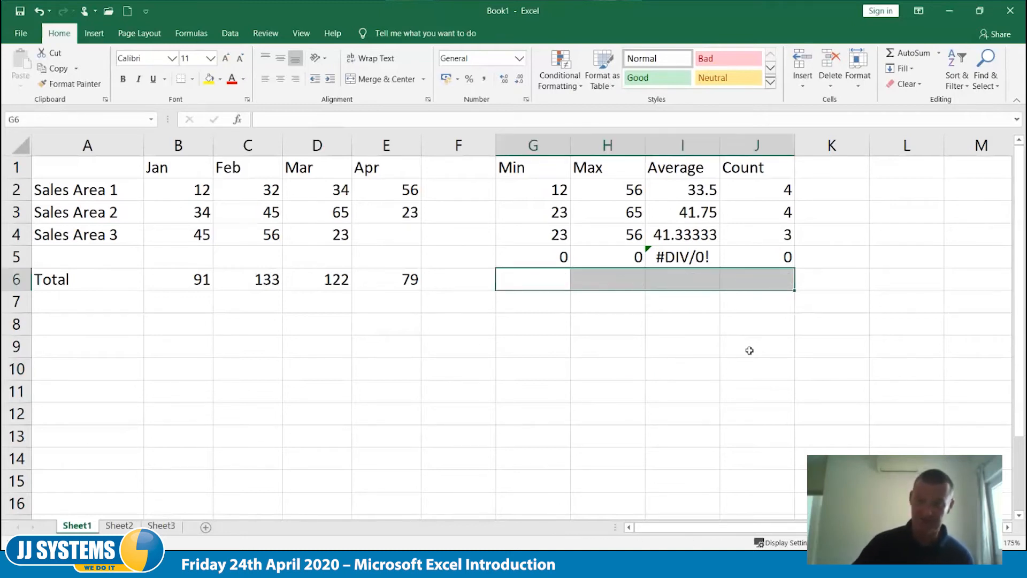
{"action": "left_click", "coordinate": [522, 317]}
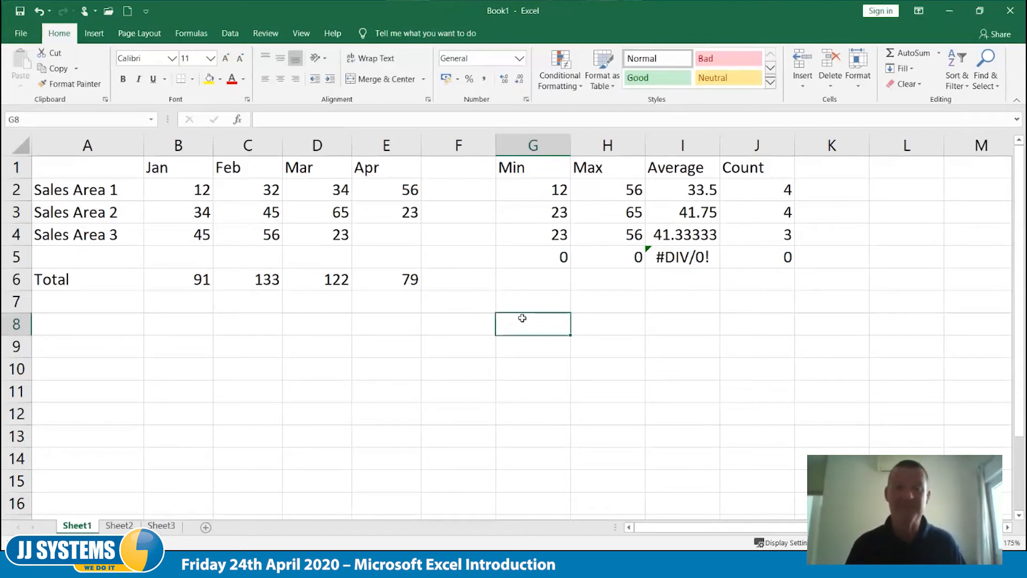
- Wrap the average formula in I5 in IFERROR with "N/A" as the error value: =IFERROR(AVERAGE(B5:F5),"N/A")
{"action": "left_click", "coordinate": [659, 260]}
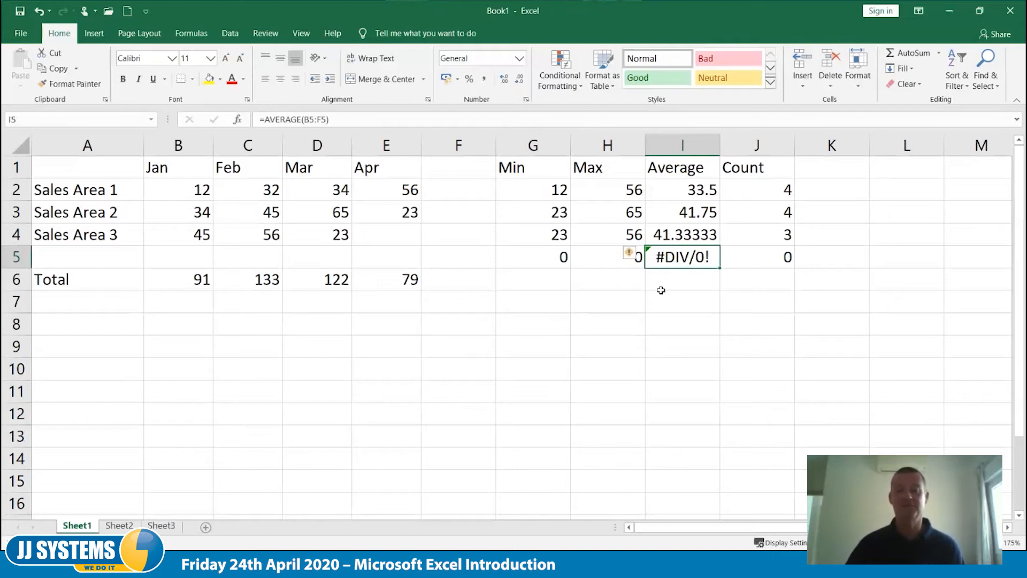
{"action": "left_click", "coordinate": [684, 365]}
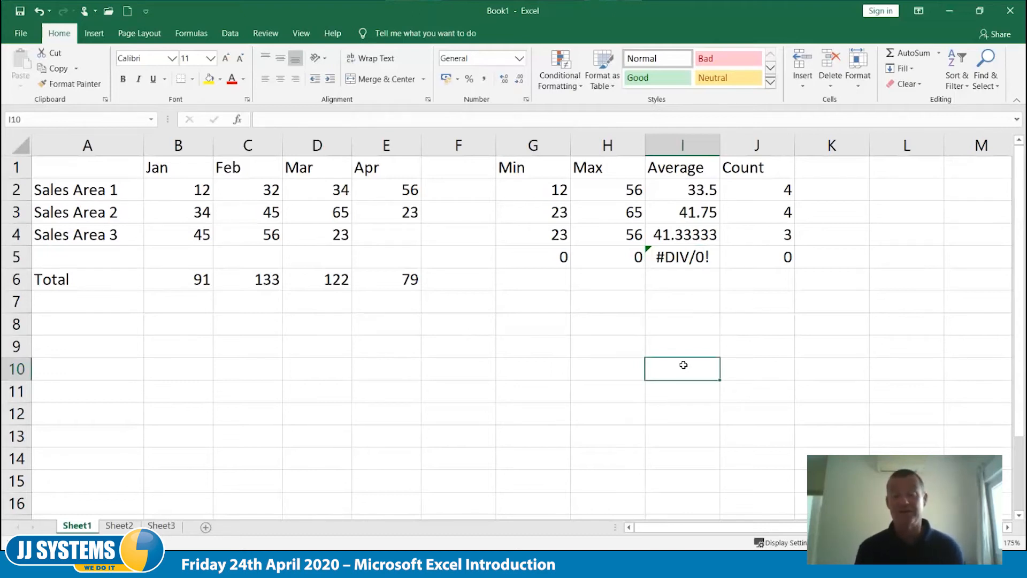
{"action": "key", "text": "Up"}
{"action": "key", "text": "Up"}
{"action": "key", "text": "Up"}
{"action": "key", "text": "Up"}
{"action": "key", "text": "Up"}
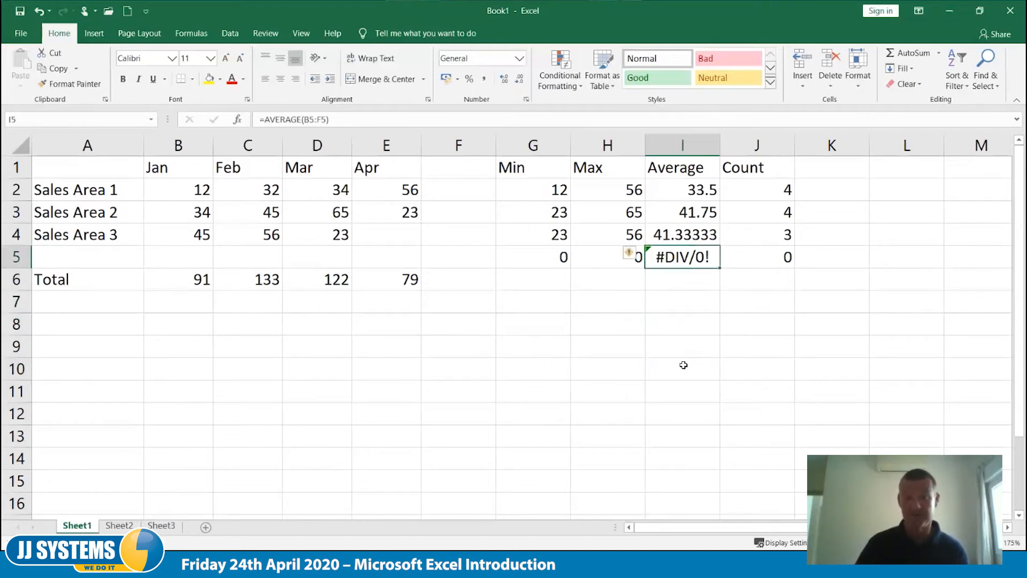
{"action": "key", "text": "F2"}
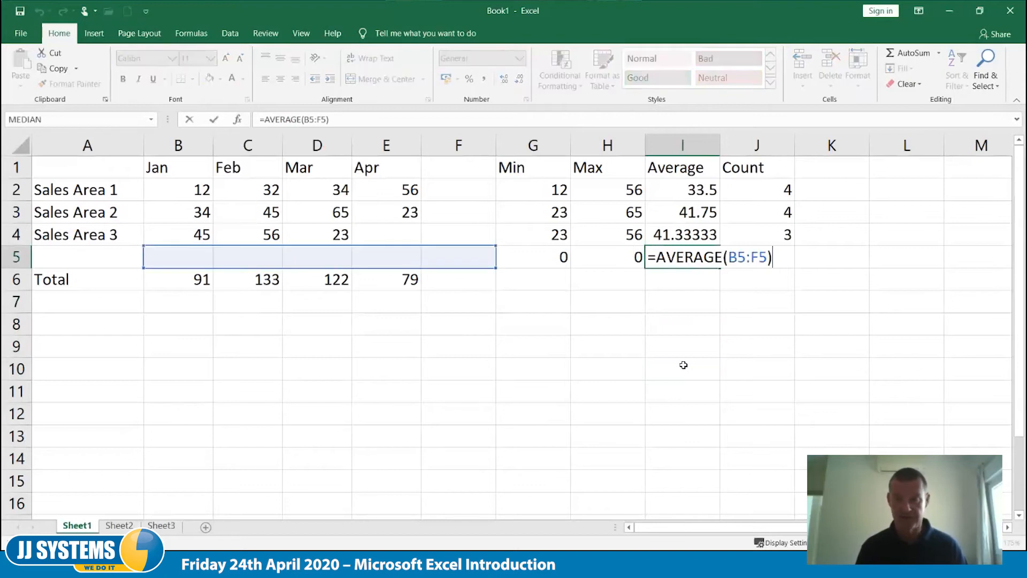
{"action": "key", "text": "Home"}
{"action": "key", "text": "Right"}
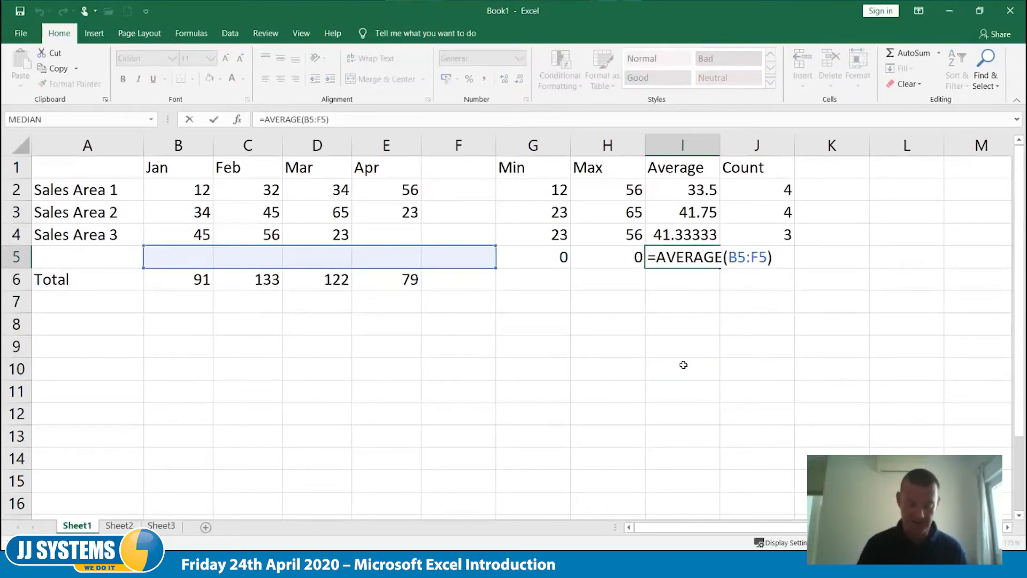
{"action": "type", "text": "iferror"}
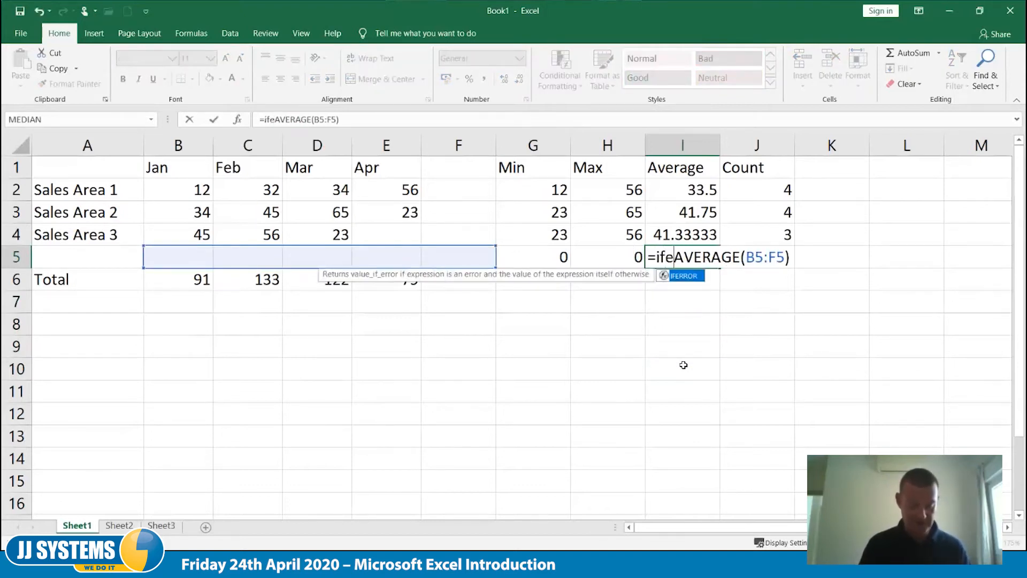
{"action": "type", "text": "("}
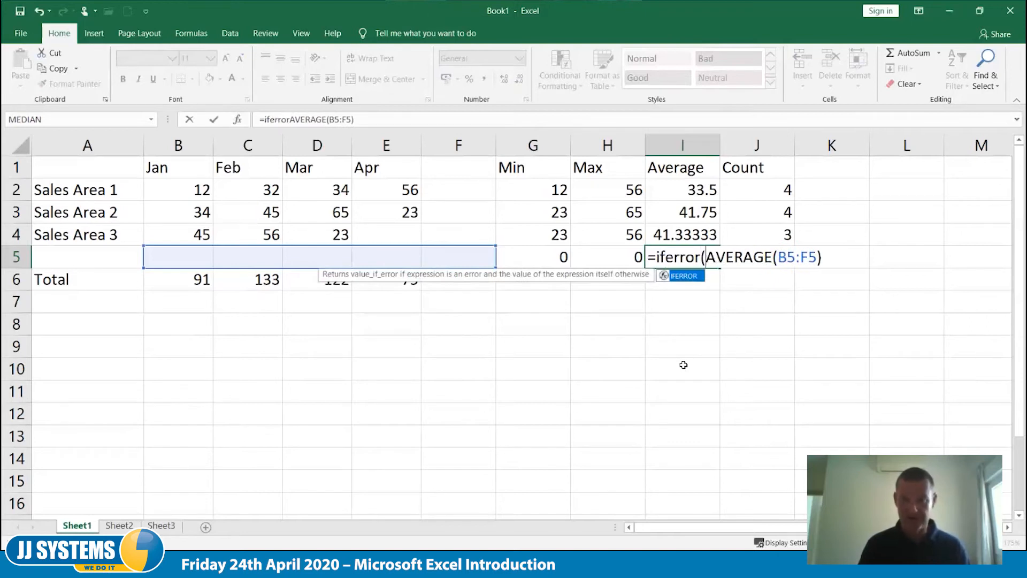
{"action": "key", "text": "End"}
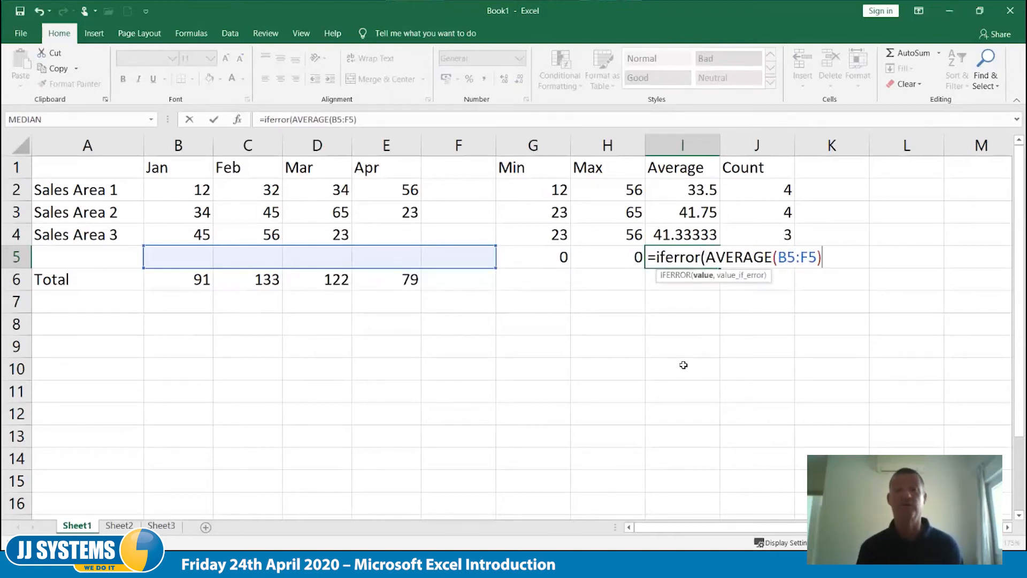
{"action": "type", "text": ","}
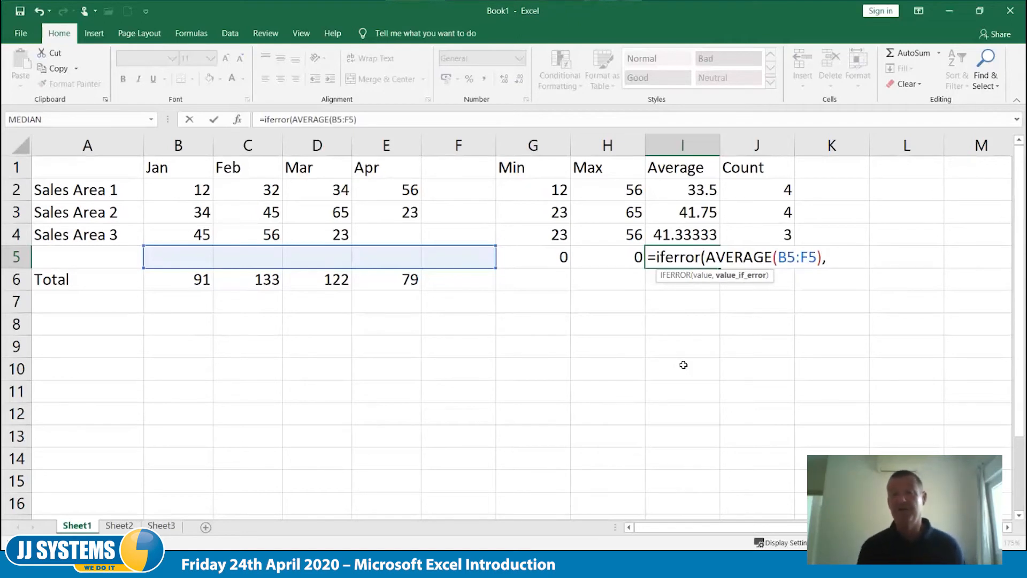
{"action": "type", "text": "\"\""}
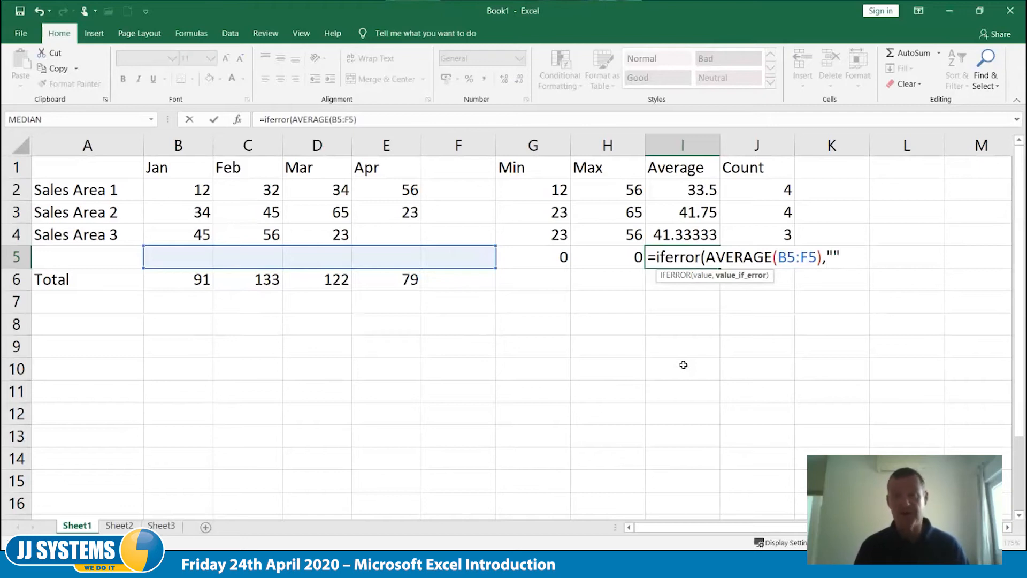
{"action": "key", "text": "BackSpace"}
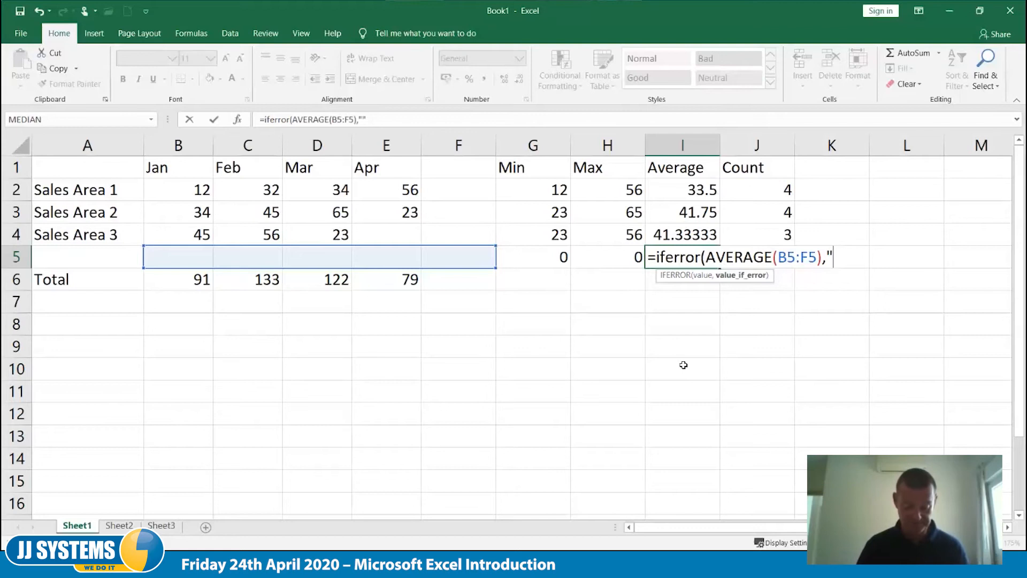
{"action": "type", "text": "N/A\")"}
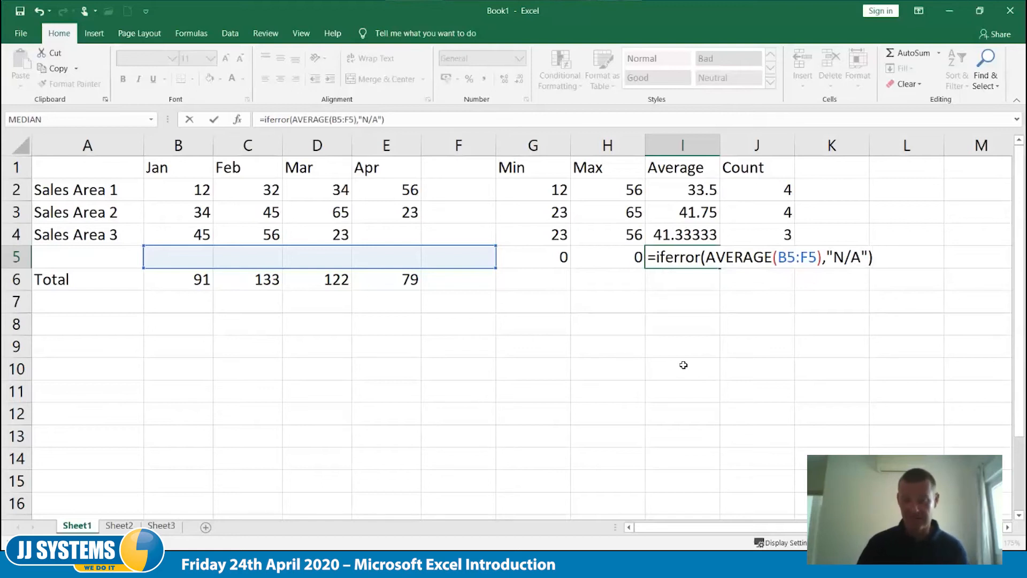
{"action": "key", "text": "Tab"}
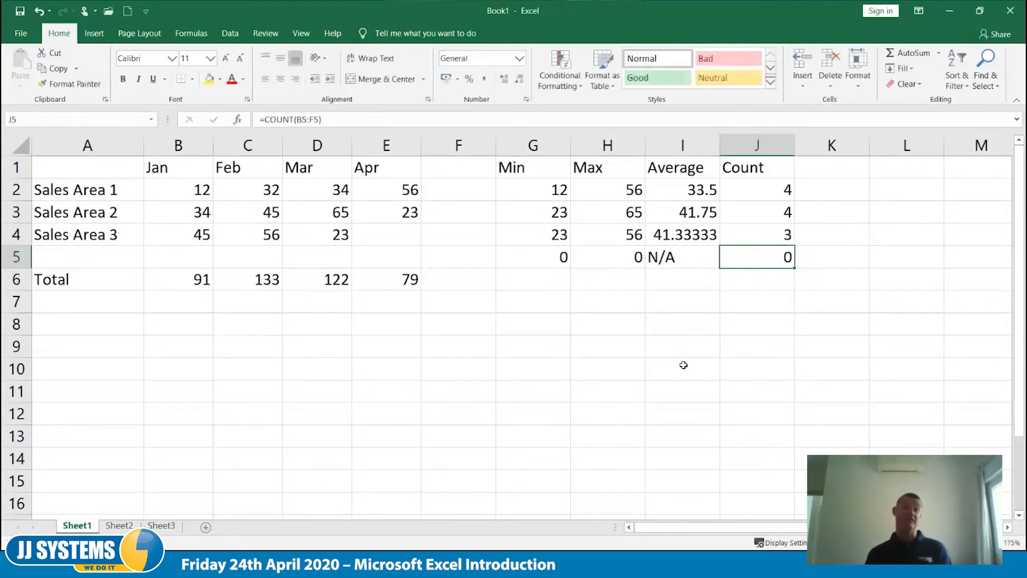
- Change the IFERROR error value in I5 to empty text, giving =IFERROR(AVERAGE(B5:F5),"")
{"action": "key", "text": "Left"}
{"action": "key", "text": "F2"}
{"action": "key", "text": "Left"}
{"action": "key", "text": "Left"}
{"action": "key", "text": "Left"}
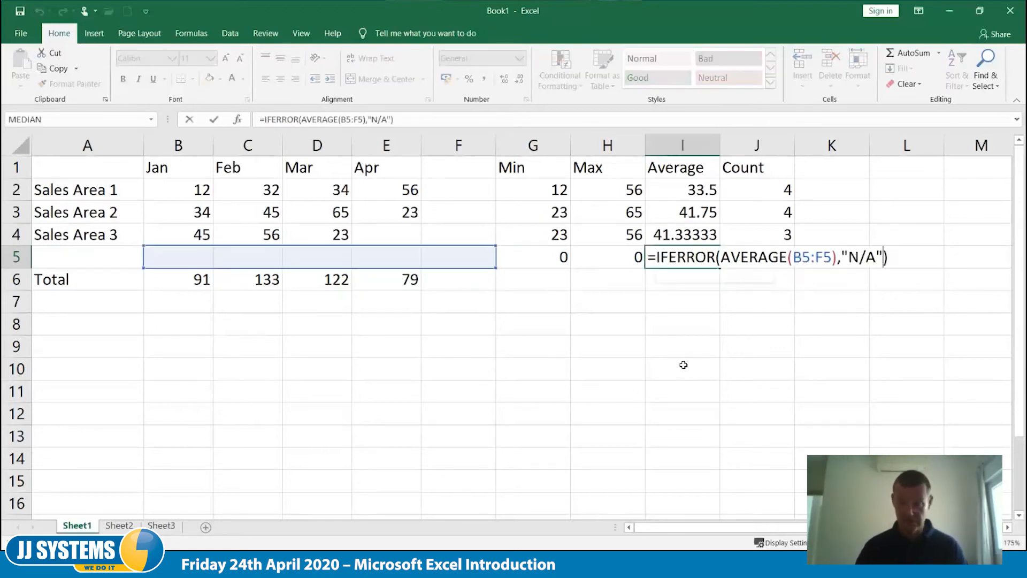
{"action": "key", "text": "Right"}
{"action": "key", "text": "BackSpace"}
{"action": "key", "text": "BackSpace"}
{"action": "key", "text": "BackSpace"}
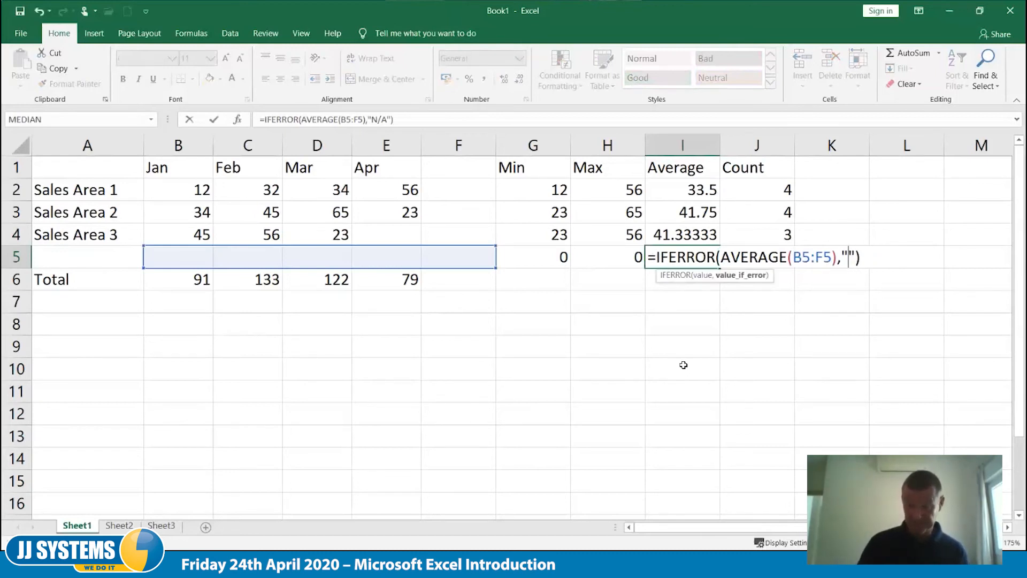
{"action": "key", "text": "Tab"}
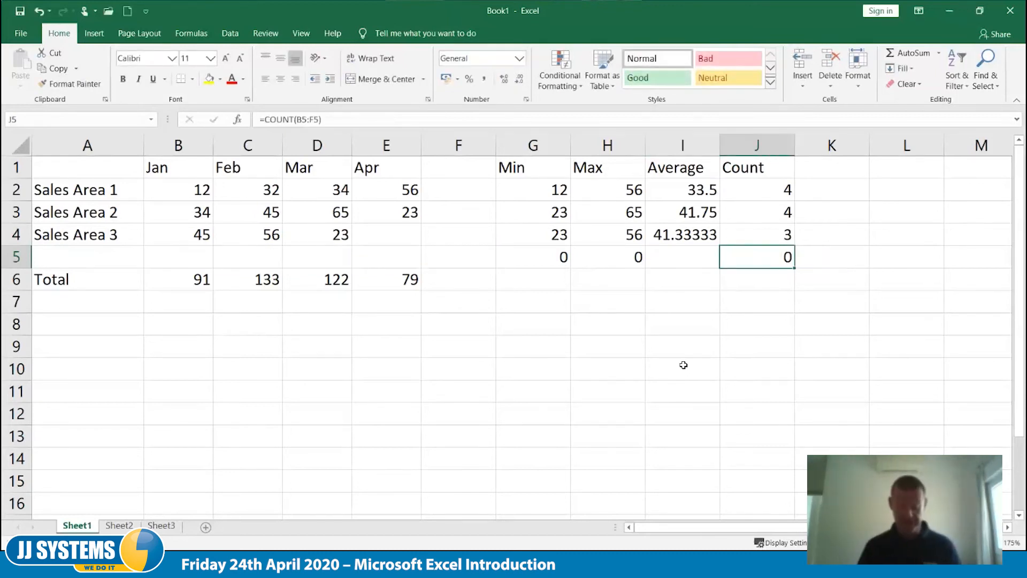
- Strip the IFERROR wrapper from the formula in I5, leaving =AVERAGE(B5:F5)
{"action": "key", "text": "F2"}
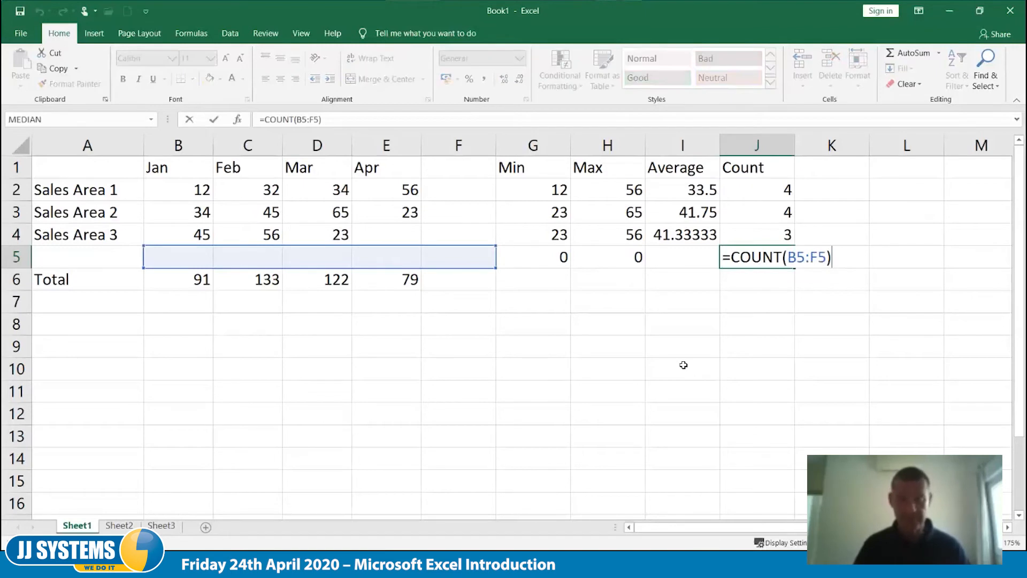
{"action": "key", "text": "shift+Tab"}
{"action": "key", "text": "F2"}
{"action": "key", "text": "BackSpace"}
{"action": "key", "text": "BackSpace"}
{"action": "key", "text": "BackSpace"}
{"action": "key", "text": "Left"}
{"action": "key", "text": "Left"}
{"action": "key", "text": "Left"}
{"action": "key", "text": "Left"}
{"action": "key", "text": "Left"}
{"action": "key", "text": "Left"}
{"action": "key", "text": "Left"}
{"action": "key", "text": "Left"}
{"action": "key", "text": "Left"}
{"action": "key", "text": "Left"}
{"action": "key", "text": "Left"}
{"action": "key", "text": "Left"}
{"action": "key", "text": "Left"}
{"action": "key", "text": "Left"}
{"action": "key", "text": "Left"}
{"action": "key", "text": "Left"}
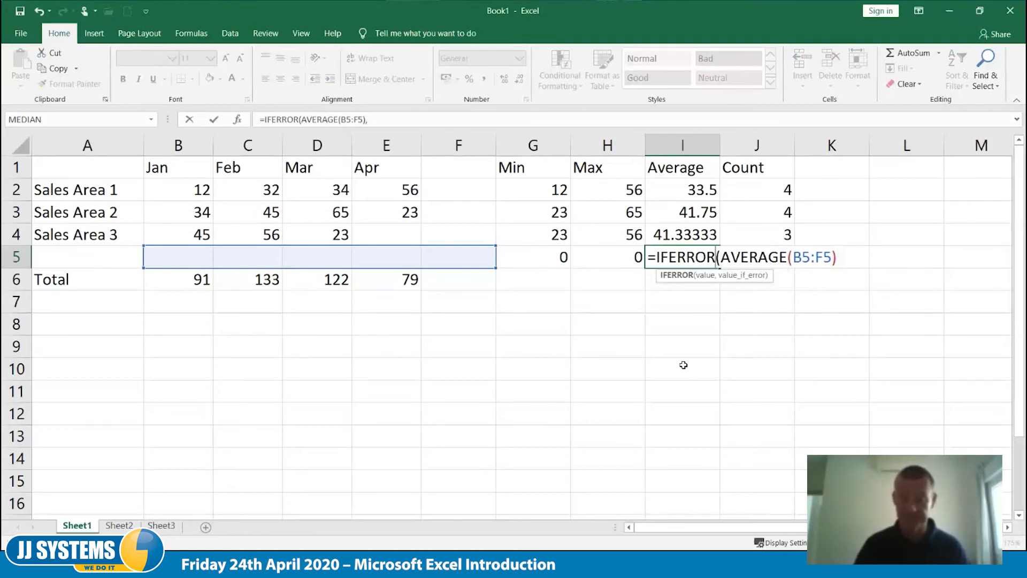
{"action": "key", "text": "BackSpace"}
{"action": "key", "text": "BackSpace"}
{"action": "key", "text": "BackSpace"}
{"action": "key", "text": "BackSpace"}
{"action": "key", "text": "BackSpace"}
{"action": "key", "text": "BackSpace"}
{"action": "key", "text": "BackSpace"}
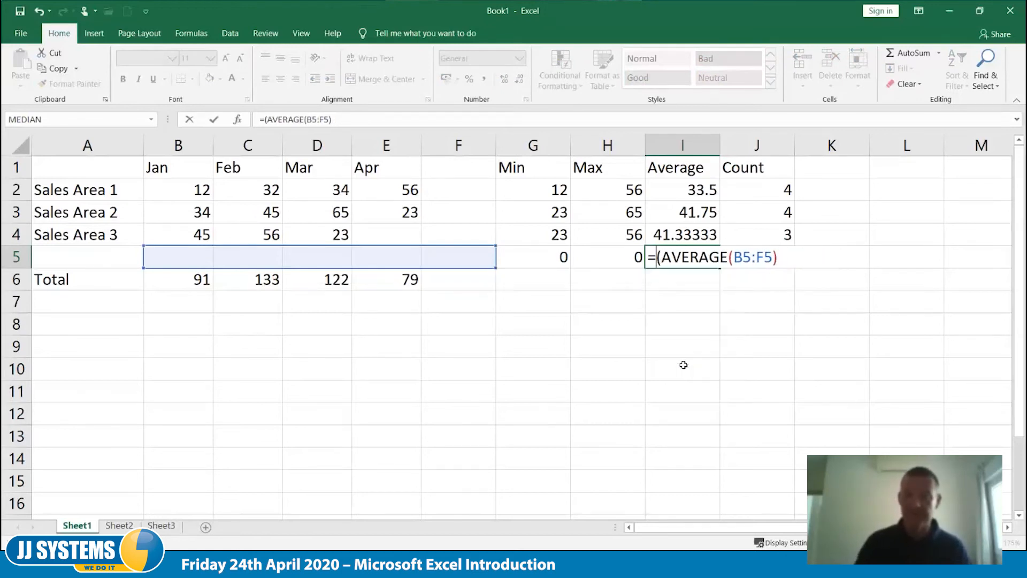
{"action": "key", "text": "Delete"}
{"action": "key", "text": "Tab"}
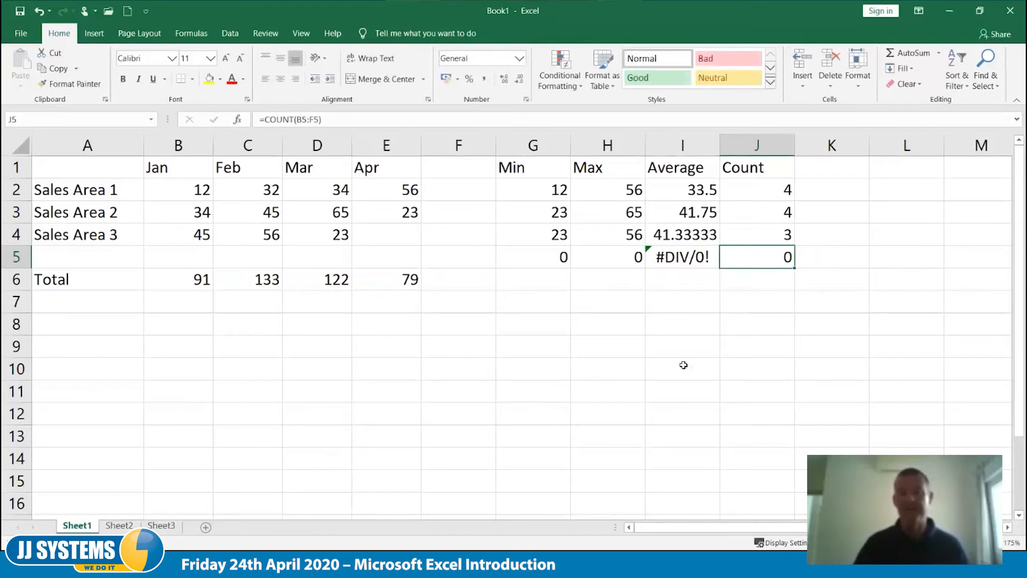
{"action": "key", "text": "Left"}
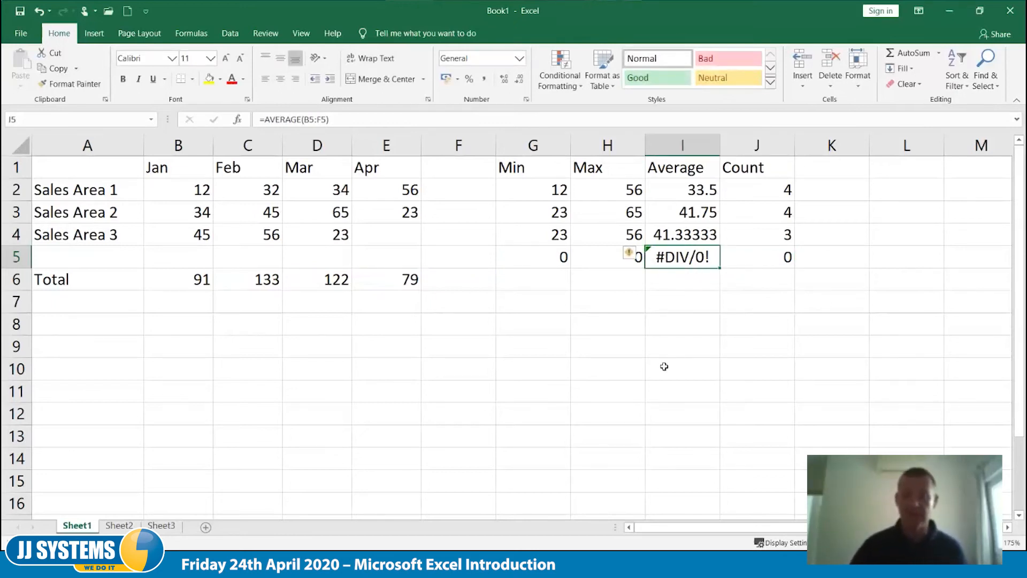
- Enter 0 in B5, the January cell of the blank row, to test the average formula
{"action": "left_click", "coordinate": [192, 258]}
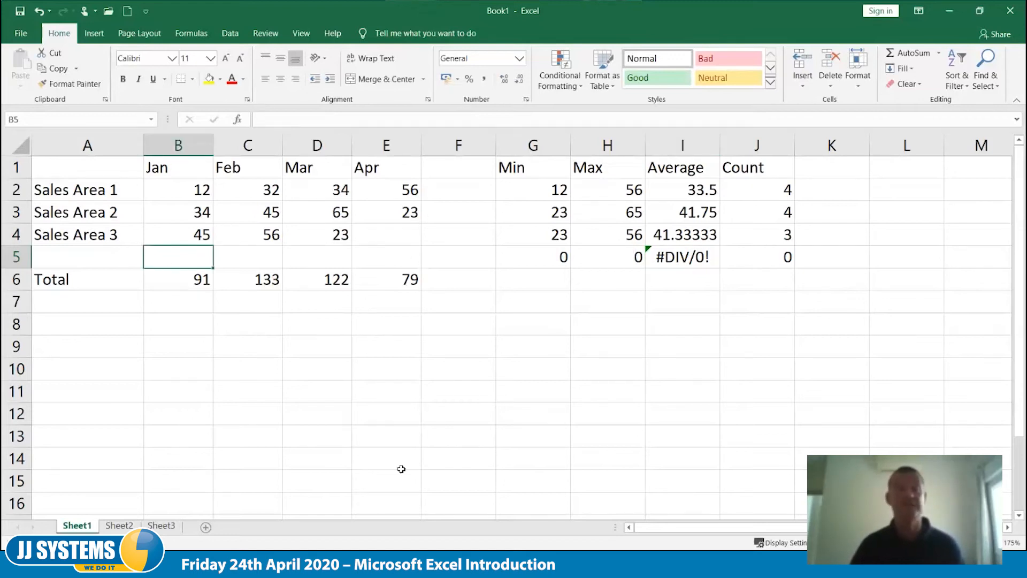
{"action": "type", "text": "0"}
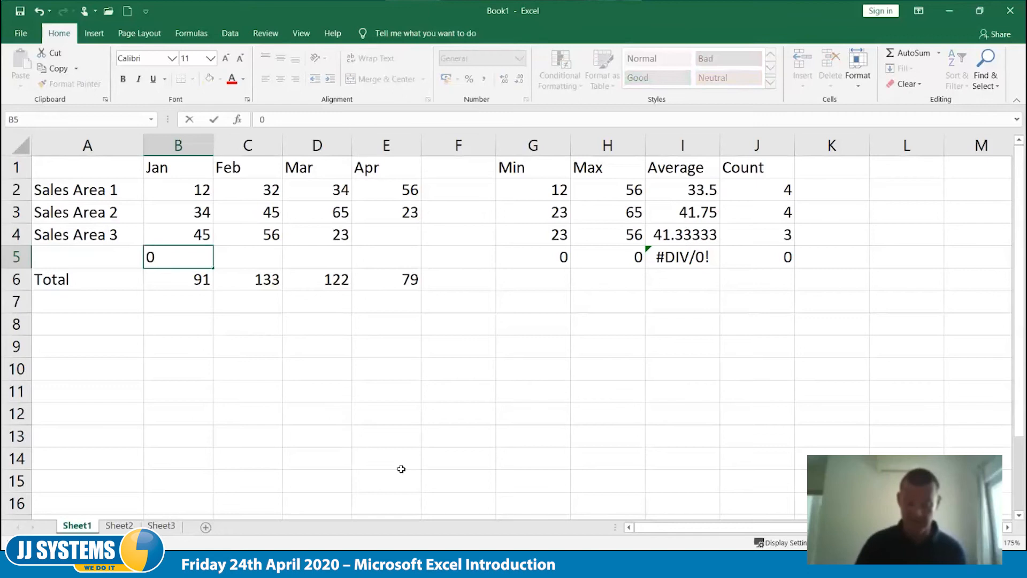
{"action": "key", "text": "Tab"}
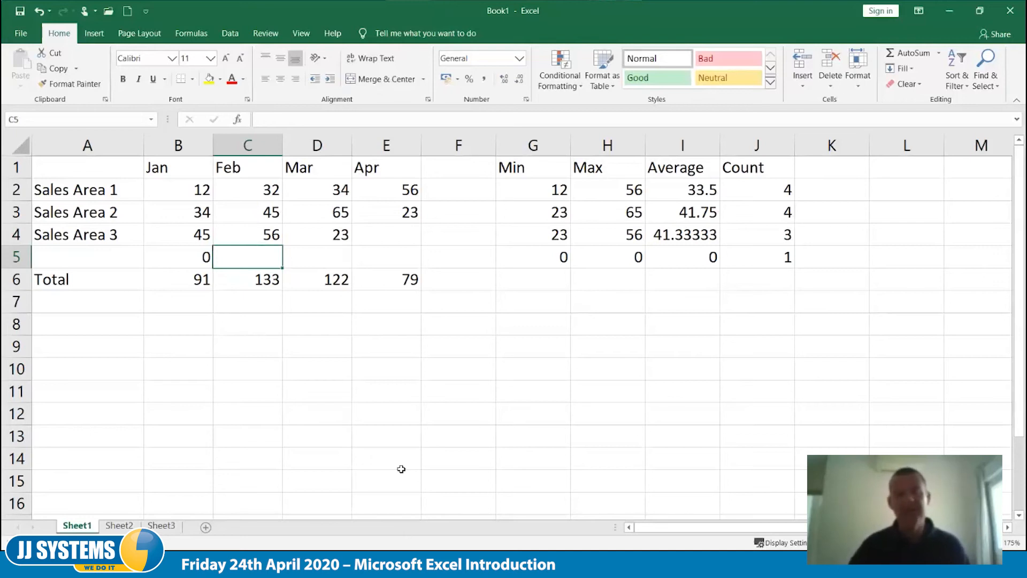
- Clear the test value and formulas from the blank row, cells B5:J5
{"action": "left_click_drag", "start_coordinate": [197, 259], "coordinate": [790, 258]}
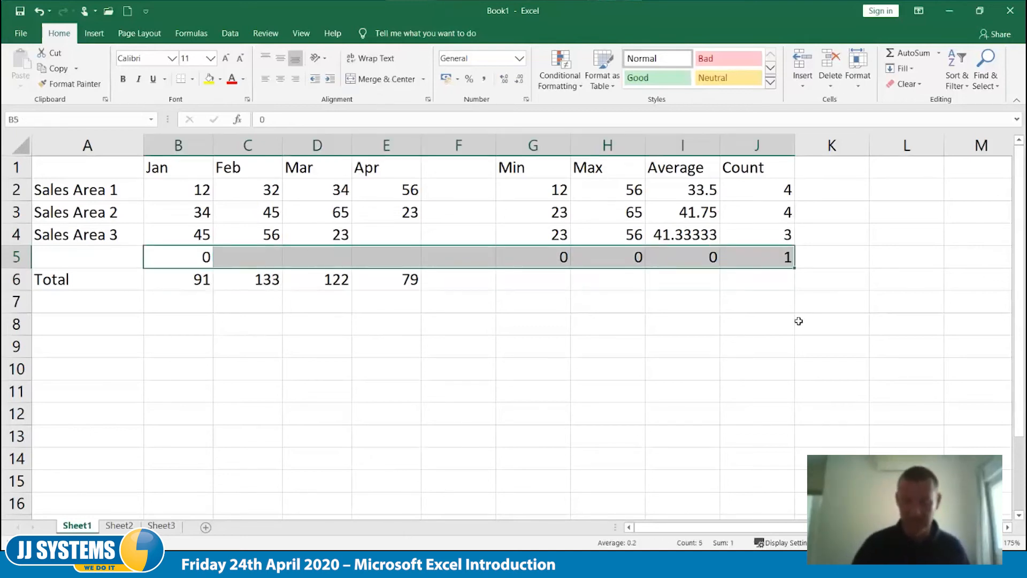
{"action": "key", "text": "Delete"}
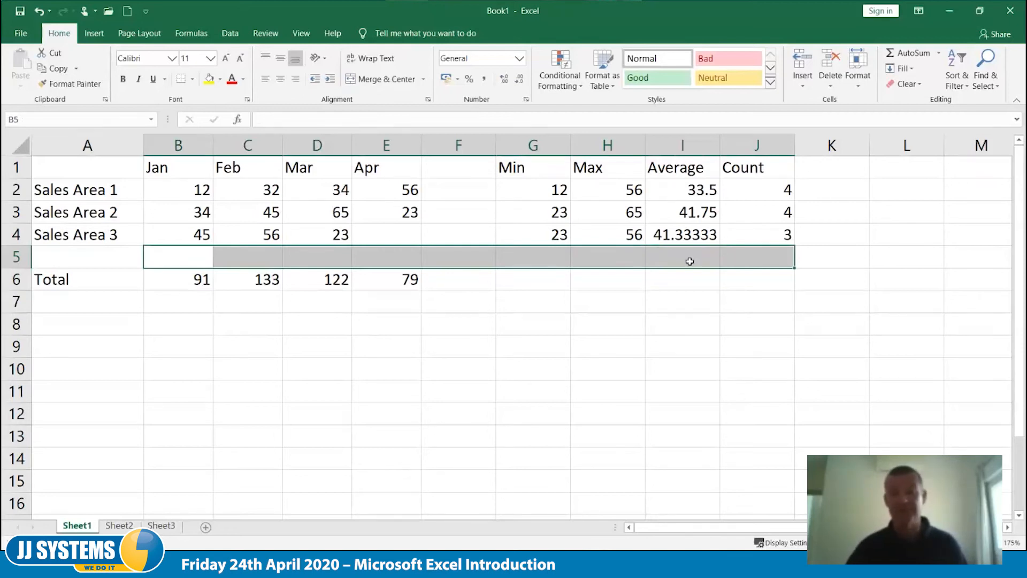
{"action": "left_click", "coordinate": [690, 261]}
- Enter the text "one" in D9 and the number 2 in D10 below the sales table
{"action": "left_click", "coordinate": [323, 347]}
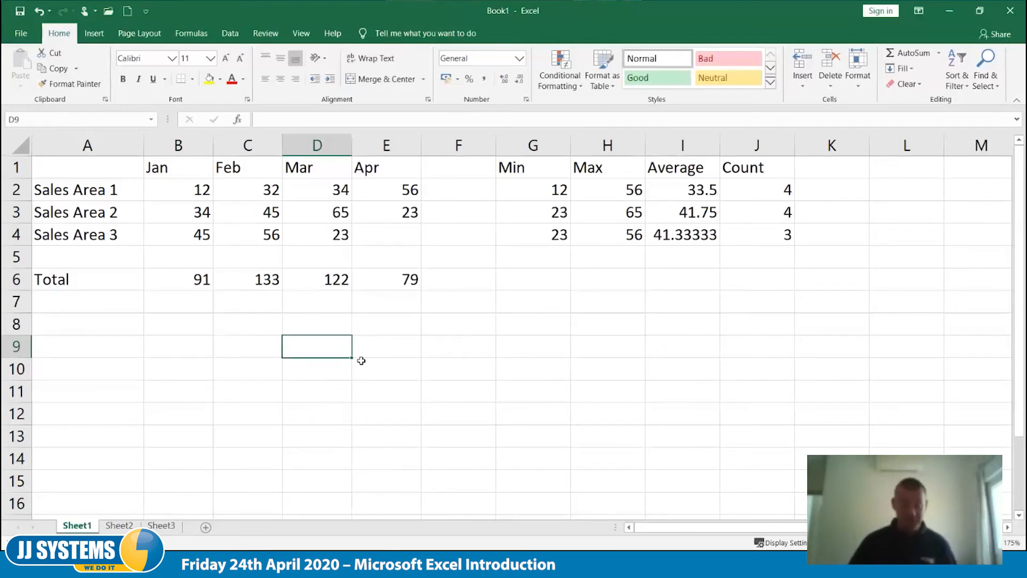
{"action": "type", "text": "one"}
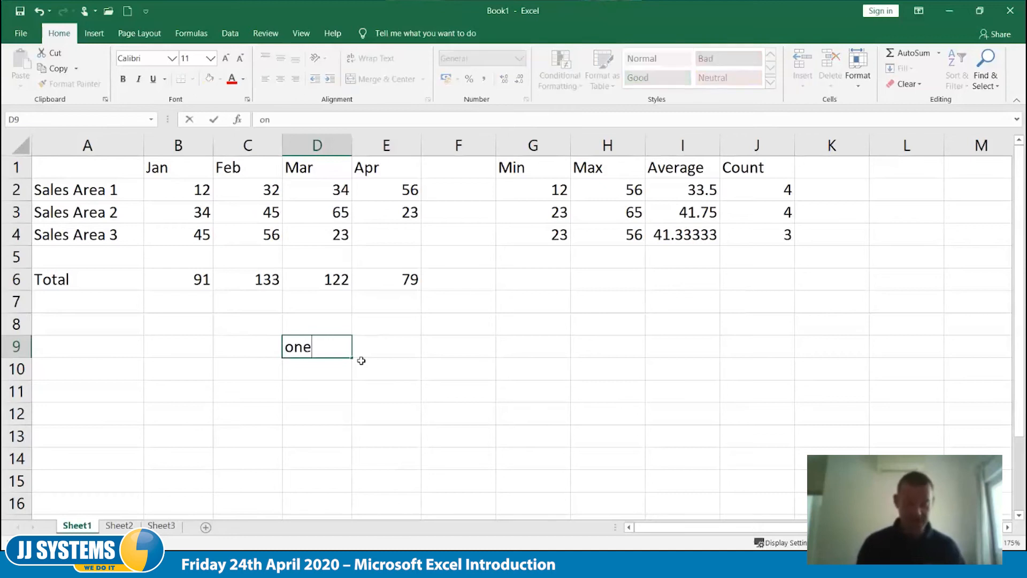
{"action": "key", "text": "Return"}
{"action": "type", "text": "2"}
{"action": "key", "text": "Return"}
{"action": "key", "text": "Return"}
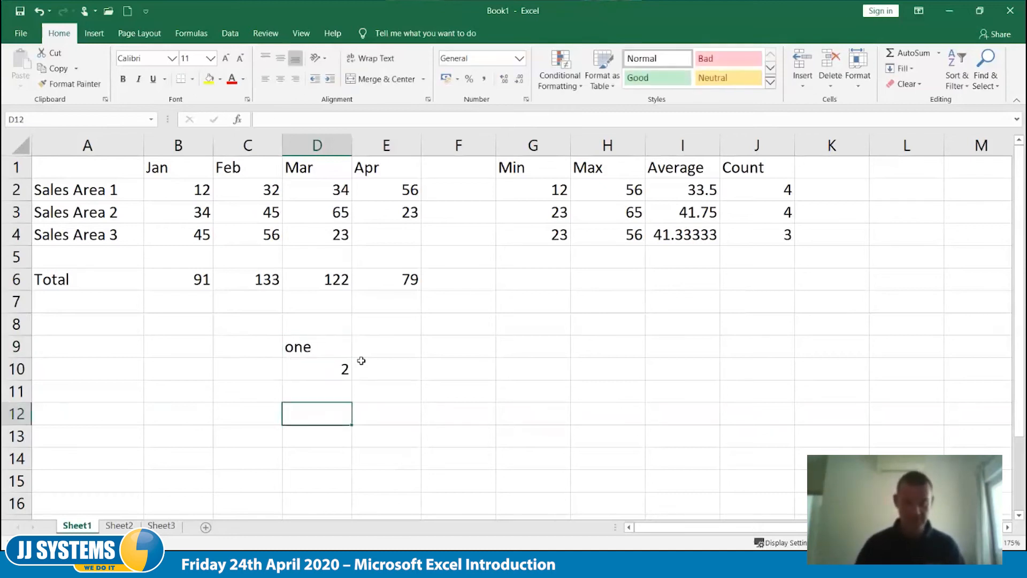
- Enter the formula =D9+D10 in D12 to add the two test cells
{"action": "type", "text": "="}
{"action": "key", "text": "Up"}
{"action": "key", "text": "Up"}
{"action": "key", "text": "Up"}
{"action": "type", "text": "+"}
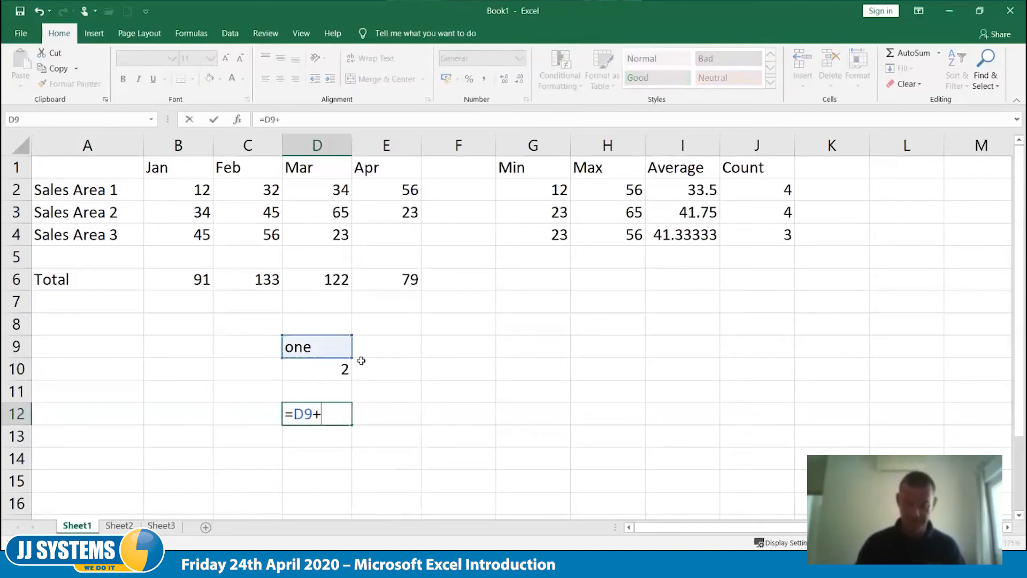
{"action": "key", "text": "Up"}
{"action": "key", "text": "Up"}
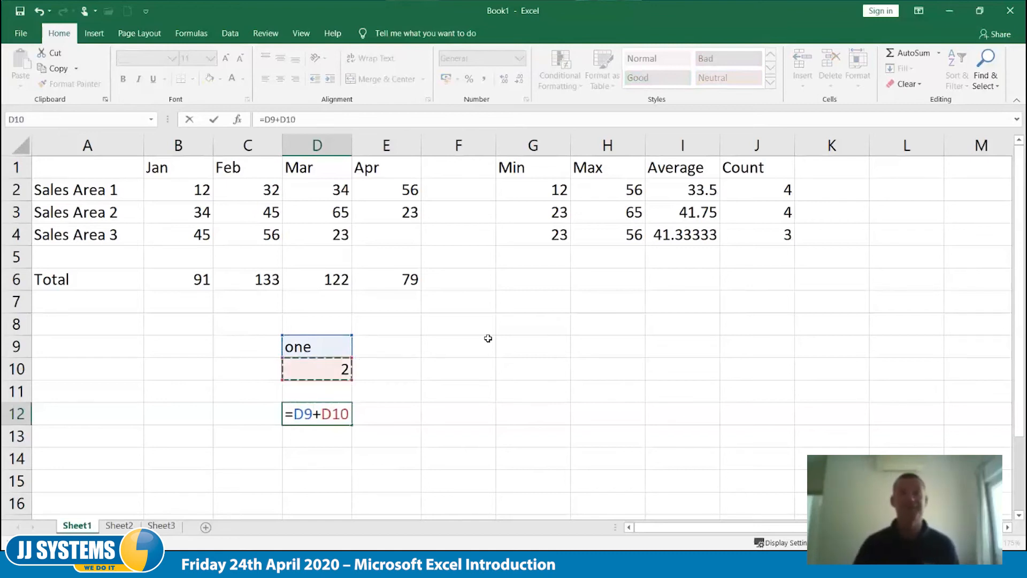
{"action": "key", "text": "Tab"}
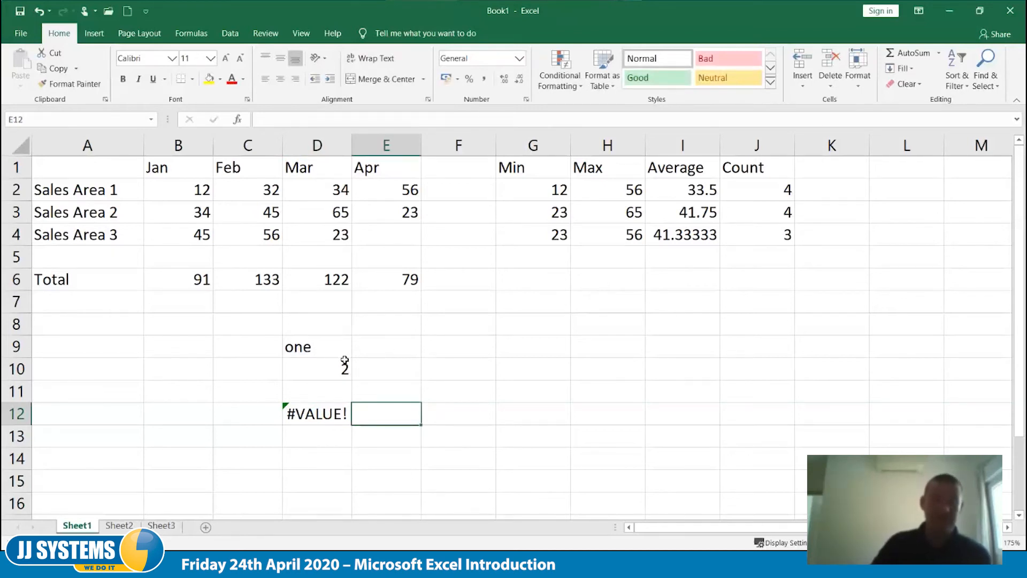
- Replace the text in D9 with the number 1
{"action": "left_click", "coordinate": [335, 346]}
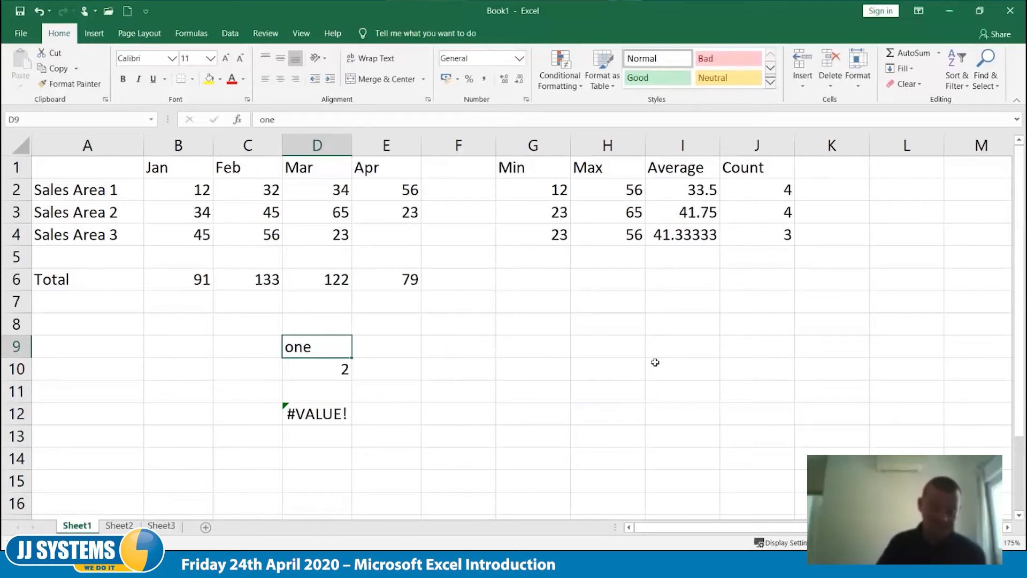
{"action": "type", "text": "1"}
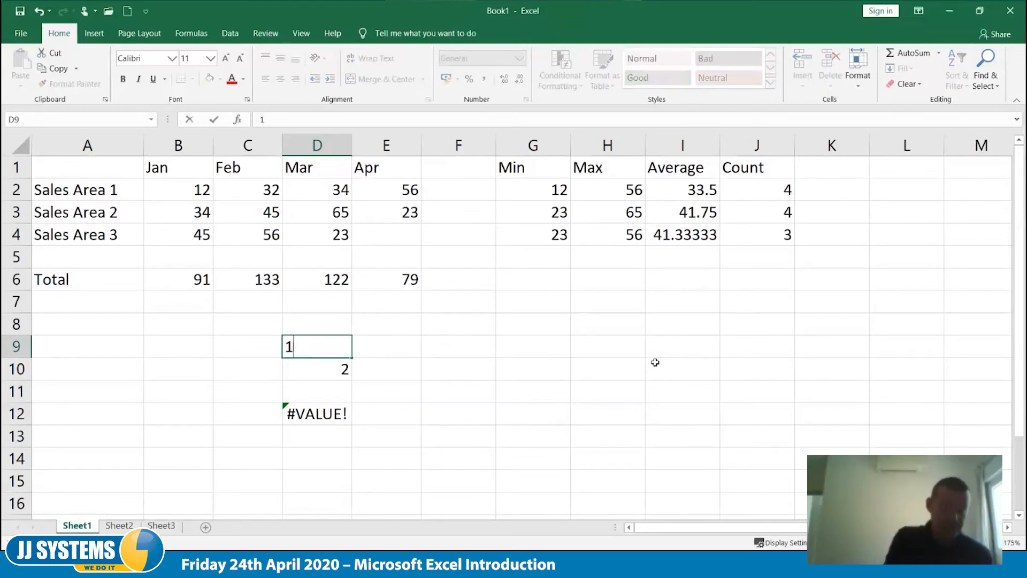
{"action": "key", "text": "Tab"}
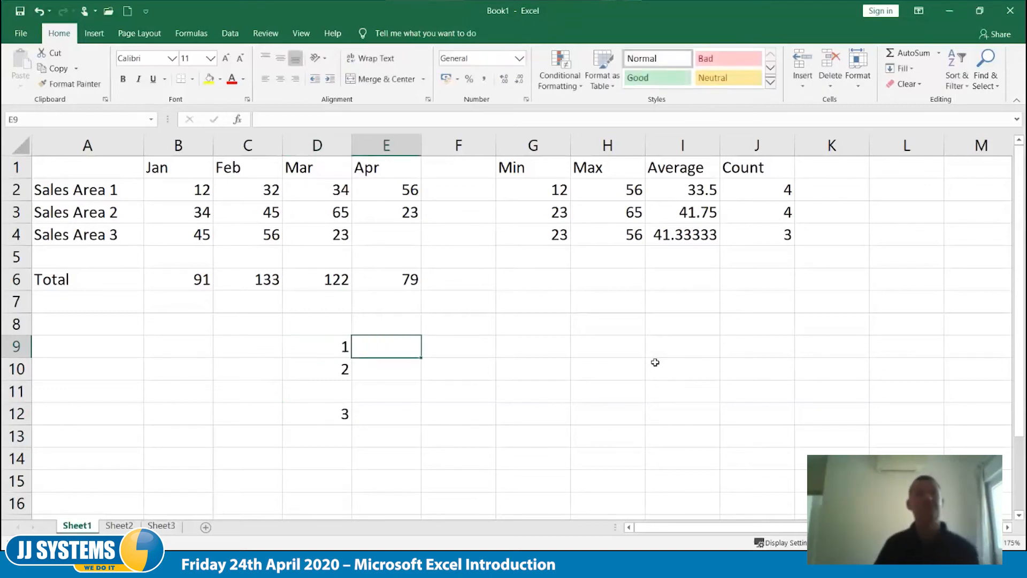
{"action": "key", "text": "Down"}
{"action": "key", "text": "Down"}
{"action": "key", "text": "Down"}
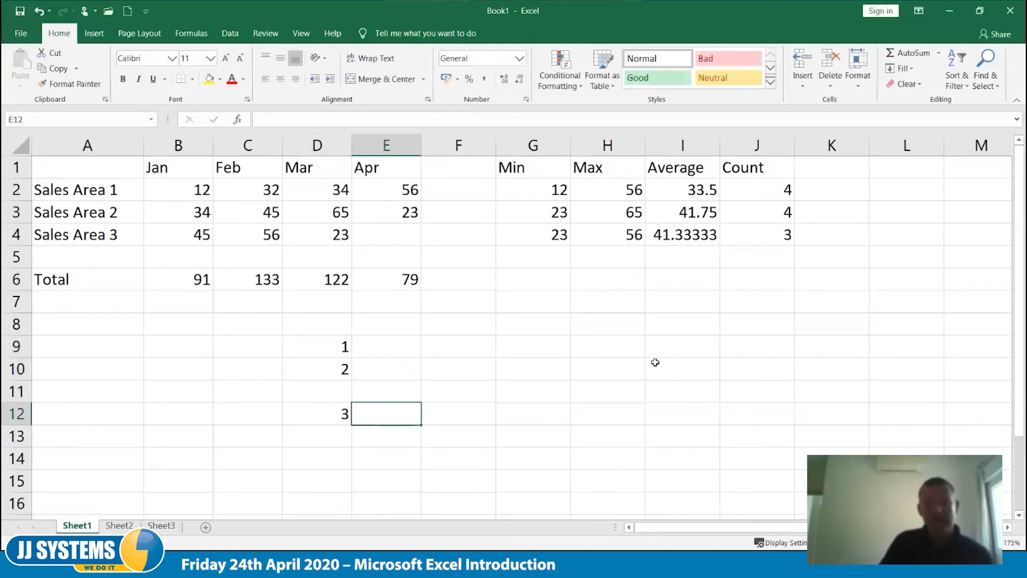
- Delete the value in D10 to test the addition formula with a blank cell, and undo the deletion
{"action": "key", "text": "Up"}
{"action": "key", "text": "Up"}
{"action": "key", "text": "Left"}
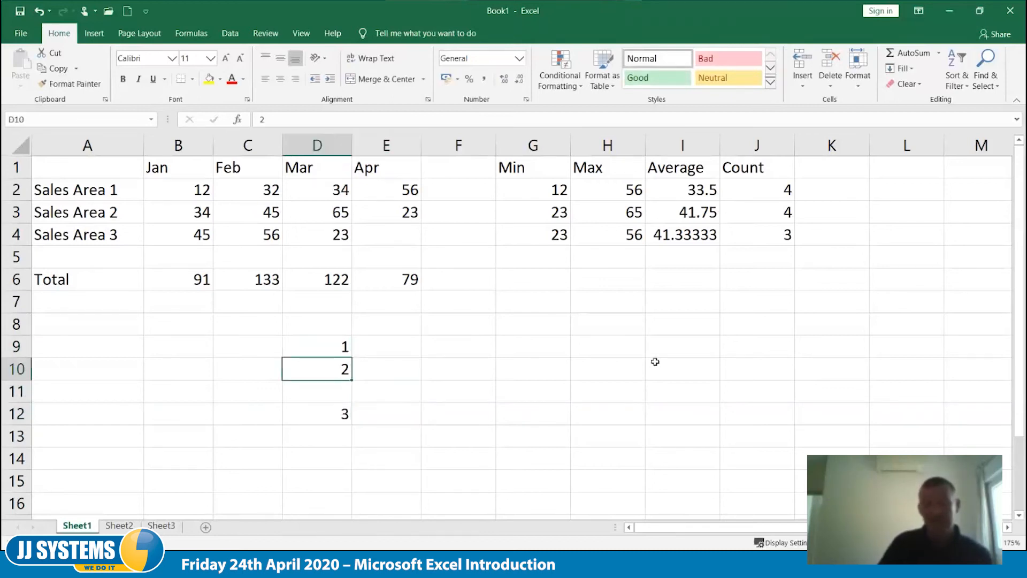
{"action": "key", "text": "Delete"}
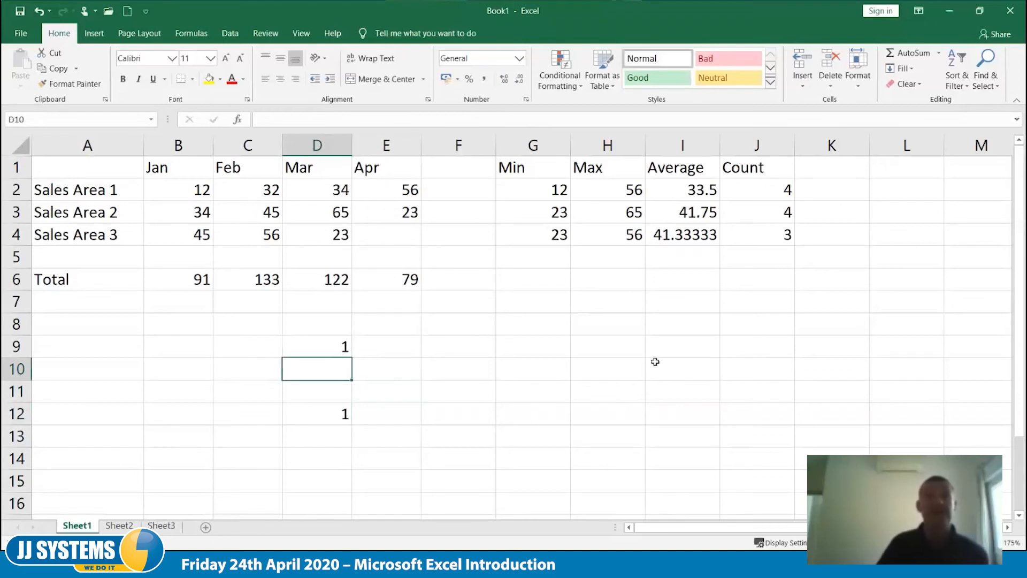
{"action": "key", "text": "ctrl+z"}
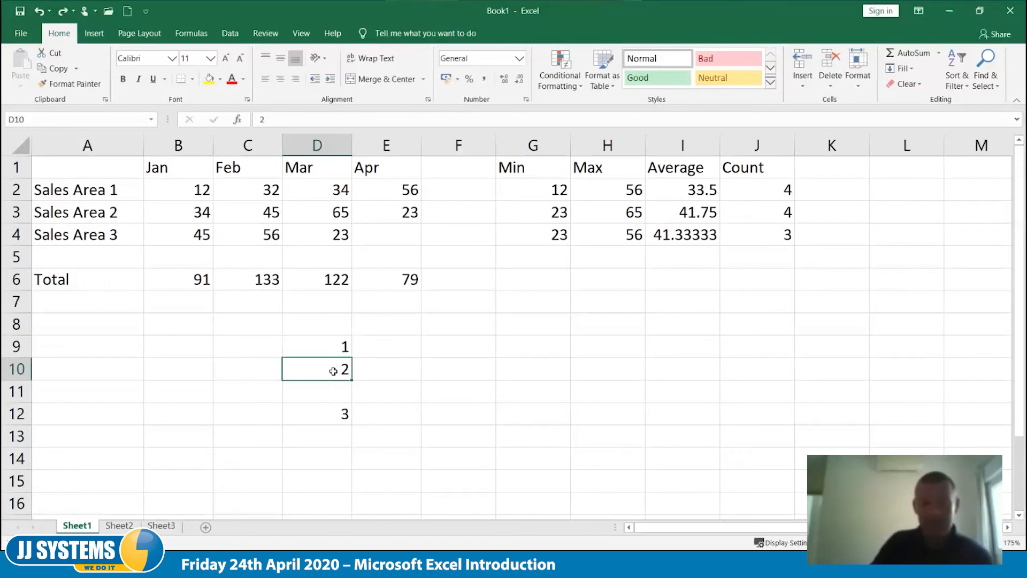
- Empty D10 with the Clear Contents command, and undo it
{"action": "right_click", "coordinate": [333, 371]}
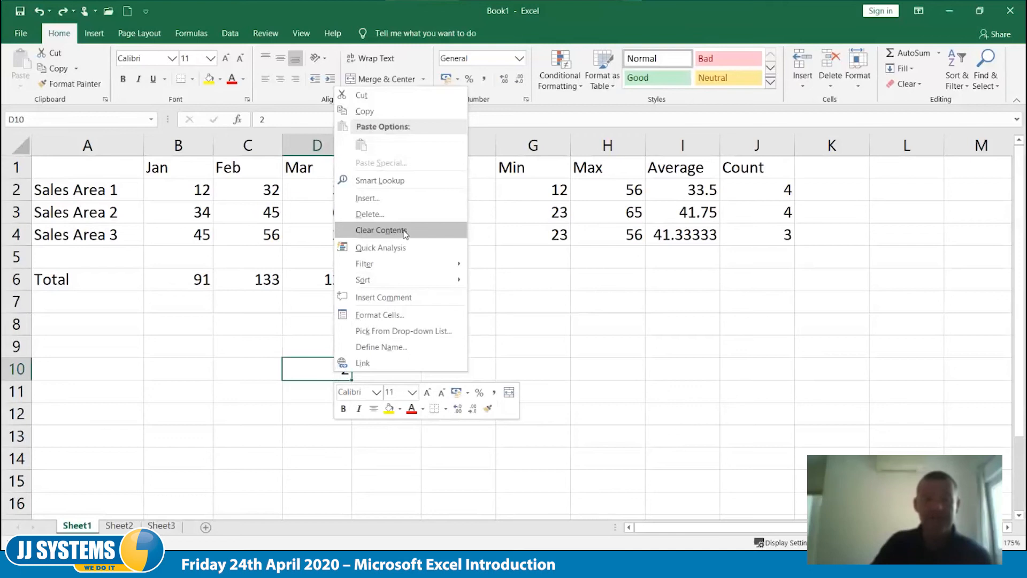
{"action": "left_click", "coordinate": [380, 230]}
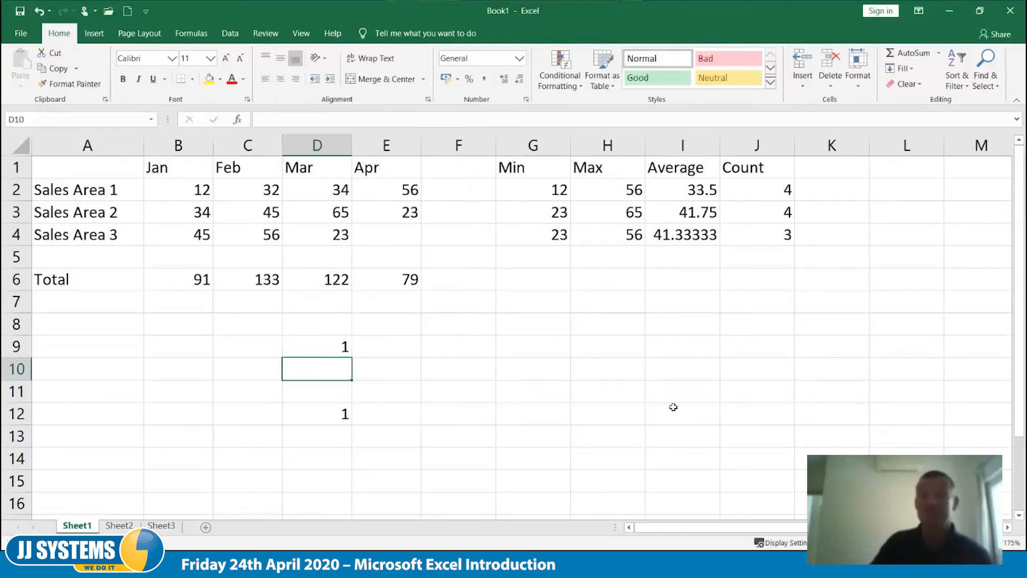
{"action": "key", "text": "ctrl+z"}
- Delete cell D10 itself from the sheet with the Shift cells up option
{"action": "right_click", "coordinate": [338, 372]}
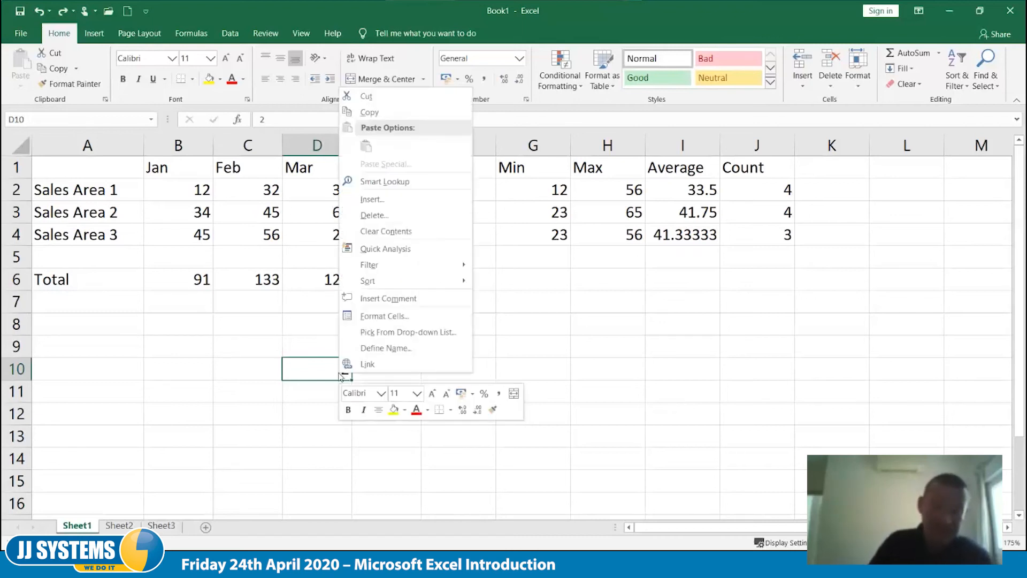
{"action": "left_click", "coordinate": [424, 214]}
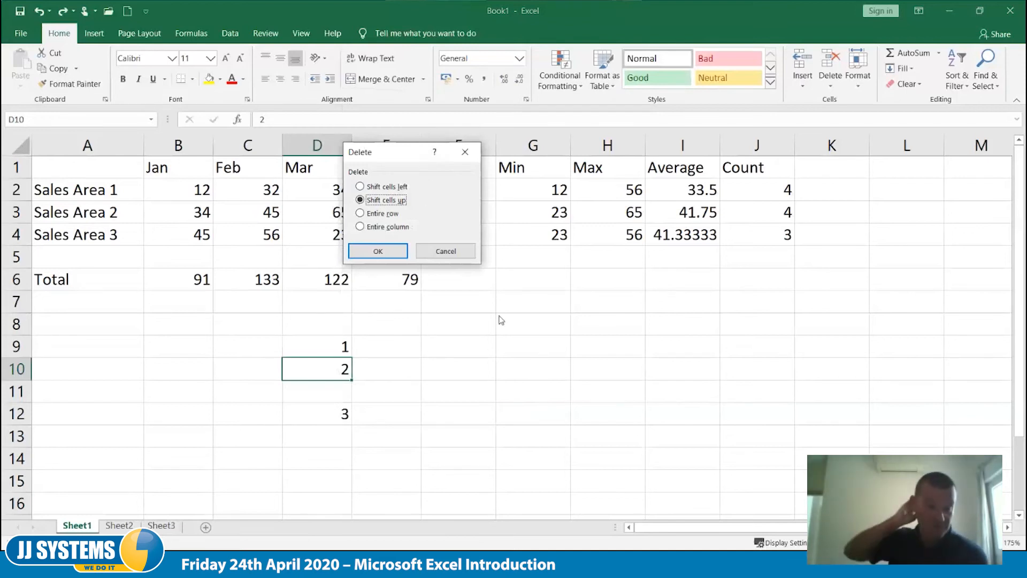
{"action": "left_click", "coordinate": [380, 254]}
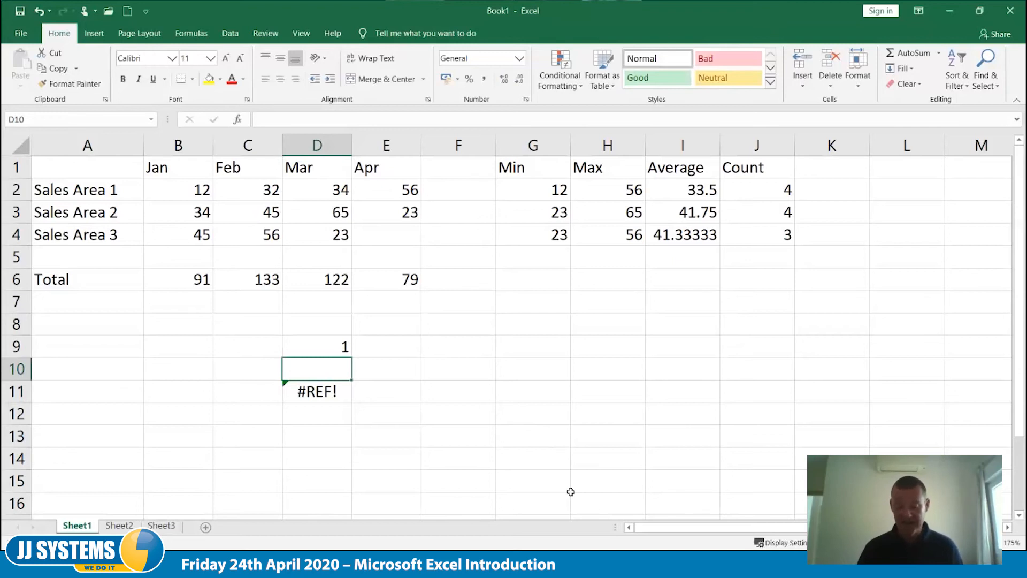
- Inspect the cell references in the D11 formula without changing it, and undo the cell deletion
{"action": "key", "text": "Down"}
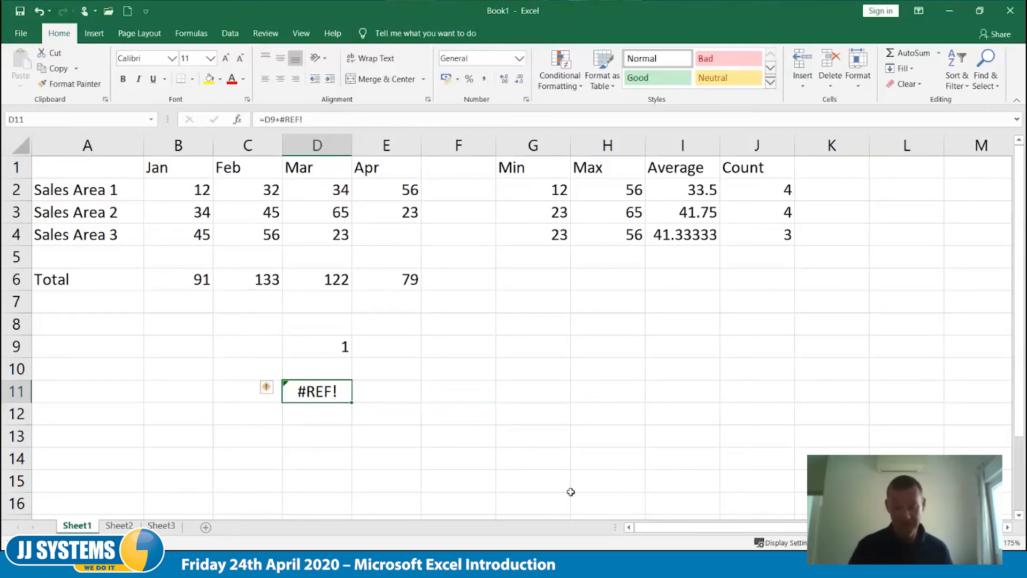
{"action": "key", "text": "Up"}
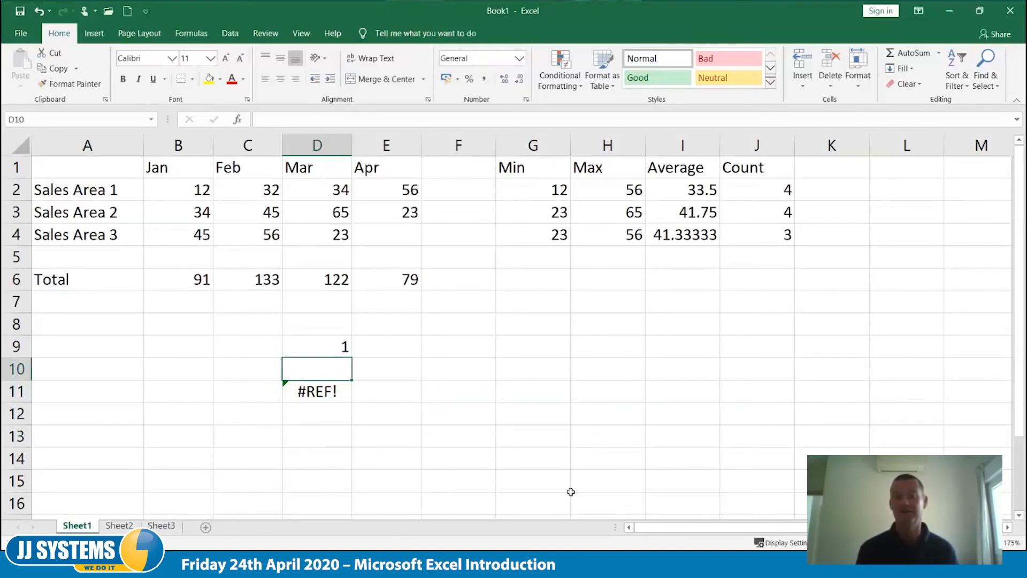
{"action": "key", "text": "Down"}
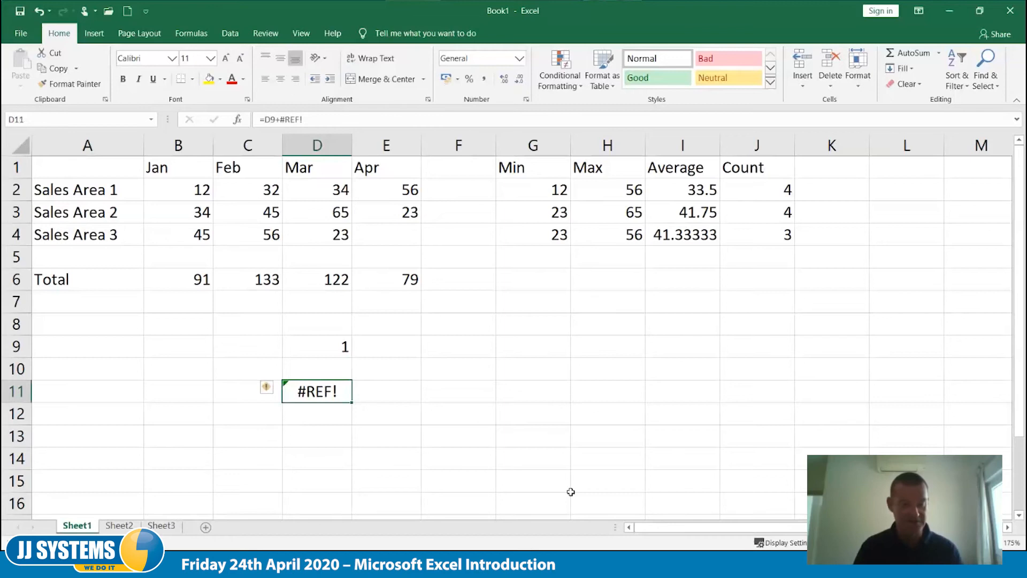
{"action": "key", "text": "F2"}
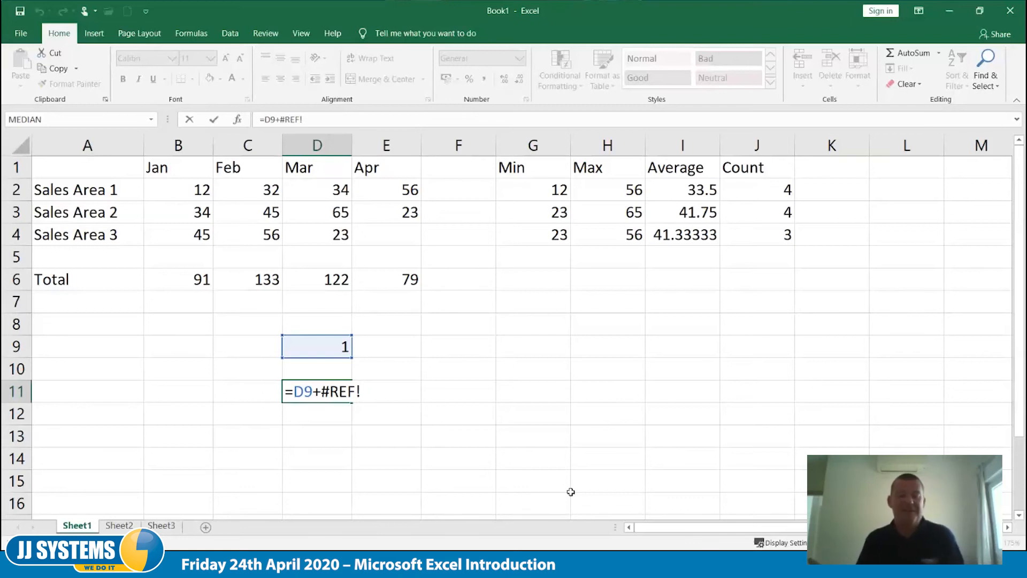
{"action": "key", "text": "Escape"}
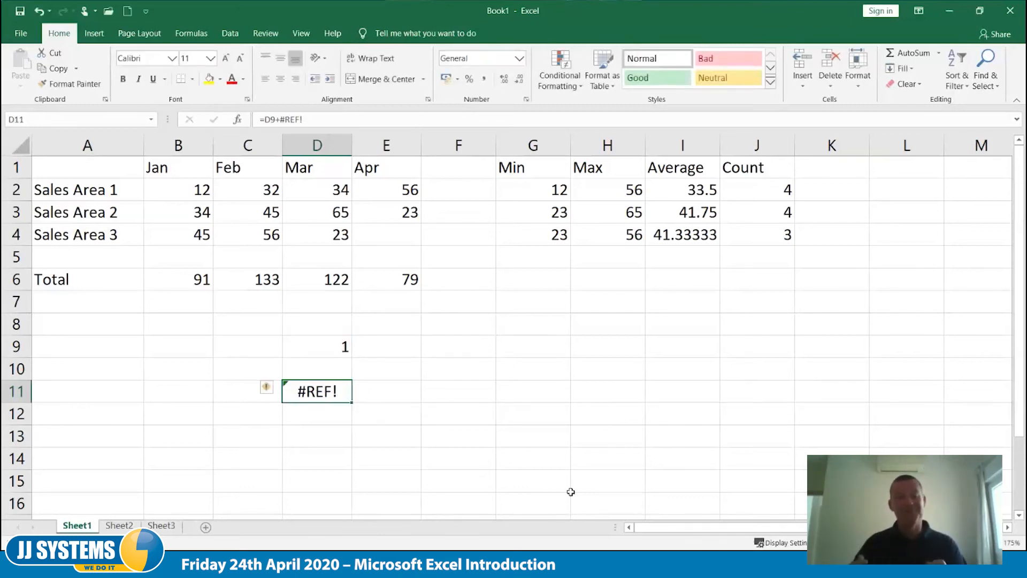
{"action": "key", "text": "ctrl+z"}
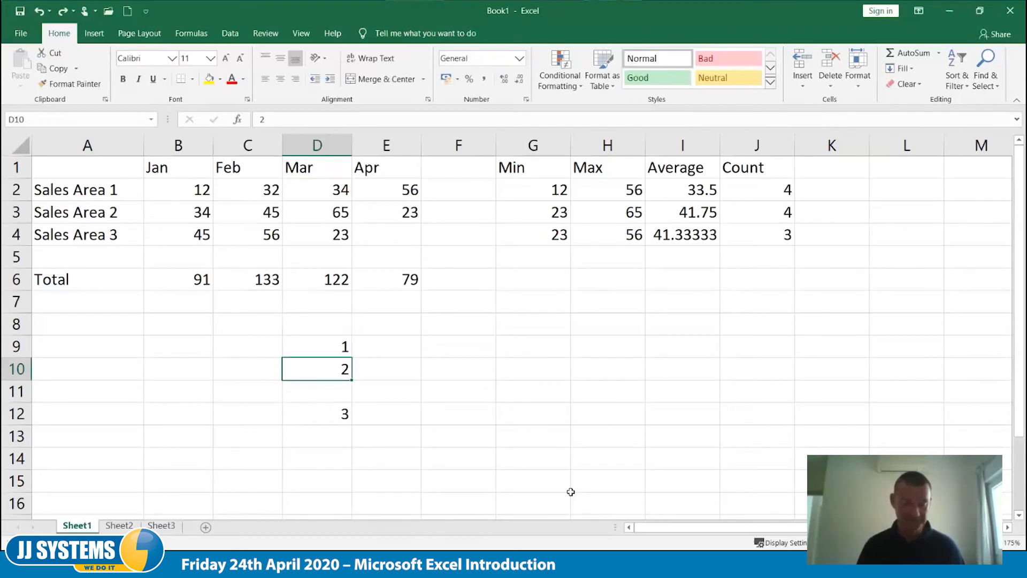
- Replace the formula in D12 with the deliberately misspelled =some(D9:D11)
{"action": "key", "text": "Down"}
{"action": "key", "text": "Down"}
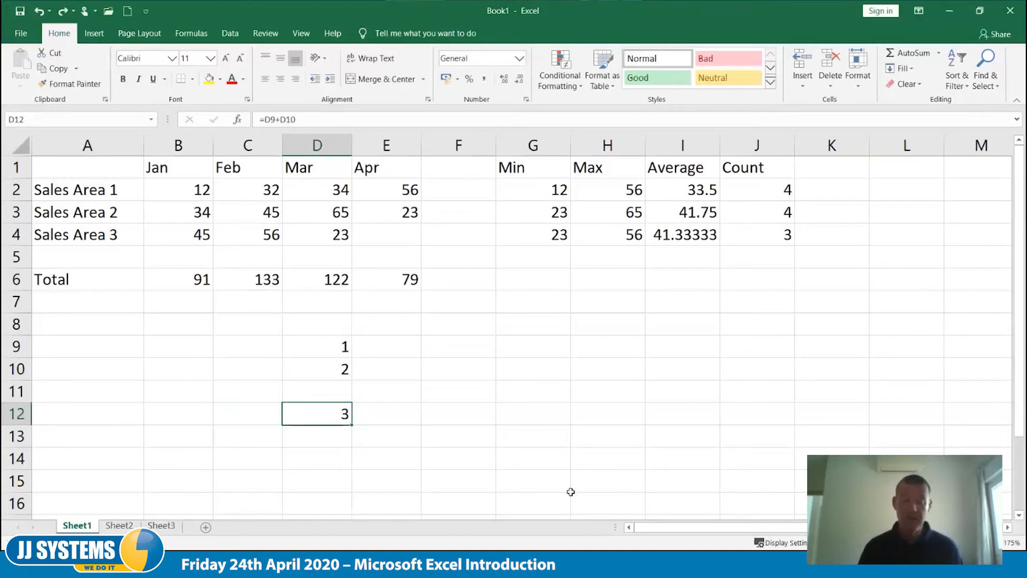
{"action": "type", "text": "="}
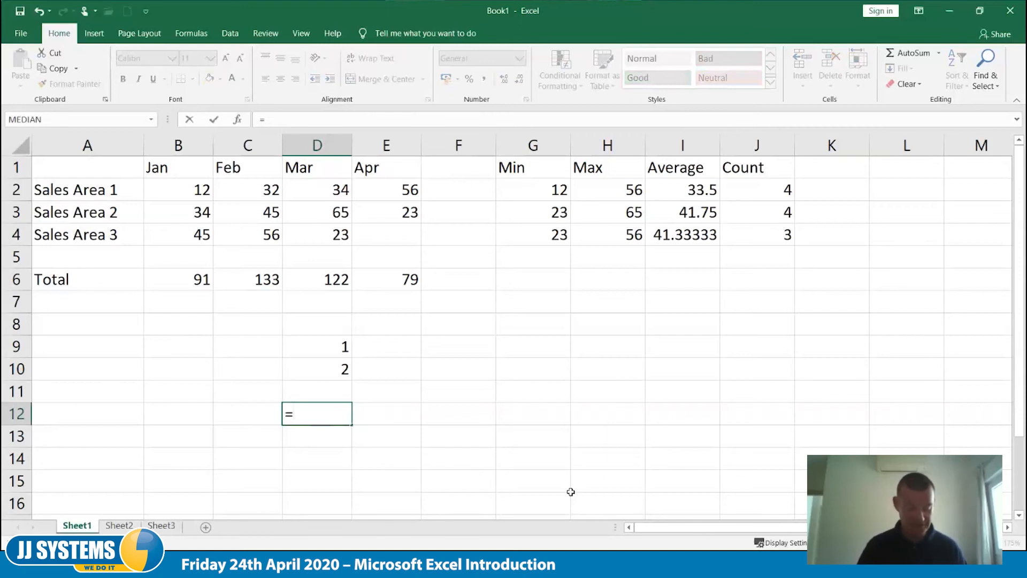
{"action": "type", "text": "some("}
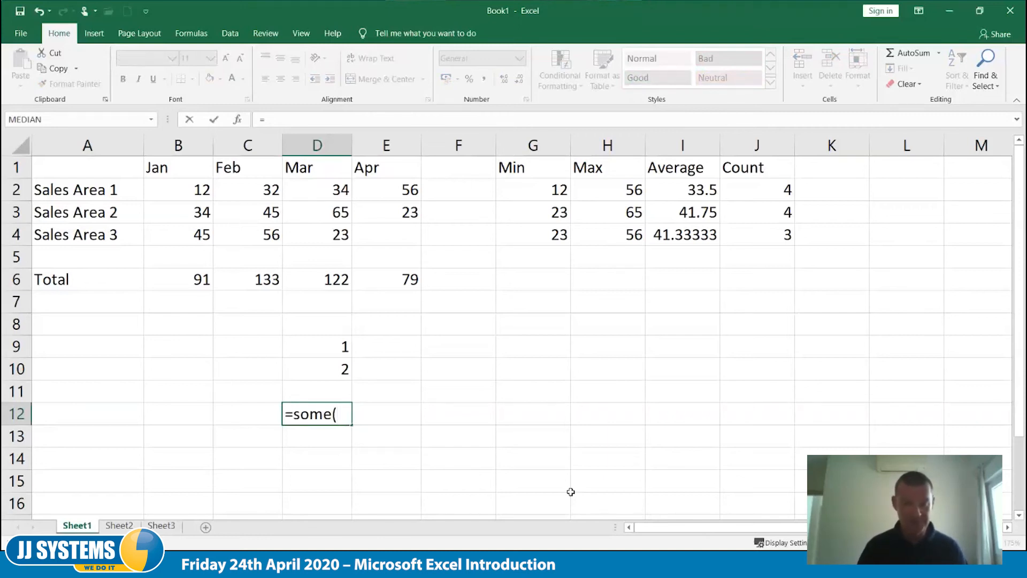
{"action": "type", "text": "d9:d"}
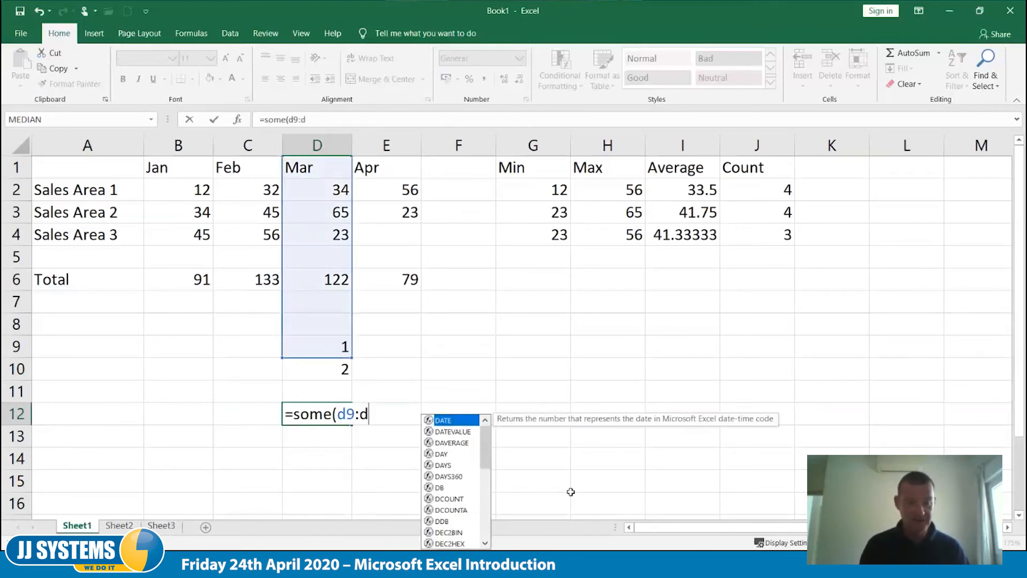
{"action": "type", "text": "11)"}
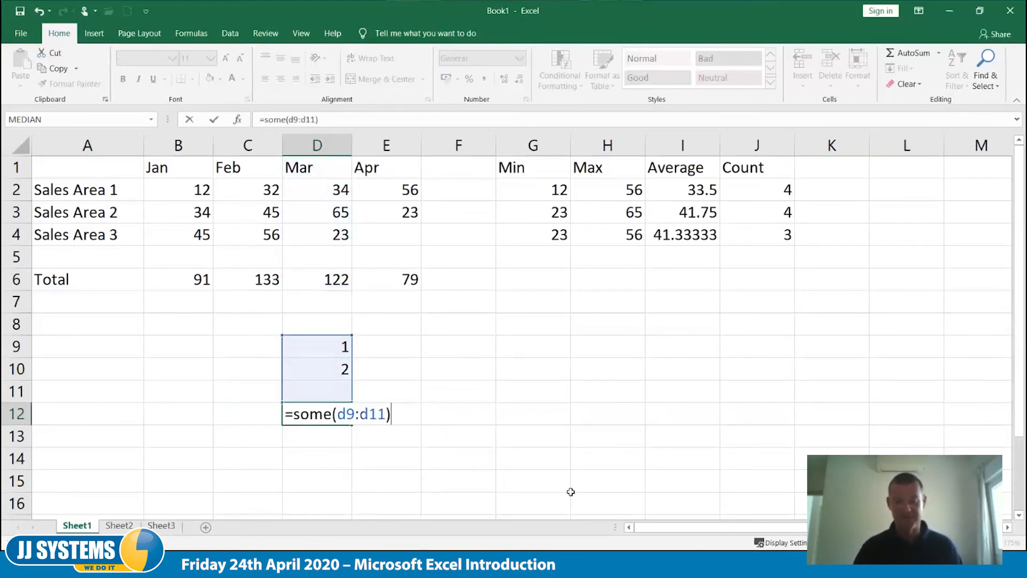
{"action": "key", "text": "Tab"}
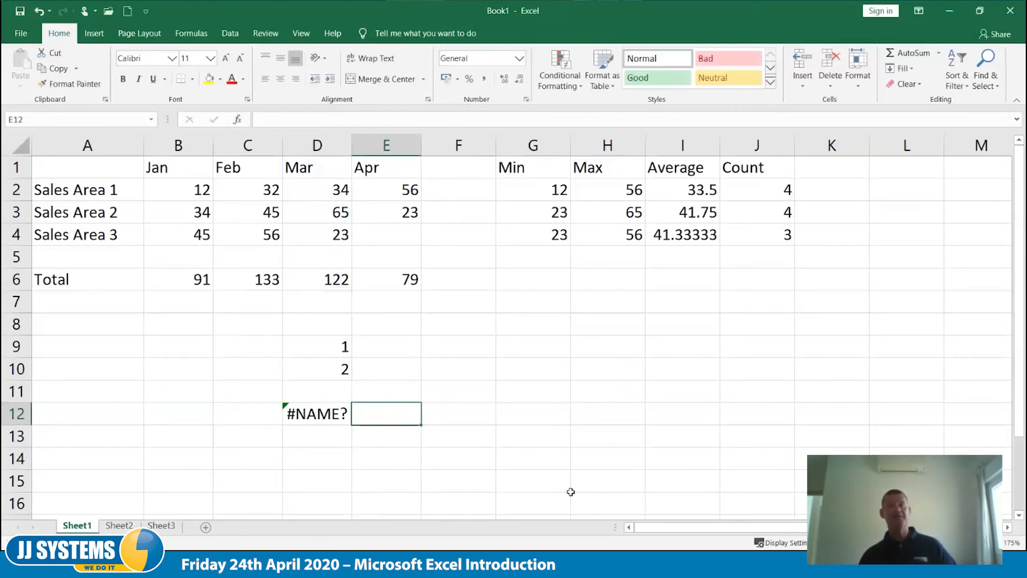
- Correct the misspelled function name in D12 so the formula reads =SUM(D9:D11)
{"action": "key", "text": "Left"}
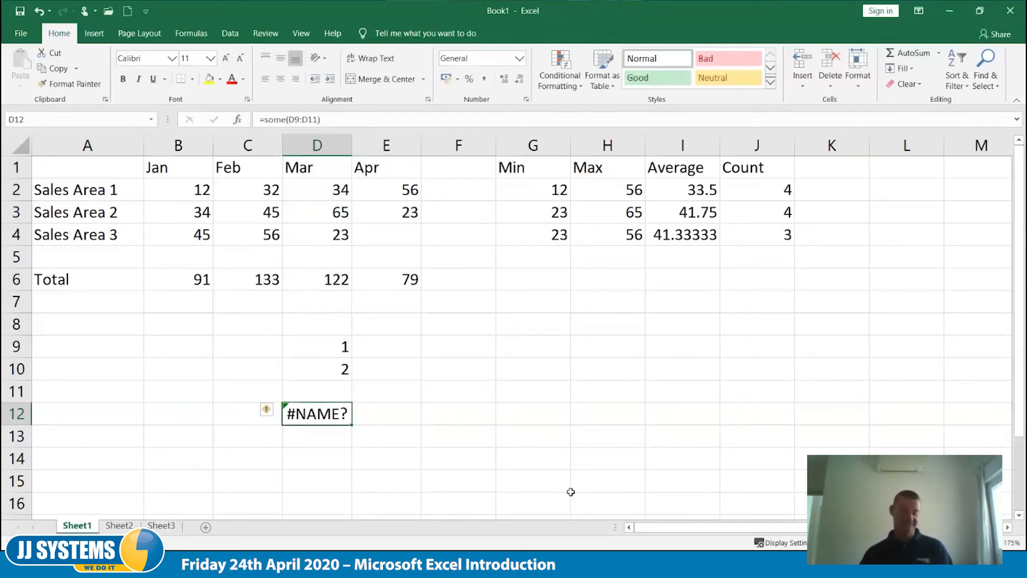
{"action": "key", "text": "F2"}
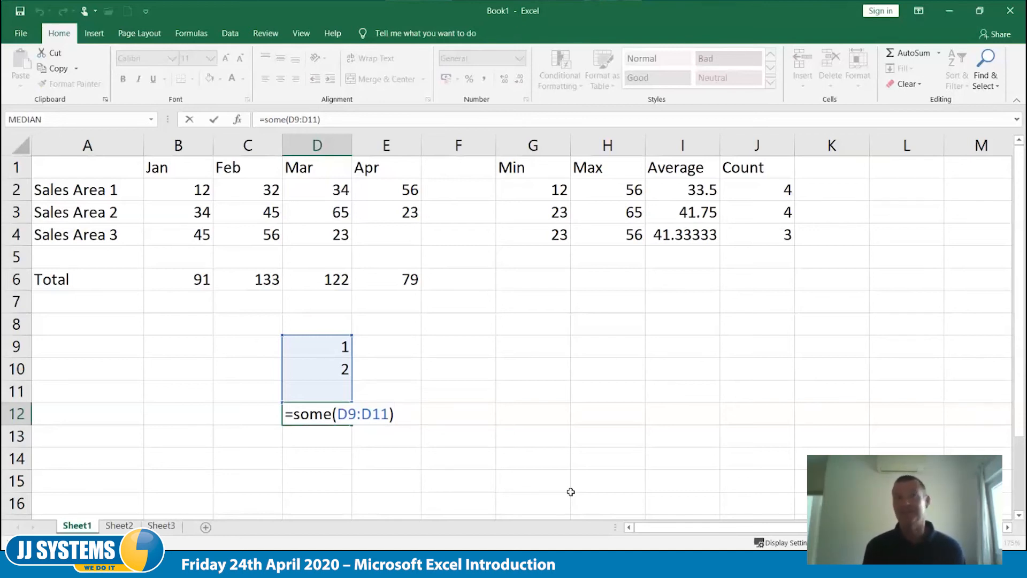
{"action": "key", "text": "Left"}
{"action": "key", "text": "Left"}
{"action": "key", "text": "Left"}
{"action": "key", "text": "Left"}
{"action": "key", "text": "Left"}
{"action": "key", "text": "Left"}
{"action": "key", "text": "Left"}
{"action": "key", "text": "Left"}
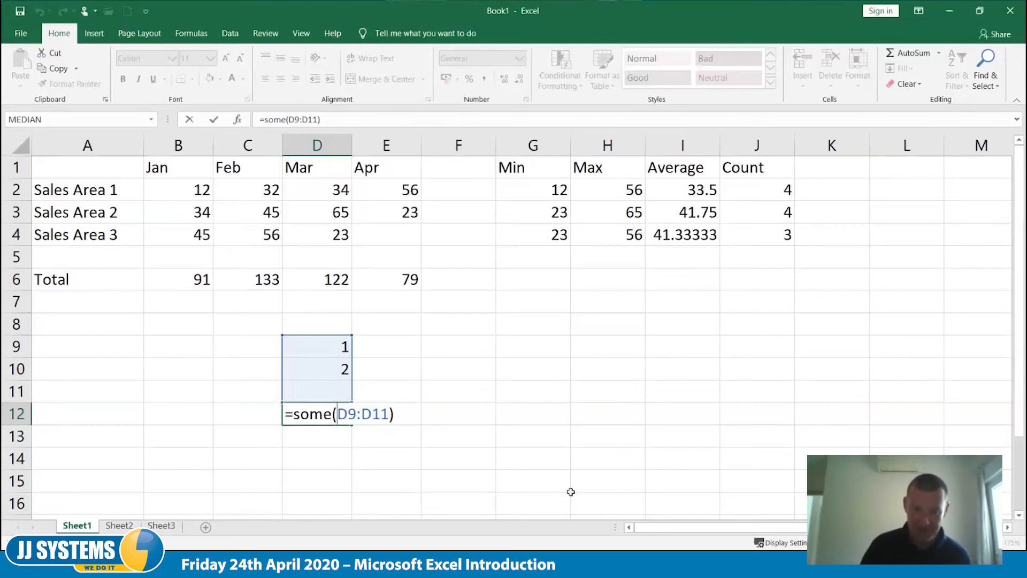
{"action": "key", "text": "BackSpace"}
{"action": "key", "text": "Left"}
{"action": "key", "text": "Left"}
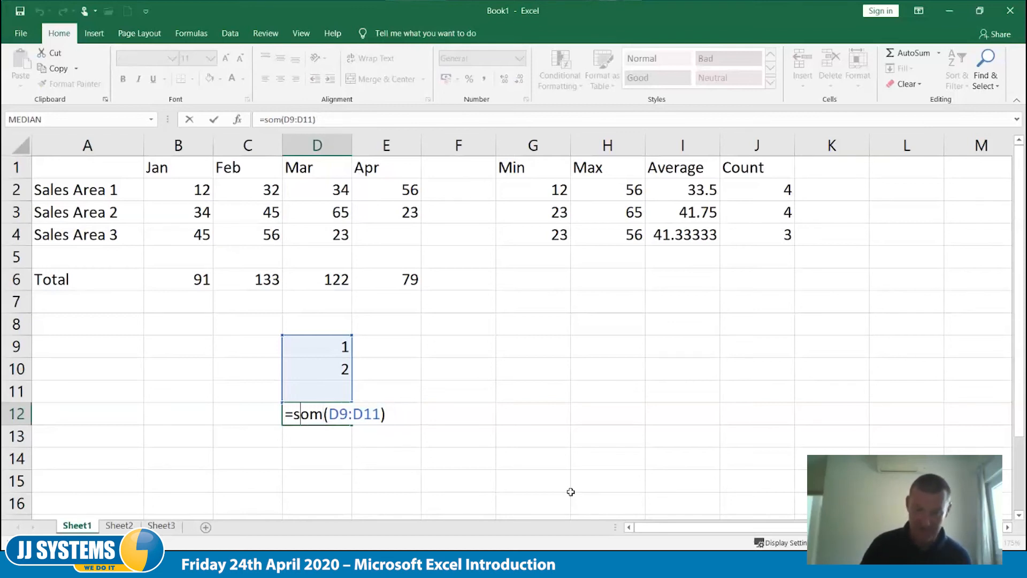
{"action": "key", "text": "Delete"}
{"action": "type", "text": "u"}
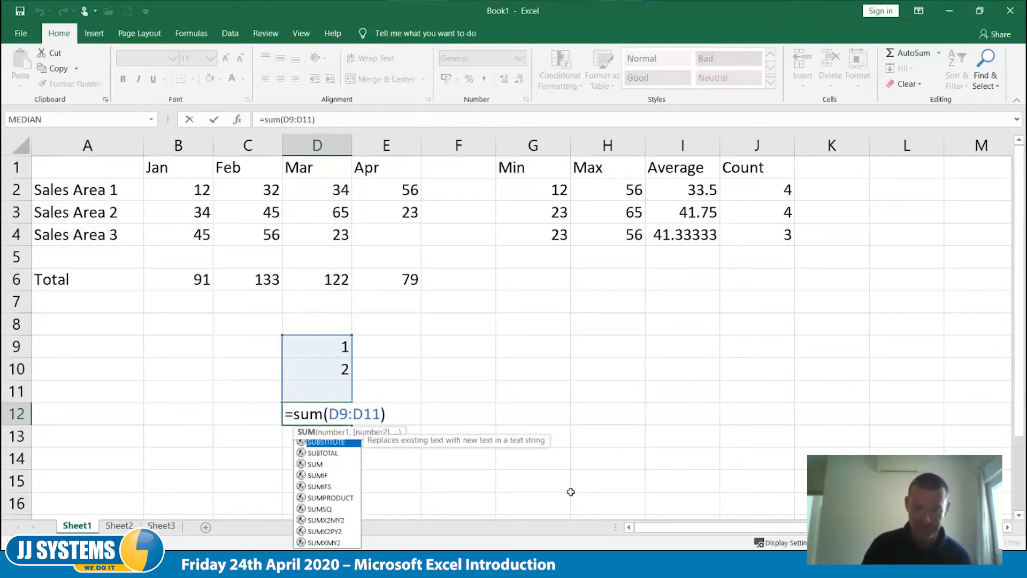
{"action": "key", "text": "Tab"}
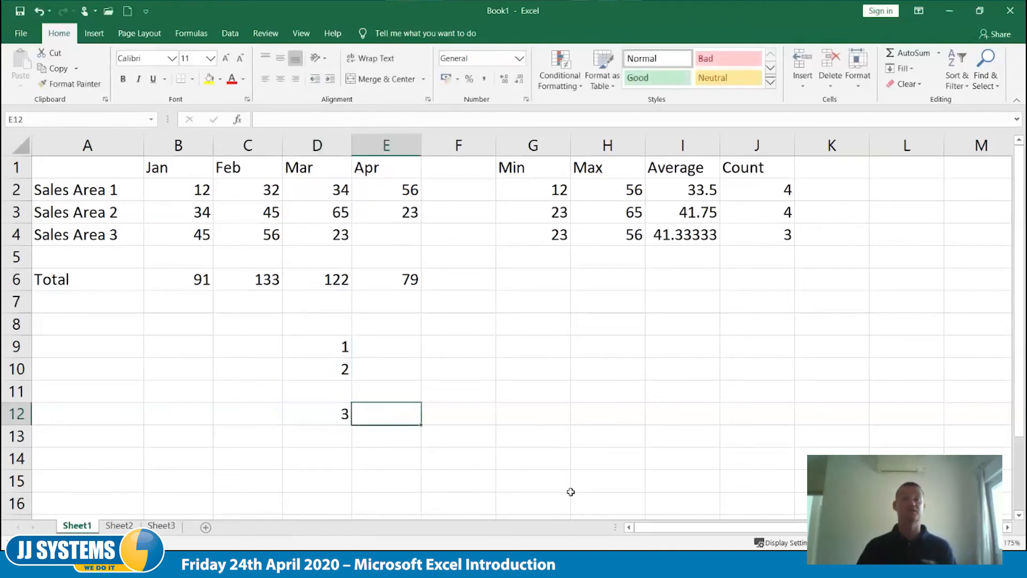
- Reopen the formula in D12 to review its function name and range, leaving it as it is
{"action": "key", "text": "Left"}
{"action": "key", "text": "F2"}
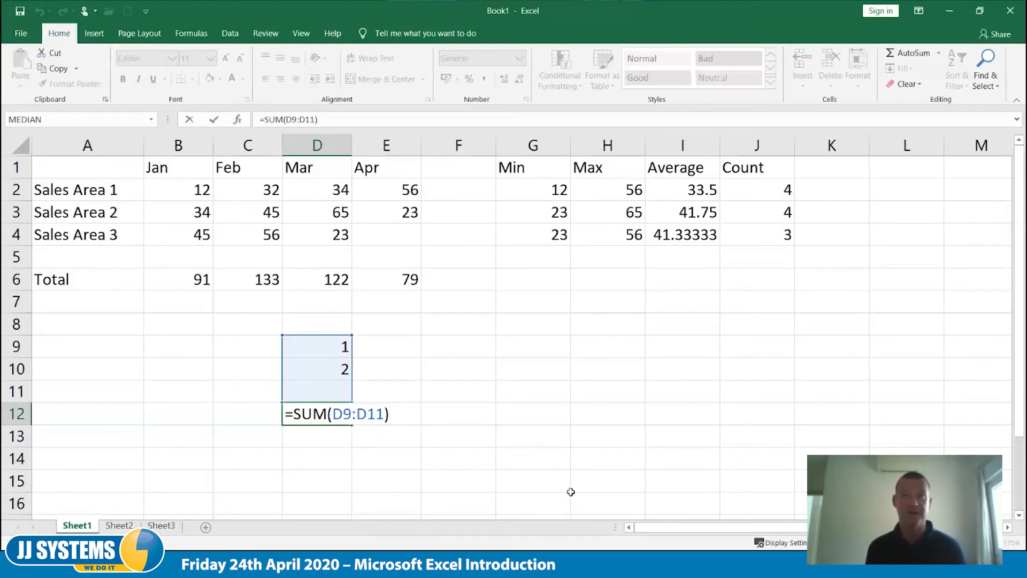
{"action": "key", "text": "ctrl+Return"}
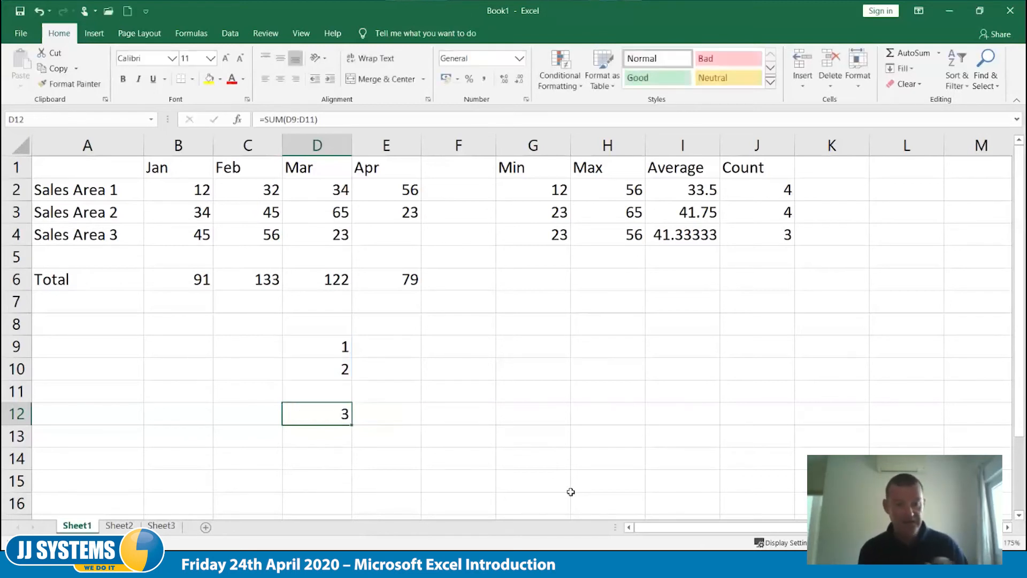
- Enter 7 in D11 to test the SUM formula in D12, and clear D11 again
{"action": "key", "text": "Up"}
{"action": "key", "text": "Up"}
{"action": "key", "text": "Up"}
{"action": "key", "text": "Down"}
{"action": "key", "text": "Down"}
{"action": "key", "text": "Up"}
{"action": "key", "text": "Down"}
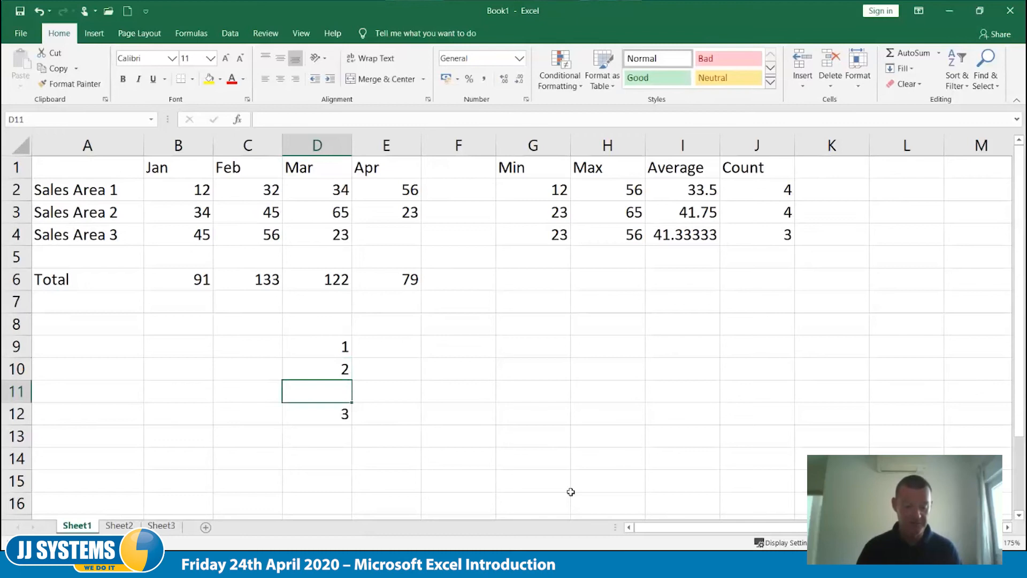
{"action": "type", "text": "7"}
{"action": "key", "text": "Right"}
{"action": "key", "text": "Left"}
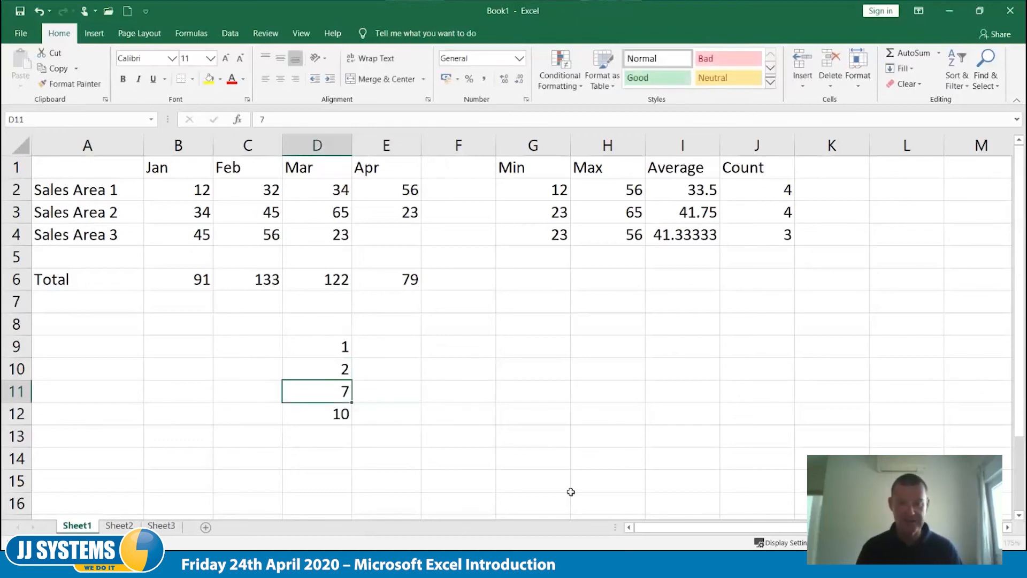
{"action": "key", "text": "Delete"}
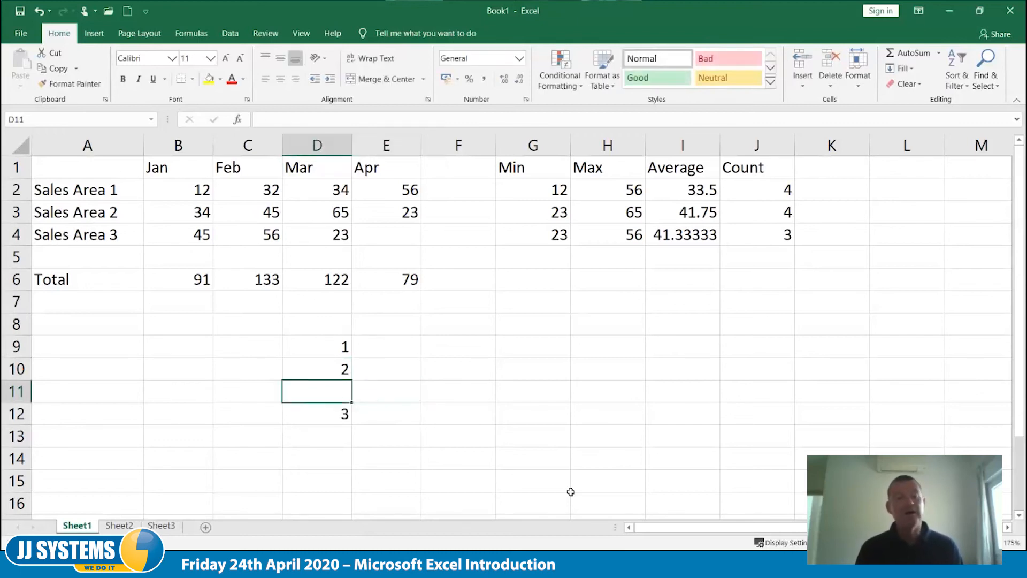
- Try a circular reference by entering =d12 in D11, and clear the cell again
{"action": "type", "text": "="}
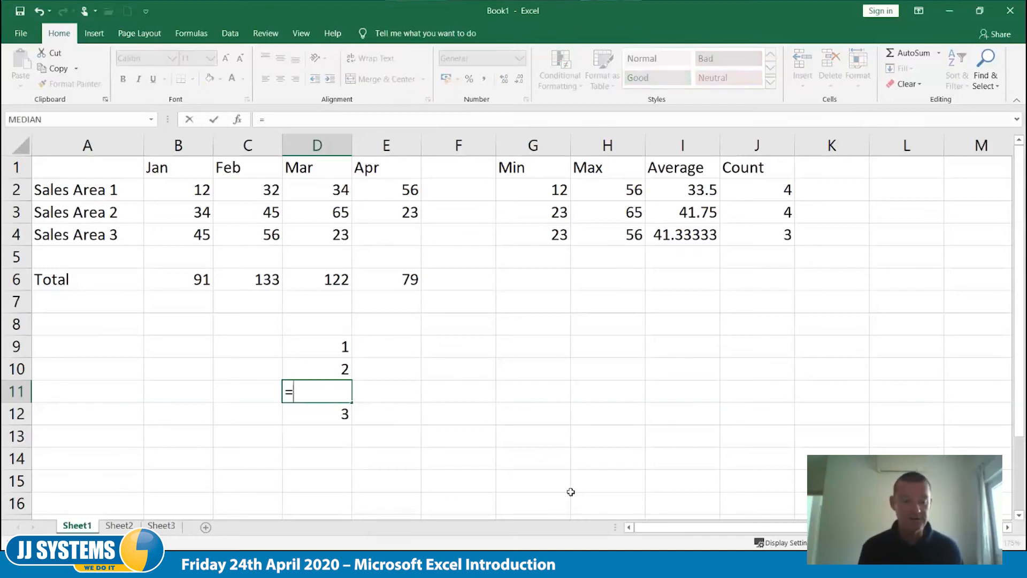
{"action": "type", "text": "d12"}
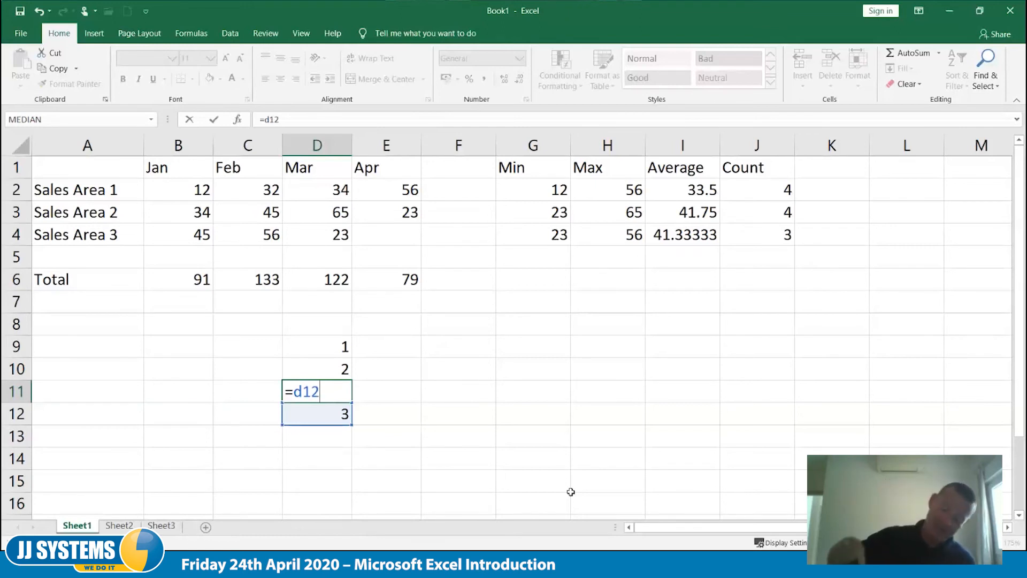
{"action": "key", "text": "Return"}
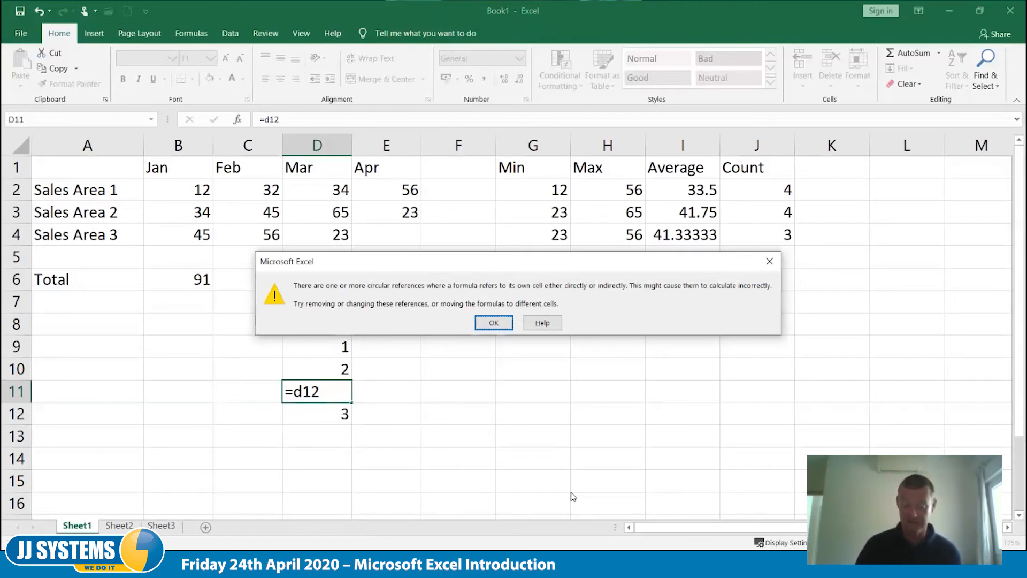
{"action": "key", "text": "Return"}
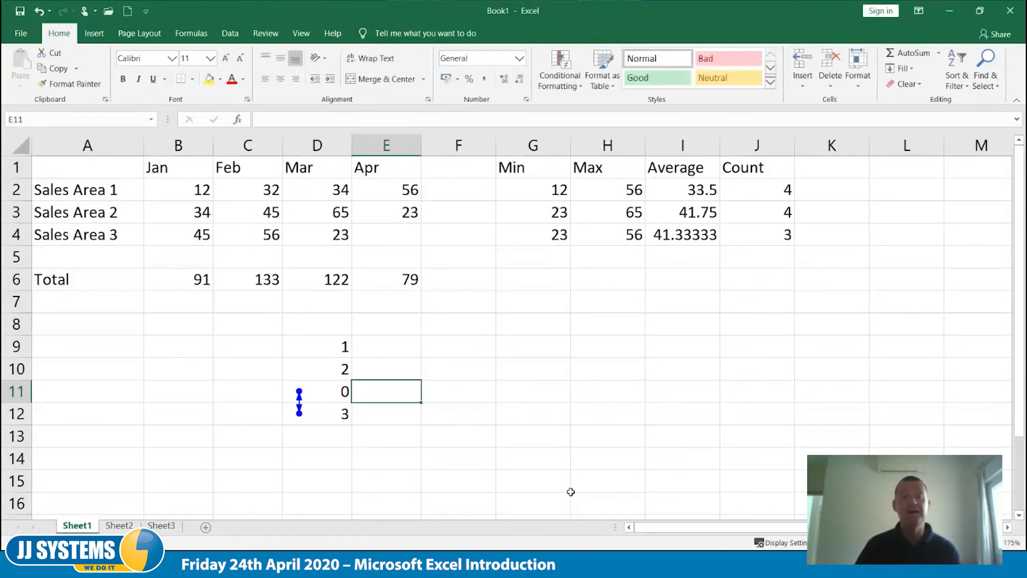
{"action": "left_click", "coordinate": [329, 395]}
{"action": "key", "text": "Delete"}
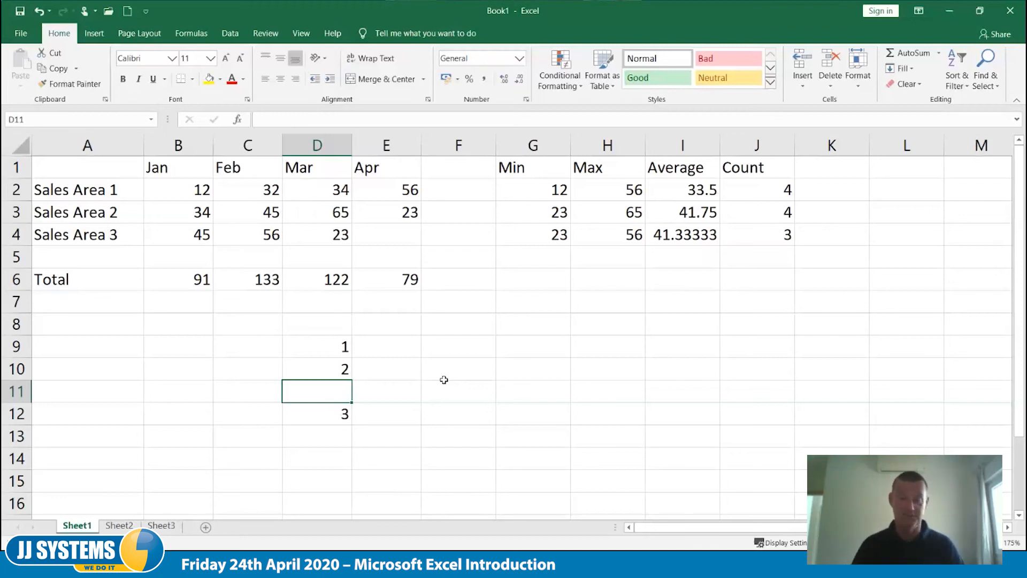
- Clear the example values and formula in D9:D12
{"action": "left_click_drag", "start_coordinate": [349, 348], "coordinate": [342, 422]}
{"action": "key", "text": "Delete"}
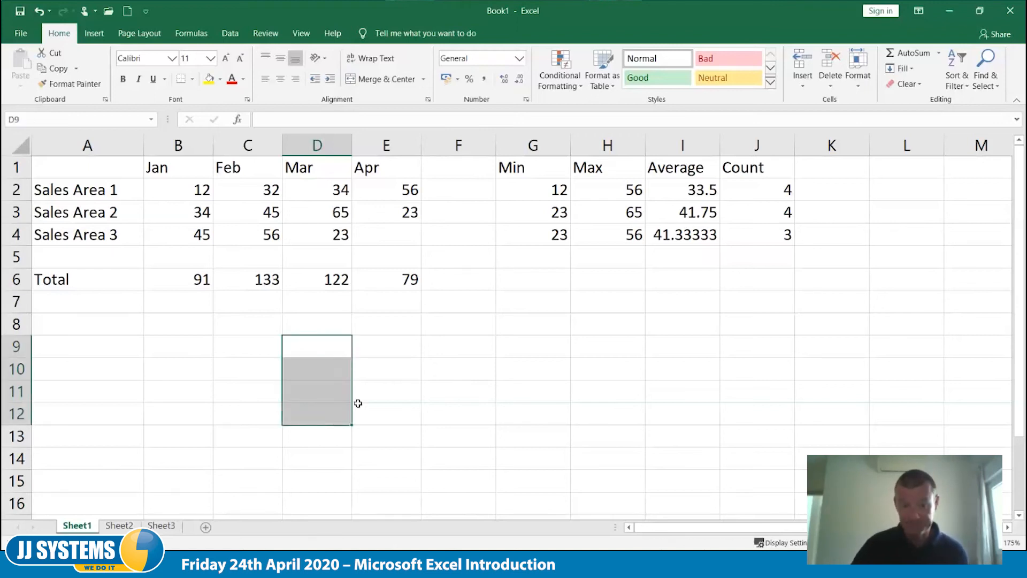
{"action": "left_click", "coordinate": [393, 340]}
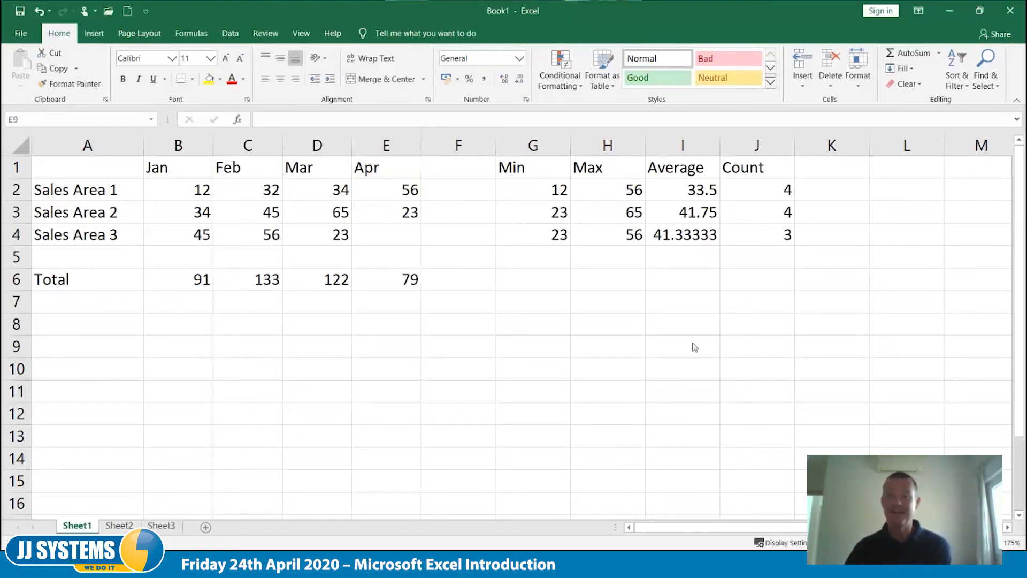
- Merge the empty block J10:M15 into one cell and left-align its contents
{"action": "left_click_drag", "start_coordinate": [742, 361], "coordinate": [973, 481]}
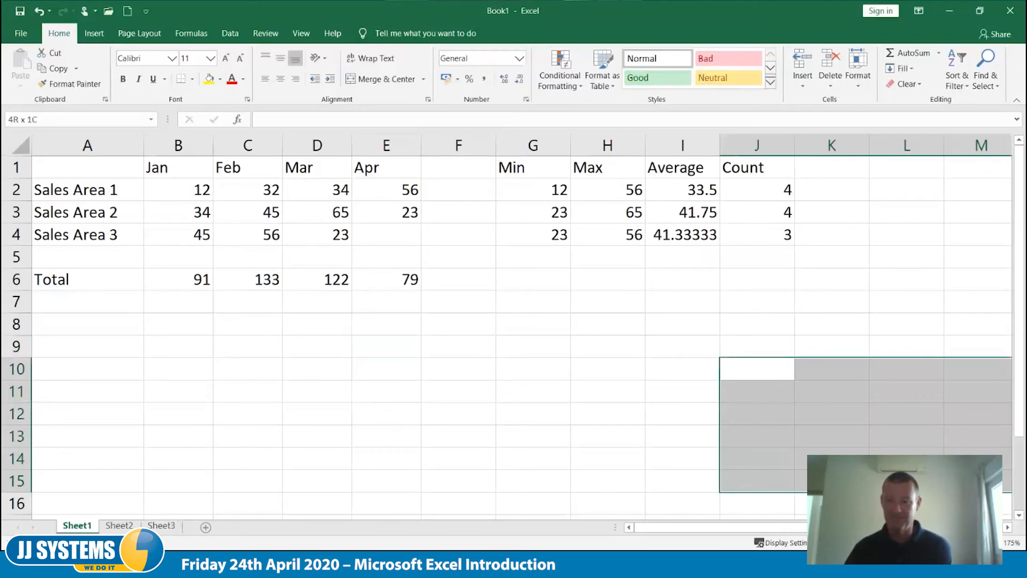
{"action": "left_click", "coordinate": [375, 85]}
{"action": "left_click", "coordinate": [267, 81]}
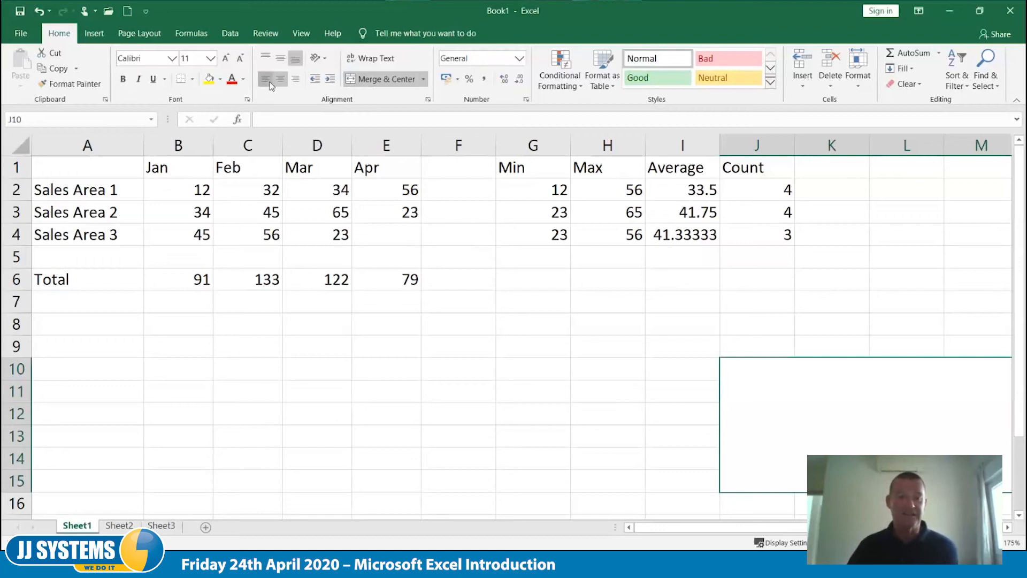
- Top-align the merged cell at J10 and set its font size to 18
{"action": "double_click", "coordinate": [827, 385]}
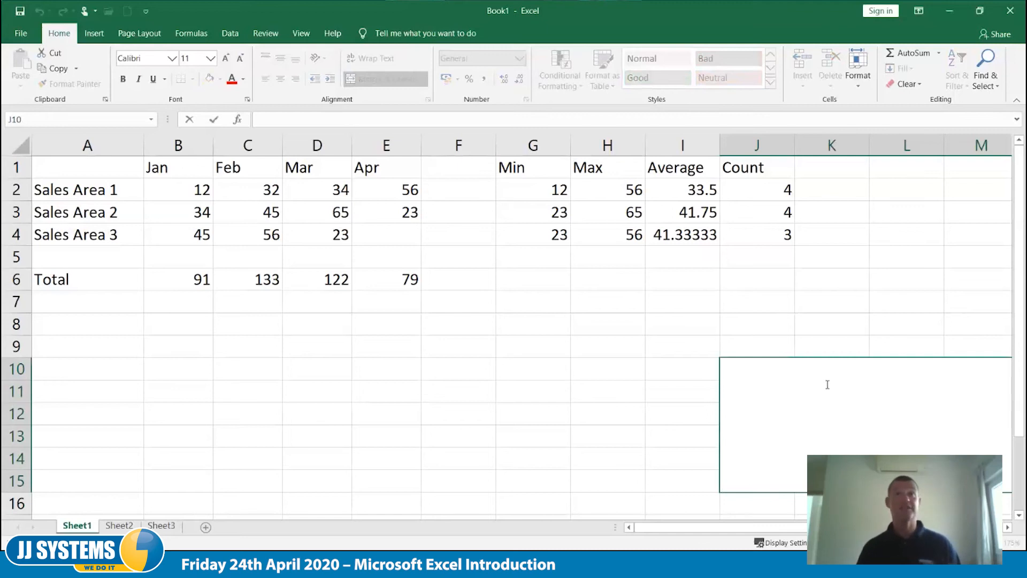
{"action": "type", "text": "+"}
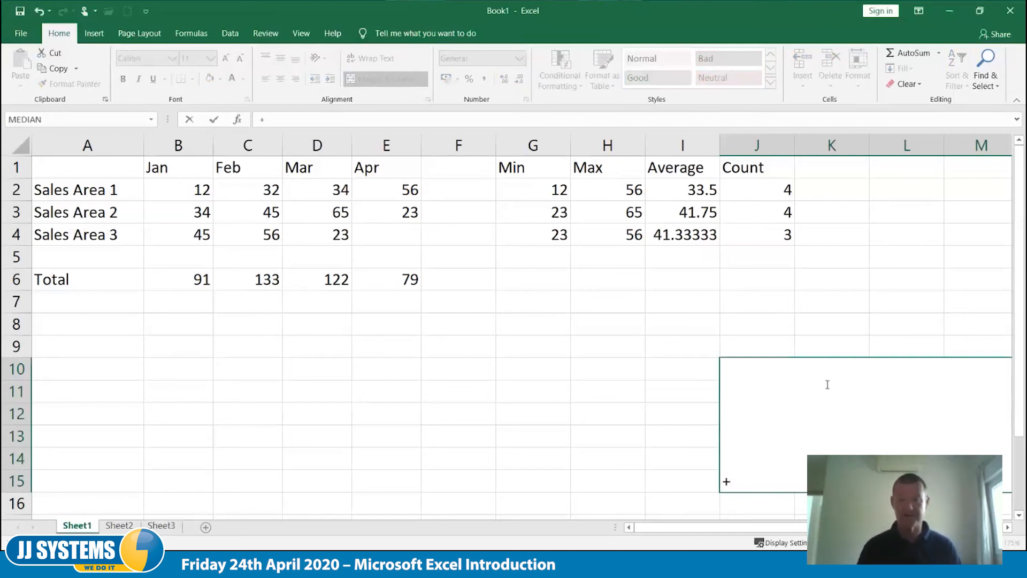
{"action": "key", "text": "Escape"}
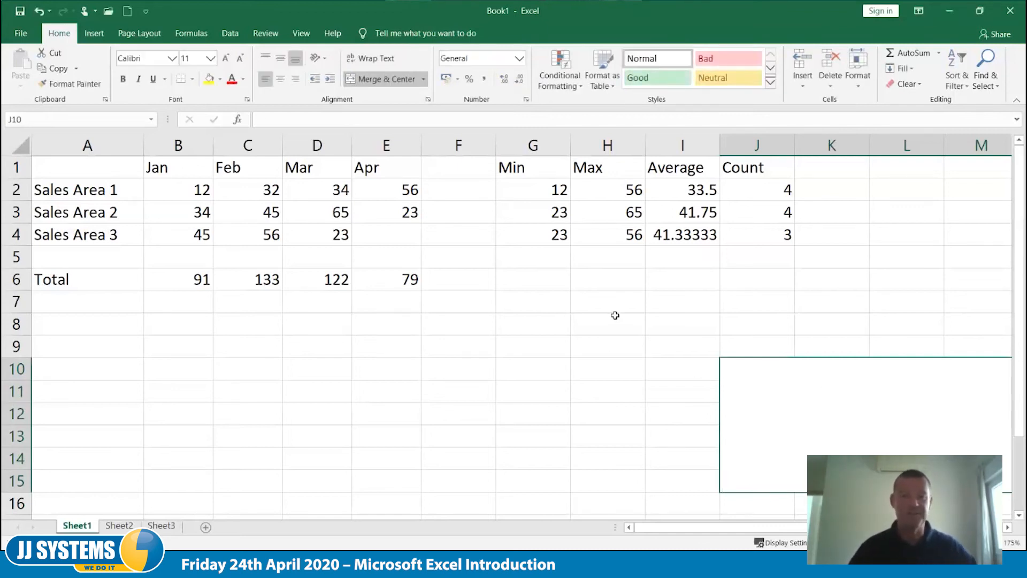
{"action": "left_click", "coordinate": [212, 60]}
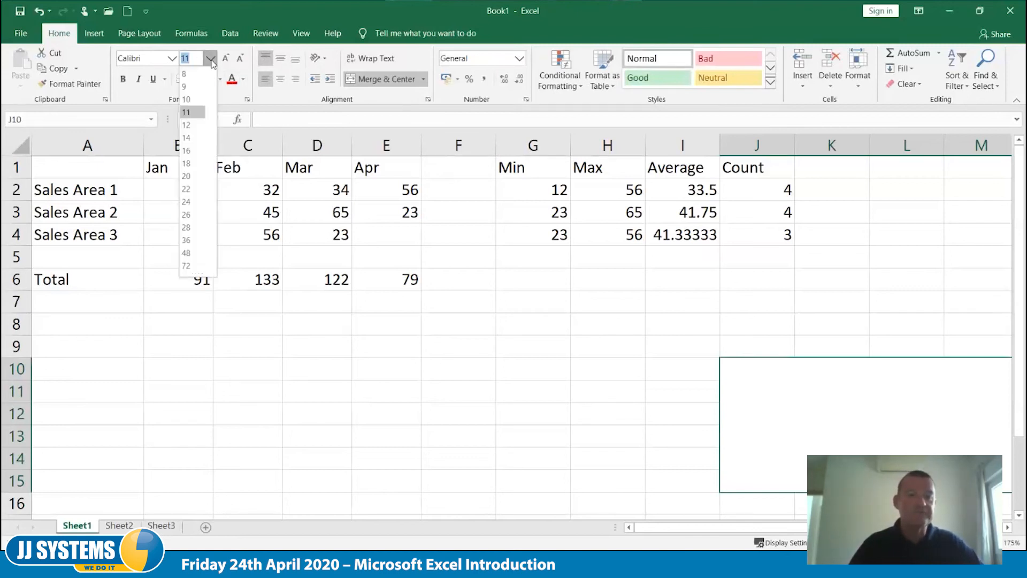
{"action": "left_click", "coordinate": [197, 163]}
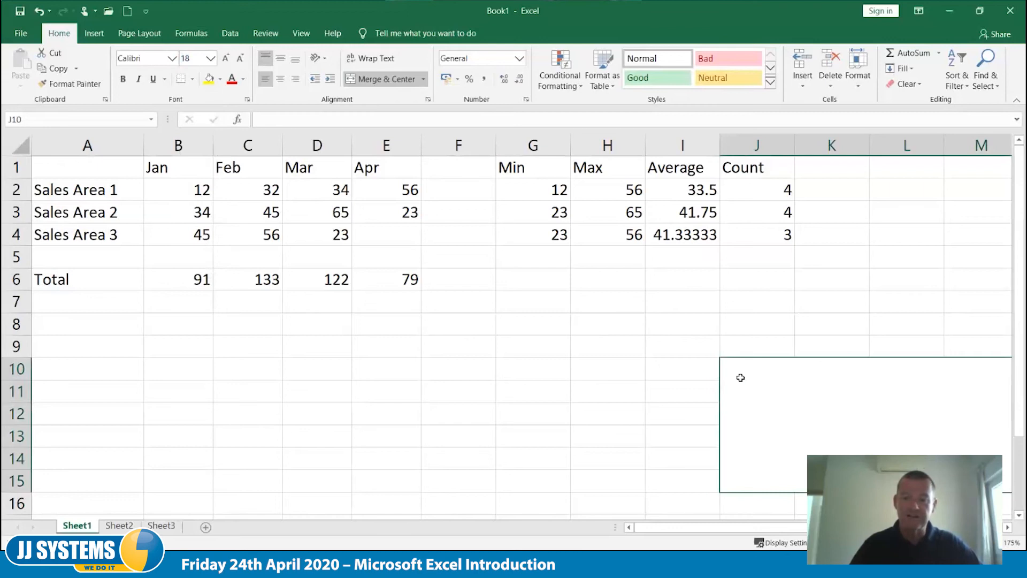
- List the arithmetic operators + - / * ^ on the first line of the merged cell at J10
{"action": "double_click", "coordinate": [741, 378]}
{"action": "type", "text": "+ -"}
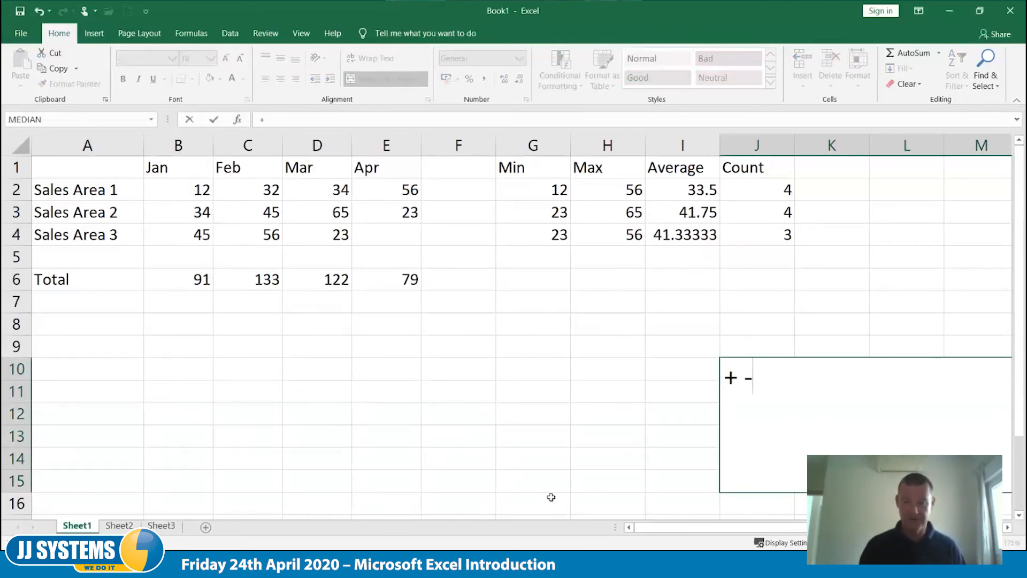
{"action": "type", "text": " /"}
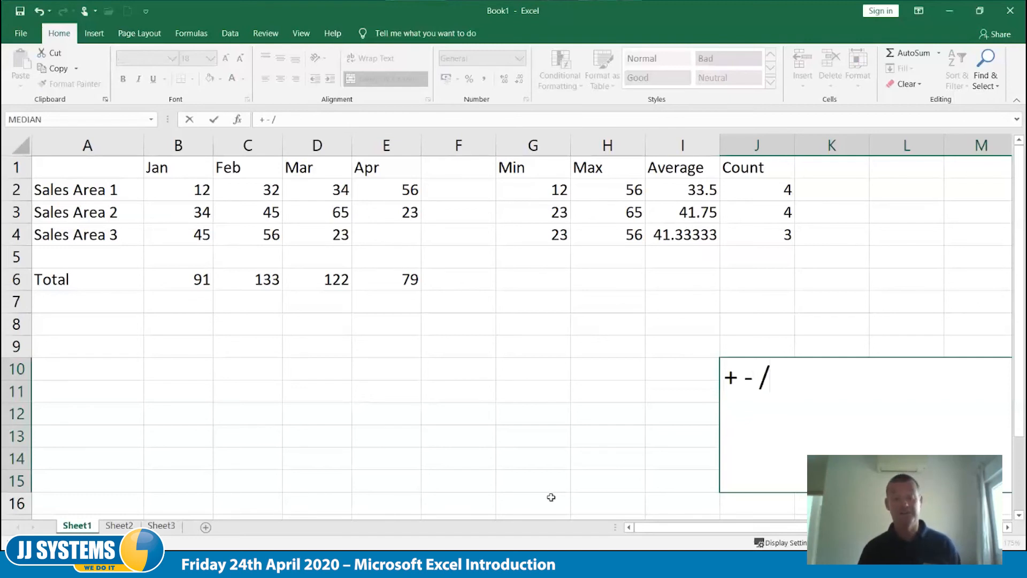
{"action": "type", "text": " *"}
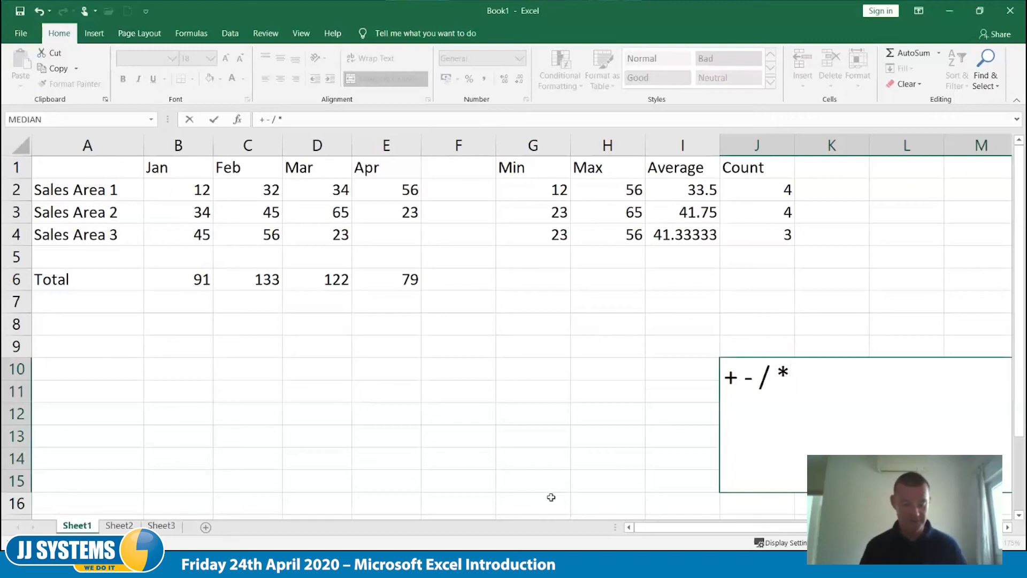
{"action": "type", "text": " ^"}
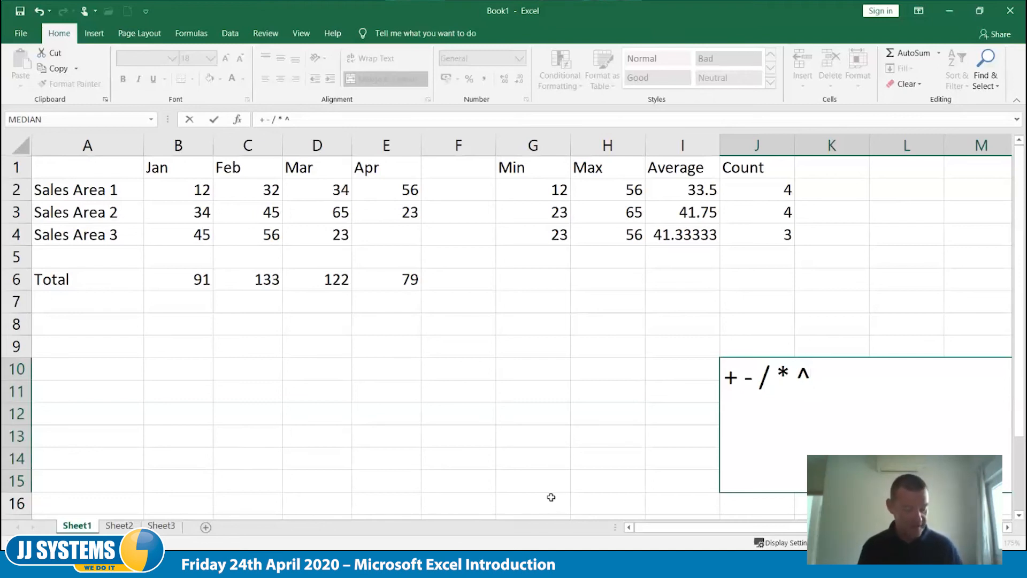
- Add a second line within the merged cell containing the symbols () % $ <>
{"action": "key", "text": "alt+Return"}
{"action": "type", "text": "() "}
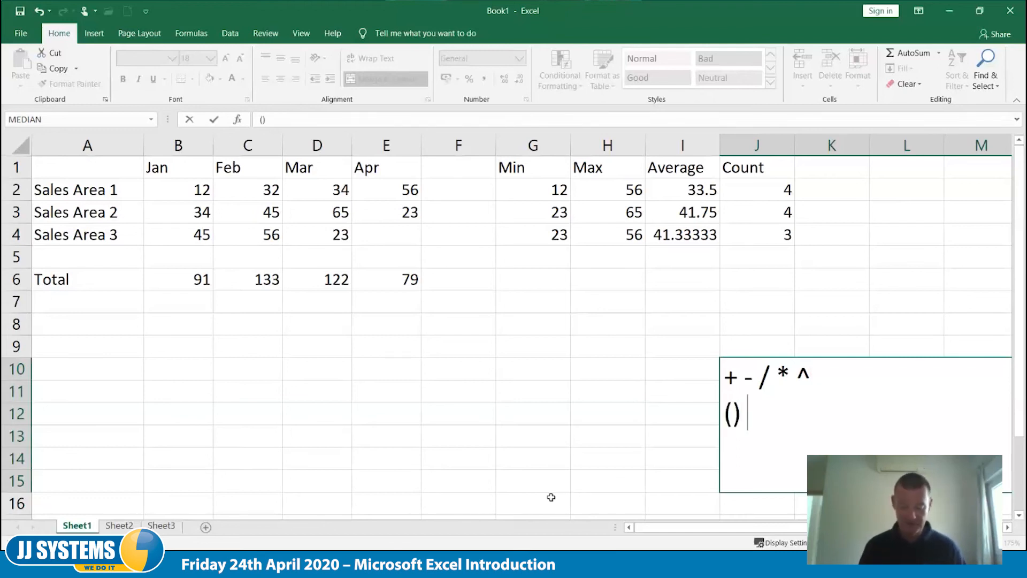
{"action": "type", "text": "%"}
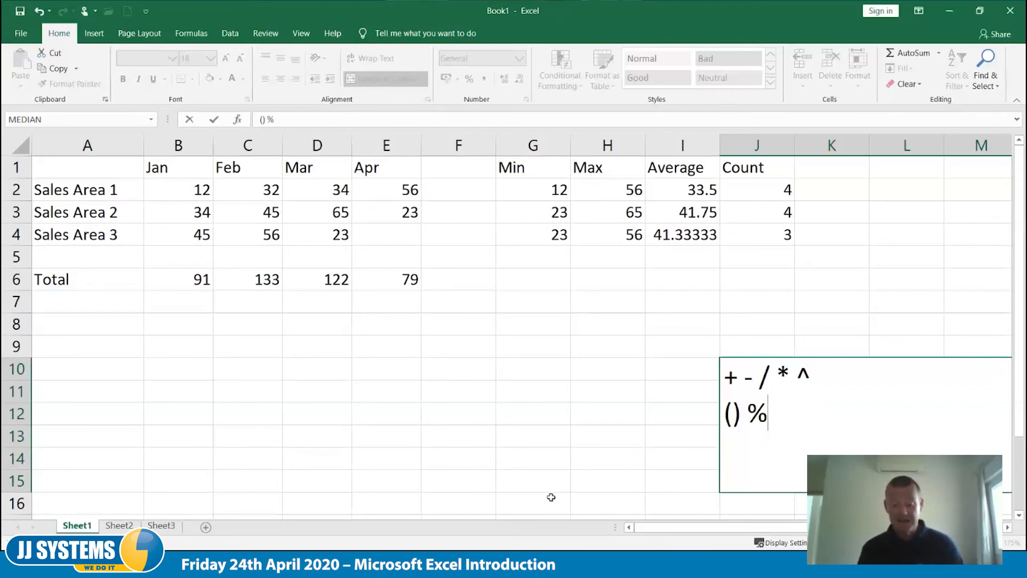
{"action": "type", "text": " $ <>"}
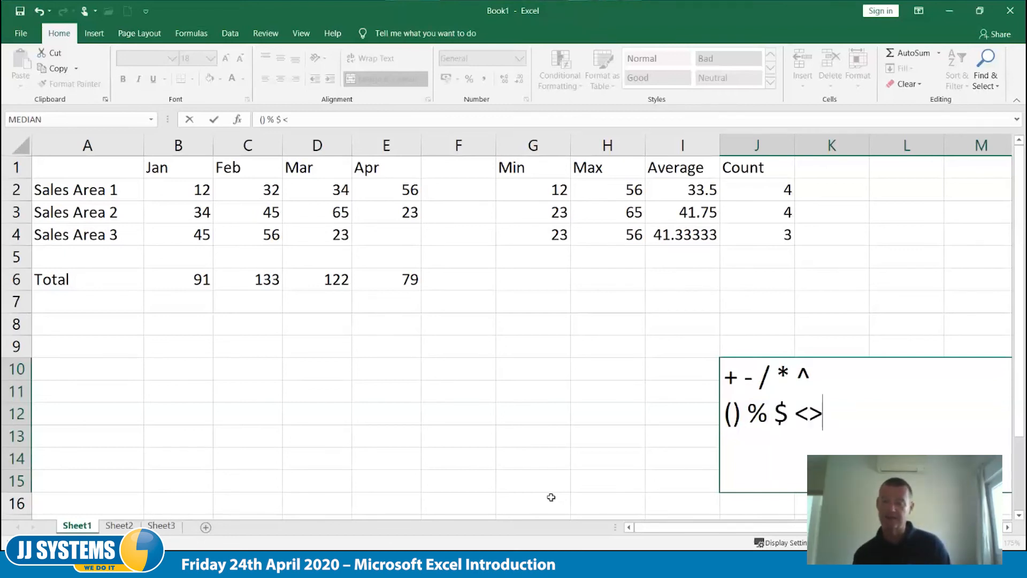
- Put an apostrophe before the first + in the operator list so the entry is stored as text, and commit it
{"action": "left_click", "coordinate": [553, 502]}
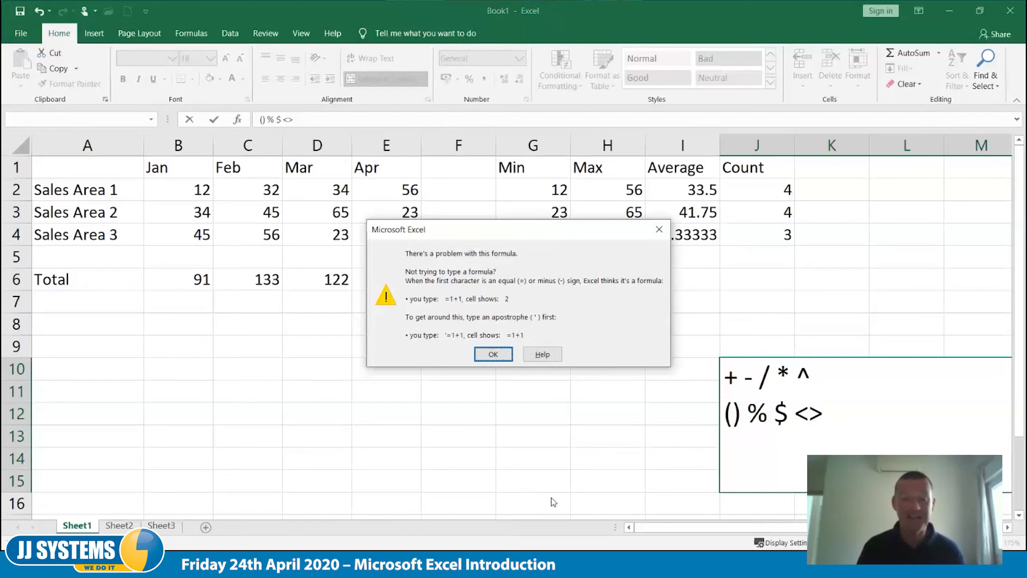
{"action": "key", "text": "Return"}
{"action": "key", "text": "Up"}
{"action": "key", "text": "Left"}
{"action": "key", "text": "Left"}
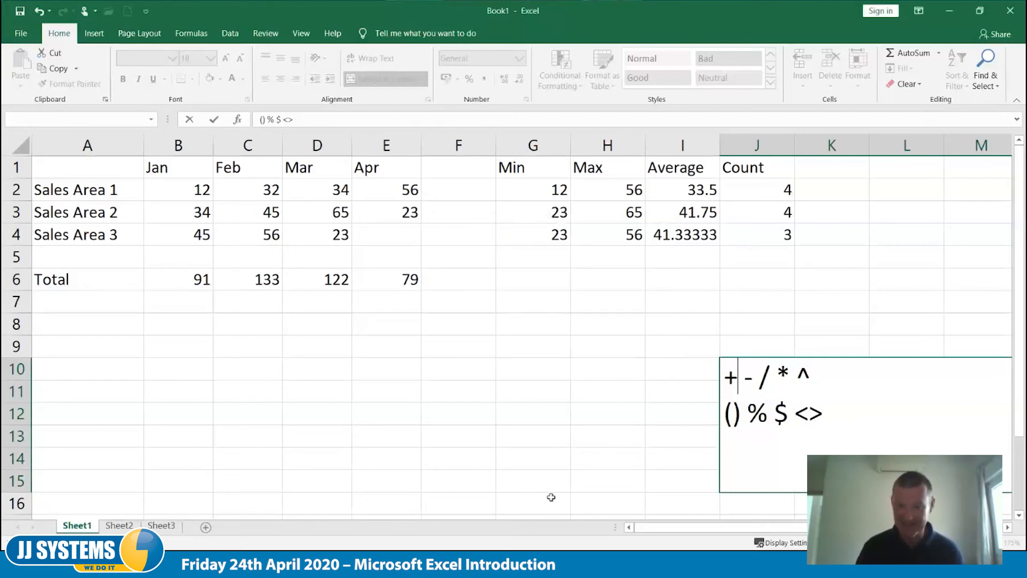
{"action": "type", "text": "'"}
{"action": "key", "text": "Tab"}
{"action": "key", "text": "Tab"}
{"action": "key", "text": "Tab"}
{"action": "key", "text": "Tab"}
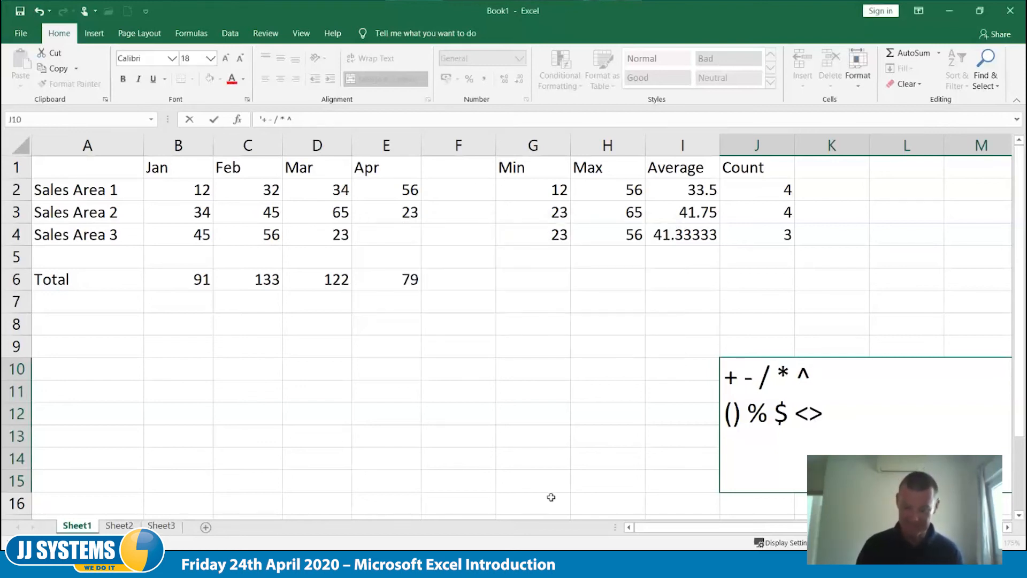
{"action": "key", "text": "Home"}
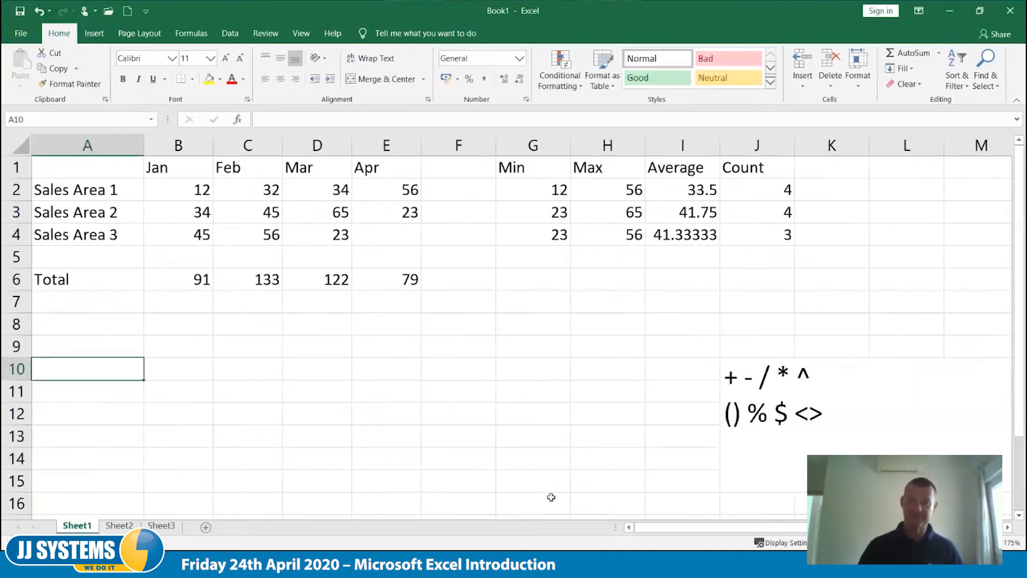
- Enter 10+10 in B8 without a leading equals sign
{"action": "key", "text": "Up"}
{"action": "key", "text": "Up"}
{"action": "key", "text": "Right"}
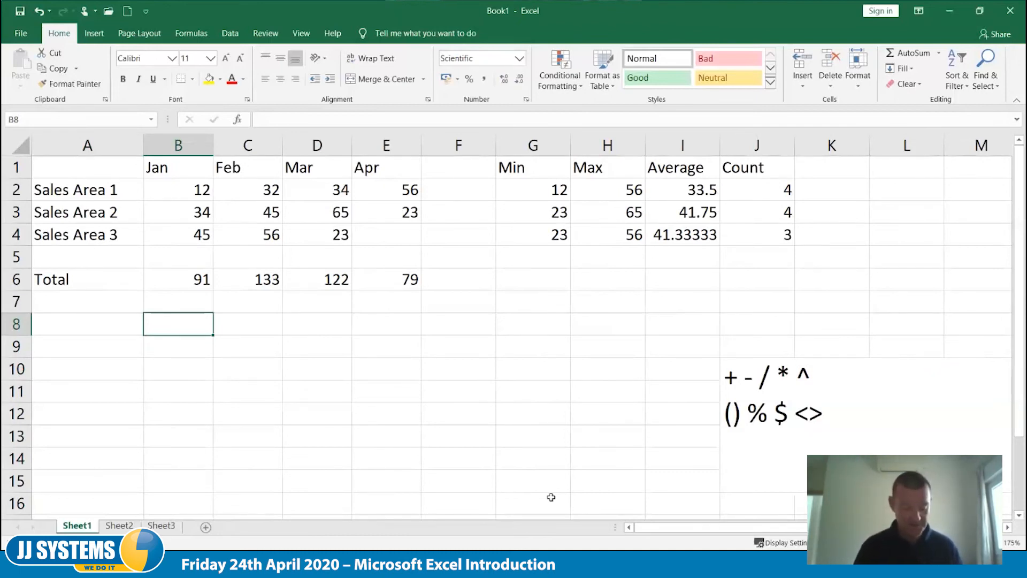
{"action": "type", "text": "10+10"}
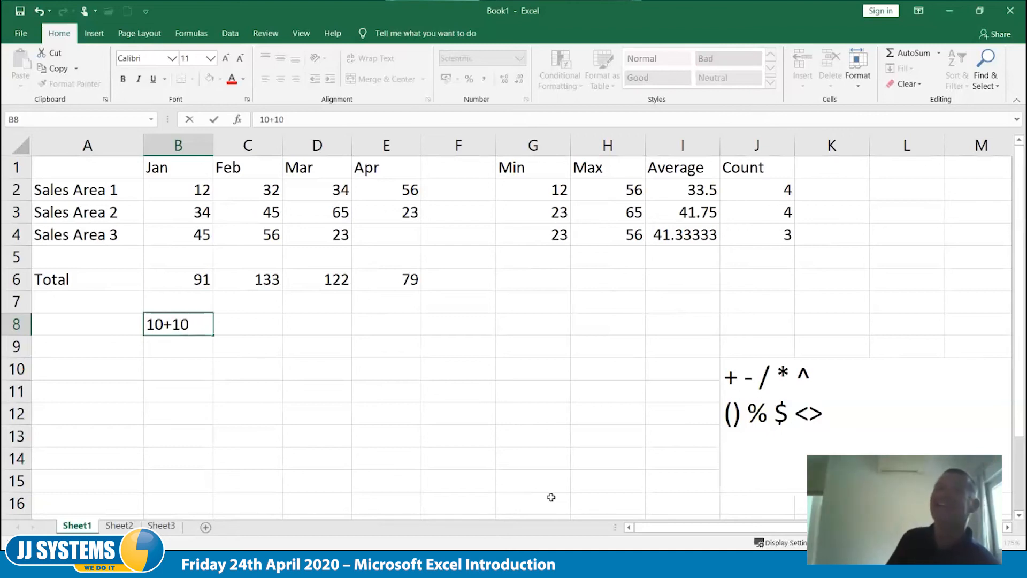
{"action": "key", "text": "Tab"}
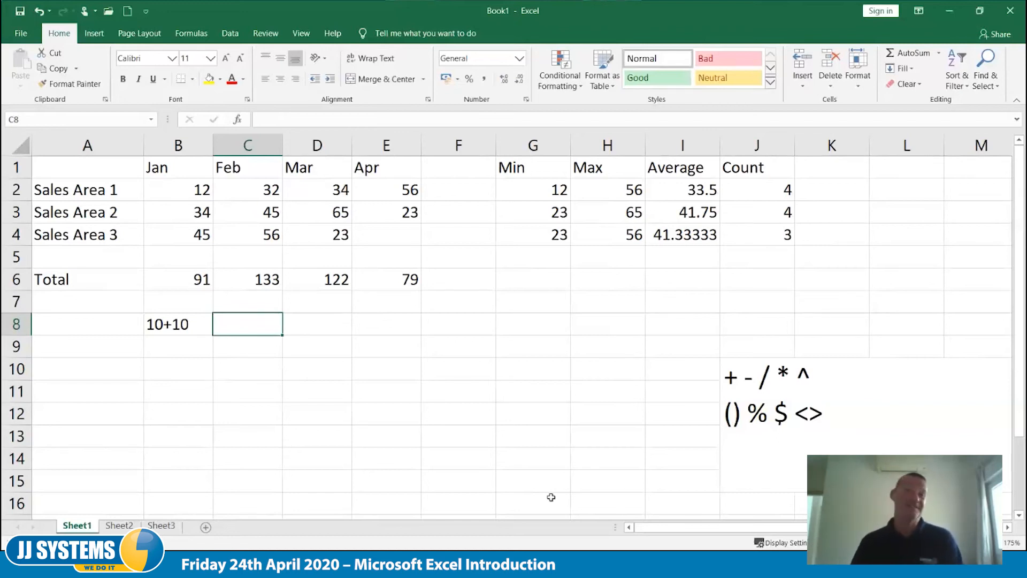
- Turn the B8 entry into the formula =10+10 and move on to B9
{"action": "key", "text": "Left"}
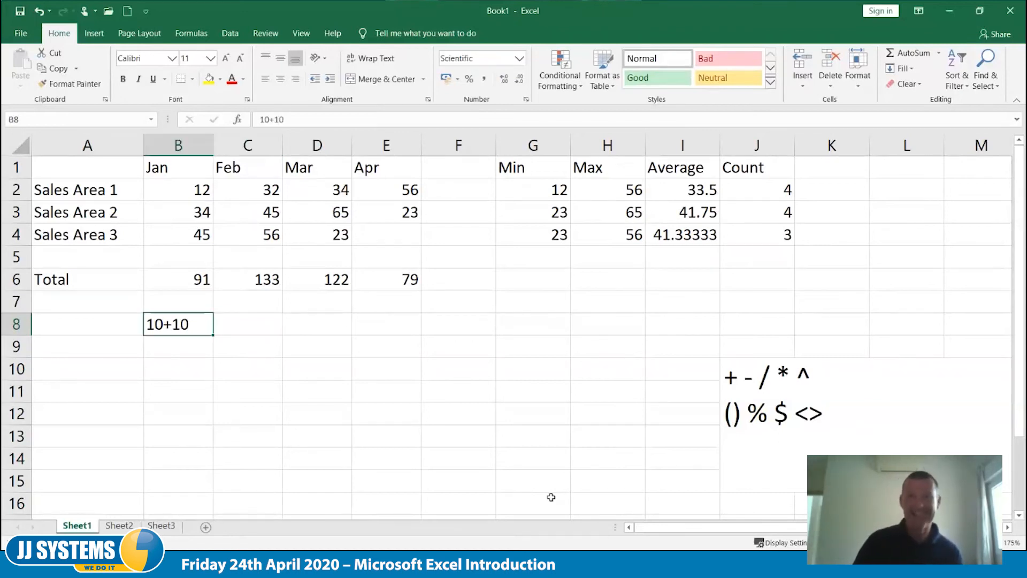
{"action": "key", "text": "F2"}
{"action": "key", "text": "Home"}
{"action": "type", "text": "="}
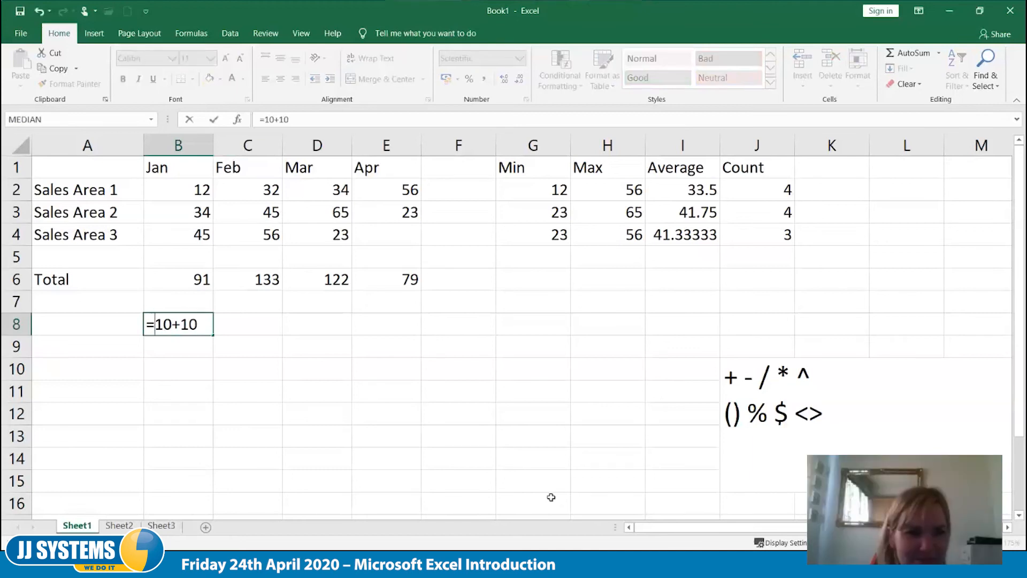
{"action": "key", "text": "Tab"}
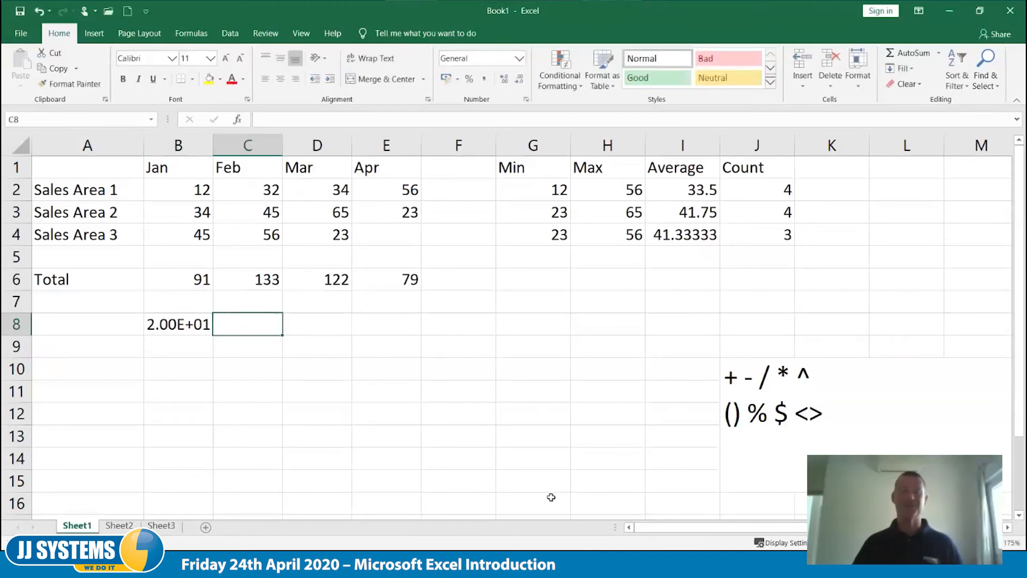
{"action": "key", "text": "Down"}
{"action": "key", "text": "Left"}
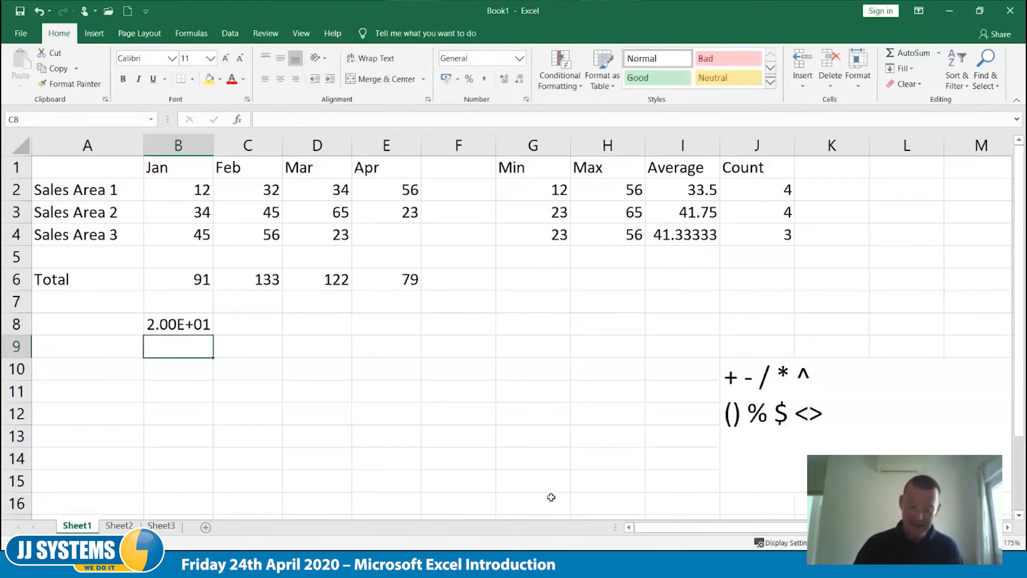
- Enter the formula =10+10 in cell B9
{"action": "type", "text": "=10+10"}
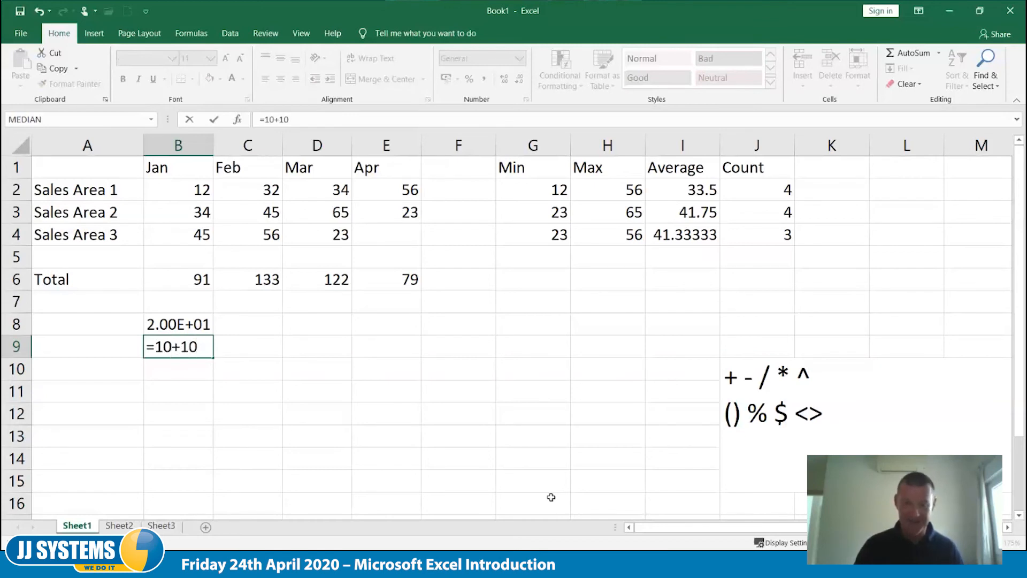
{"action": "key", "text": "Tab"}
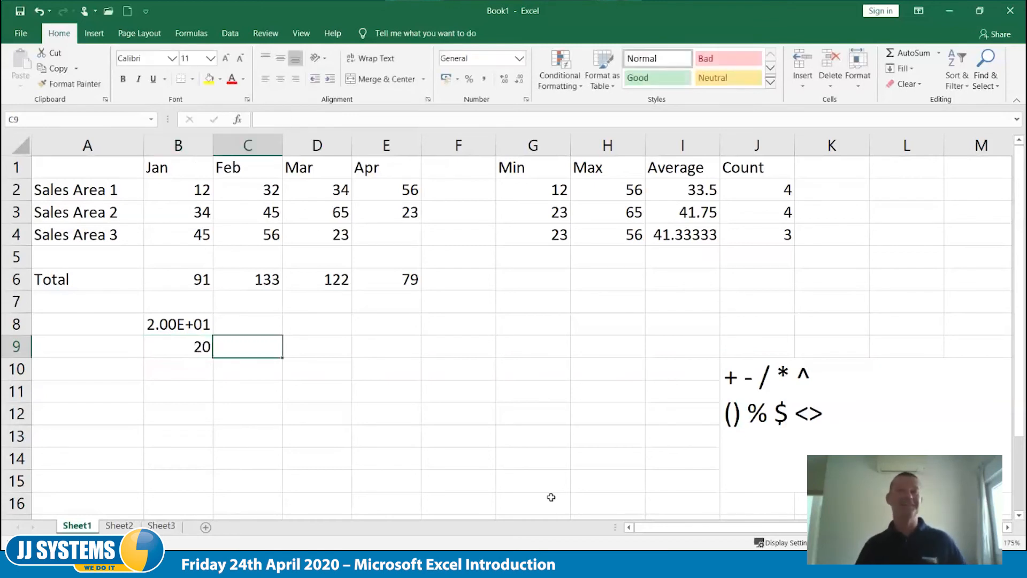
- Change the number format of cell B8 to General
{"action": "key", "text": "Left"}
{"action": "key", "text": "Up"}
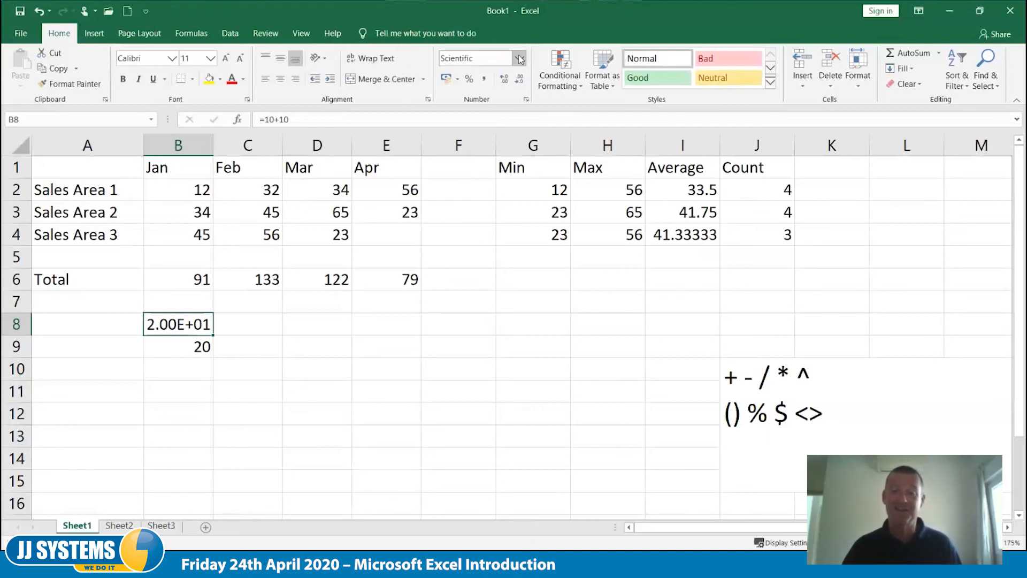
{"action": "left_click", "coordinate": [519, 58]}
{"action": "left_click", "coordinate": [490, 80]}
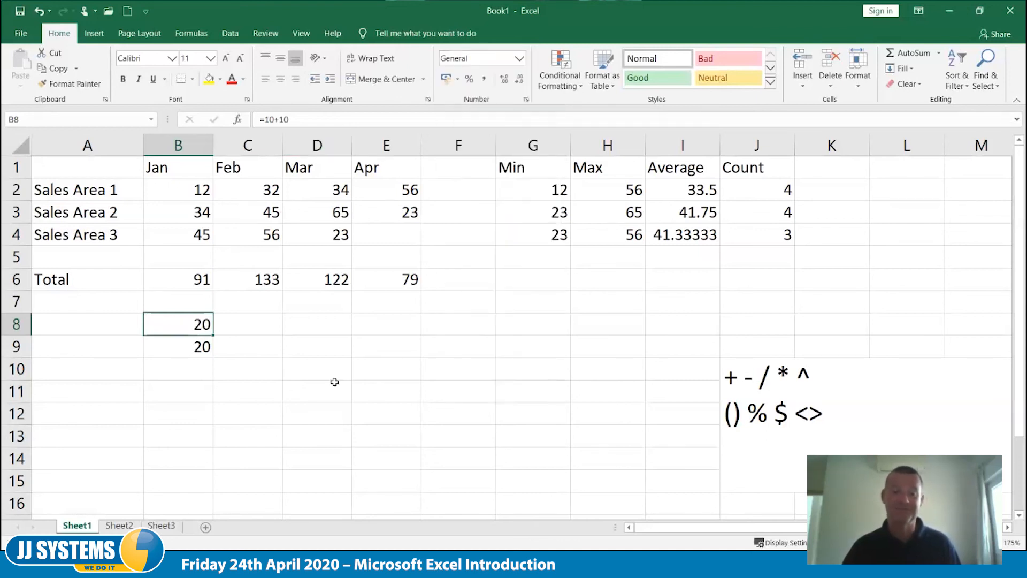
- Clear the contents of cells B8 and B9
{"action": "left_click", "coordinate": [329, 377]}
{"action": "left_click_drag", "start_coordinate": [183, 328], "coordinate": [183, 351]}
{"action": "key", "text": "Delete"}
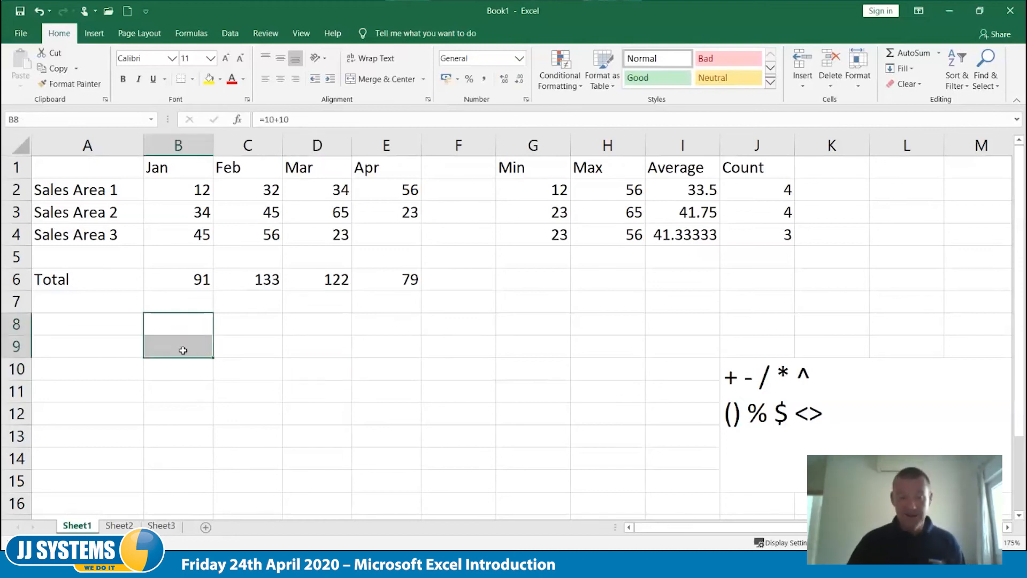
- Enter the formula =10+10*10 in cell B8 and move on to B9
{"action": "left_click", "coordinate": [191, 376]}
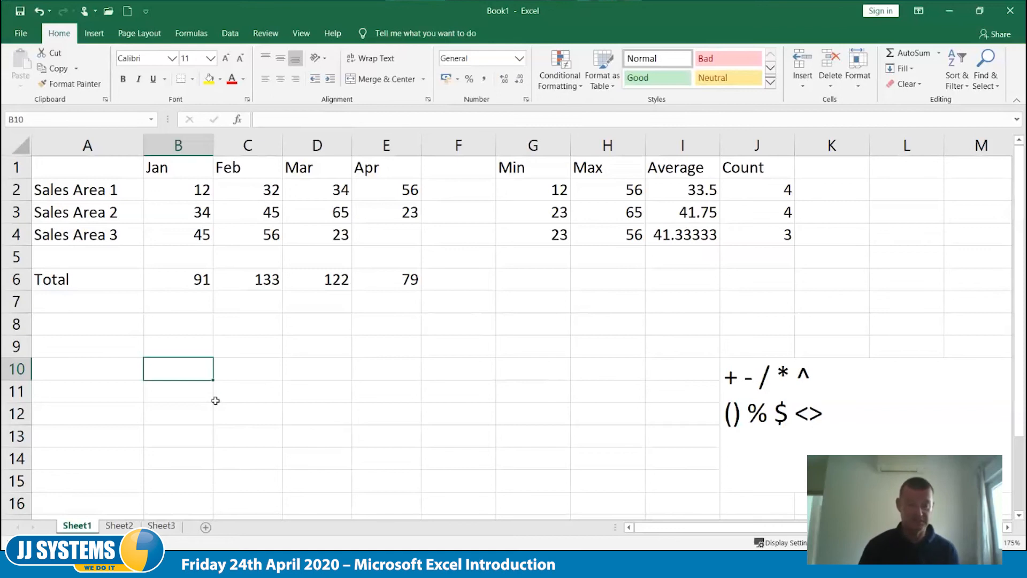
{"action": "key", "text": "Up"}
{"action": "key", "text": "Up"}
{"action": "key", "text": "Left"}
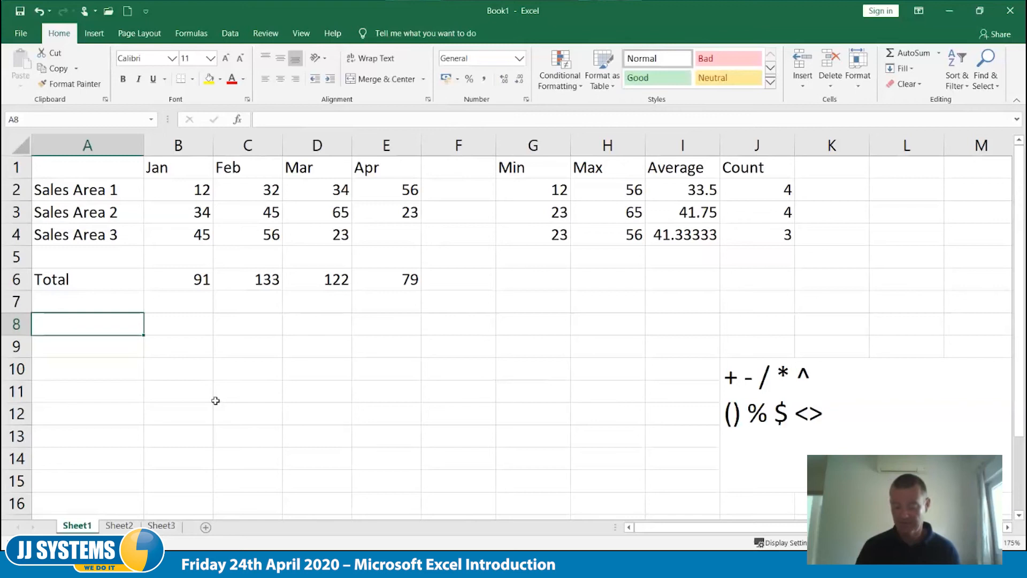
{"action": "key", "text": "Right"}
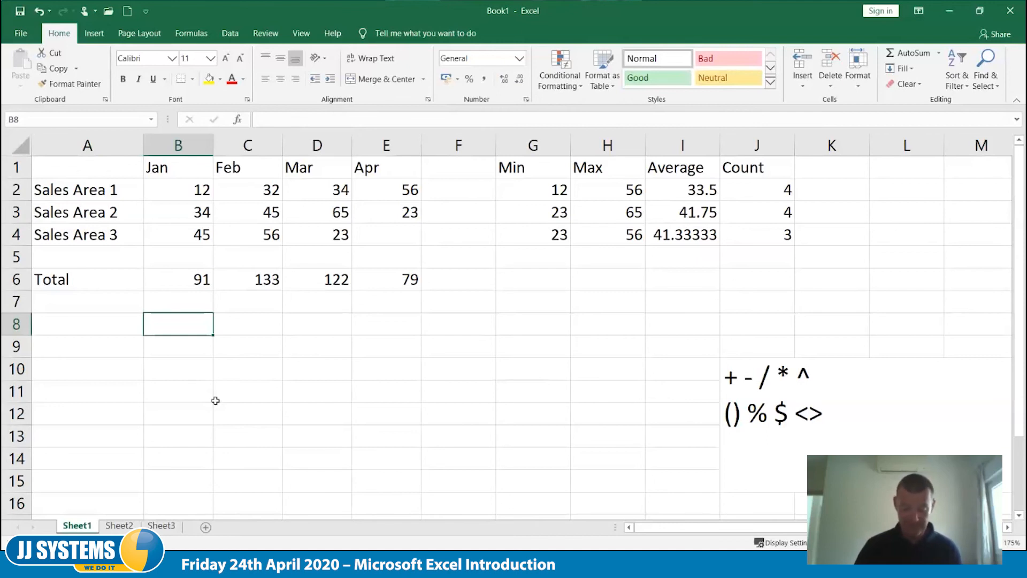
{"action": "type", "text": "=10+10*10"}
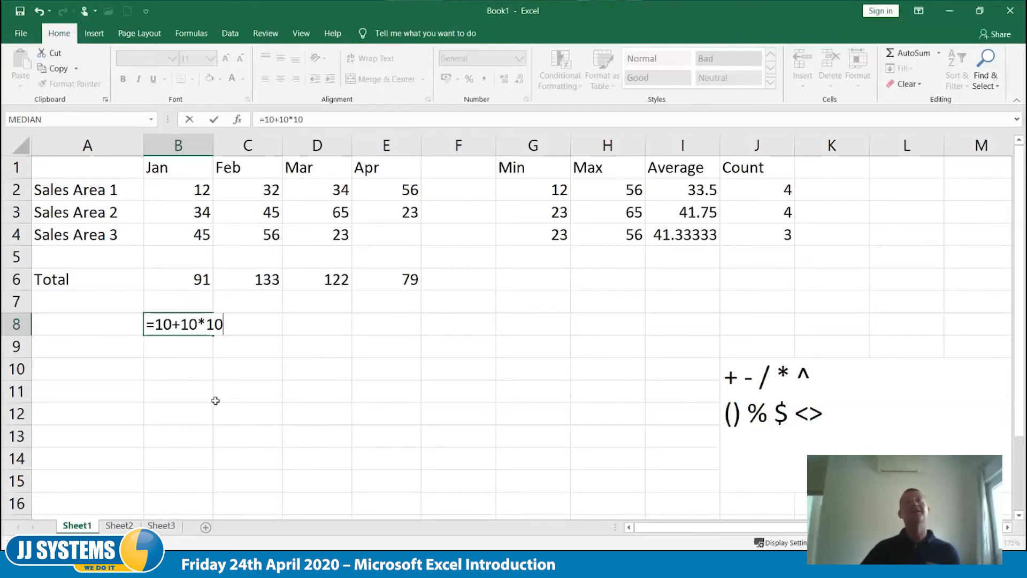
{"action": "key", "text": "Tab"}
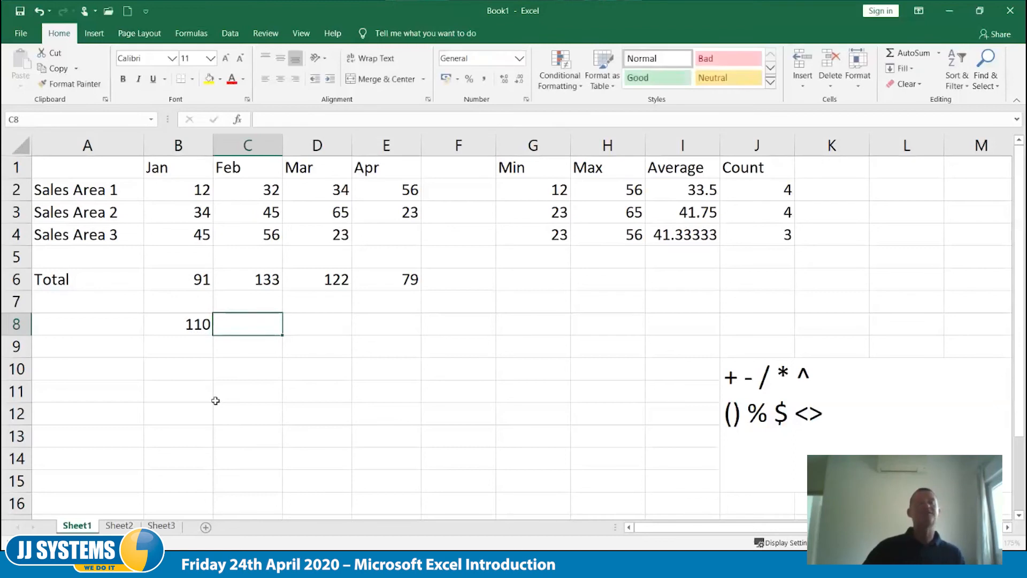
{"action": "key", "text": "Return"}
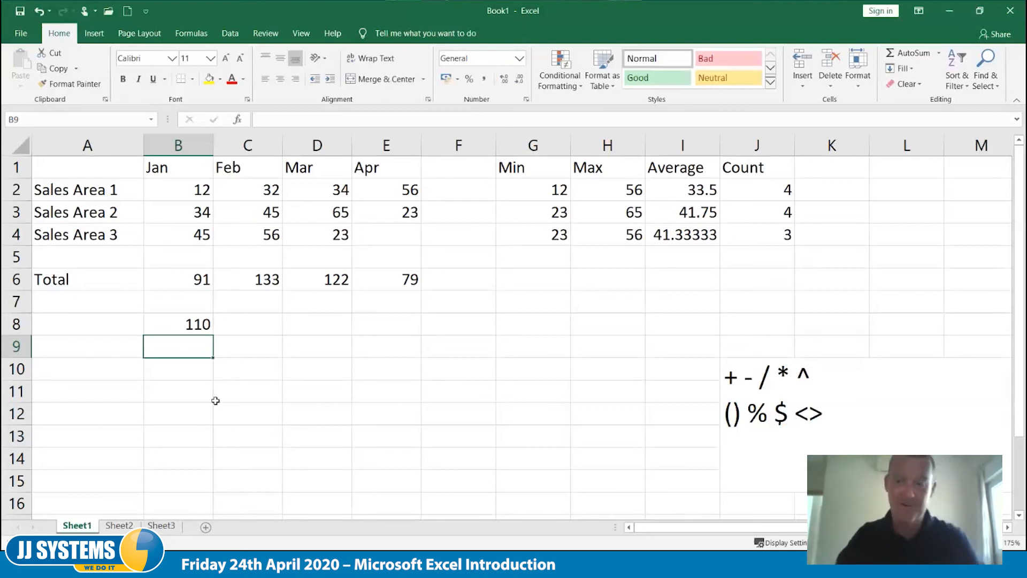
- Add the lines BODMAS and BIDMAS below the symbols in the merged notes cell and commit the entry
{"action": "left_click", "coordinate": [783, 425]}
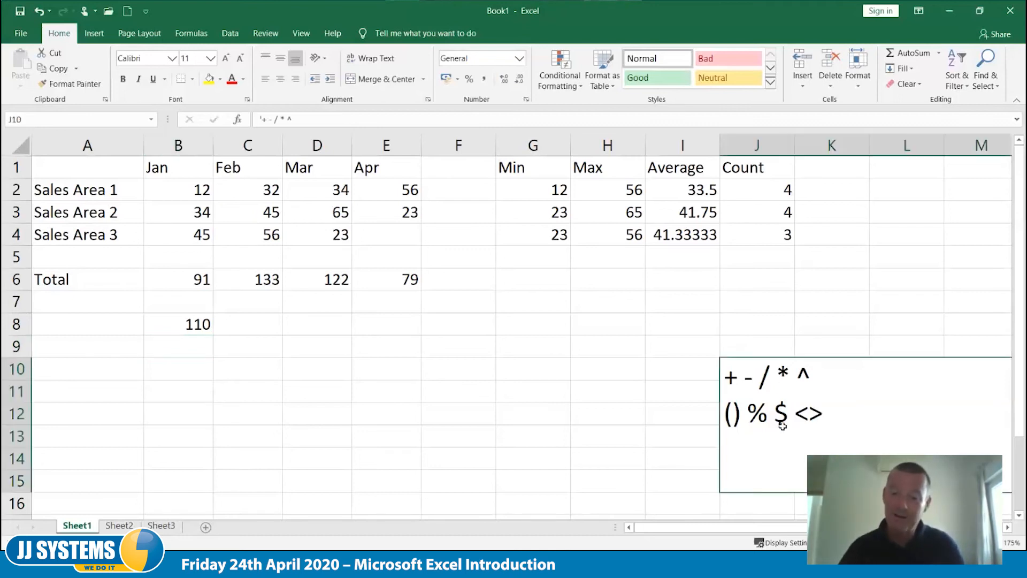
{"action": "double_click", "coordinate": [782, 426]}
{"action": "left_click", "coordinate": [860, 431]}
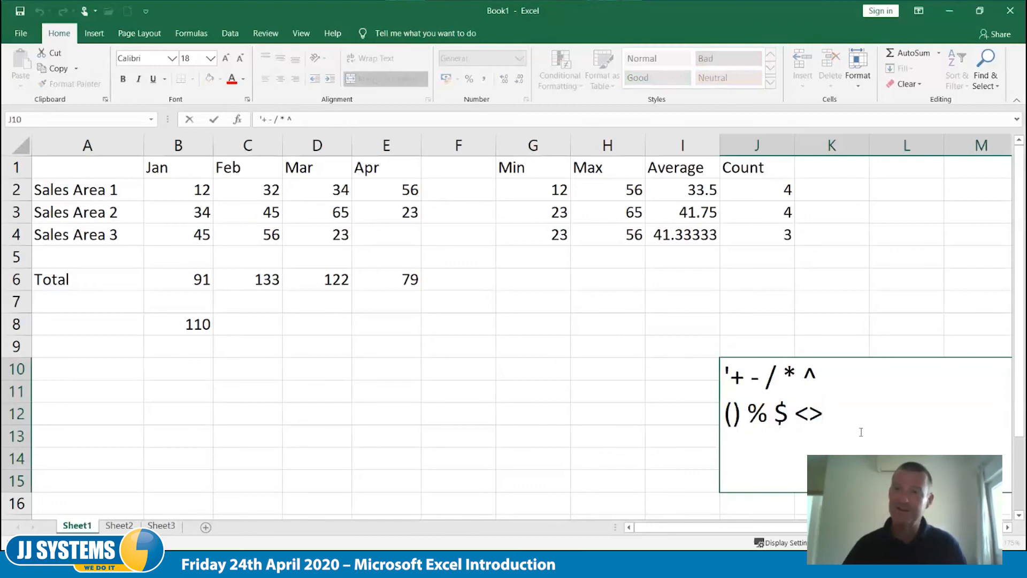
{"action": "key", "text": "alt+Return"}
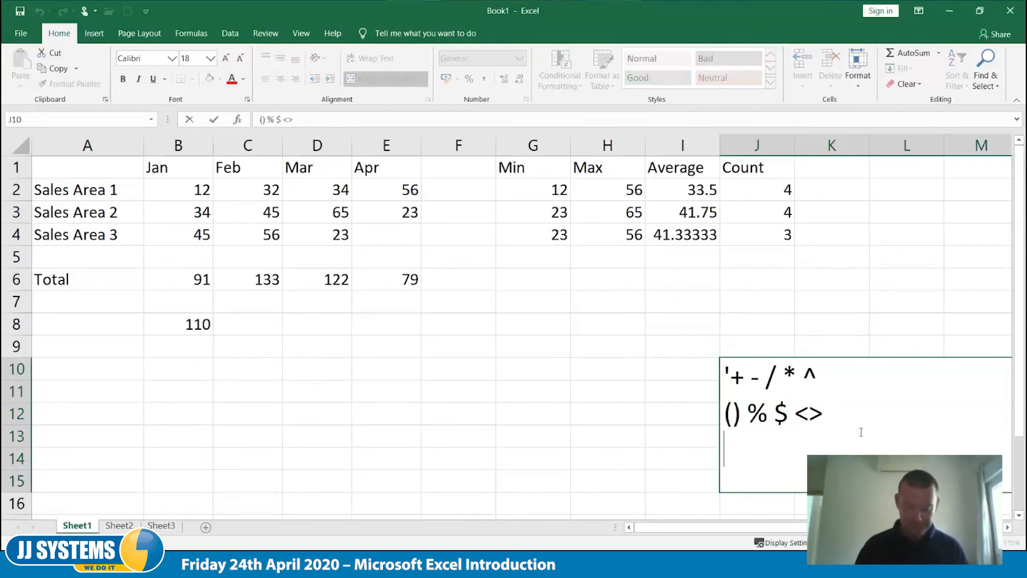
{"action": "type", "text": "BODMAS"}
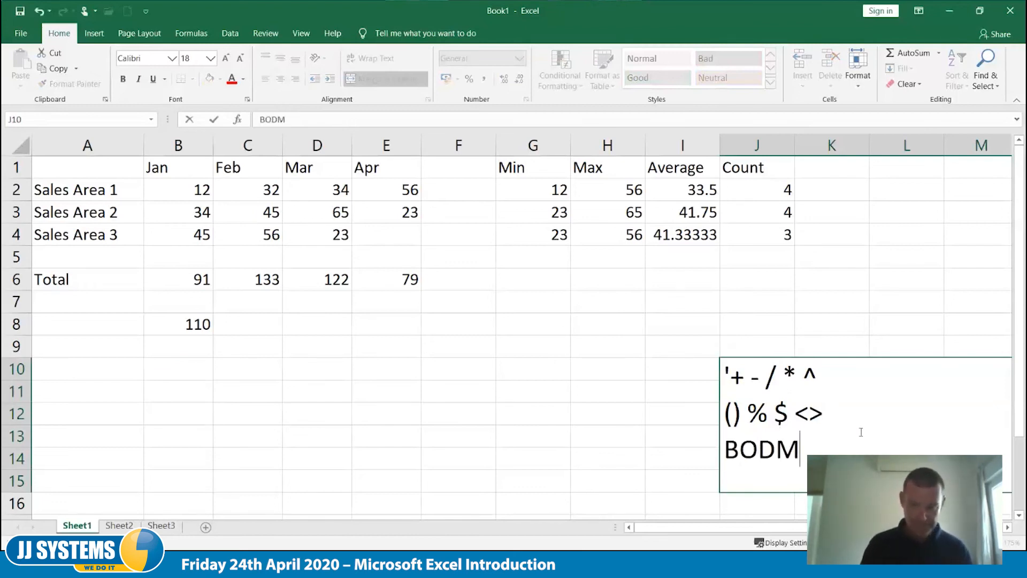
{"action": "key", "text": "alt+Return"}
{"action": "type", "text": "BIDMAS"}
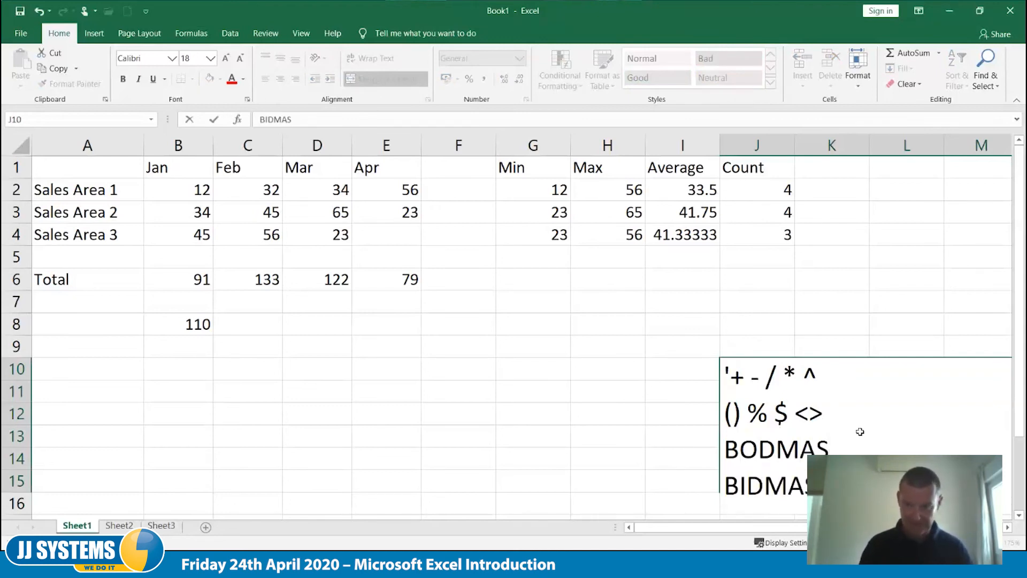
{"action": "key", "text": "Tab"}
{"action": "key", "text": "Tab"}
{"action": "key", "text": "Tab"}
{"action": "key", "text": "Tab"}
{"action": "key", "text": "Left"}
{"action": "key", "text": "Left"}
{"action": "key", "text": "Left"}
{"action": "key", "text": "Left"}
{"action": "key", "text": "Left"}
{"action": "key", "text": "Left"}
{"action": "key", "text": "Left"}
{"action": "key", "text": "Left"}
{"action": "key", "text": "Left"}
{"action": "key", "text": "Left"}
{"action": "key", "text": "Left"}
{"action": "key", "text": "Left"}
{"action": "key", "text": "Left"}
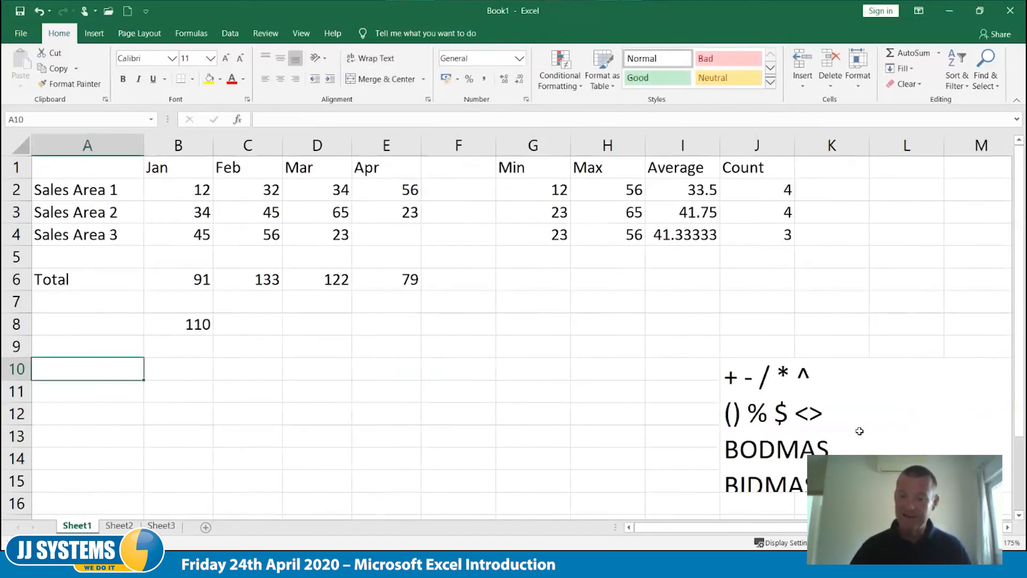
{"action": "left_click", "coordinate": [843, 419]}
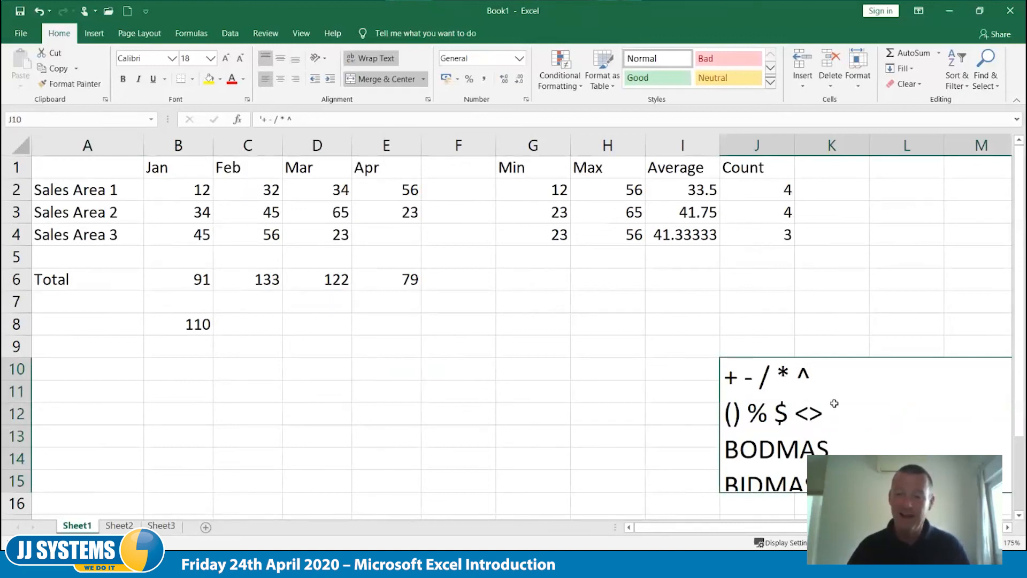
- Inspect the formula in cell B8 and close it without changes
{"action": "left_click", "coordinate": [183, 364]}
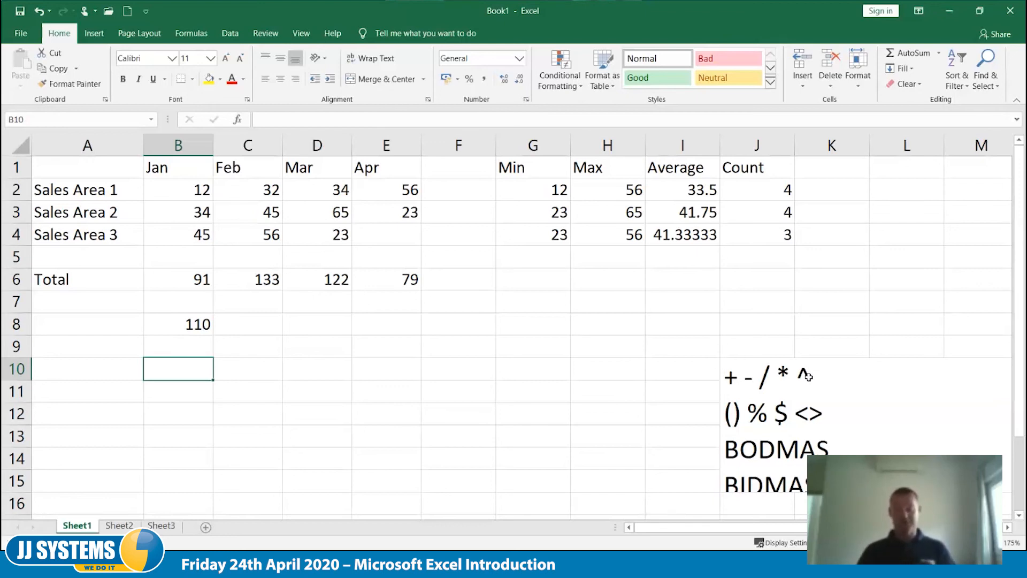
{"action": "left_click", "coordinate": [172, 319]}
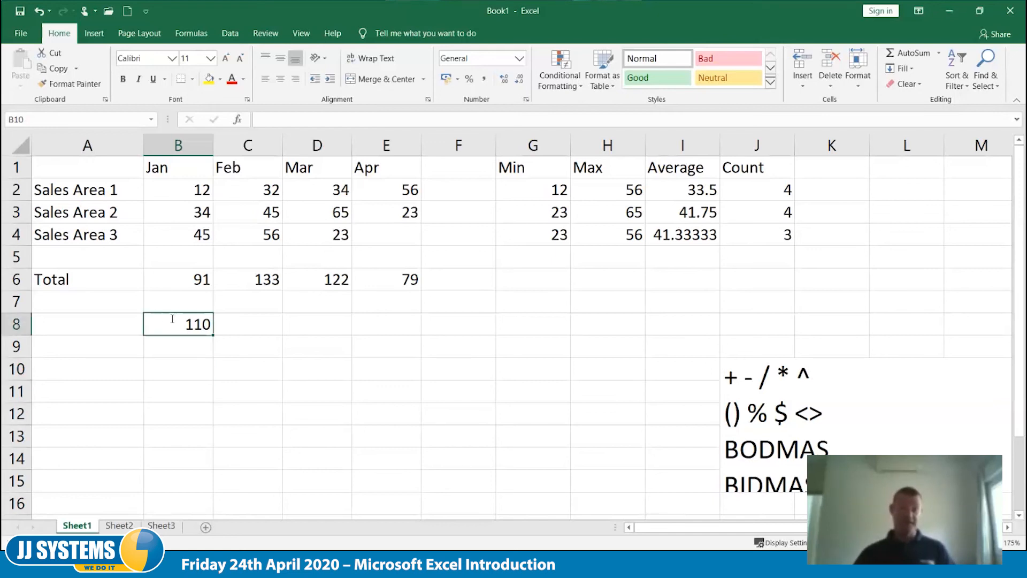
{"action": "double_click", "coordinate": [173, 319]}
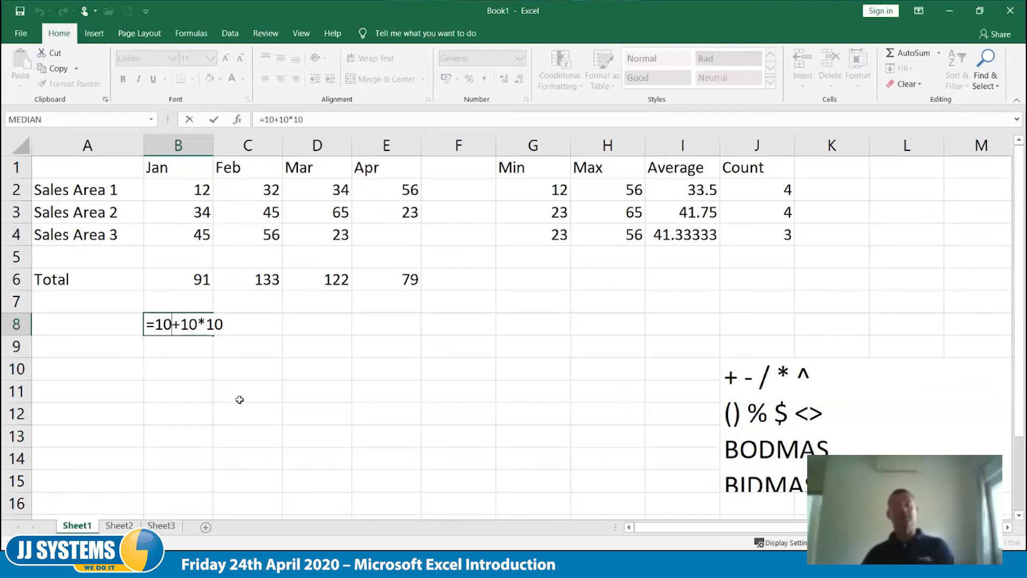
{"action": "key", "text": "Tab"}
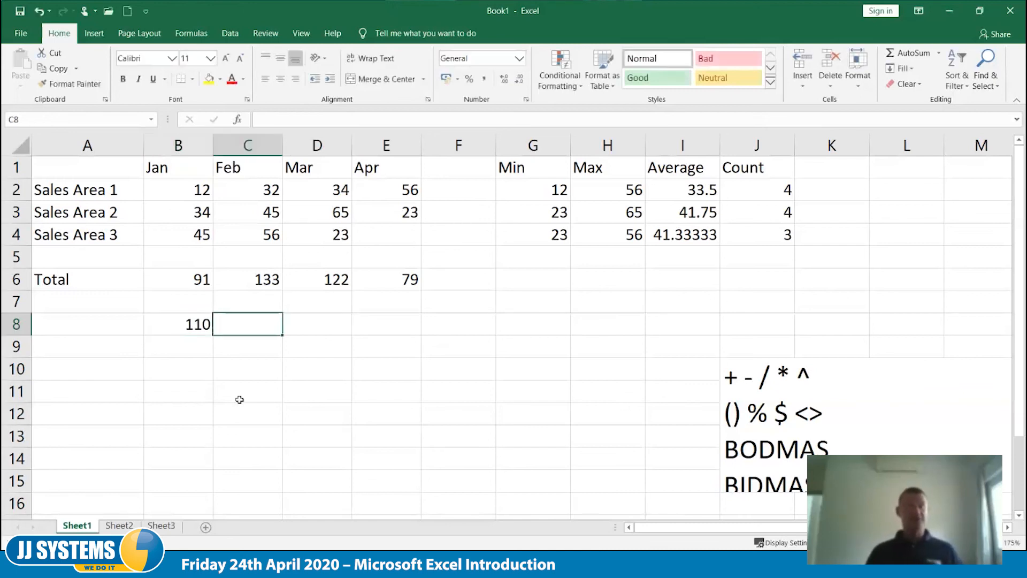
- Add parentheses around the addition in B8 so the formula reads =(10+10)*10
{"action": "key", "text": "Left"}
{"action": "key", "text": "F2"}
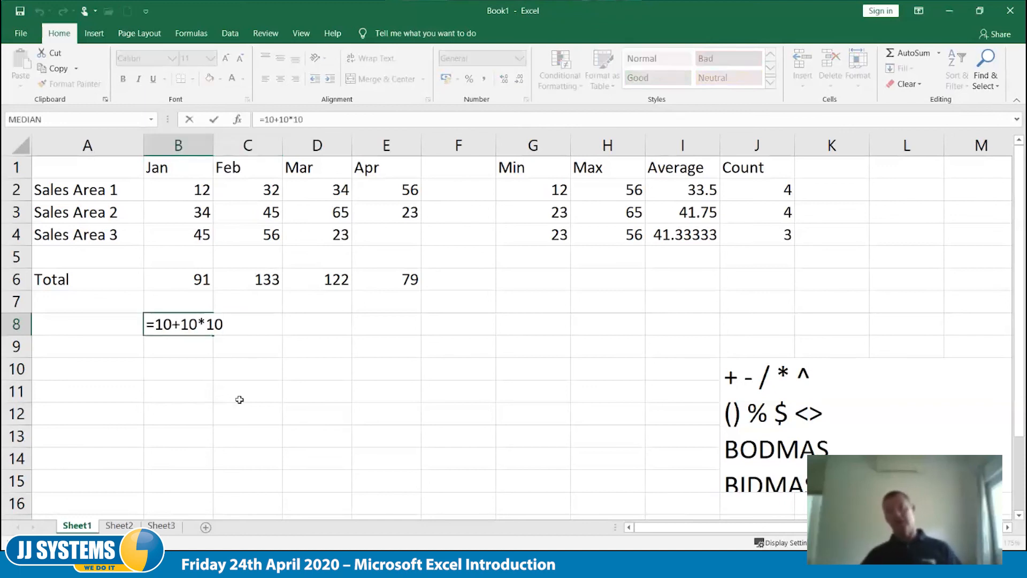
{"action": "left_click", "coordinate": [154, 325]}
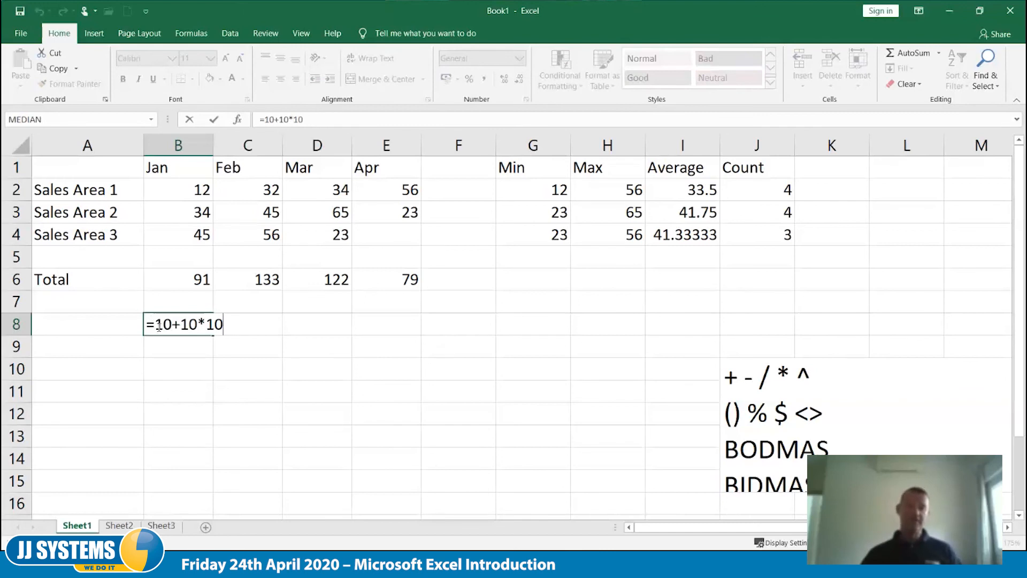
{"action": "type", "text": "("}
{"action": "key", "text": "Right"}
{"action": "key", "text": "Right"}
{"action": "key", "text": "Right"}
{"action": "key", "text": "Right"}
{"action": "key", "text": "Right"}
{"action": "type", "text": ")"}
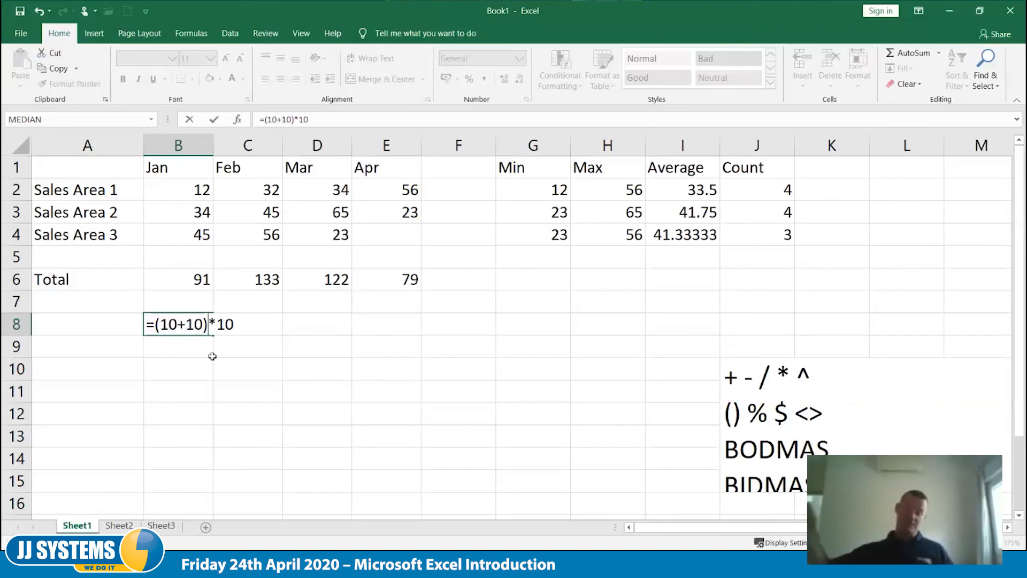
{"action": "key", "text": "Tab"}
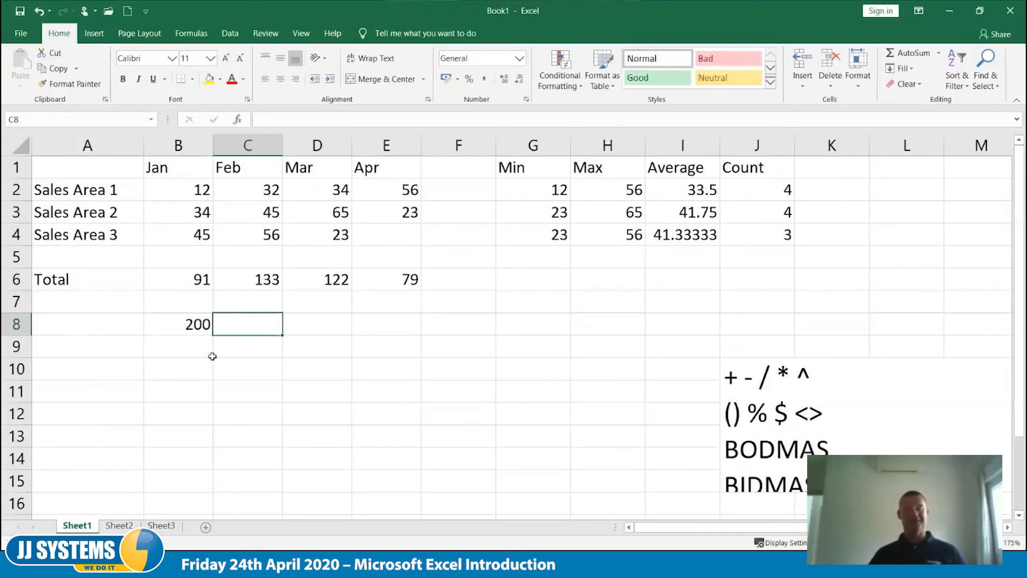
- Clear cell B8 and enter the row label Bonus in A8
{"action": "key", "text": "Left"}
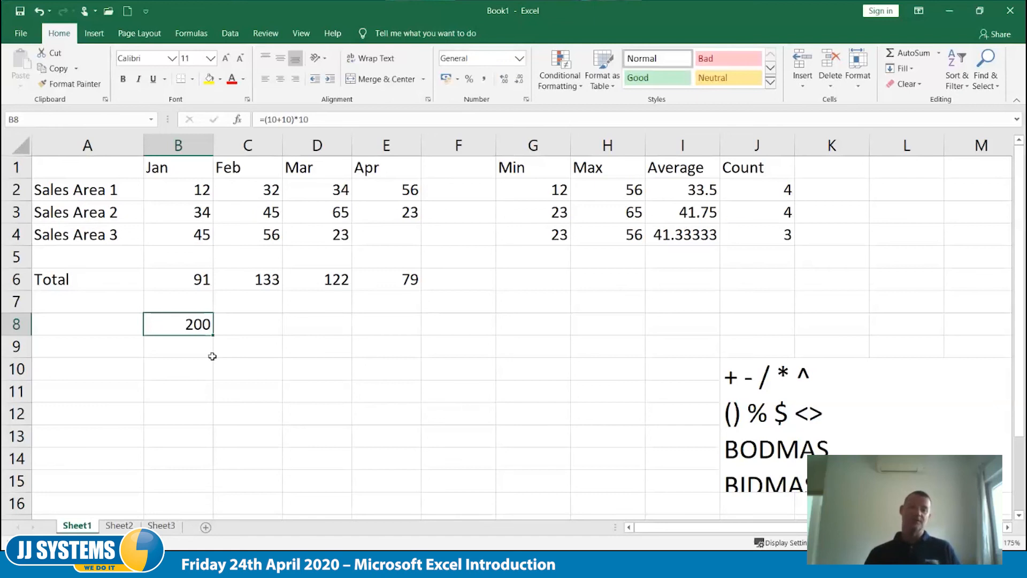
{"action": "key", "text": "Delete"}
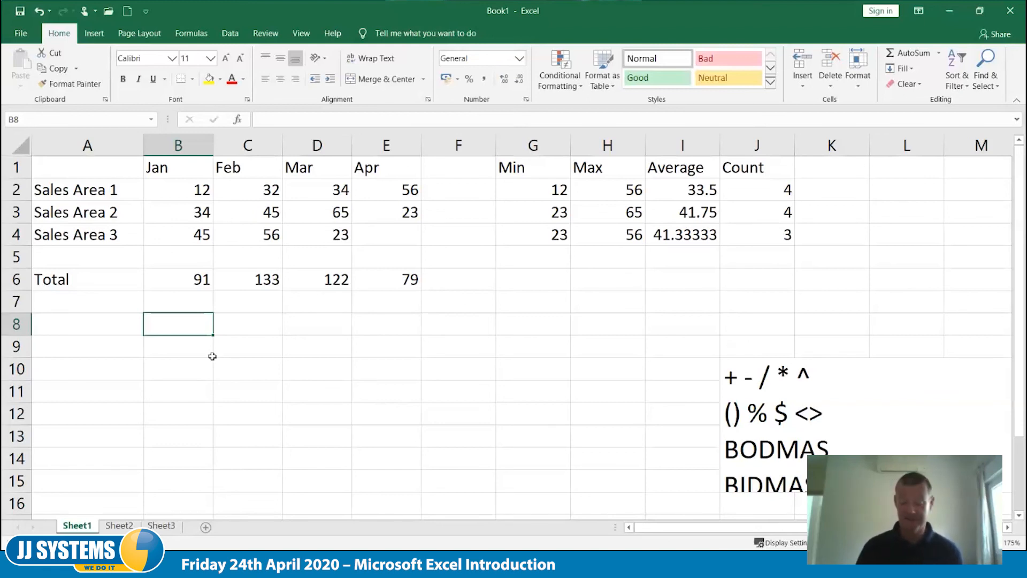
{"action": "key", "text": "Left"}
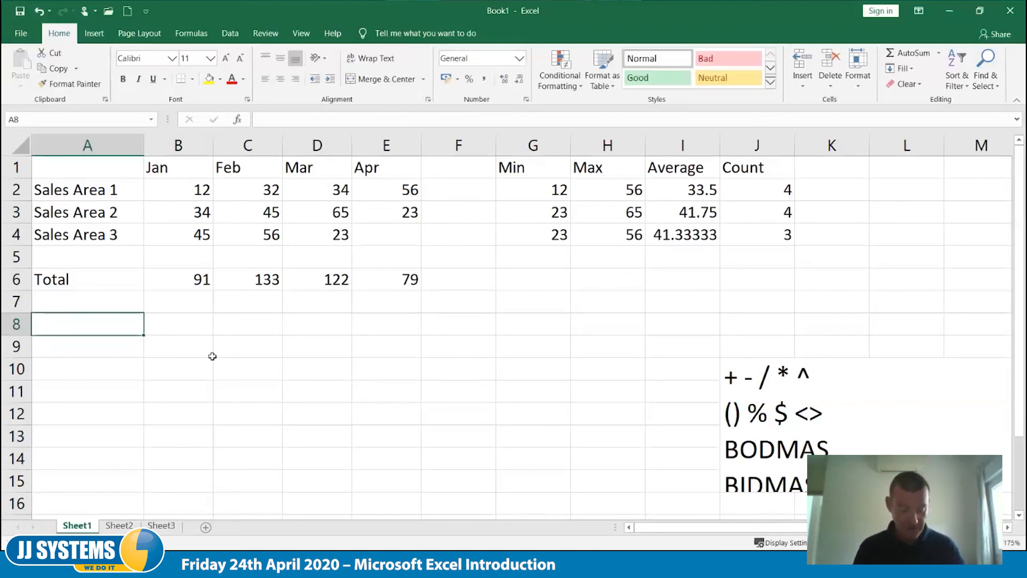
{"action": "type", "text": "Bonus"}
{"action": "key", "text": "Tab"}
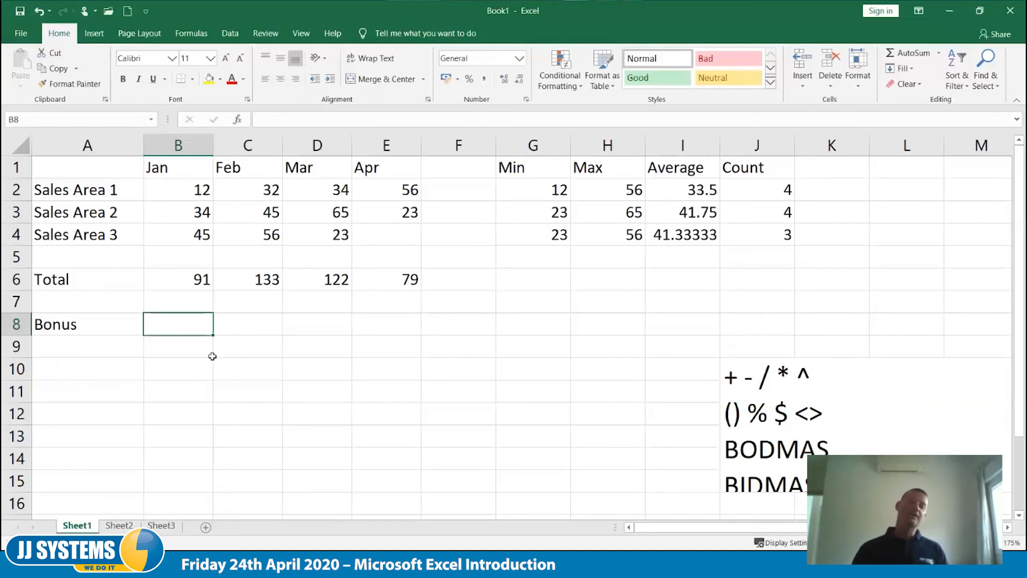
{"action": "key", "text": "Up"}
{"action": "key", "text": "Up"}
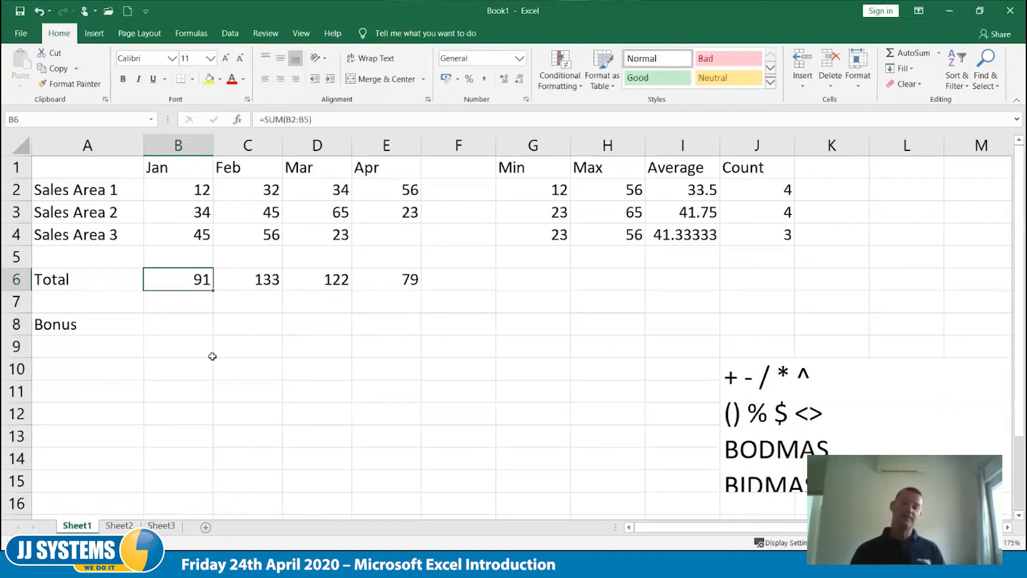
{"action": "key", "text": "Down"}
{"action": "key", "text": "Down"}
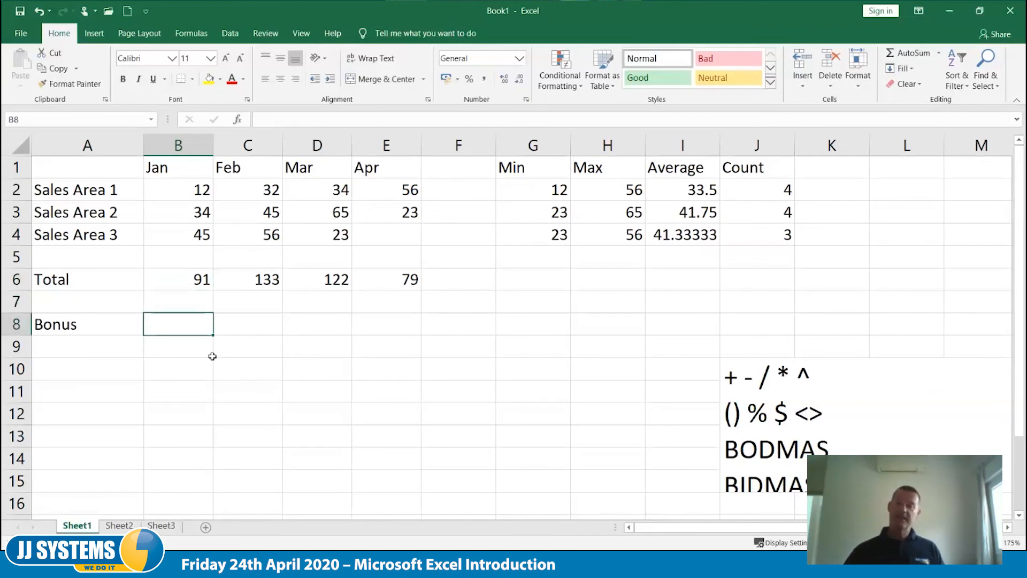
- Replace the contents of the merged notes cell with an apostrophe and, on the line below, =b6/100*5
{"action": "left_click", "coordinate": [976, 477]}
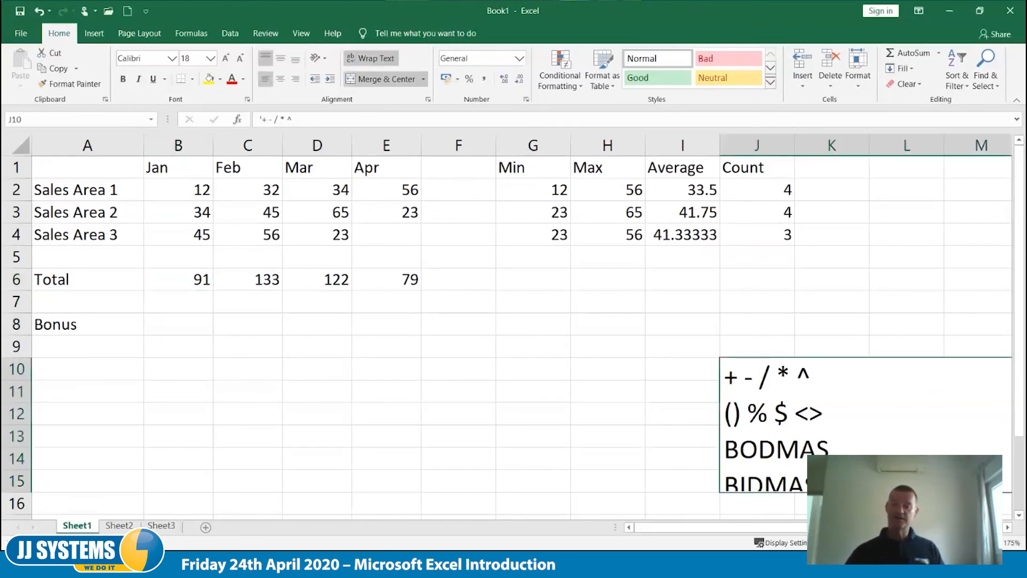
{"action": "key", "text": "F2"}
{"action": "left_click_drag", "start_coordinate": [835, 485], "coordinate": [693, 354]}
{"action": "key", "text": "Delete"}
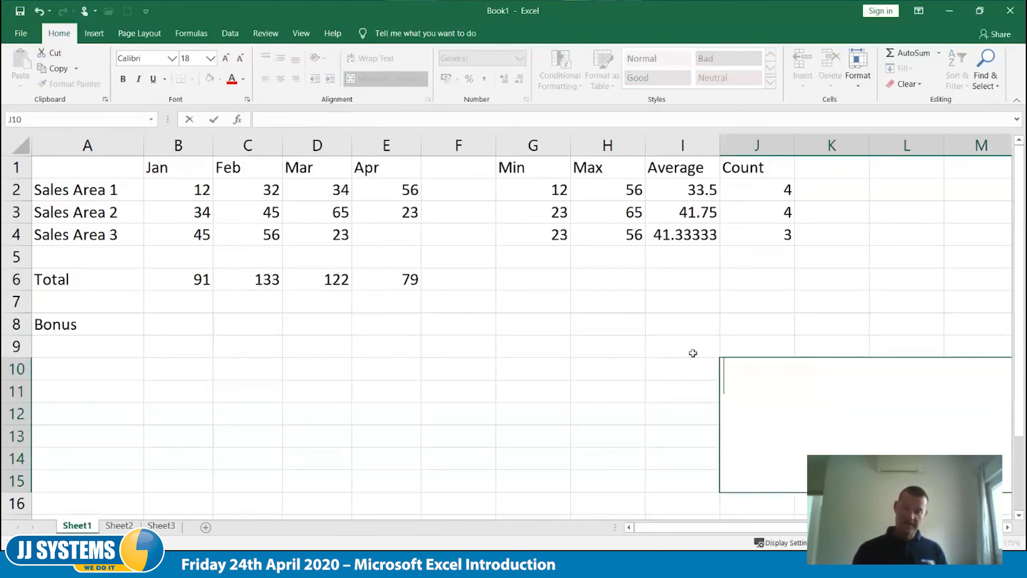
{"action": "type", "text": "'"}
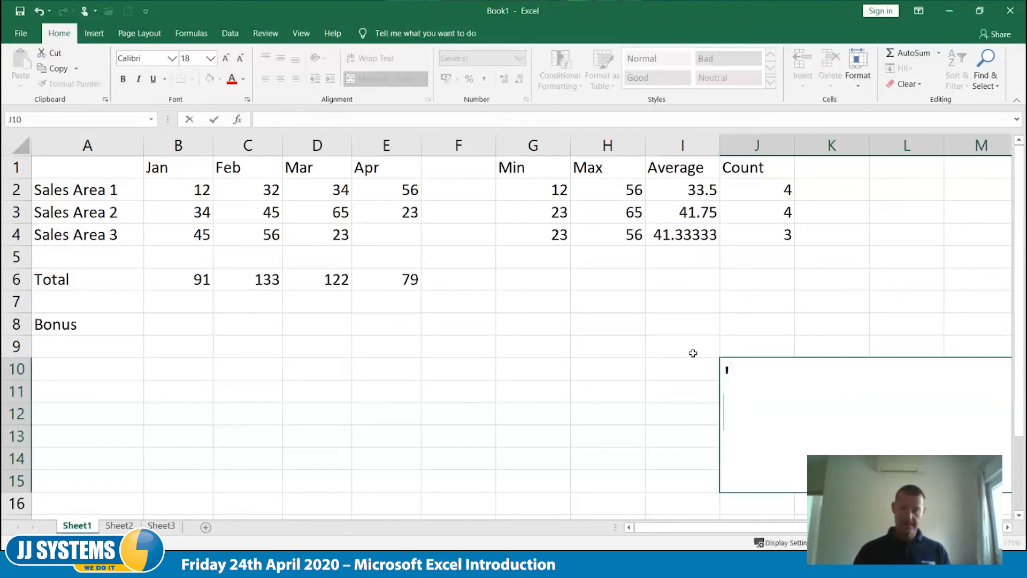
{"action": "type", "text": "="}
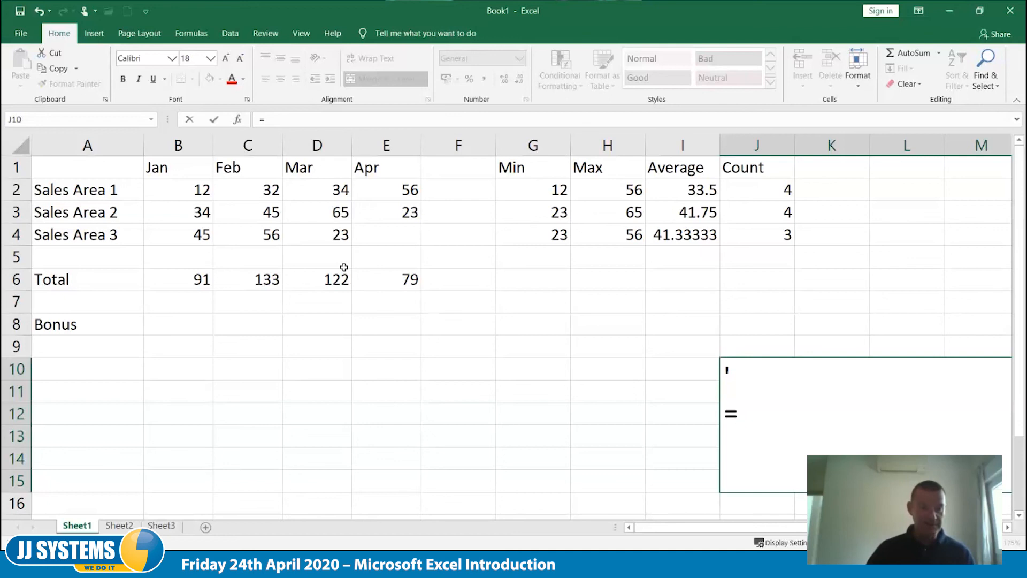
{"action": "type", "text": "b6/100"}
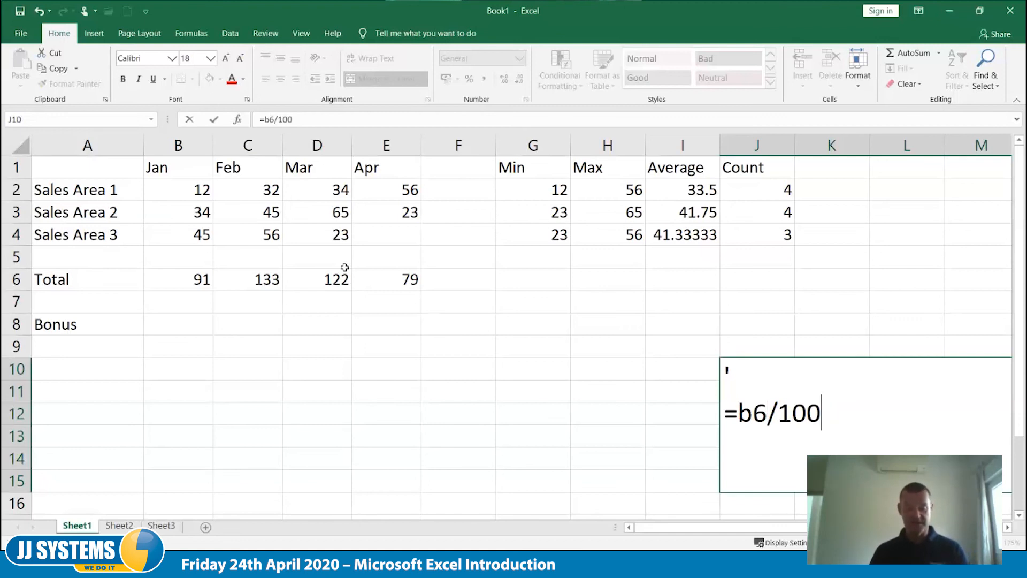
{"action": "type", "text": "*5"}
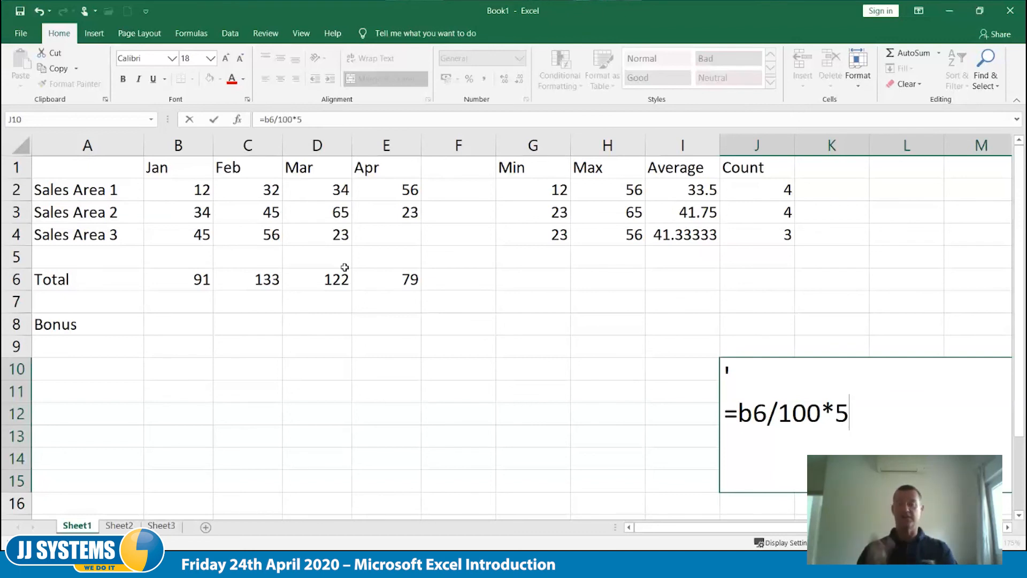
- Add the alternative formula =b6*.05 on a new line in the merged notes cell
{"action": "key", "text": "alt+Return"}
{"action": "type", "text": "="}
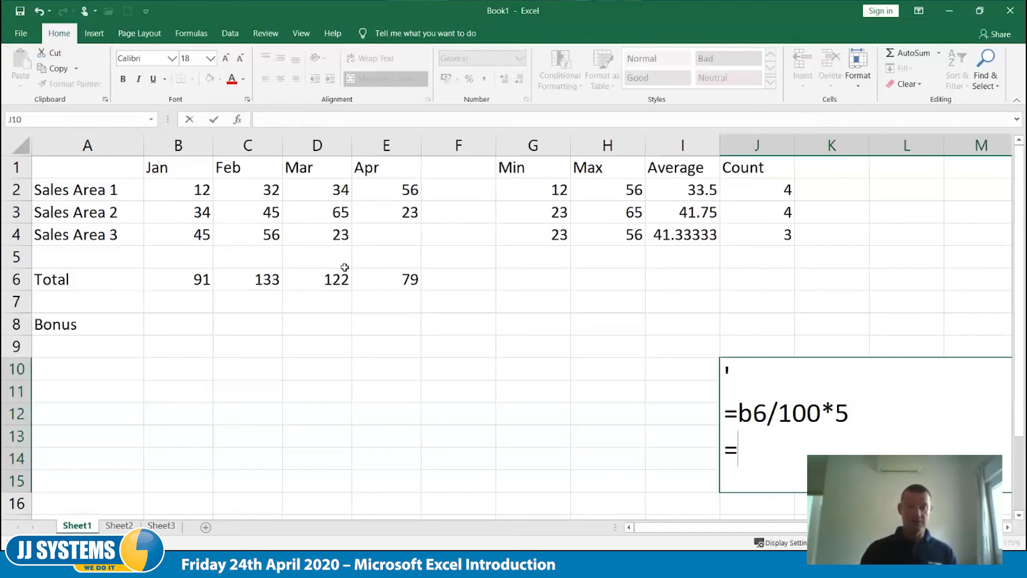
{"action": "type", "text": "b6"}
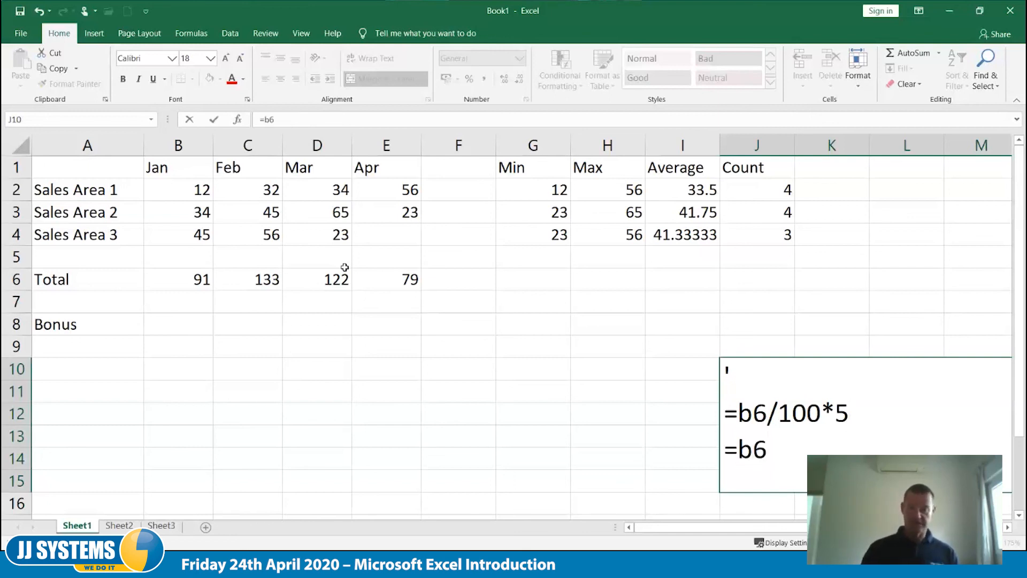
{"action": "type", "text": "*.05"}
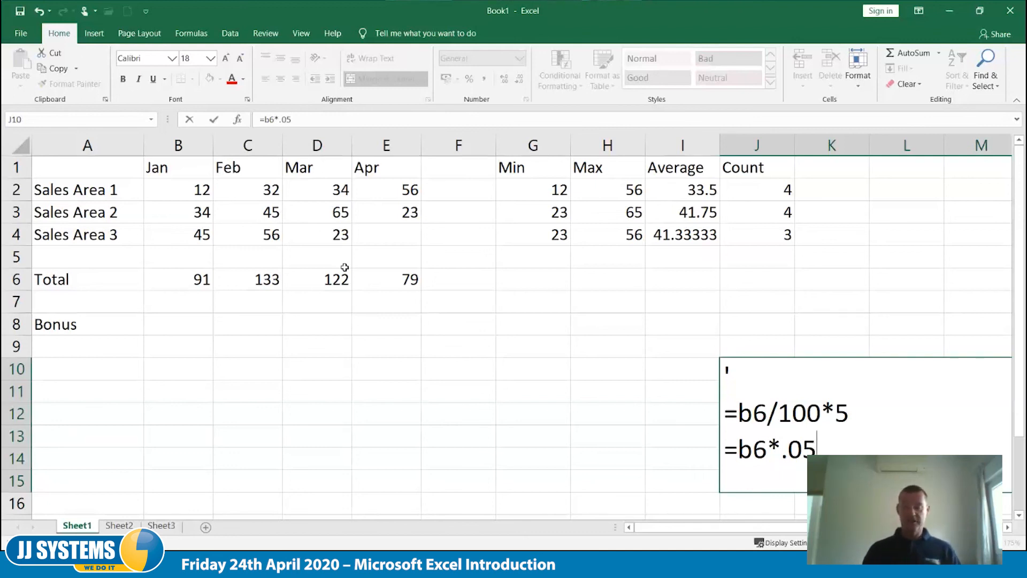
- Add =b6*5% as the last line of the merged notes cell and commit the entry
{"action": "key", "text": "alt+Return"}
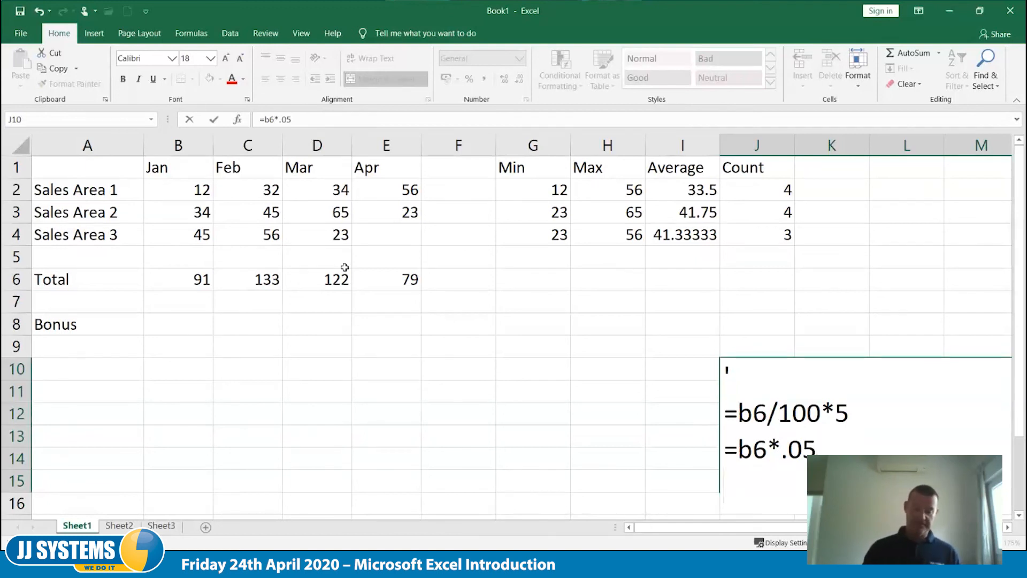
{"action": "type", "text": "=b"}
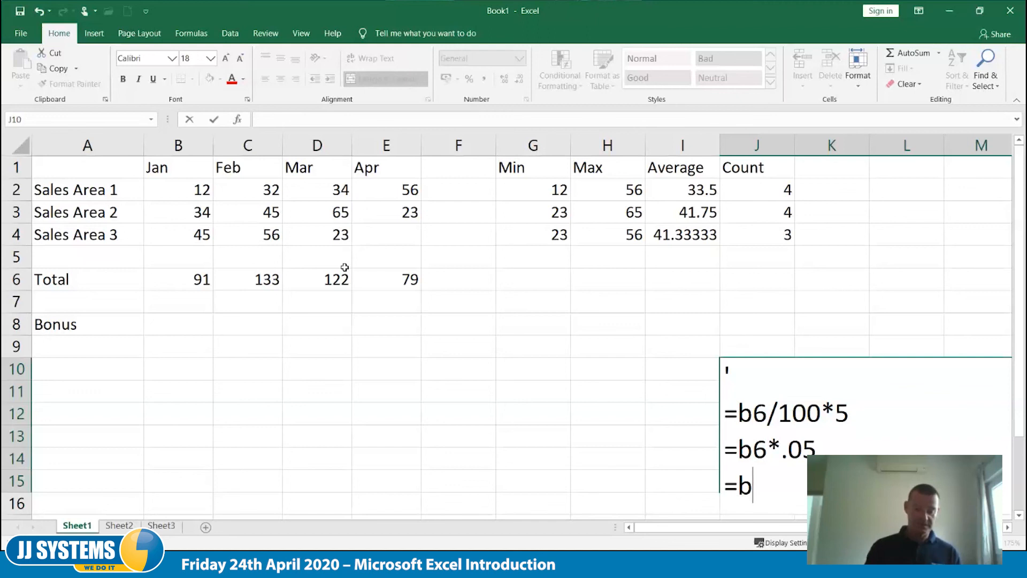
{"action": "type", "text": "6*"}
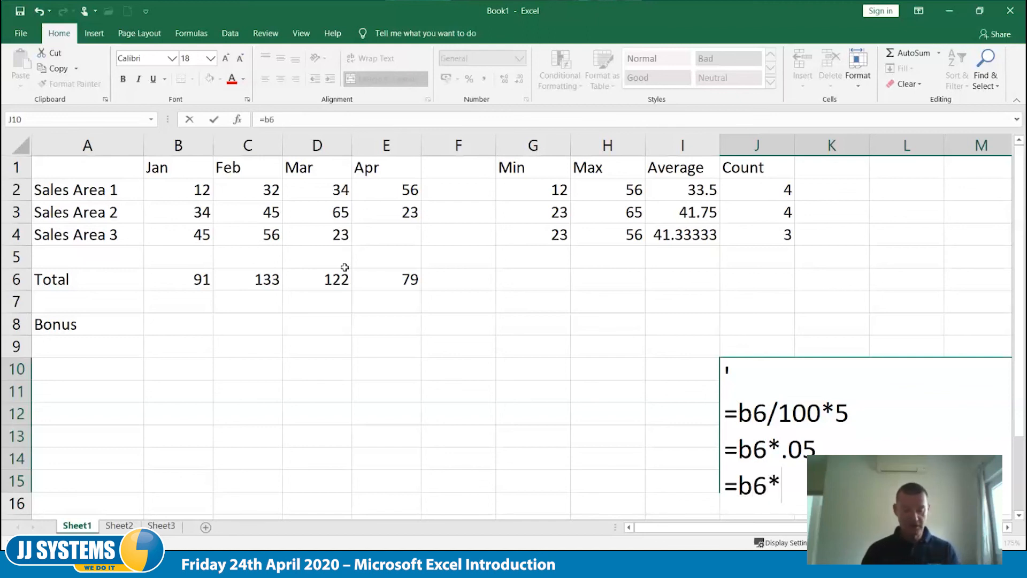
{"action": "type", "text": "5%"}
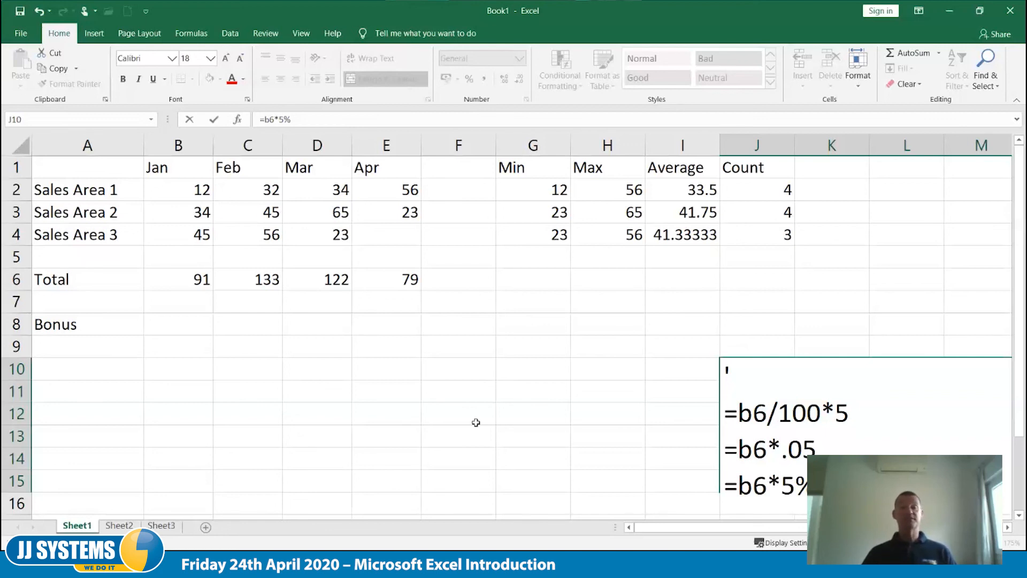
{"action": "key", "text": "Tab"}
{"action": "key", "text": "Tab"}
{"action": "key", "text": "Tab"}
{"action": "key", "text": "Tab"}
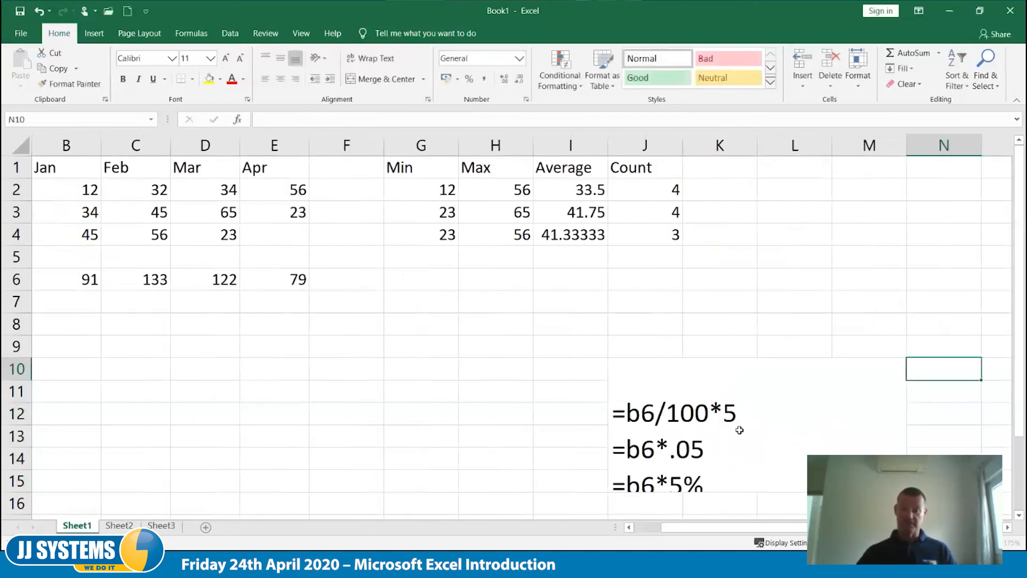
- Remove the line break after the apostrophe in the notes cell so =b6/100*5 starts on the first line
{"action": "double_click", "coordinate": [701, 415]}
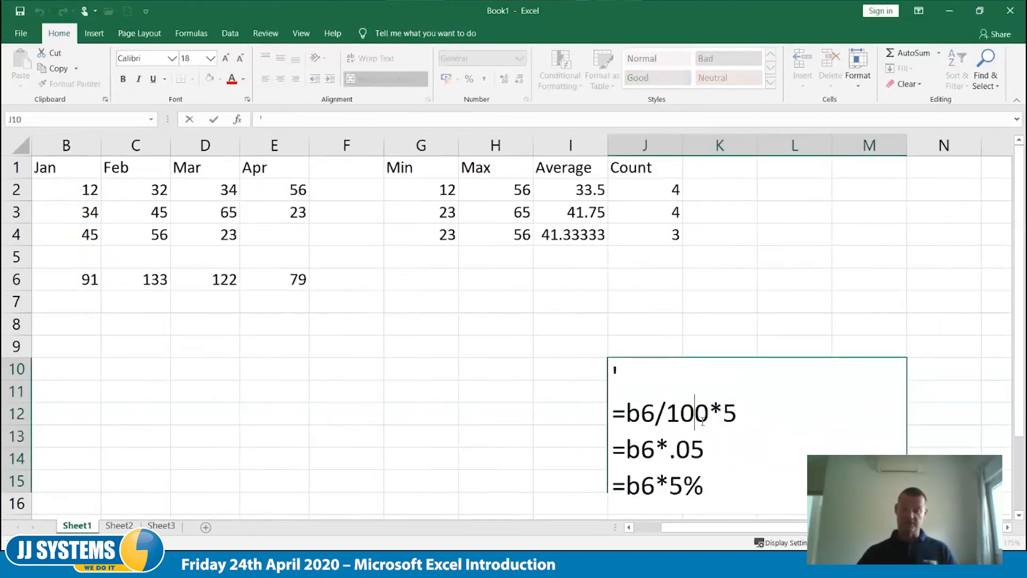
{"action": "left_click", "coordinate": [645, 376]}
{"action": "key", "text": "Delete"}
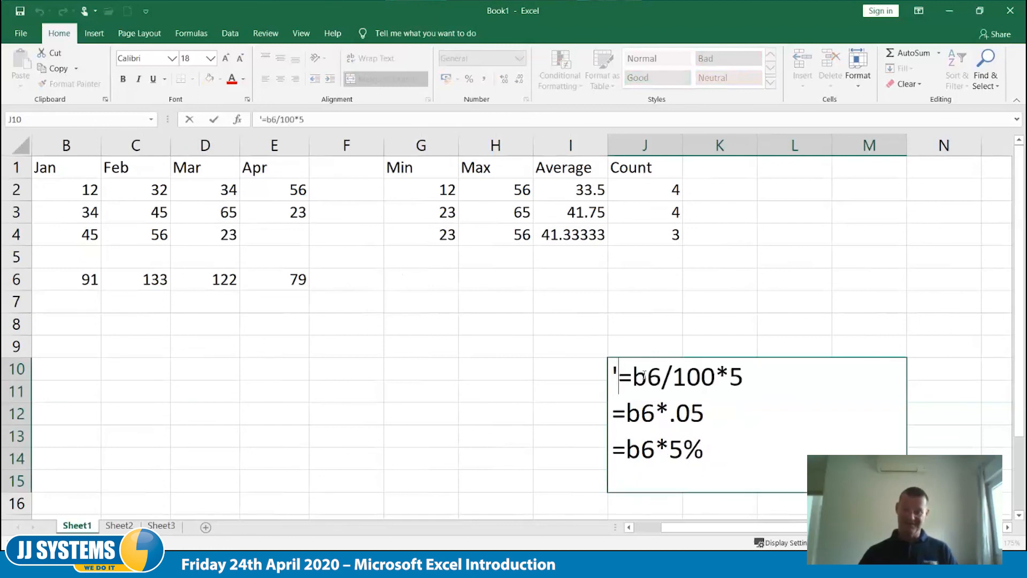
{"action": "key", "text": "Tab"}
{"action": "left_click", "coordinate": [443, 428]}
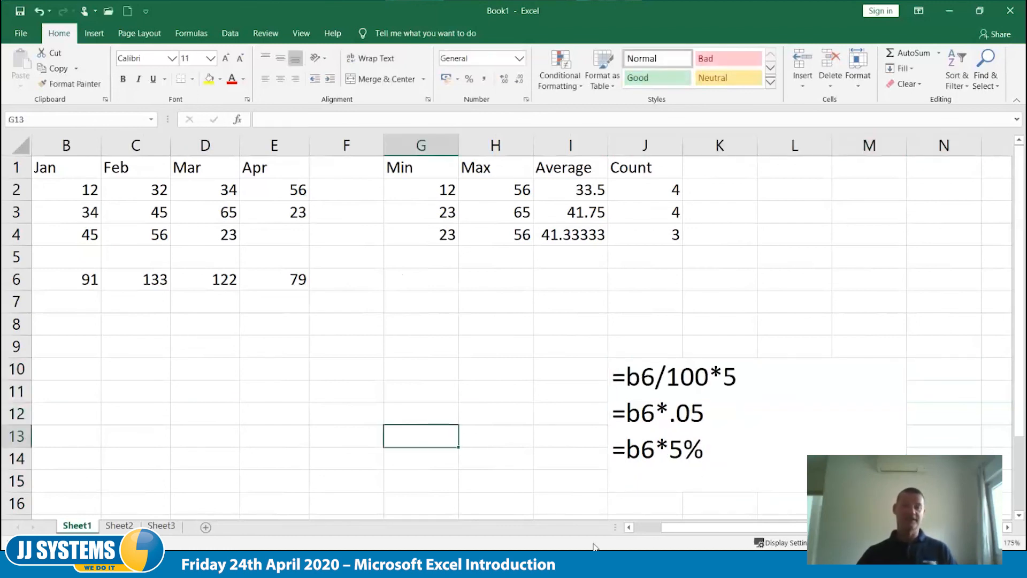
- Enter the formula =b6/100*5 in cell B10 to calculate 5 percent of the January total
{"action": "left_click_drag", "start_coordinate": [680, 529], "coordinate": [654, 528]}
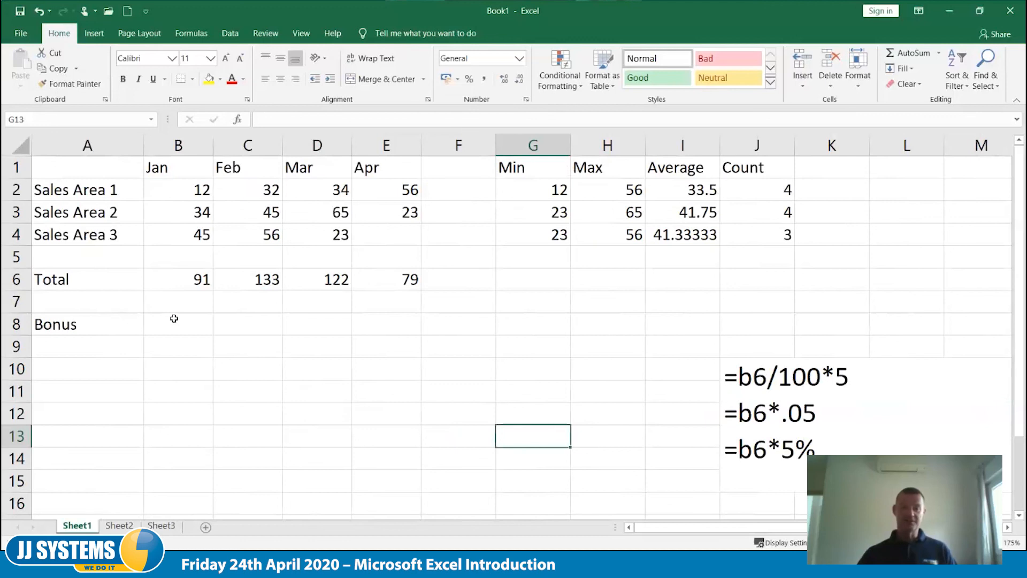
{"action": "left_click", "coordinate": [176, 371]}
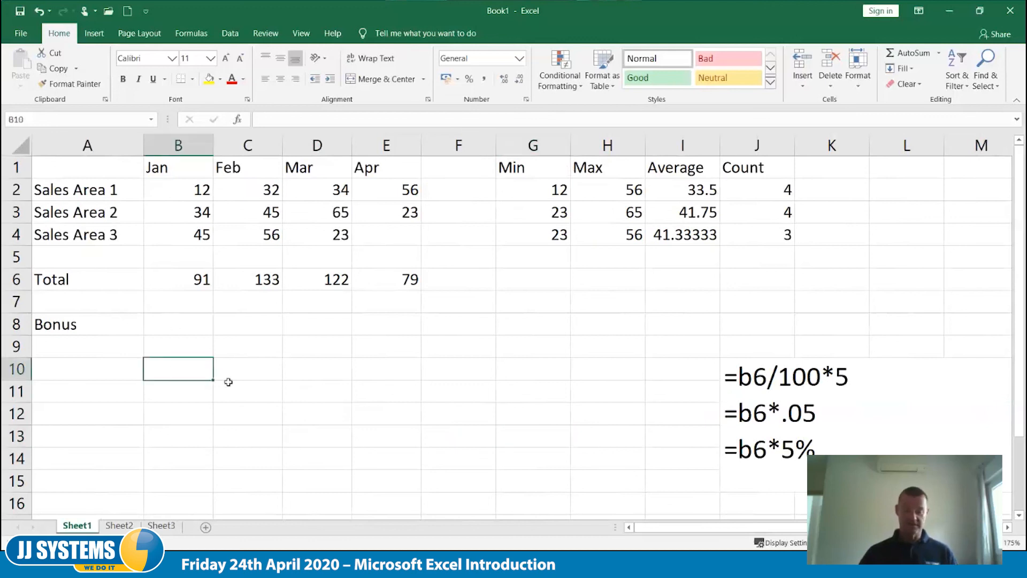
{"action": "type", "text": "=b6/100*5"}
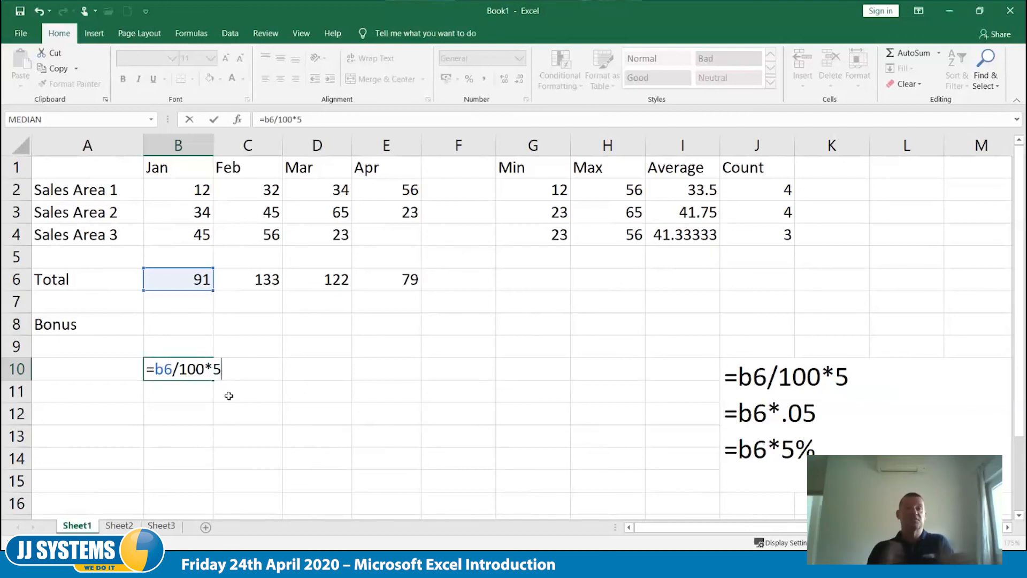
{"action": "key", "text": "Tab"}
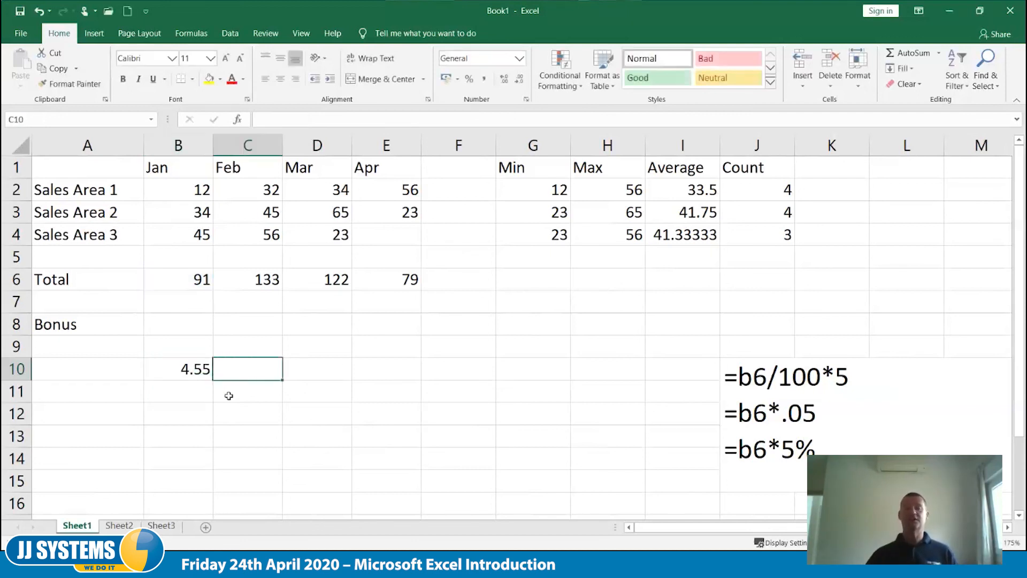
- Enter the decimal version of the bonus formula, =b6*.05, in cell B9
{"action": "key", "text": "Up"}
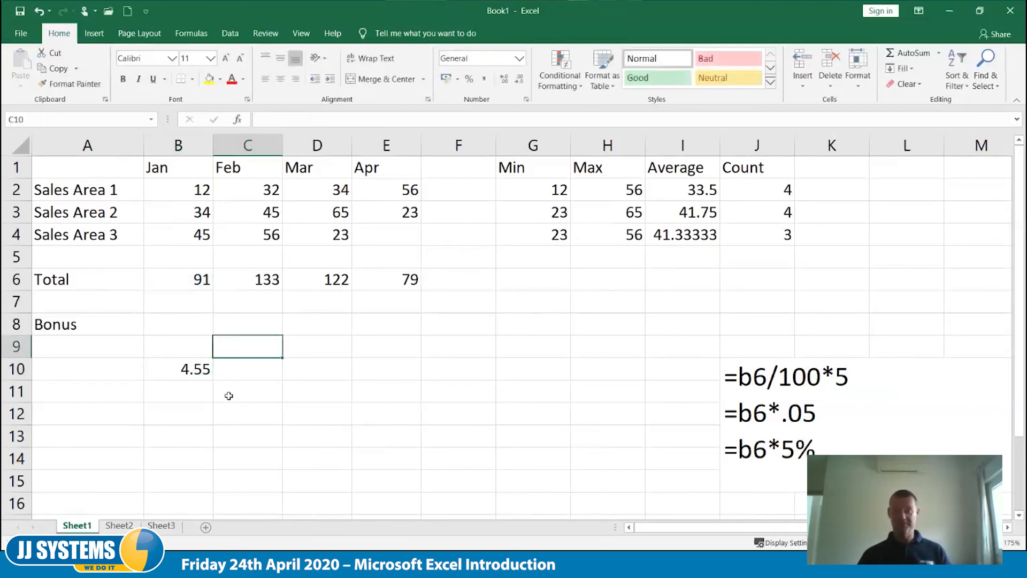
{"action": "key", "text": "Left"}
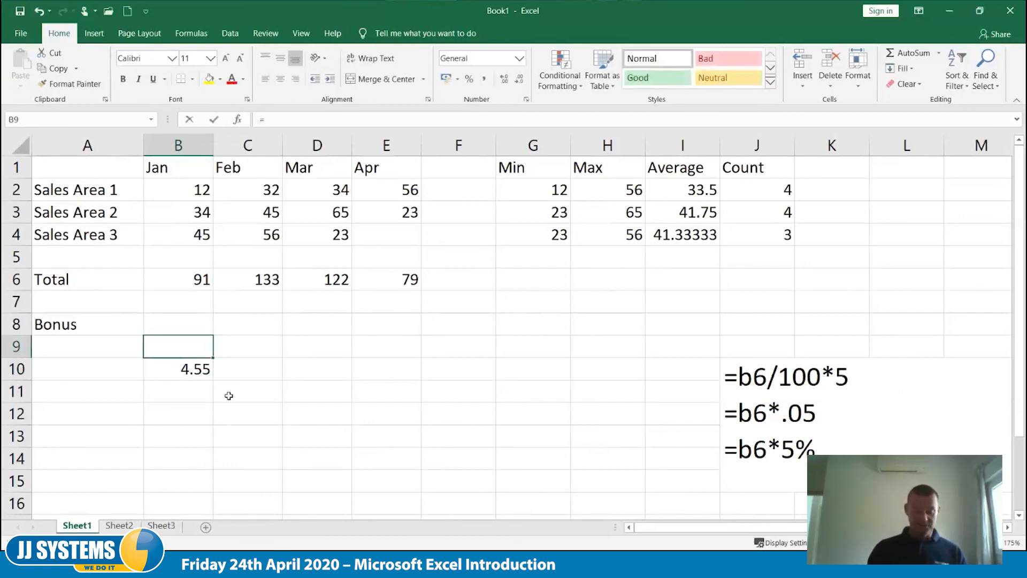
{"action": "type", "text": "=b6*.05"}
{"action": "key", "text": "Tab"}
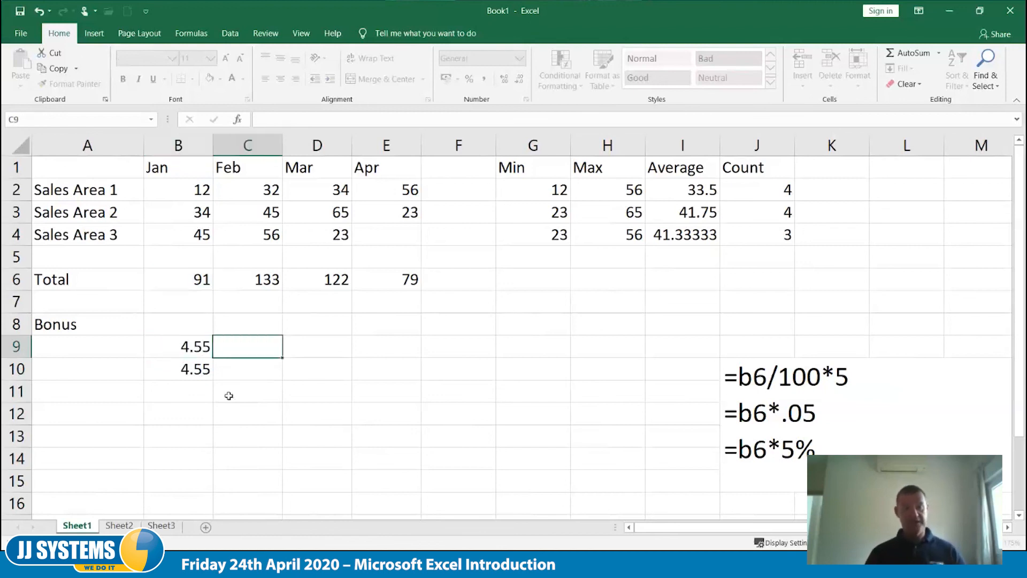
- Enter the percentage version of the bonus formula, =b6*5%, in cell B8
{"action": "key", "text": "Up"}
{"action": "key", "text": "Left"}
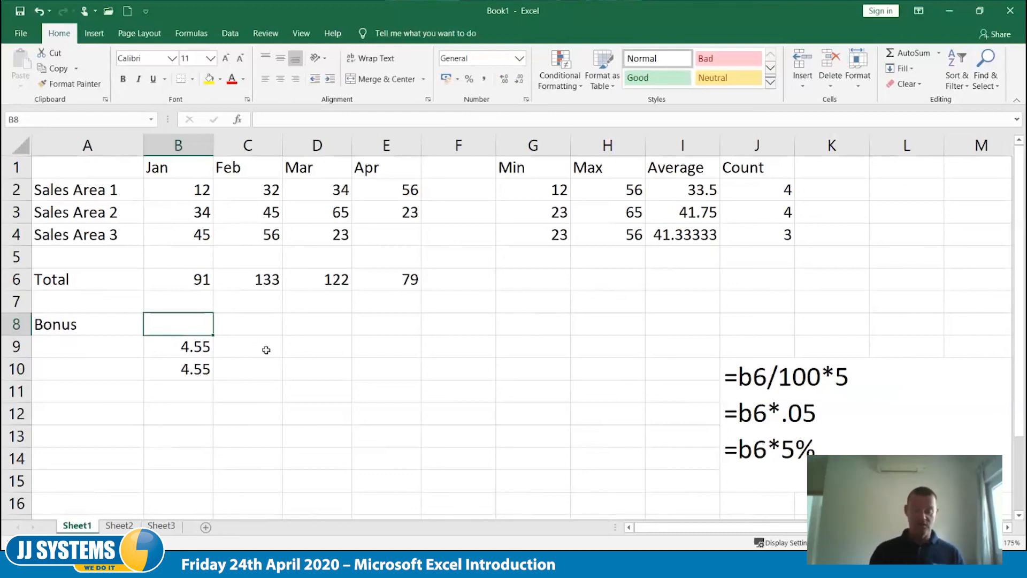
{"action": "type", "text": "=b6"}
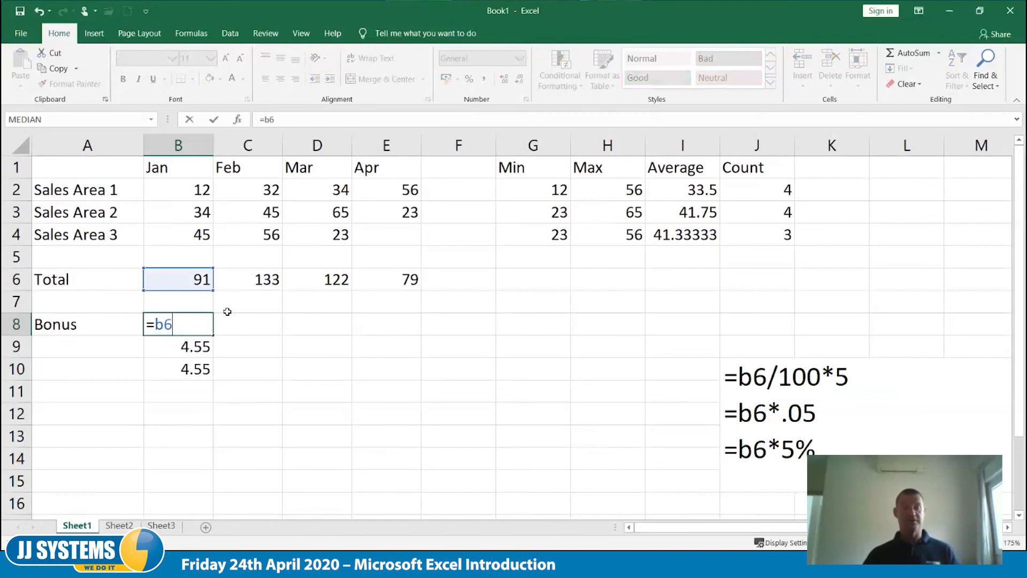
{"action": "type", "text": "*5%"}
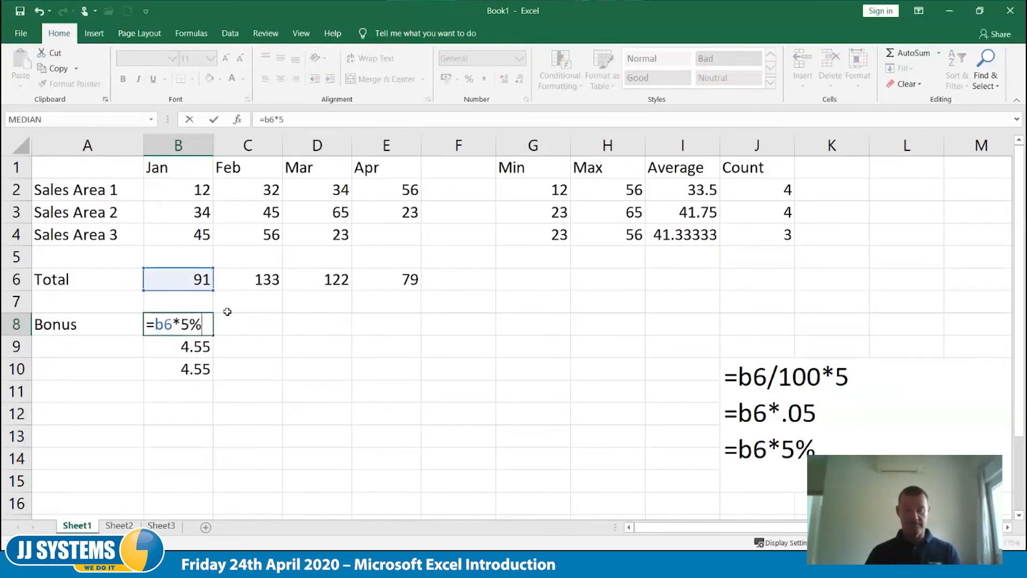
{"action": "left_click", "coordinate": [228, 315]}
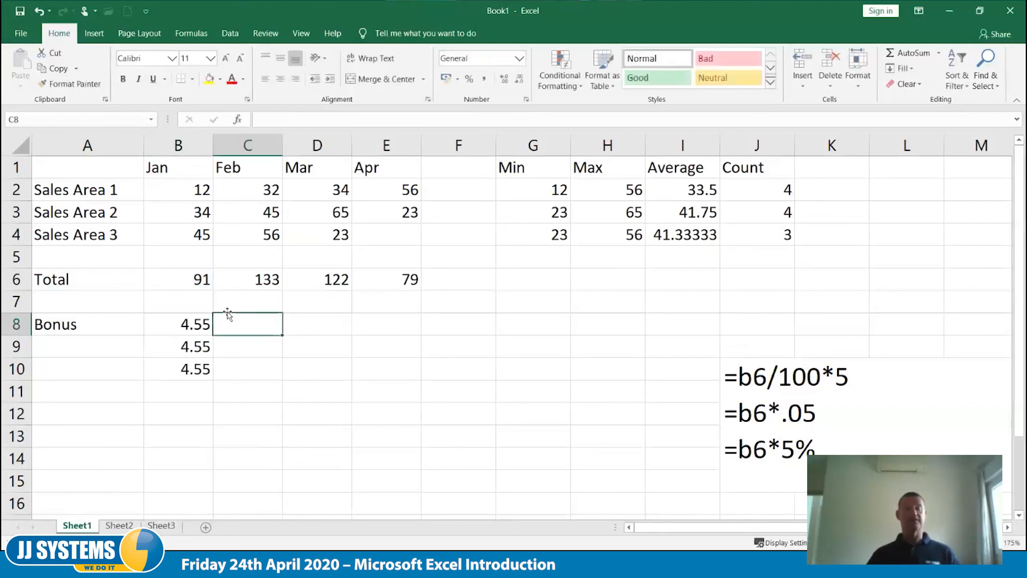
- Fill the bonus formula from B8 across to E8 for February through April
{"action": "left_click", "coordinate": [202, 321]}
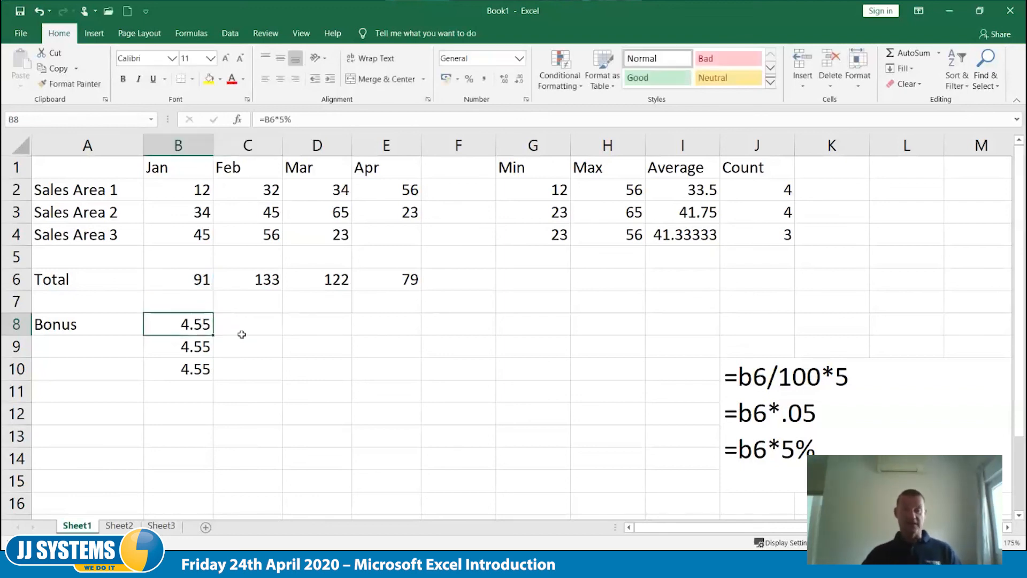
{"action": "left_click_drag", "start_coordinate": [213, 336], "coordinate": [409, 334]}
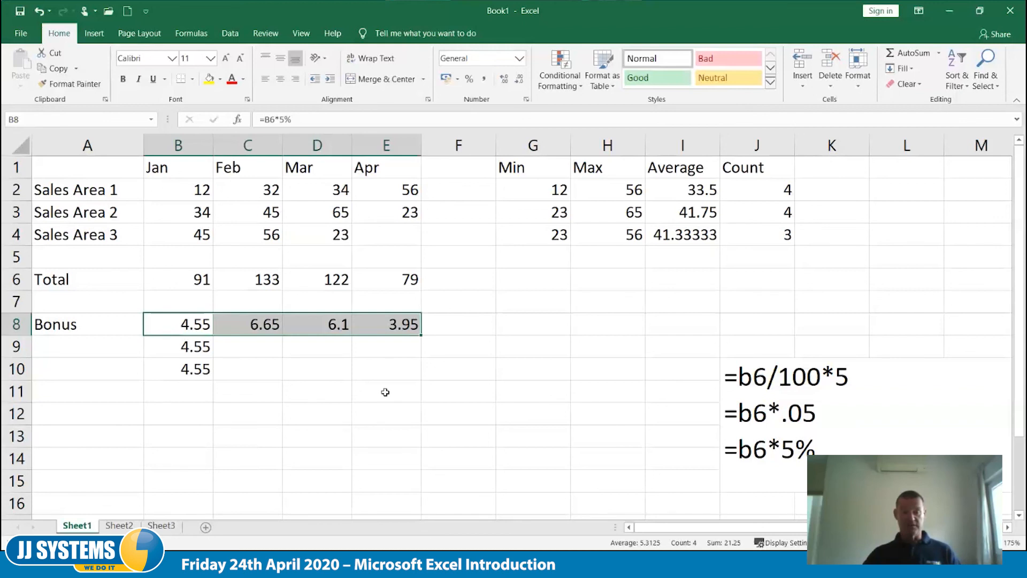
{"action": "left_click", "coordinate": [385, 391]}
- Clear the two extra bonus formulas in cells B9 and B10
{"action": "left_click_drag", "start_coordinate": [198, 347], "coordinate": [207, 377]}
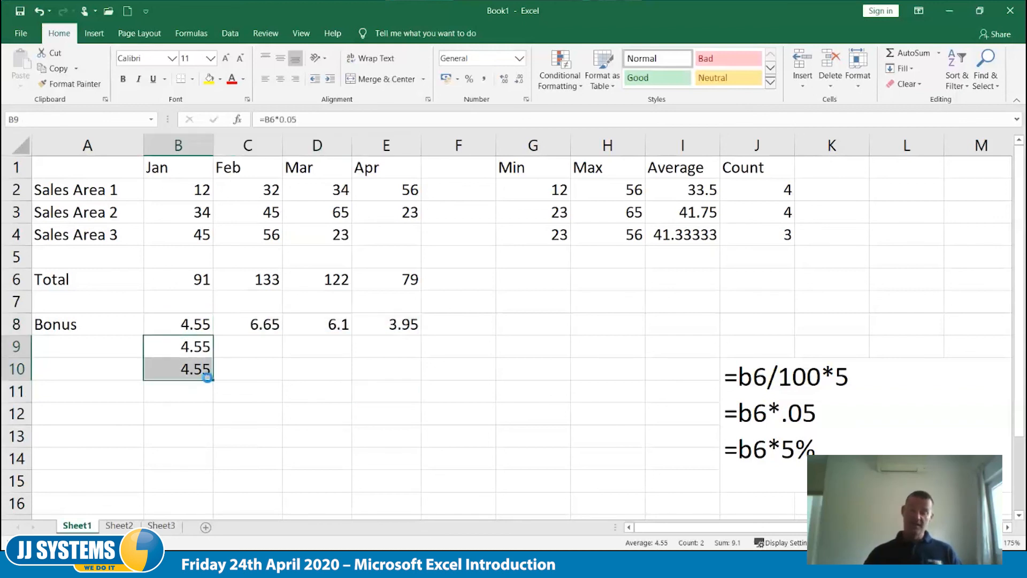
{"action": "key", "text": "Delete"}
{"action": "key", "text": "Up"}
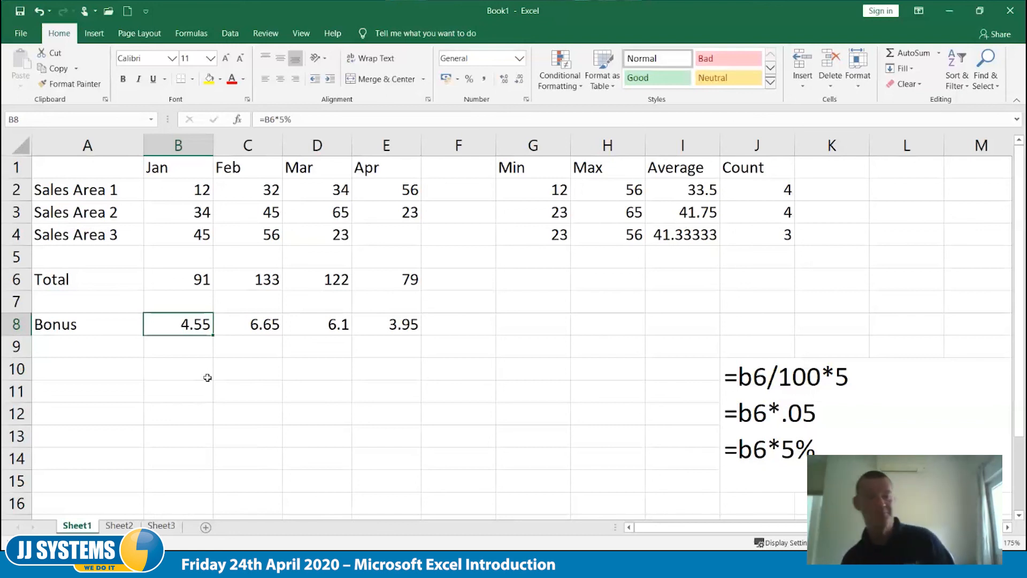
- Enter the formula =e2*110% in cell E13 to calculate a 10 percent increase on April's Sales Area 1 figure
{"action": "left_click", "coordinate": [401, 189]}
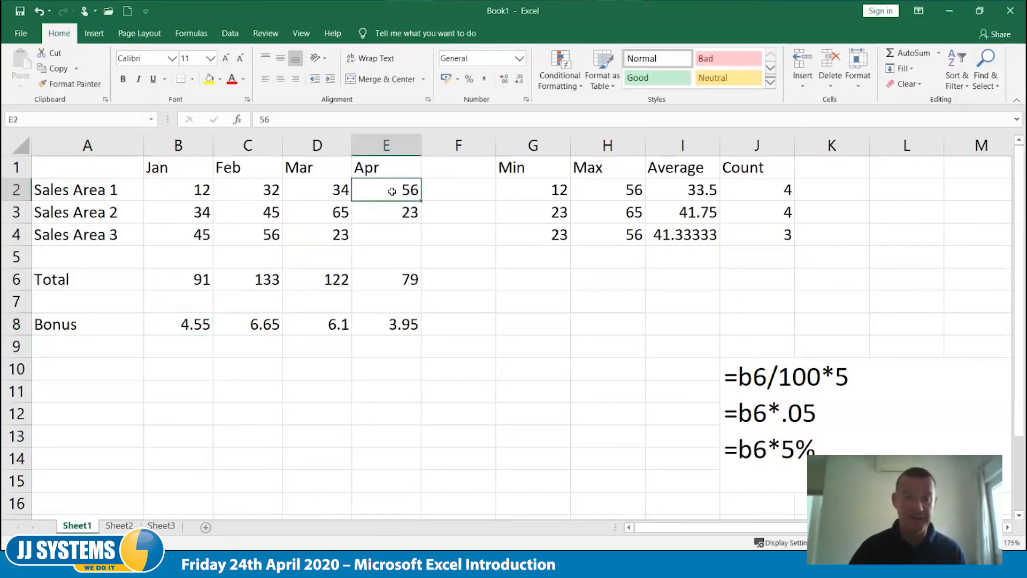
{"action": "left_click", "coordinate": [380, 438]}
{"action": "type", "text": "="}
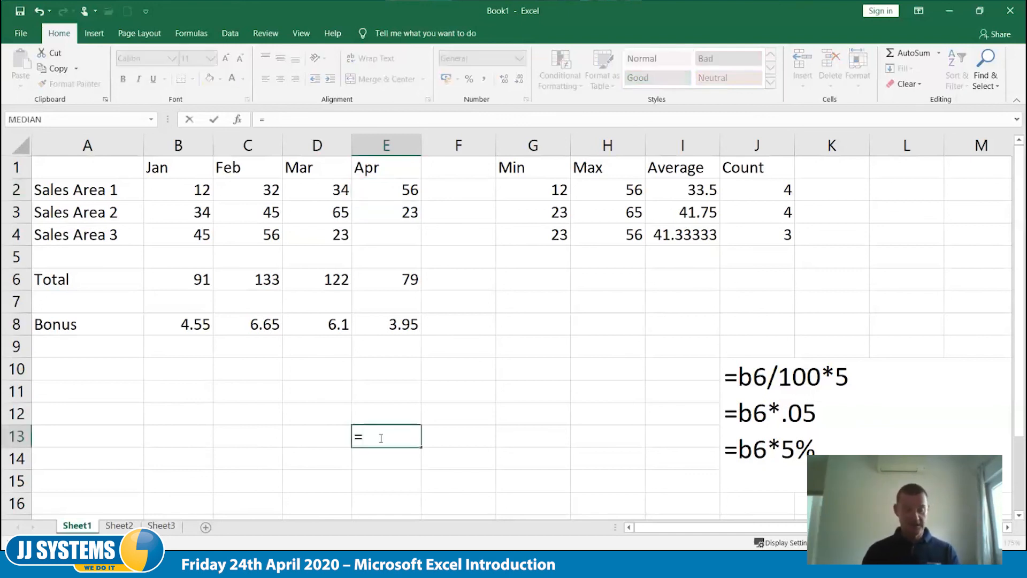
{"action": "type", "text": "e2*"}
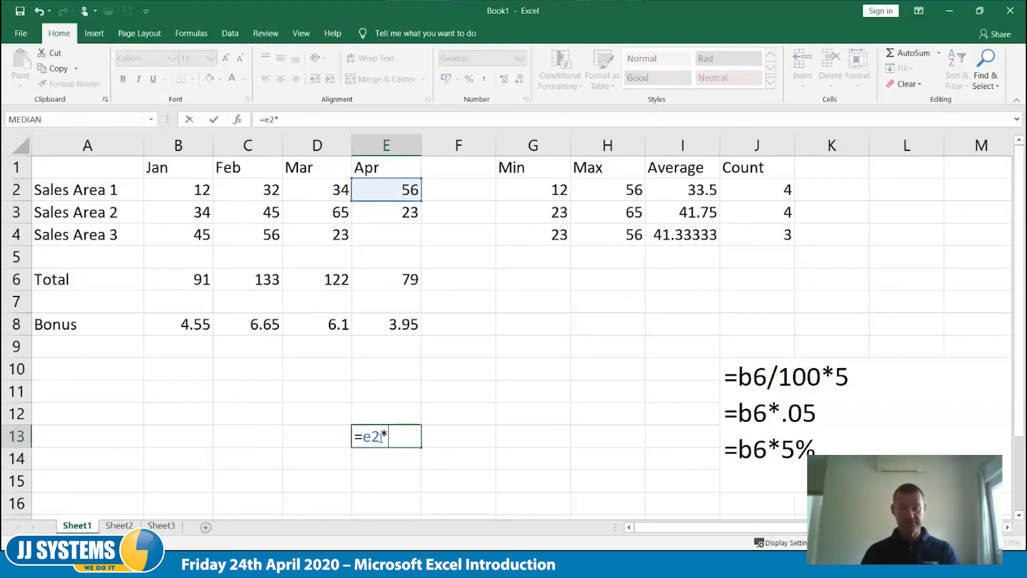
{"action": "type", "text": "110%"}
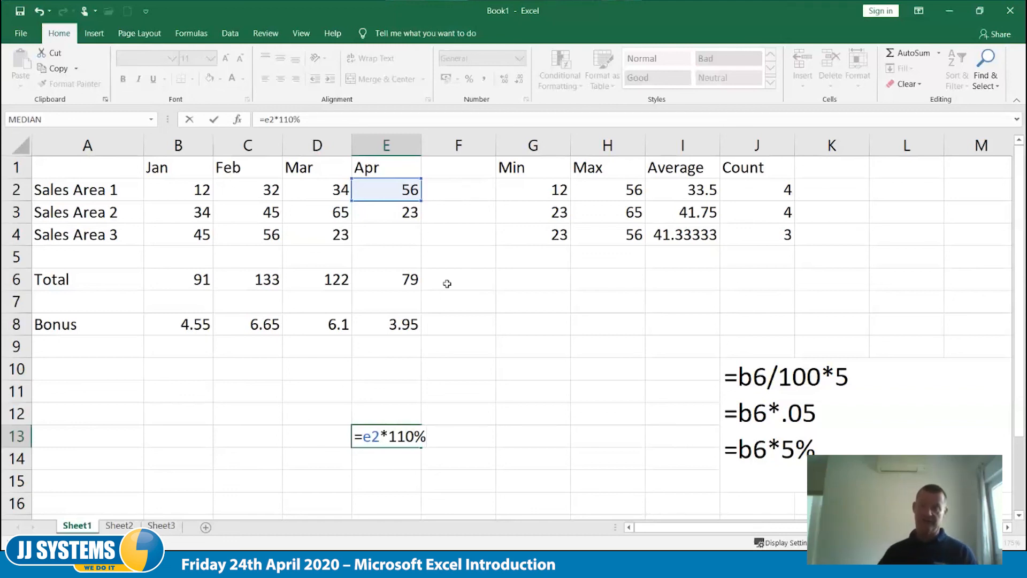
{"action": "key", "text": "Tab"}
{"action": "key", "text": "Left"}
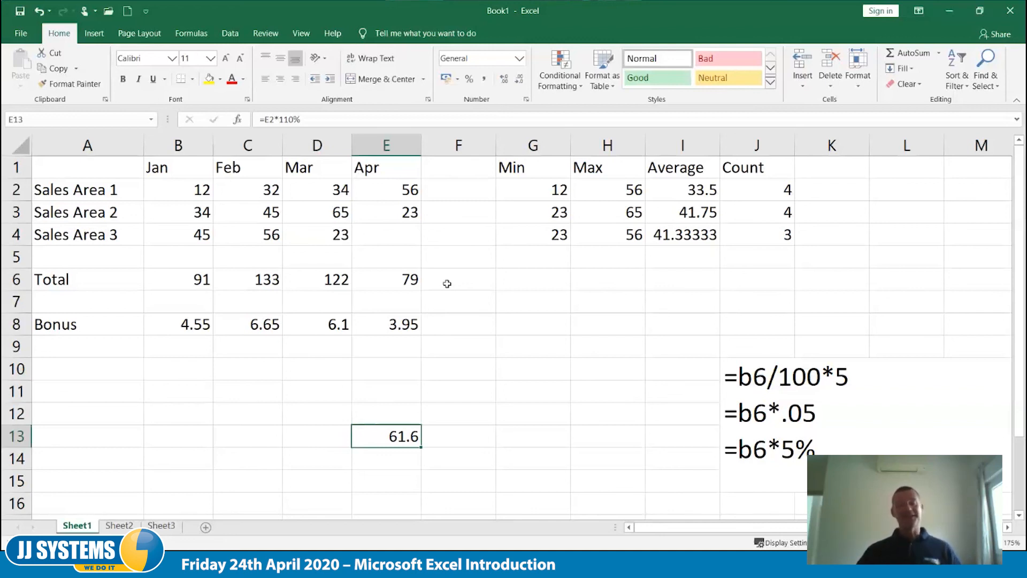
- Change the percentage in the E13 formula to 90% to calculate a 10 percent reduction
{"action": "key", "text": "F2"}
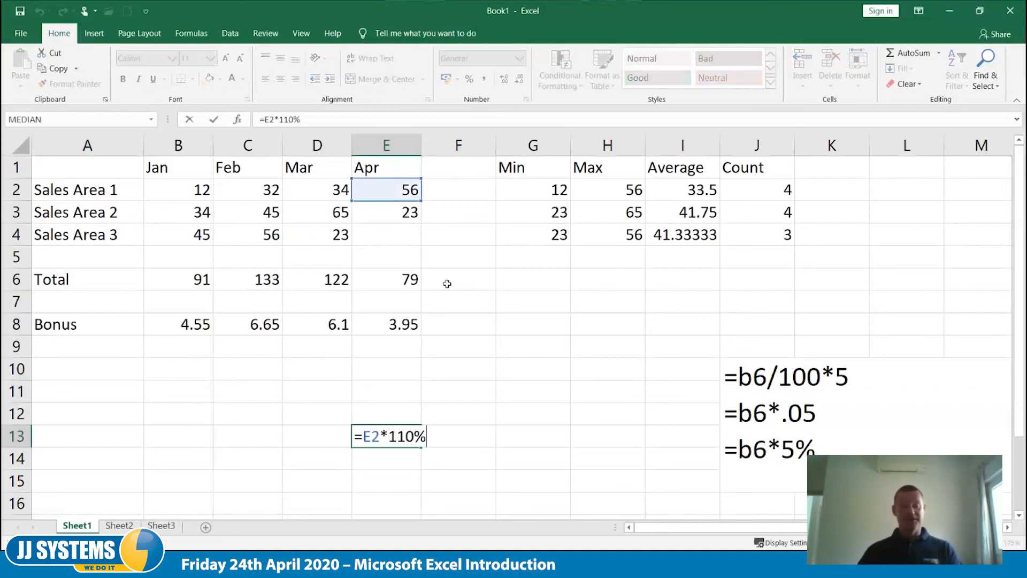
{"action": "left_click", "coordinate": [403, 436]}
{"action": "key", "text": "BackSpace"}
{"action": "key", "text": "BackSpace"}
{"action": "type", "text": "9"}
{"action": "key", "text": "Tab"}
{"action": "key", "text": "Left"}
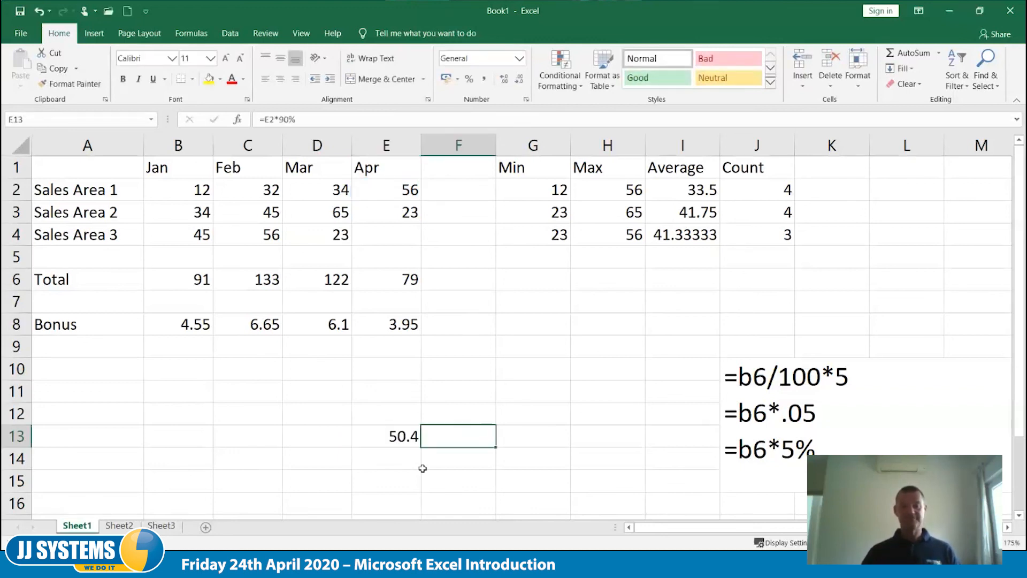
- Rewrite the formula in E13 as =e2-(E2*10%) so that 10 percent is subtracted from the April figure
{"action": "key", "text": "F2"}
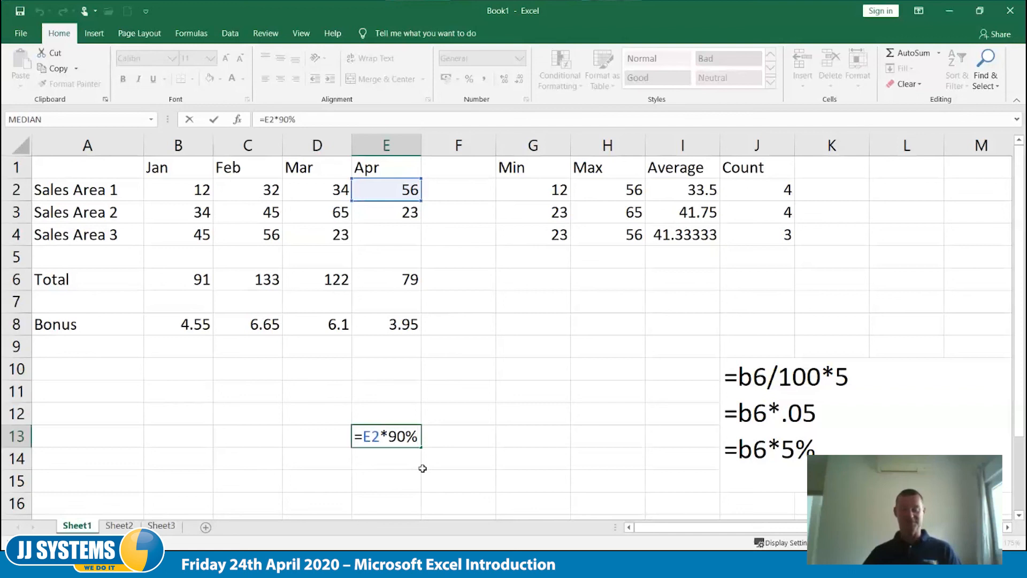
{"action": "key", "text": "BackSpace"}
{"action": "key", "text": "BackSpace"}
{"action": "key", "text": "BackSpace"}
{"action": "type", "text": "10%"}
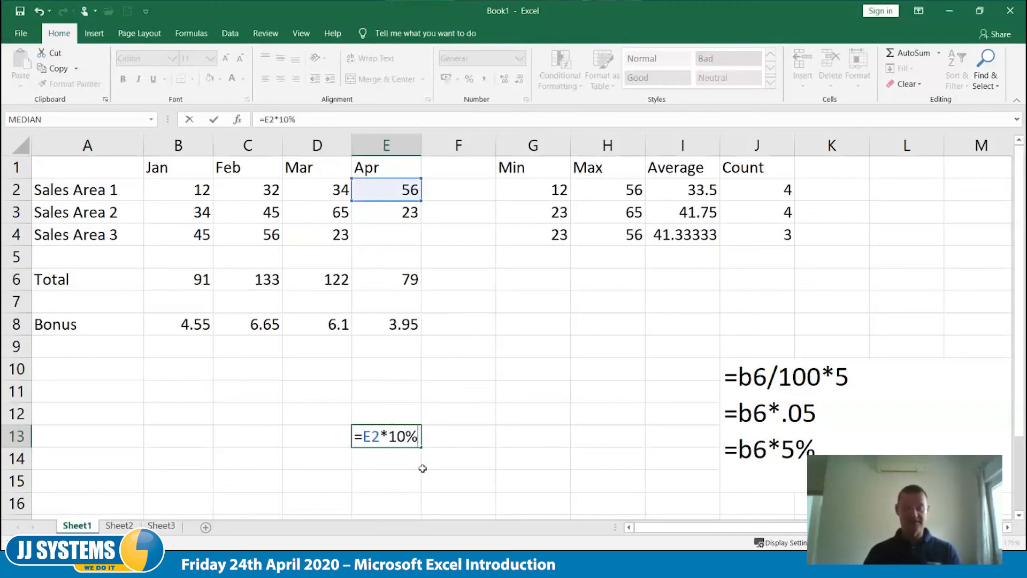
{"action": "key", "text": "Left"}
{"action": "key", "text": "Left"}
{"action": "key", "text": "Left"}
{"action": "key", "text": "Left"}
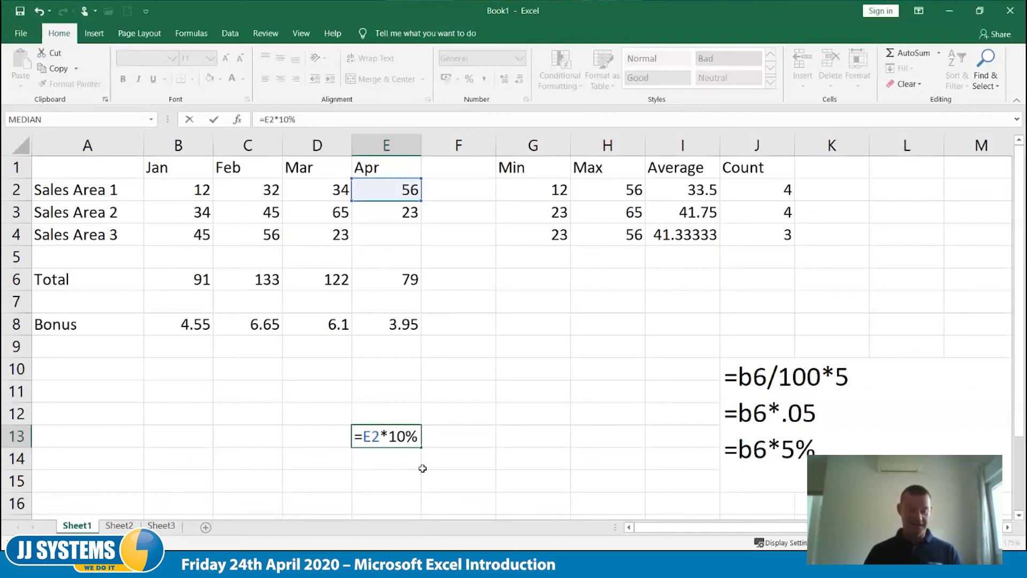
{"action": "type", "text": "e2-("}
{"action": "key", "text": "End"}
{"action": "type", "text": ")"}
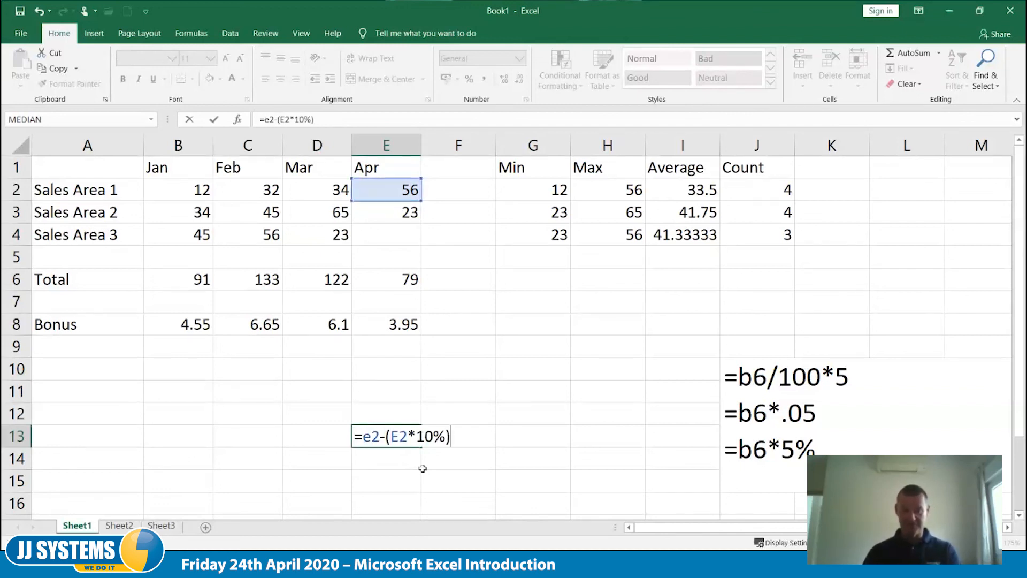
{"action": "key", "text": "Tab"}
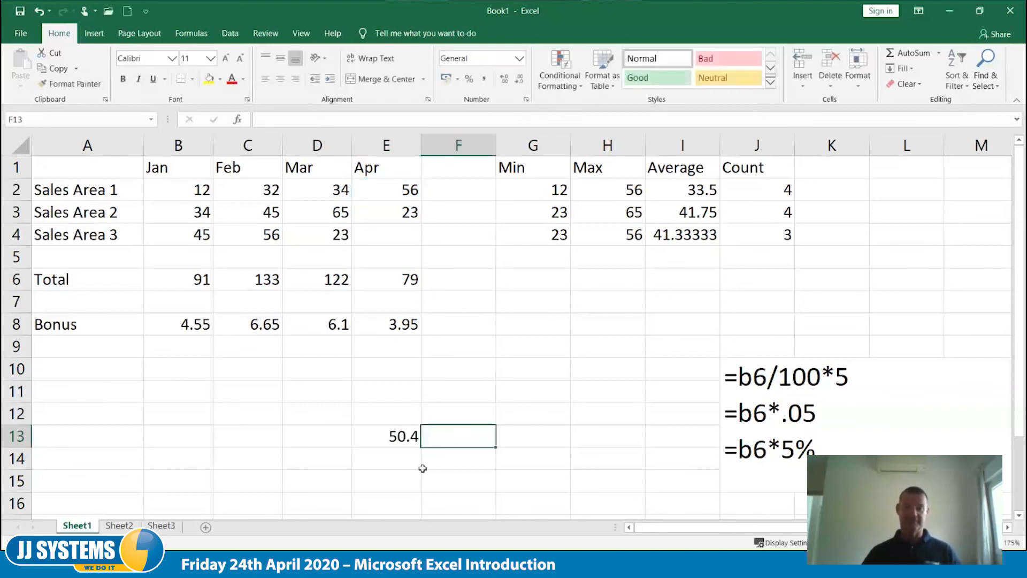
{"action": "key", "text": "Left"}
{"action": "key", "text": "F2"}
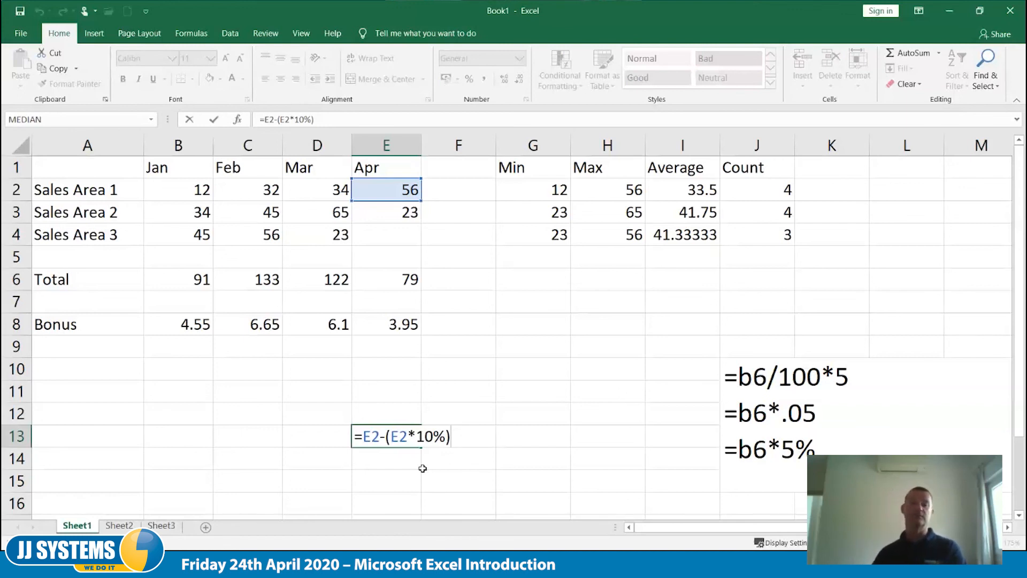
{"action": "key", "text": "ctrl+Return"}
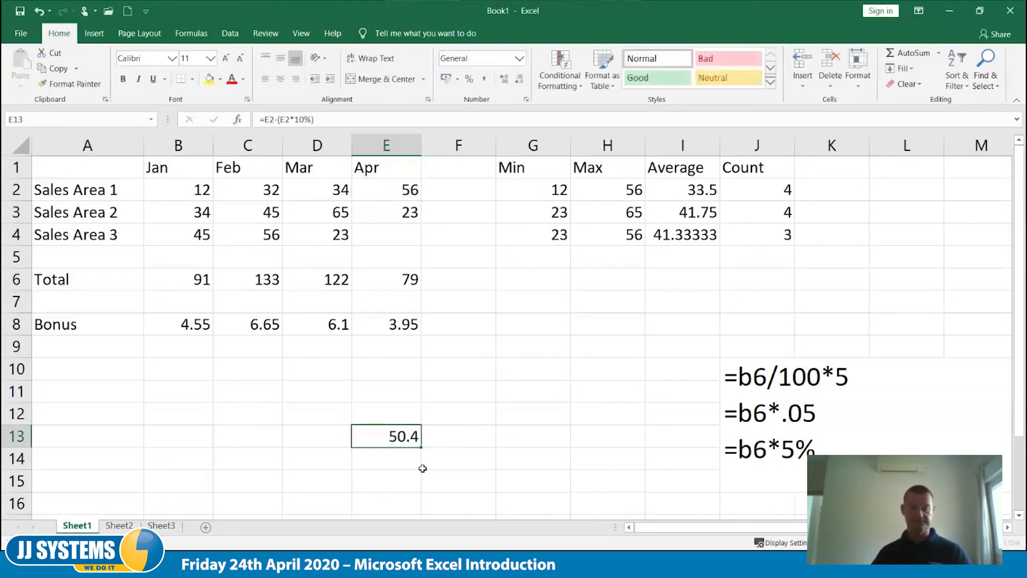
- Delete the cell block E9:M15 containing the test formula and the percentage formula notes, shifting cells left
{"action": "left_click_drag", "start_coordinate": [387, 346], "coordinate": [979, 482]}
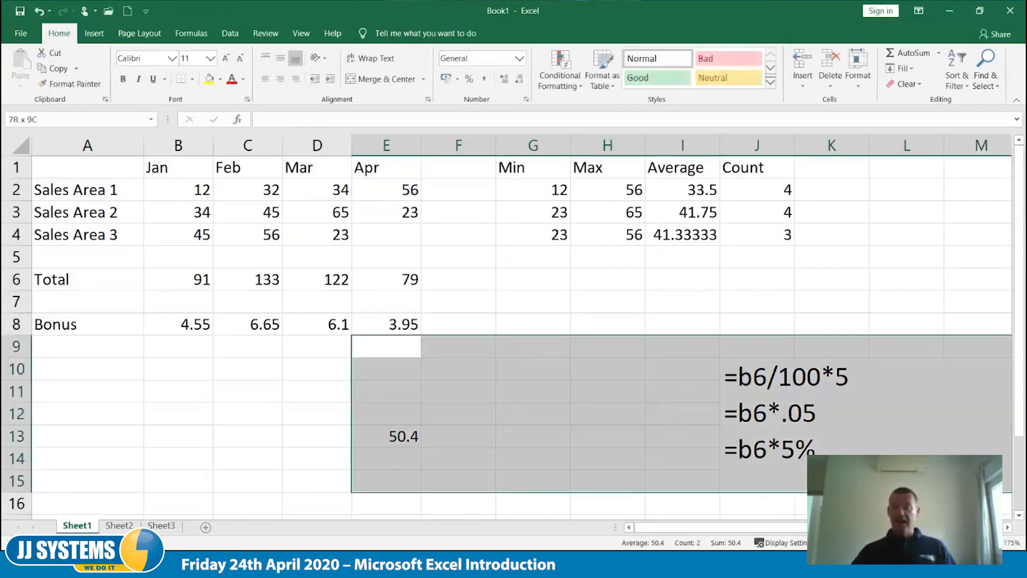
{"action": "right_click", "coordinate": [605, 372]}
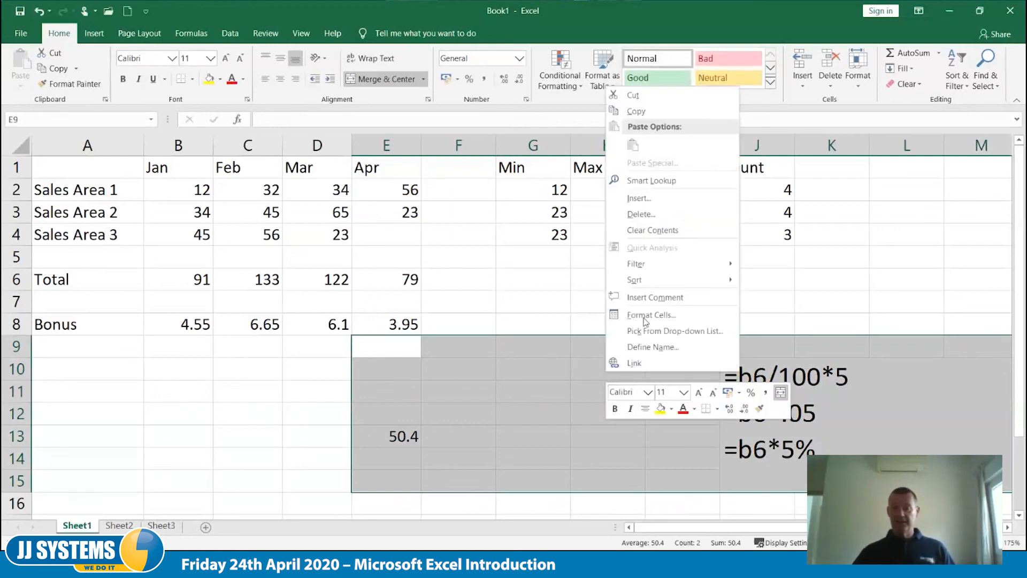
{"action": "left_click", "coordinate": [654, 214]}
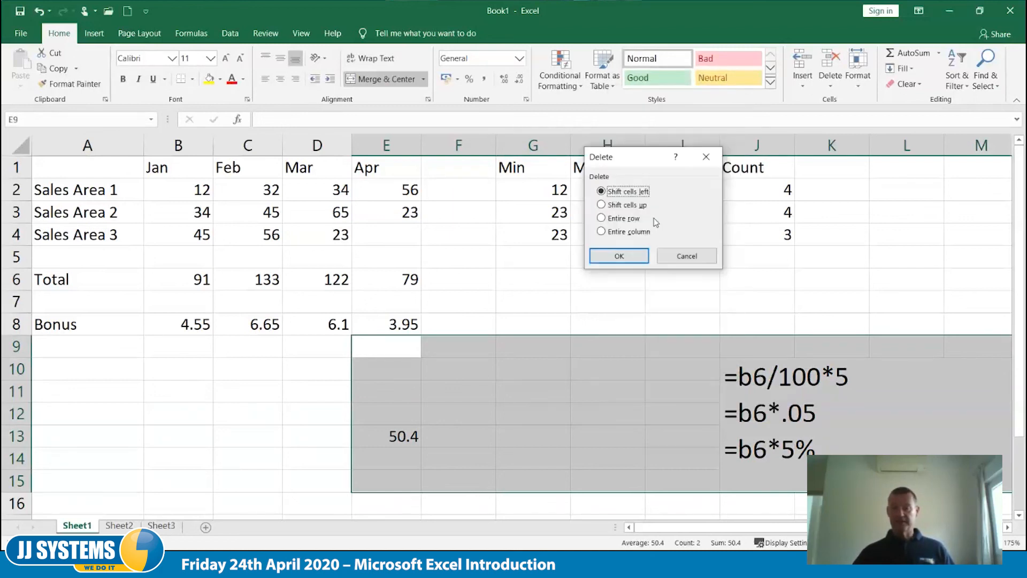
{"action": "left_click", "coordinate": [628, 260]}
{"action": "left_click", "coordinate": [551, 411]}
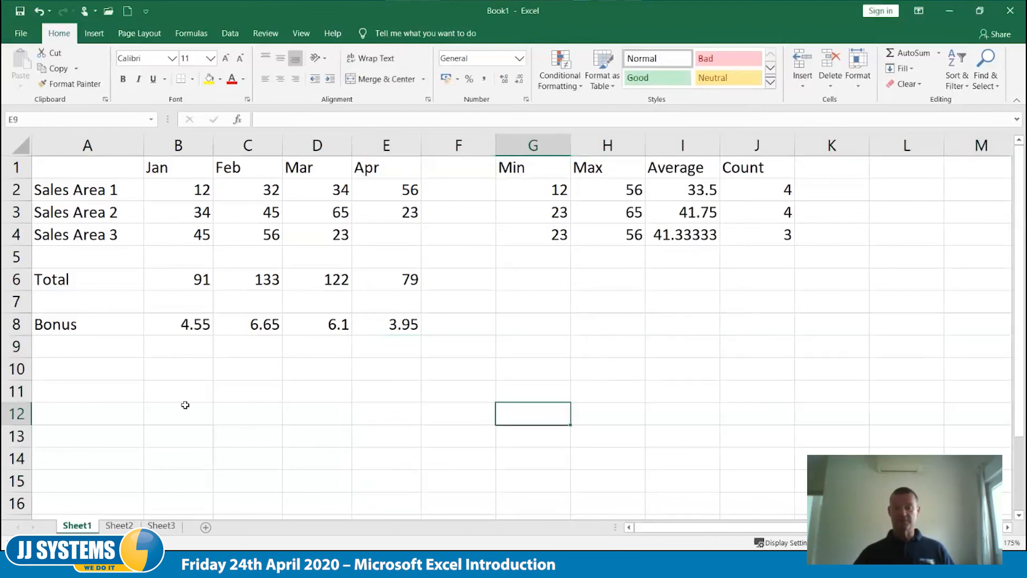
- Enter the bonus rate 5% in cell A10 and clear the February to April bonus formulas in C8:E8
{"action": "left_click", "coordinate": [105, 375]}
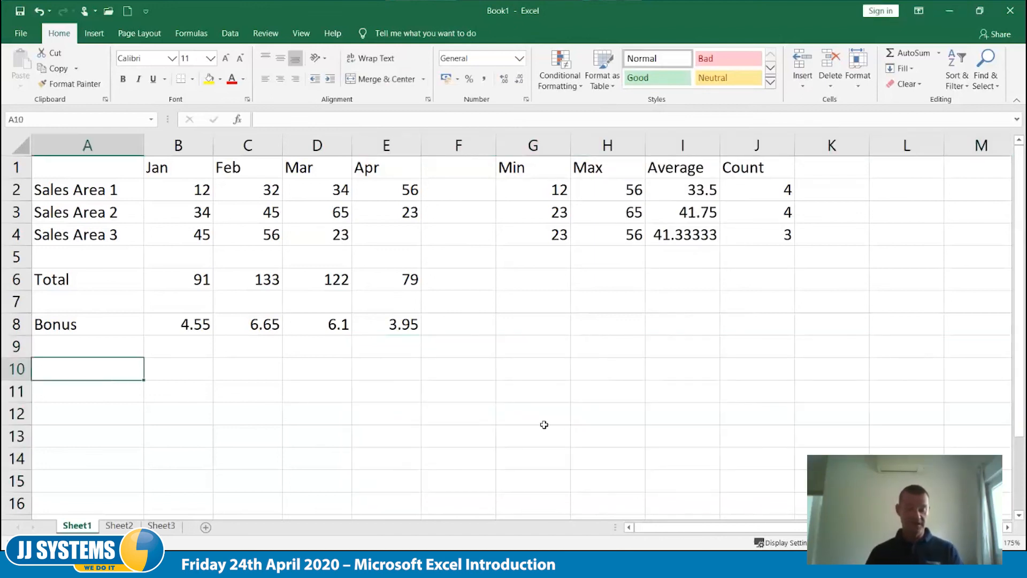
{"action": "type", "text": "5%"}
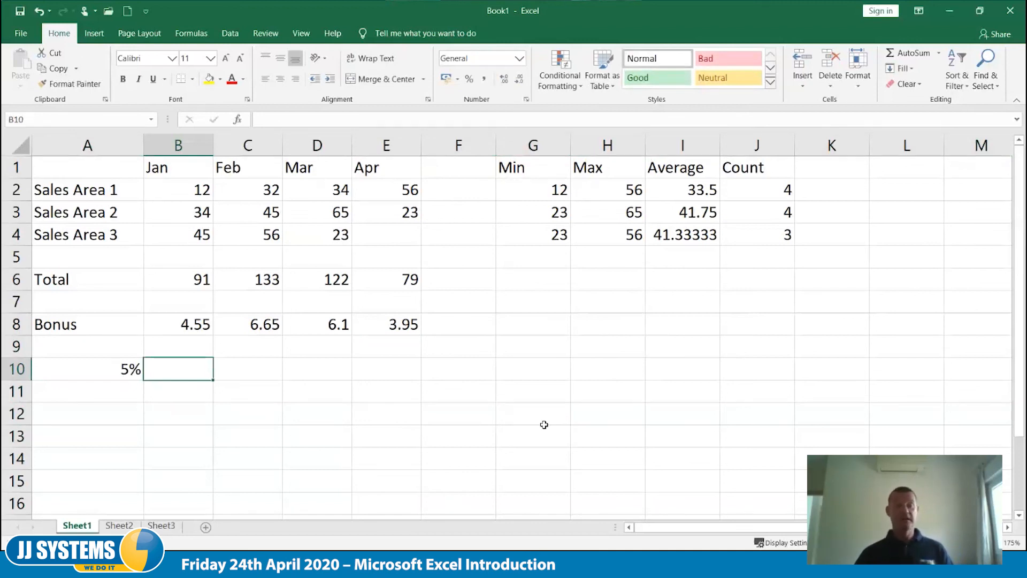
{"action": "key", "text": "Up"}
{"action": "key", "text": "Up"}
{"action": "key", "text": "Right"}
{"action": "key", "text": "Right"}
{"action": "key", "text": "Left"}
{"action": "key", "text": "shift+Right"}
{"action": "key", "text": "shift+Right"}
{"action": "key", "text": "Delete"}
- Change the January bonus formula in B8 to =B6*a10 so it refers to the rate cell
{"action": "key", "text": "Left"}
{"action": "key", "text": "F2"}
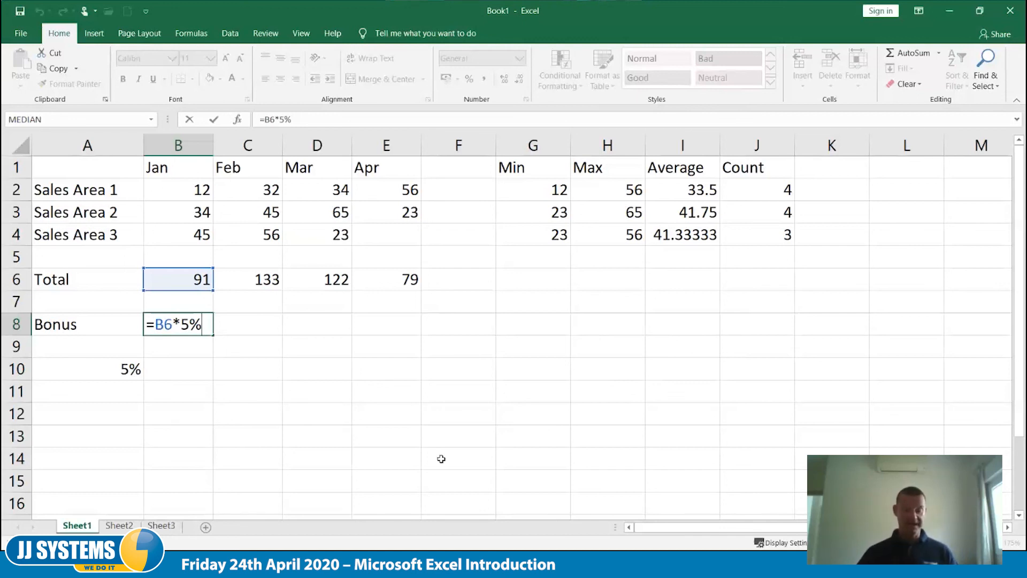
{"action": "key", "text": "BackSpace"}
{"action": "key", "text": "BackSpace"}
{"action": "type", "text": "a10"}
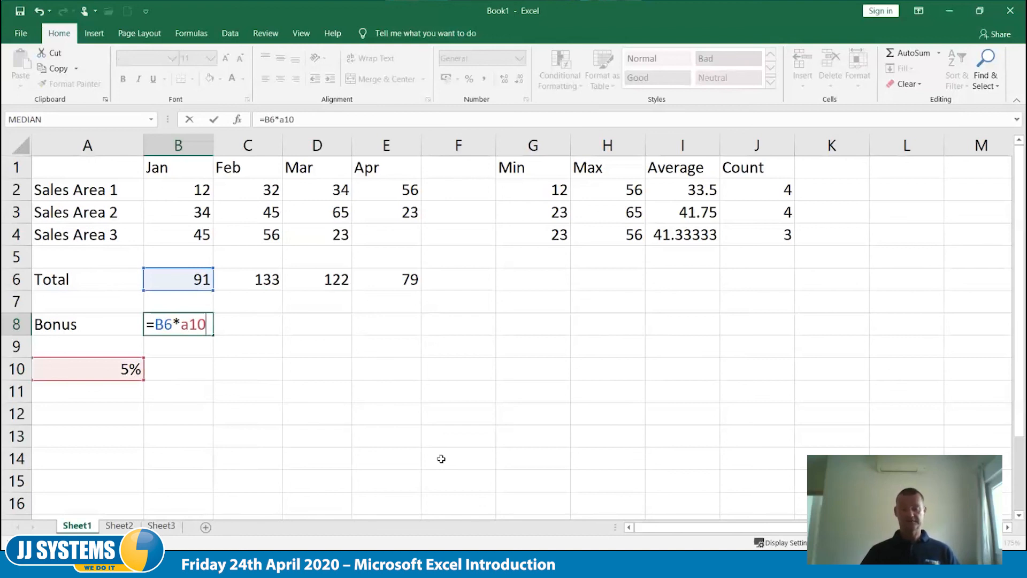
{"action": "key", "text": "Tab"}
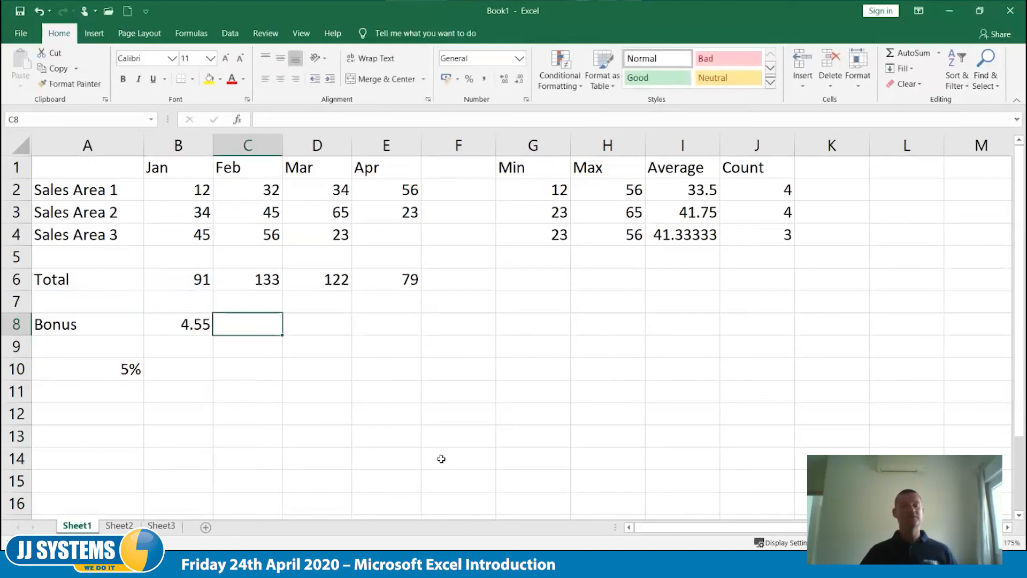
- Test the linked bonus by setting the rate in A10 to 7%, to 10%, and back to 5%
{"action": "left_click", "coordinate": [109, 373]}
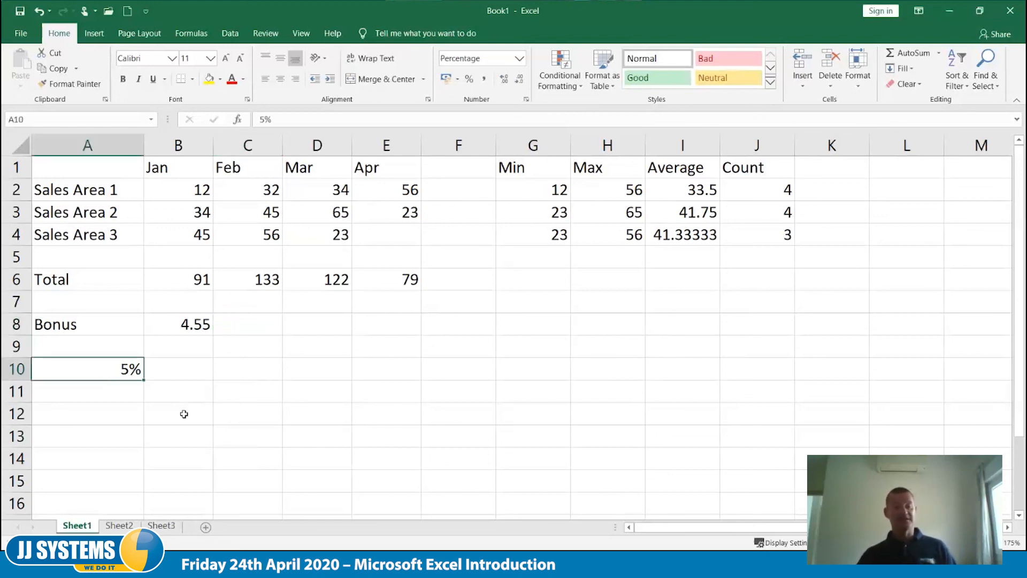
{"action": "type", "text": "7"}
{"action": "key", "text": "Tab"}
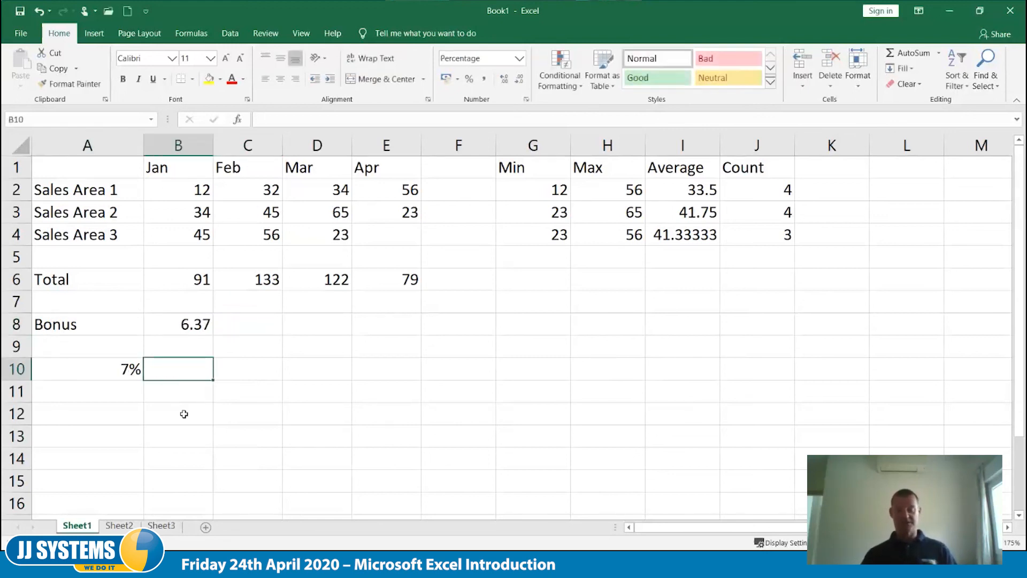
{"action": "key", "text": "shift+Tab"}
{"action": "type", "text": "10"}
{"action": "key", "text": "Tab"}
{"action": "key", "text": "shift+Tab"}
{"action": "type", "text": "5"}
{"action": "key", "text": "Tab"}
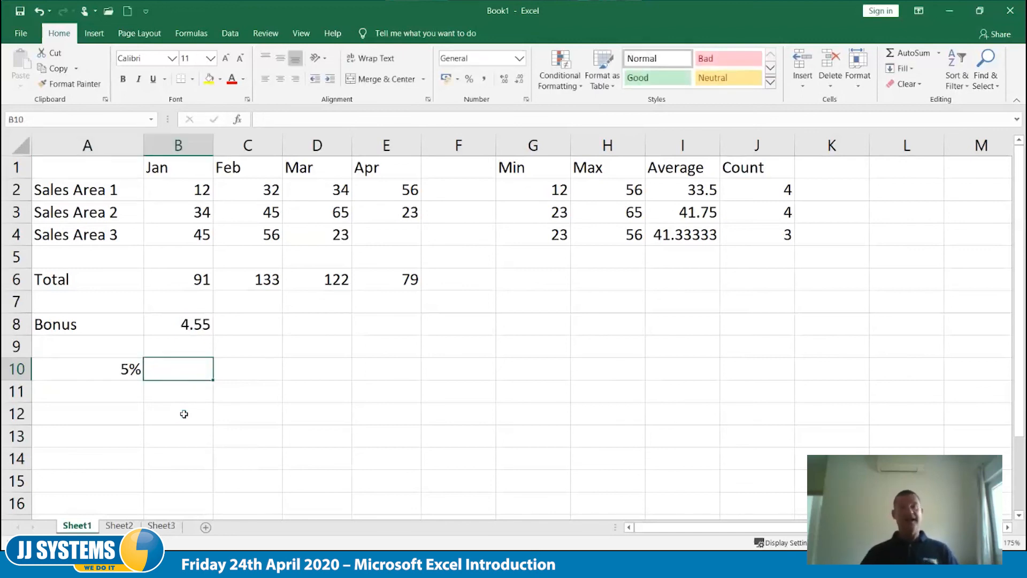
- Fill the January bonus formula from B8 across to E8 with its relative reference to A10
{"action": "left_click", "coordinate": [183, 325]}
{"action": "left_click_drag", "start_coordinate": [284, 333], "coordinate": [408, 335]}
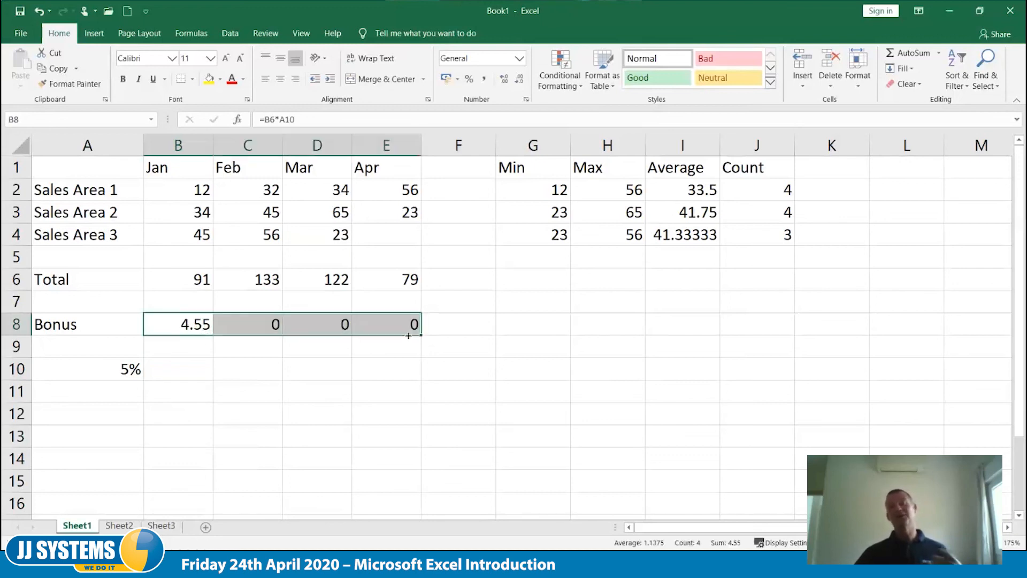
{"action": "left_click", "coordinate": [397, 392]}
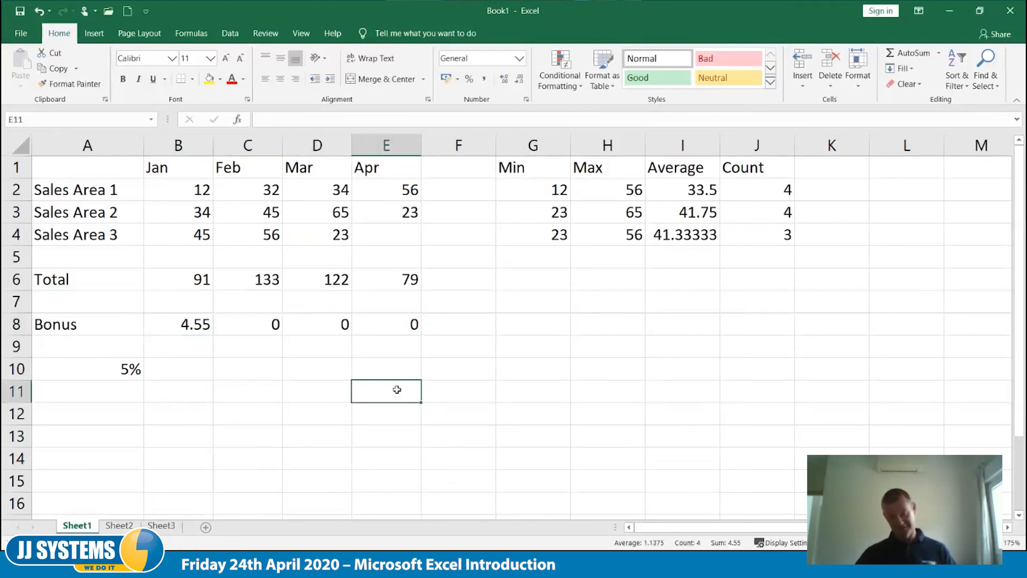
- Examine the cell references in the filled bonus formulas in C8, D8 and E8, and undo the fill
{"action": "left_click", "coordinate": [267, 326]}
{"action": "double_click", "coordinate": [267, 326]}
{"action": "key", "text": "Escape"}
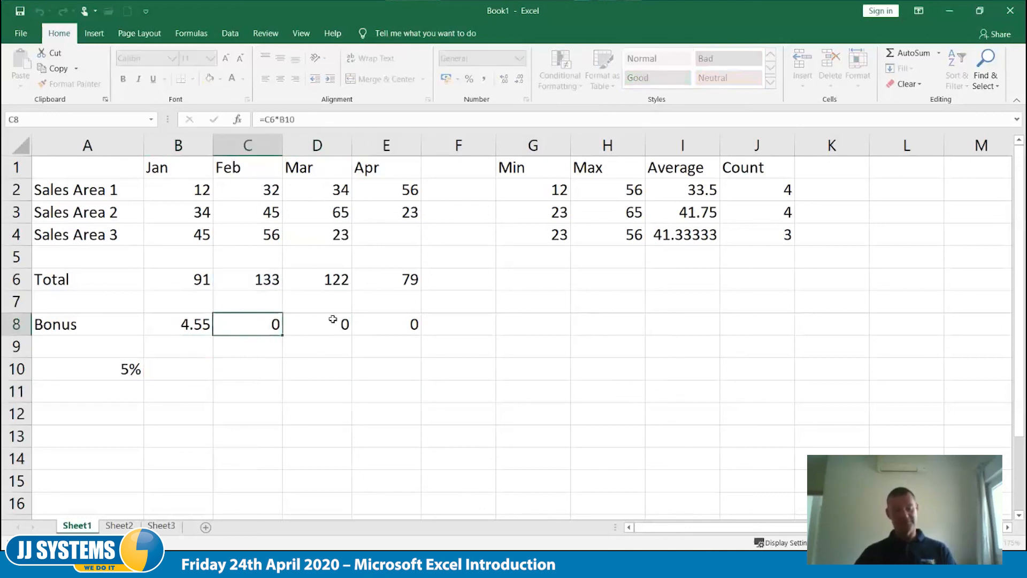
{"action": "left_click", "coordinate": [333, 319]}
{"action": "double_click", "coordinate": [333, 319]}
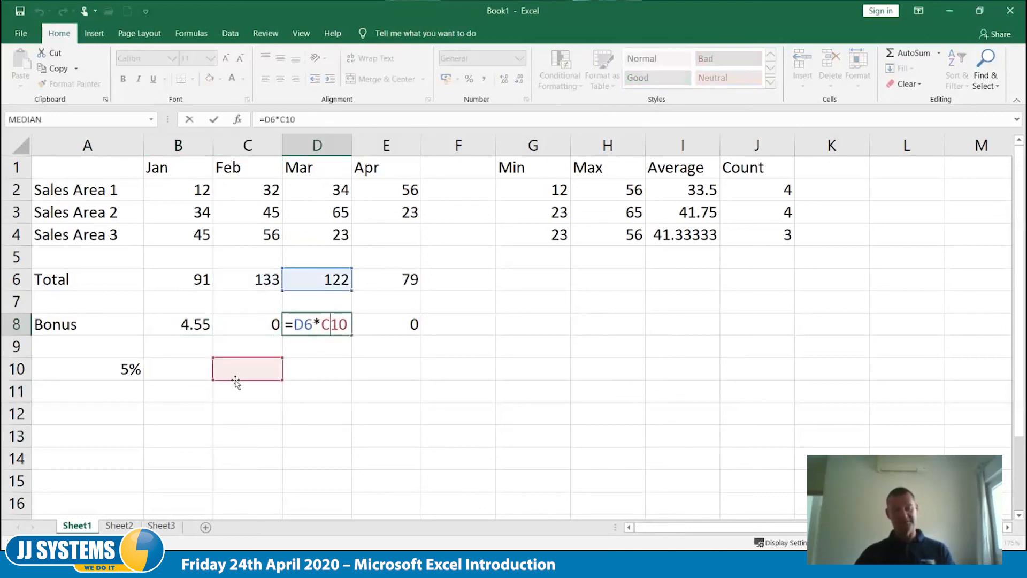
{"action": "left_click", "coordinate": [399, 324]}
{"action": "double_click", "coordinate": [398, 324]}
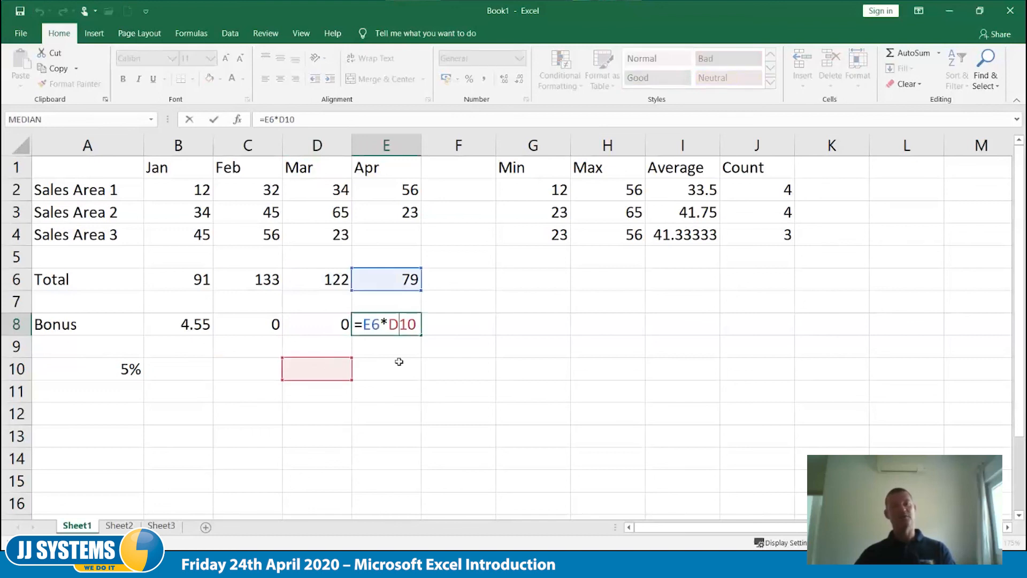
{"action": "key", "text": "Escape"}
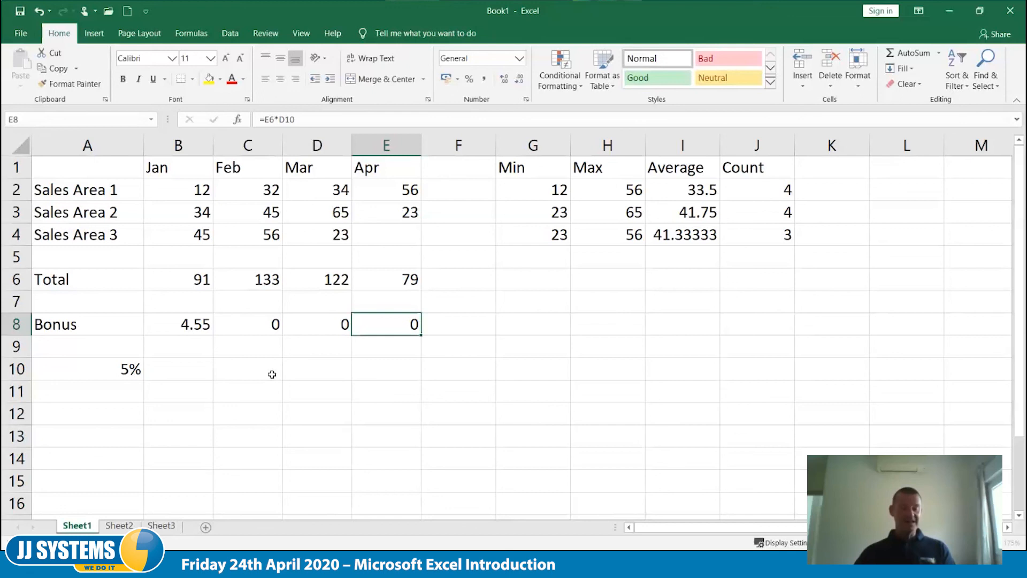
{"action": "key", "text": "ctrl+z"}
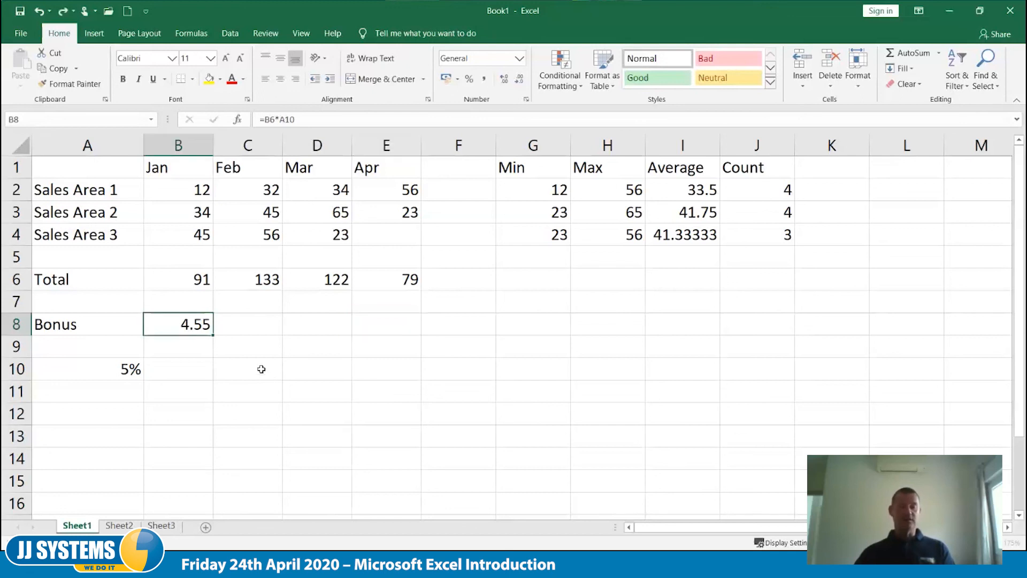
- Make the rate reference in the January bonus formula in B8 absolute, so it reads =B6*$A$10
{"action": "double_click", "coordinate": [188, 324]}
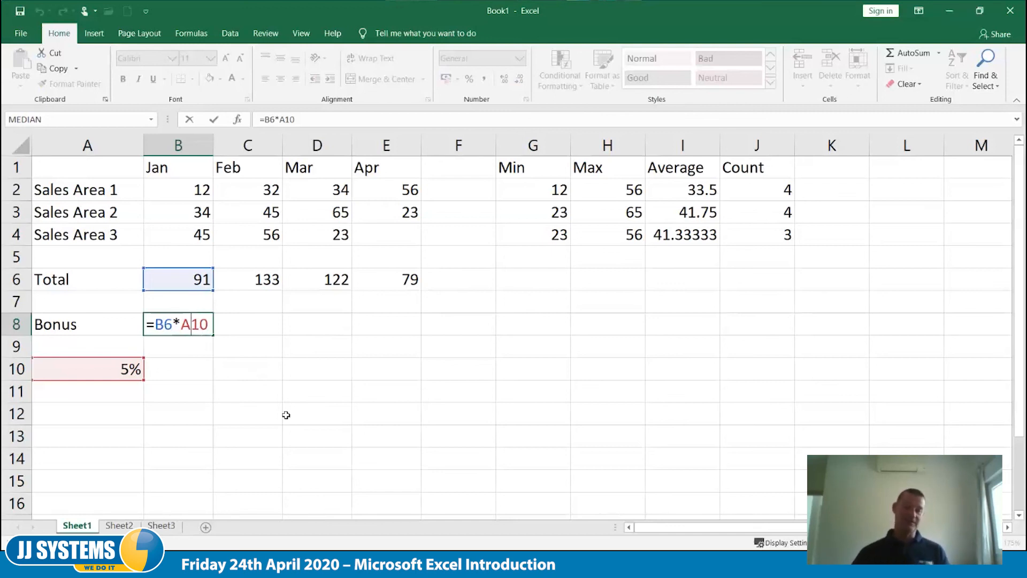
{"action": "key", "text": "F4"}
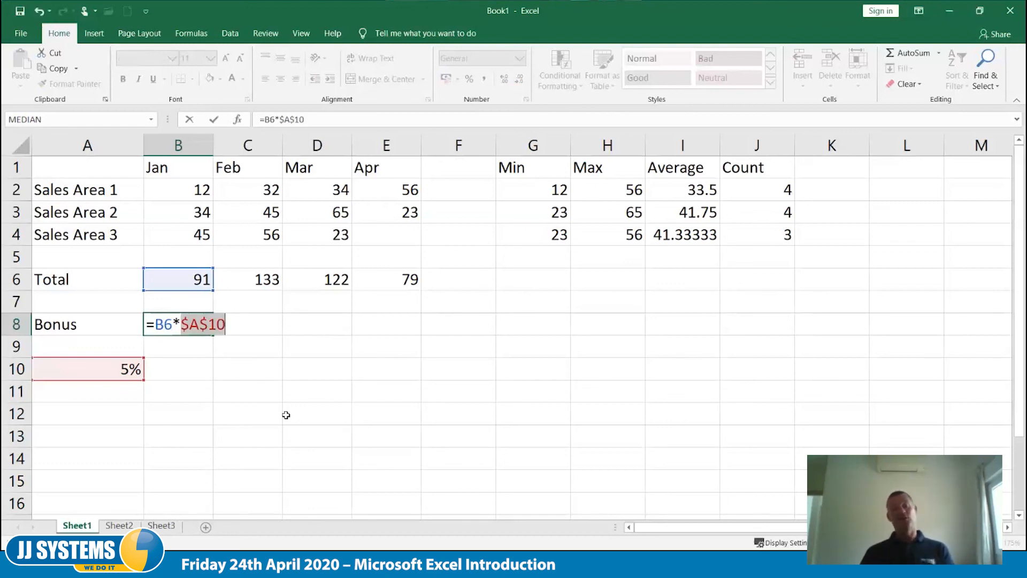
{"action": "key", "text": "Tab"}
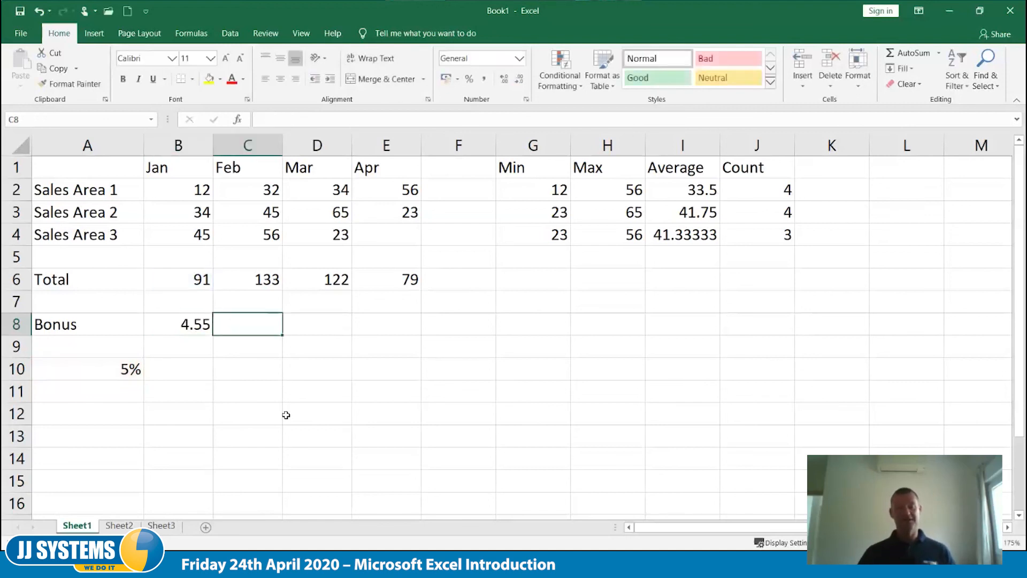
- Fill the January bonus formula from B8 across to E8 and check the cell references in the April bonus formula
{"action": "left_click", "coordinate": [208, 324]}
{"action": "left_click_drag", "start_coordinate": [213, 335], "coordinate": [408, 349]}
{"action": "left_click", "coordinate": [345, 445]}
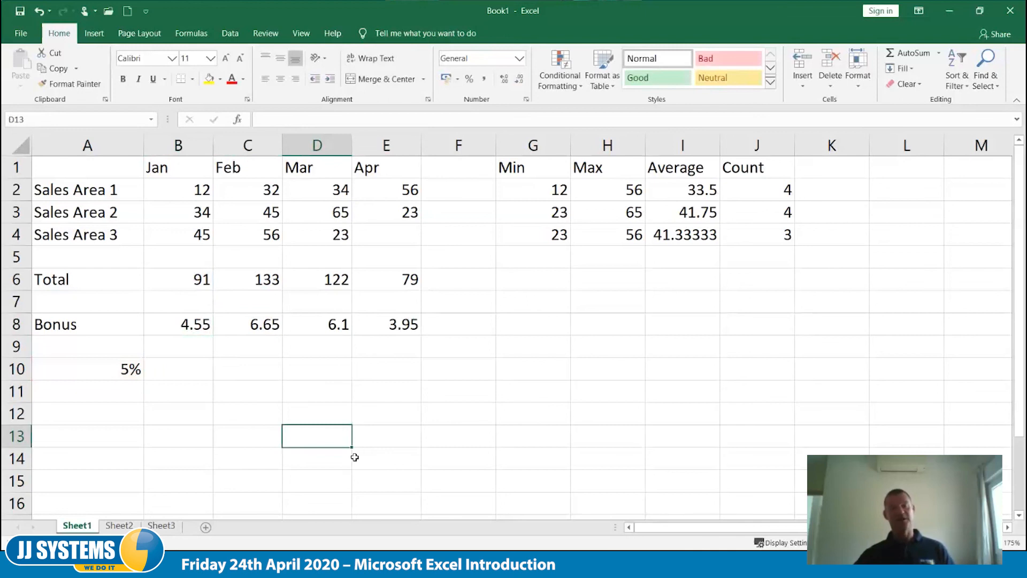
{"action": "left_click", "coordinate": [396, 328]}
{"action": "double_click", "coordinate": [396, 327]}
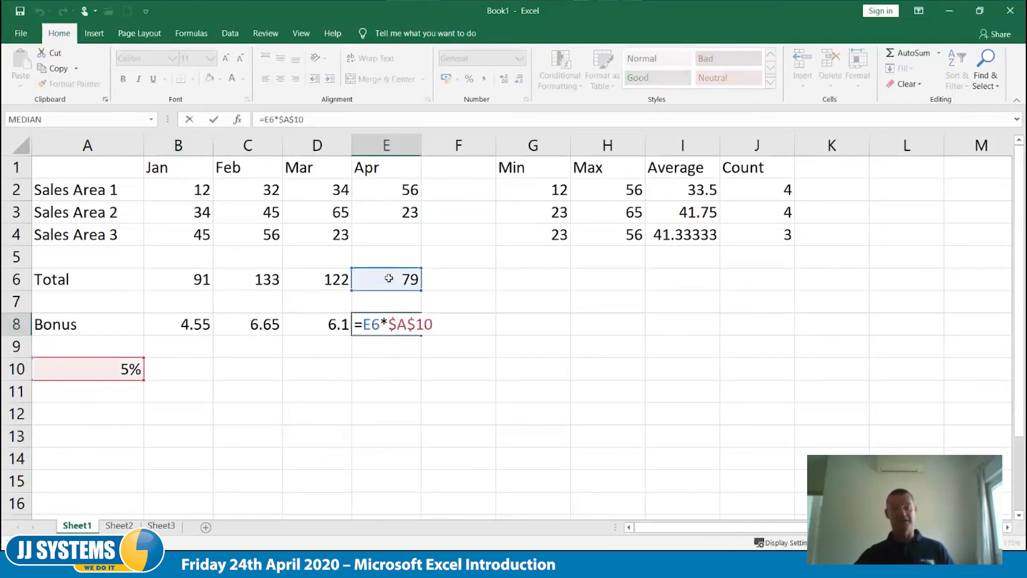
{"action": "key", "text": "Escape"}
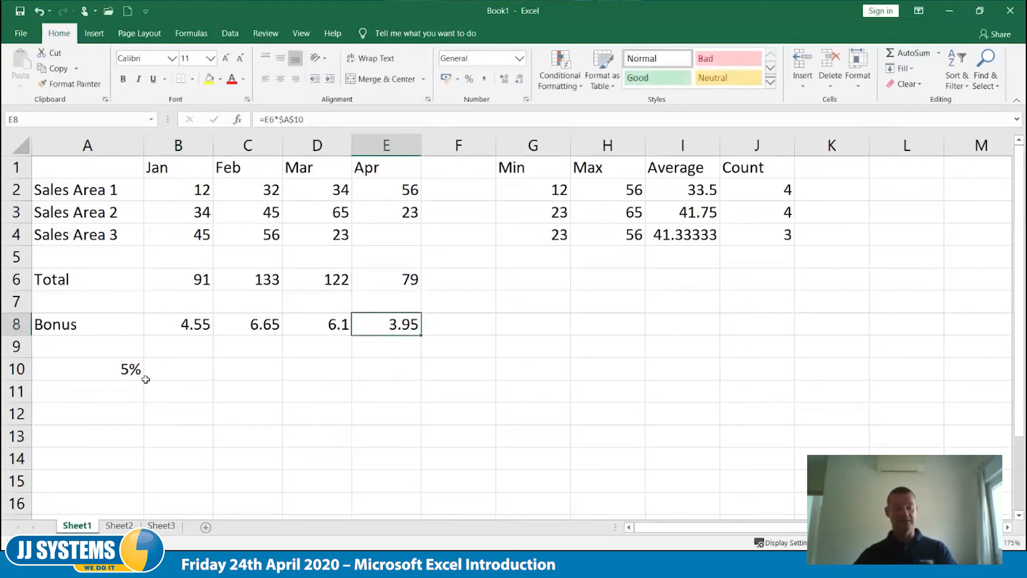
- Set the bonus rate in A10 to 10%
{"action": "left_click", "coordinate": [129, 371]}
{"action": "type", "text": "10"}
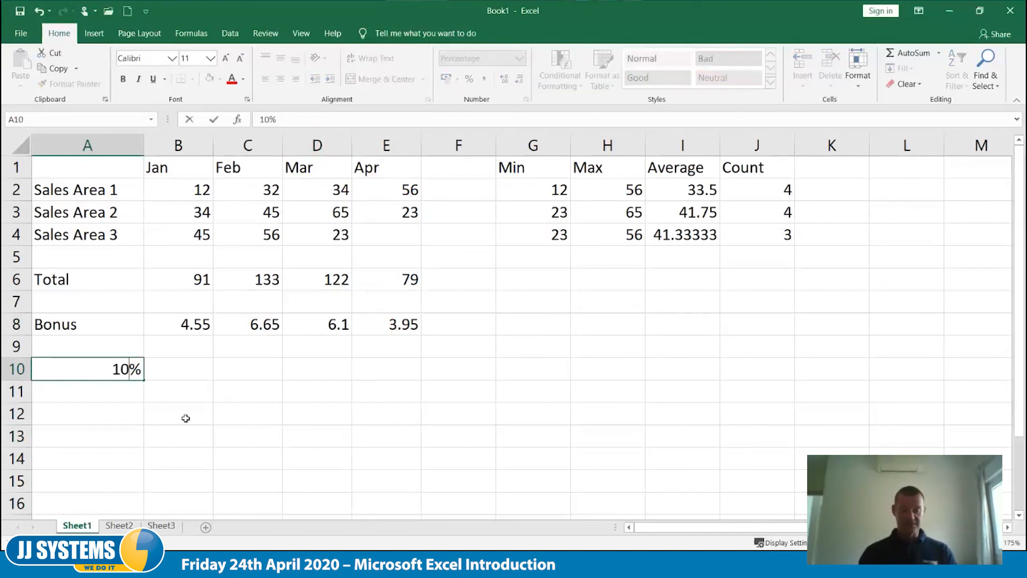
{"action": "key", "text": "Tab"}
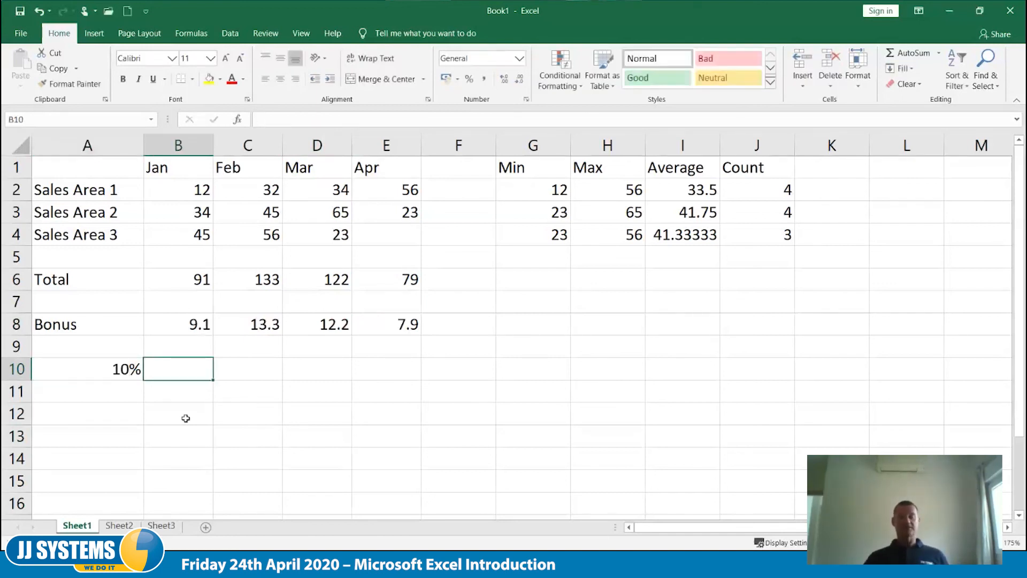